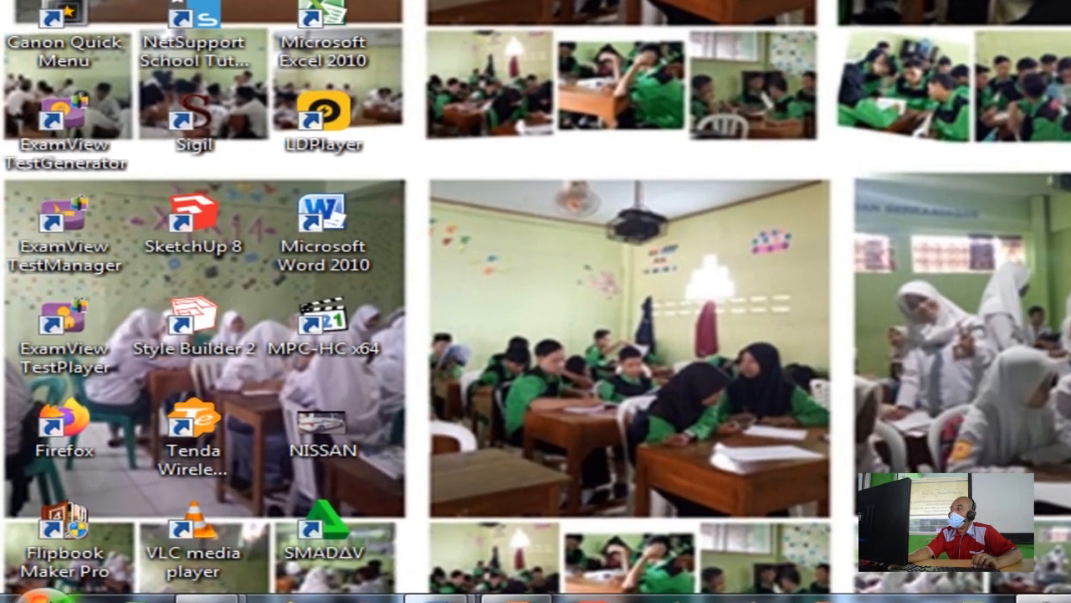
Launch Microsoft Excel 2010 from the Start menu's Microsoft Office group and dismiss the activation notice
{"action": "left_click", "coordinate": [28, 591]}
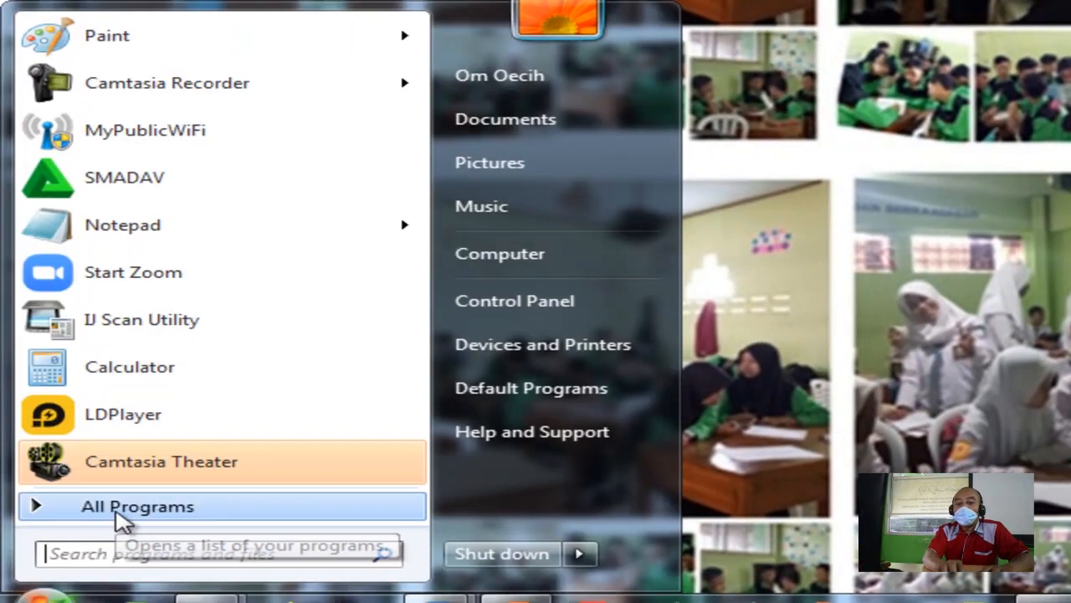
{"action": "left_click", "coordinate": [88, 513]}
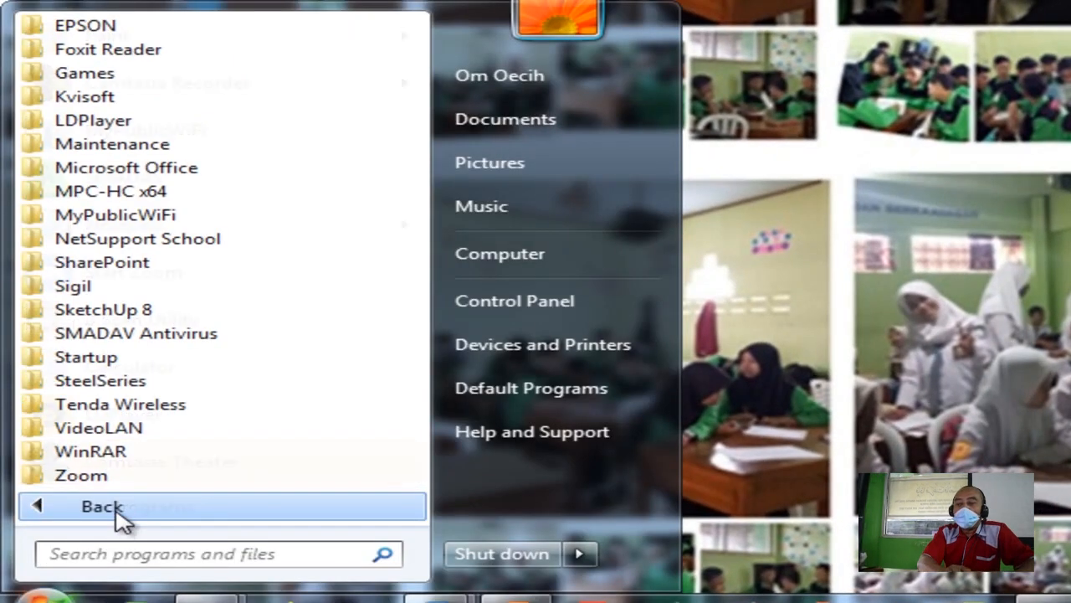
{"action": "left_click", "coordinate": [194, 171]}
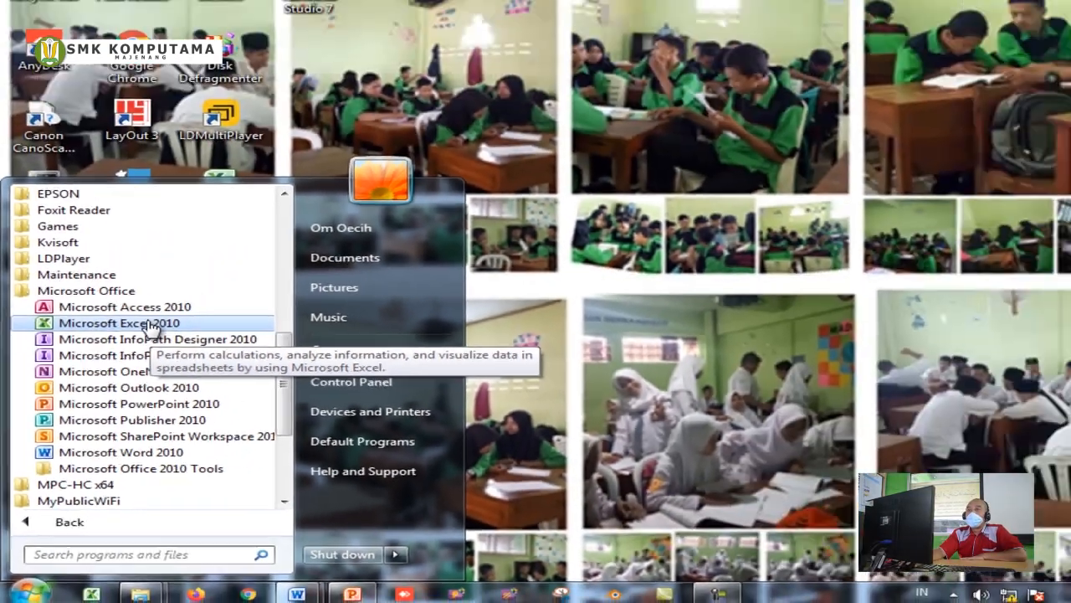
{"action": "left_click", "coordinate": [149, 325]}
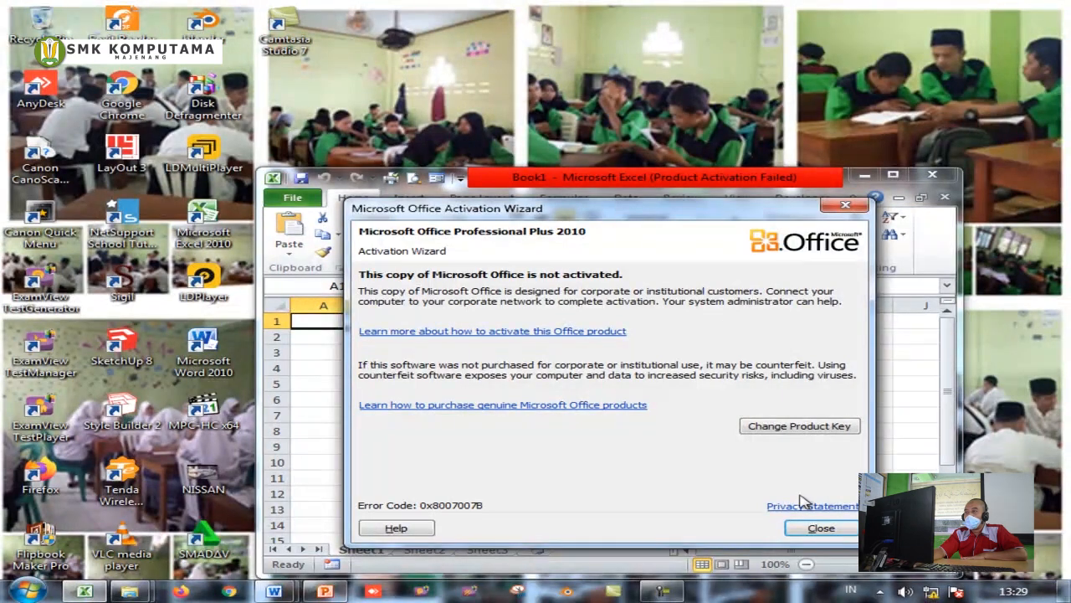
{"action": "left_click", "coordinate": [816, 528]}
Maximize the Excel window so the blank Book1 workbook fills the screen
{"action": "left_click", "coordinate": [893, 174]}
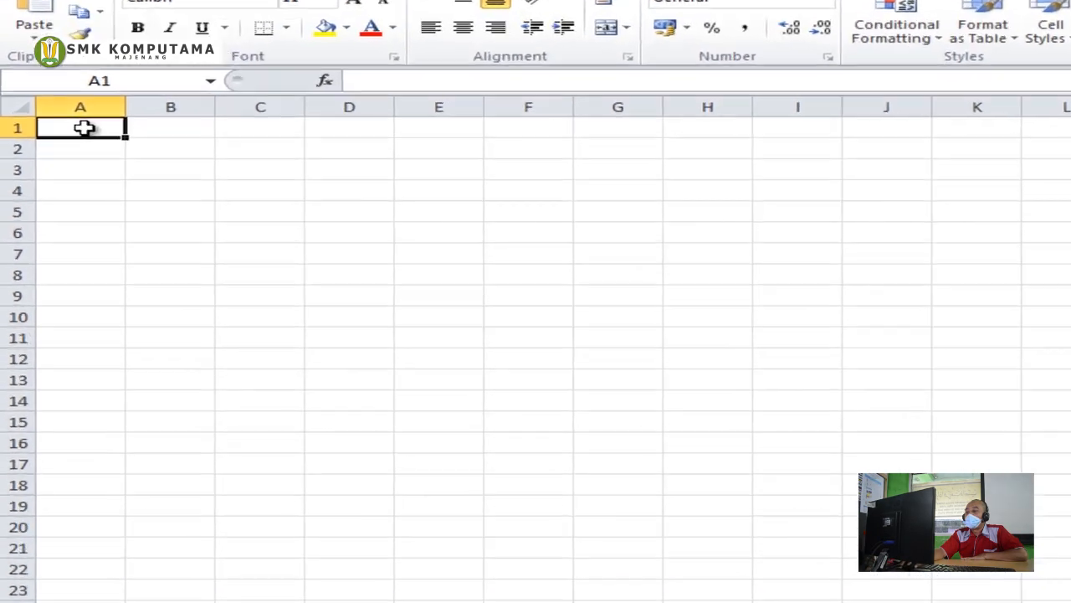
Enter REKAPAN GAJI in A1 and BULAN FEBRUARI TAHUN 2020 in A2
{"action": "type", "text": "re"}
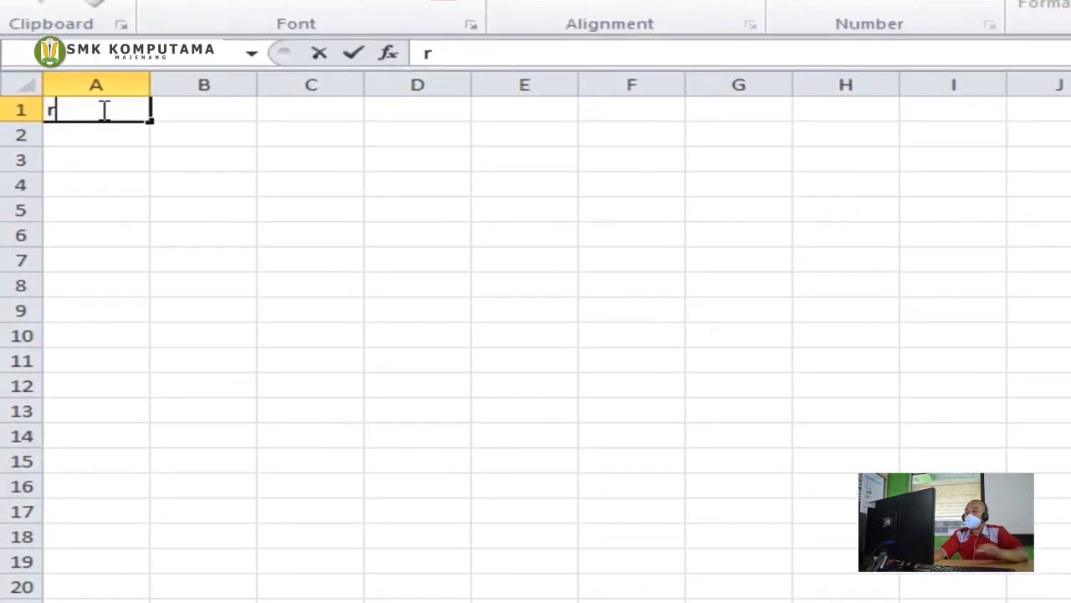
{"action": "key", "text": "BackSpace"}
{"action": "key", "text": "BackSpace"}
{"action": "type", "text": "R"}
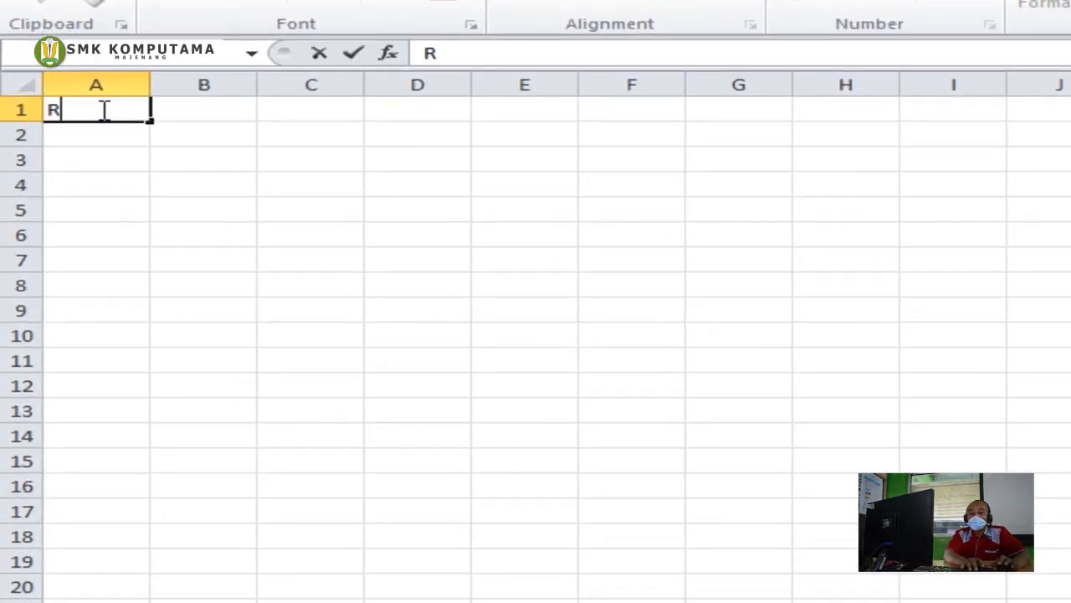
{"action": "type", "text": "EKAPAN"}
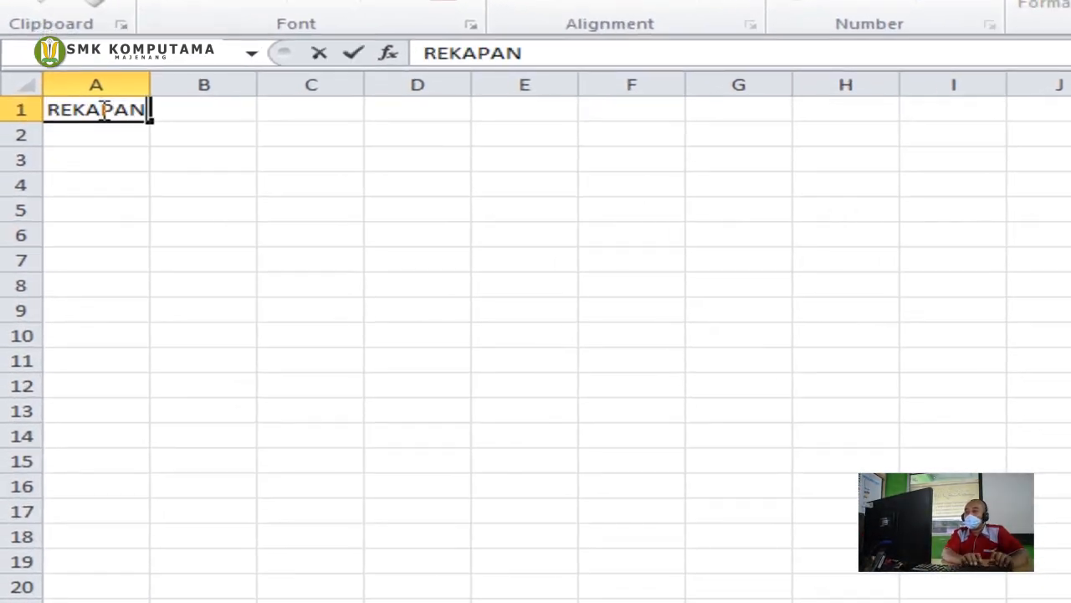
{"action": "type", "text": " GAJI"}
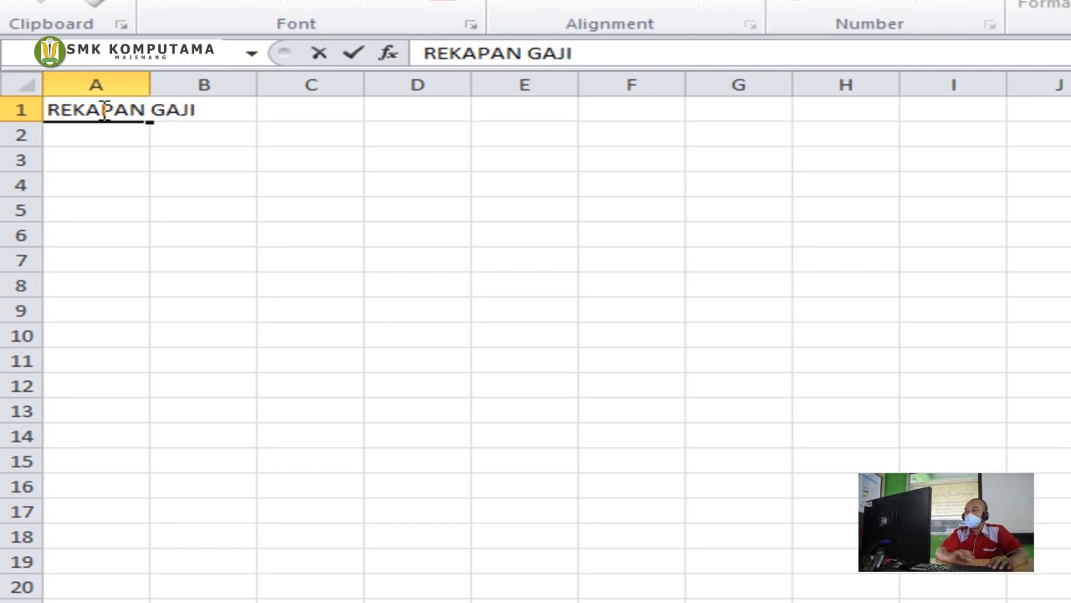
{"action": "key", "text": "Return"}
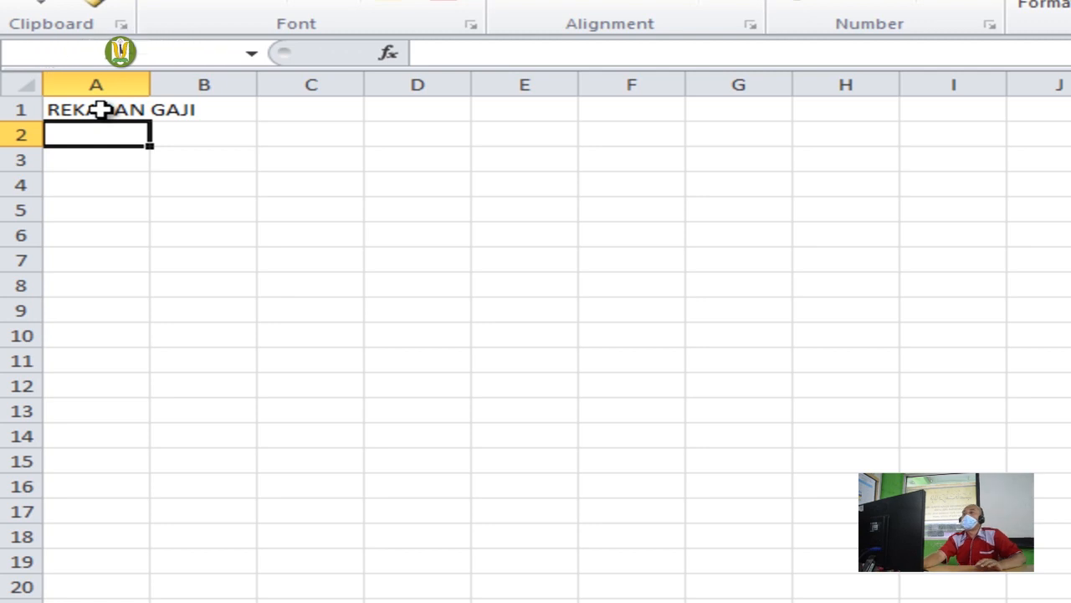
{"action": "type", "text": "BULAN "}
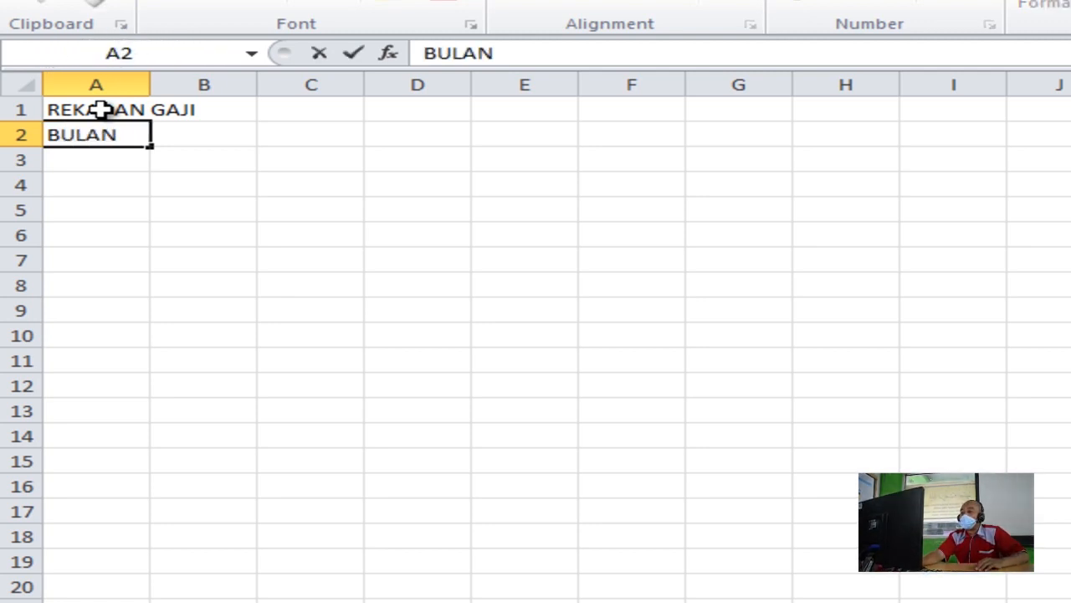
{"action": "type", "text": "FEBRUARI "}
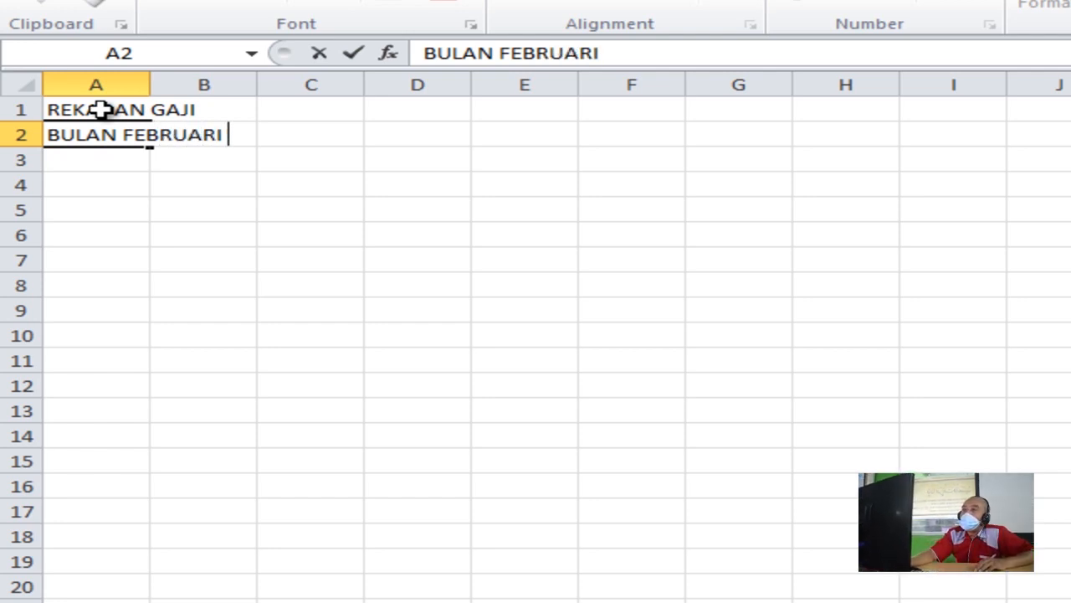
{"action": "type", "text": "TAHUN 2020"}
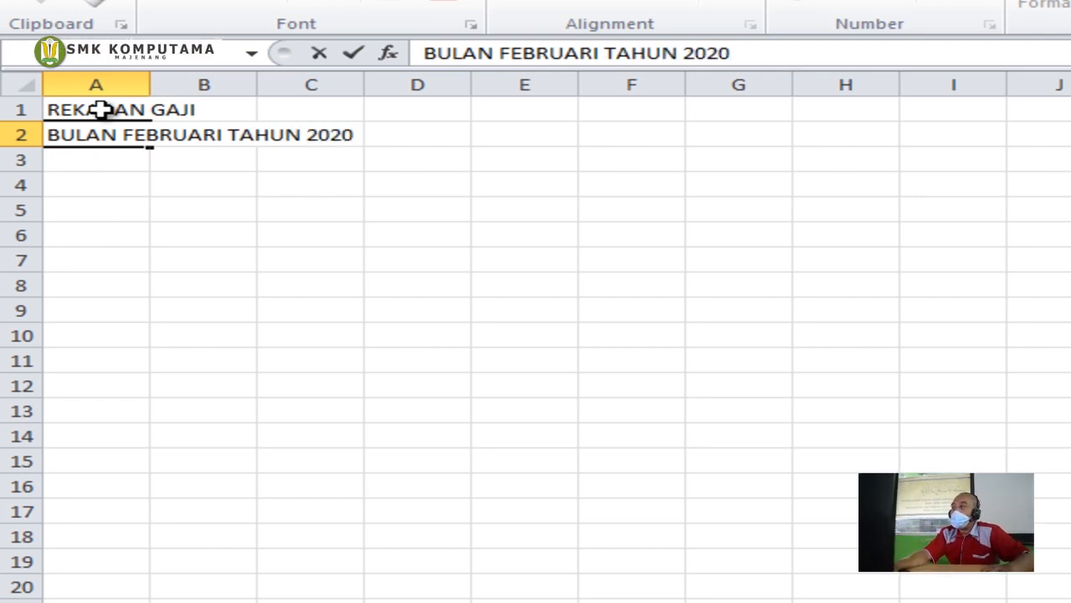
{"action": "key", "text": "ctrl+Return"}
Change FEBRUARI to DESEMBER in the A2 title line
{"action": "key", "text": "ctrl+Right"}
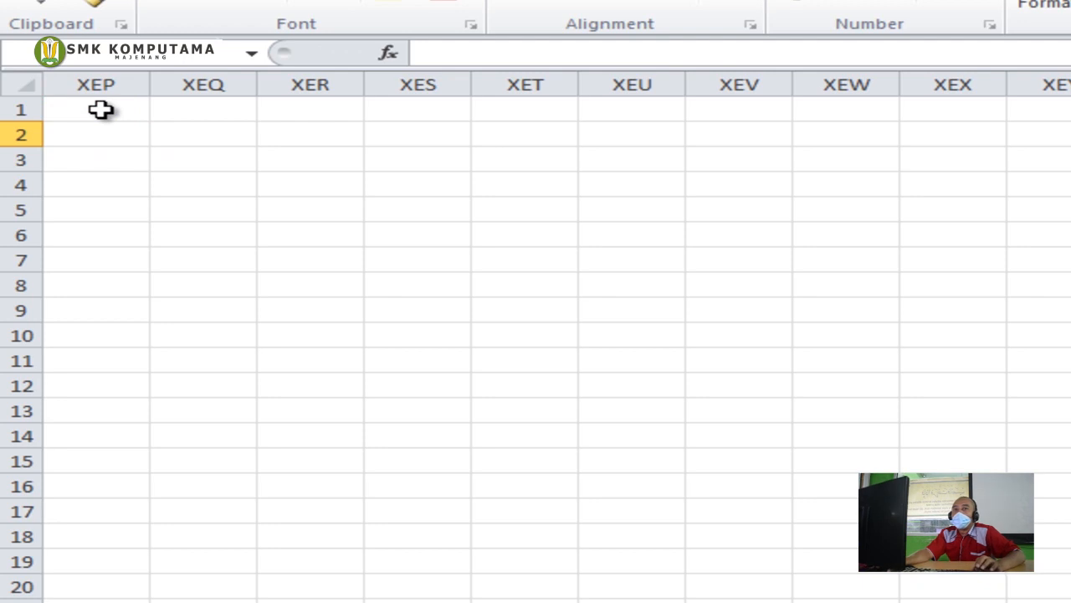
{"action": "key", "text": "ctrl+Home"}
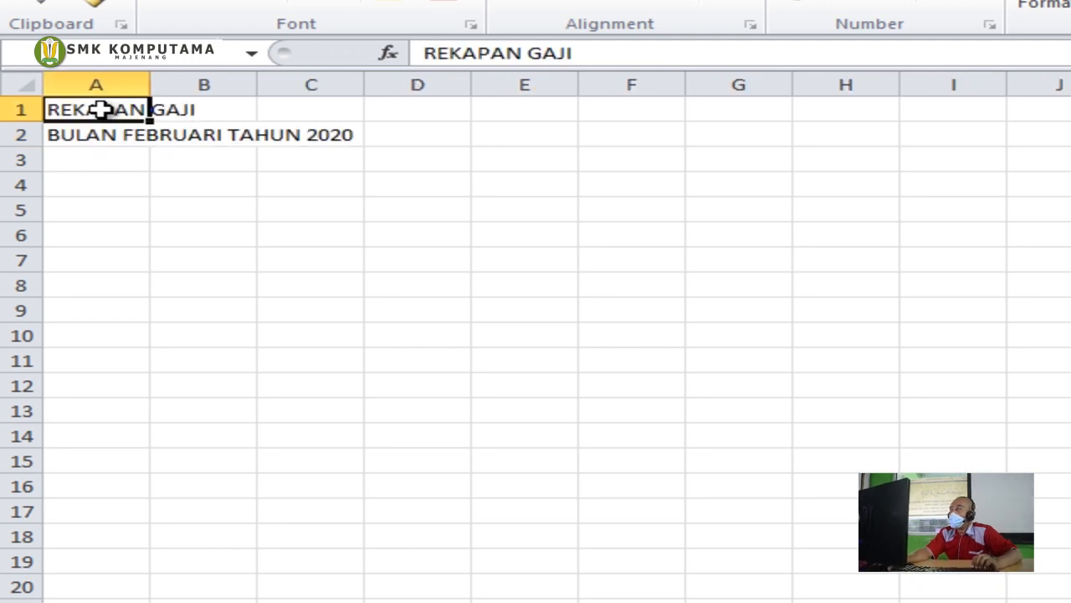
{"action": "left_click", "coordinate": [63, 134]}
{"action": "double_click", "coordinate": [550, 53]}
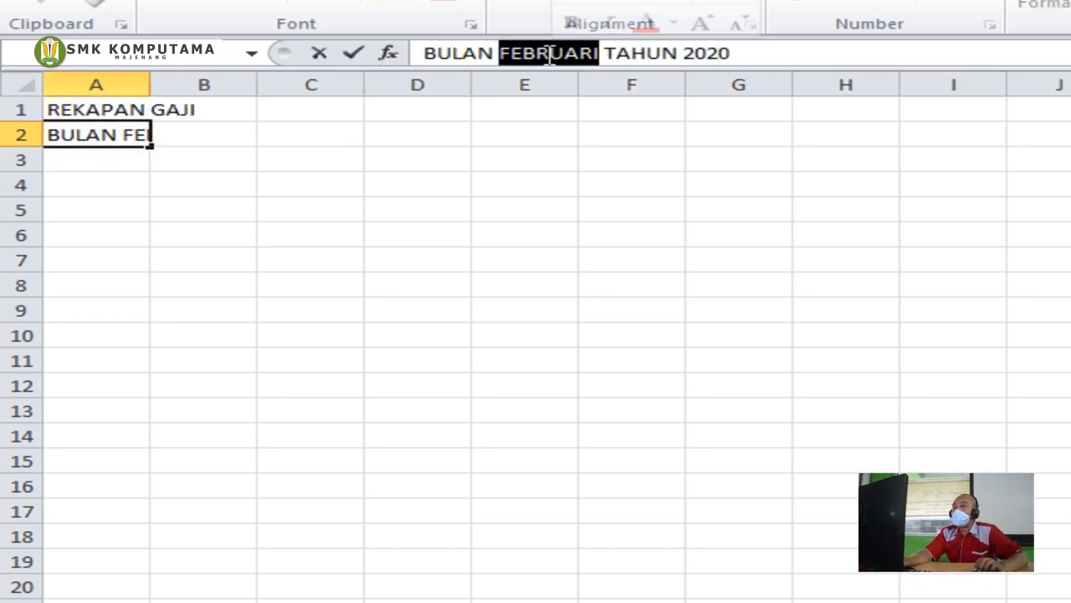
{"action": "type", "text": "DESEMBER"}
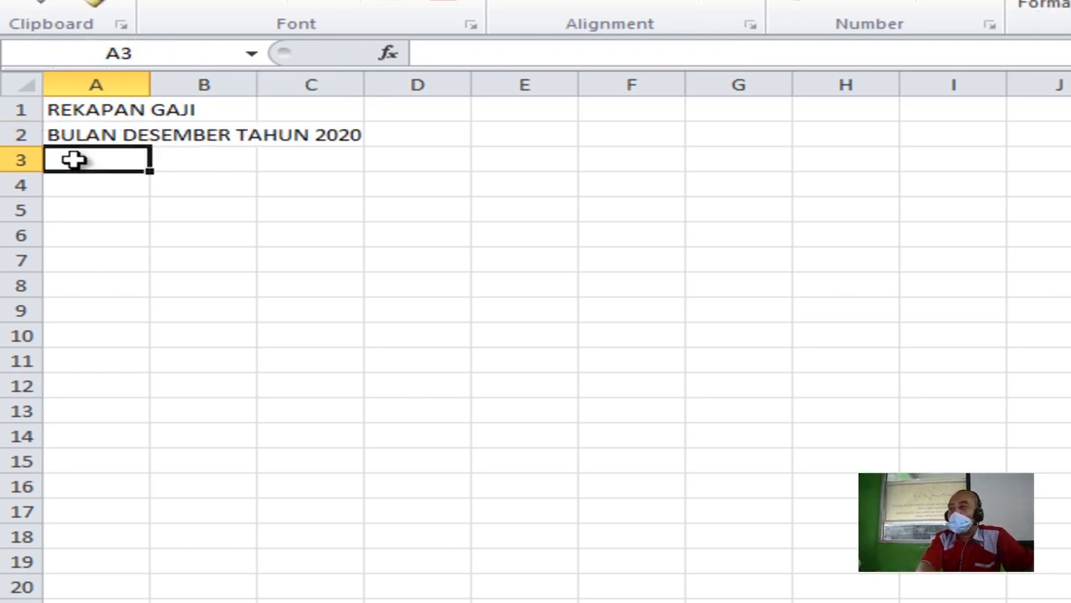
Enter BESAR TUNJANGAN in A3 and move down to A5
{"action": "type", "text": "BESA"}
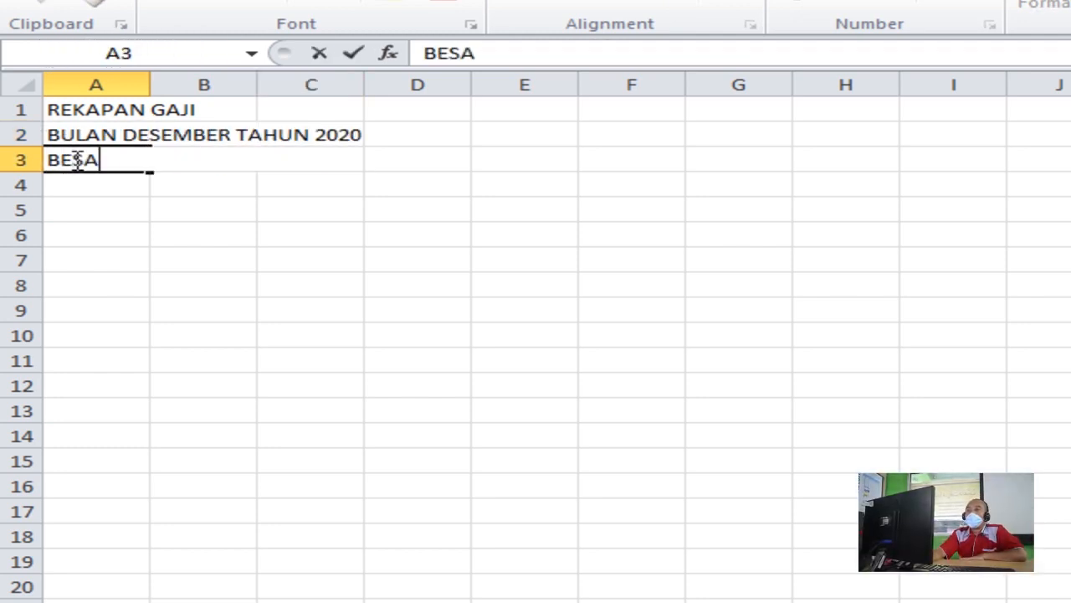
{"action": "type", "text": "R TUNJANGAN"}
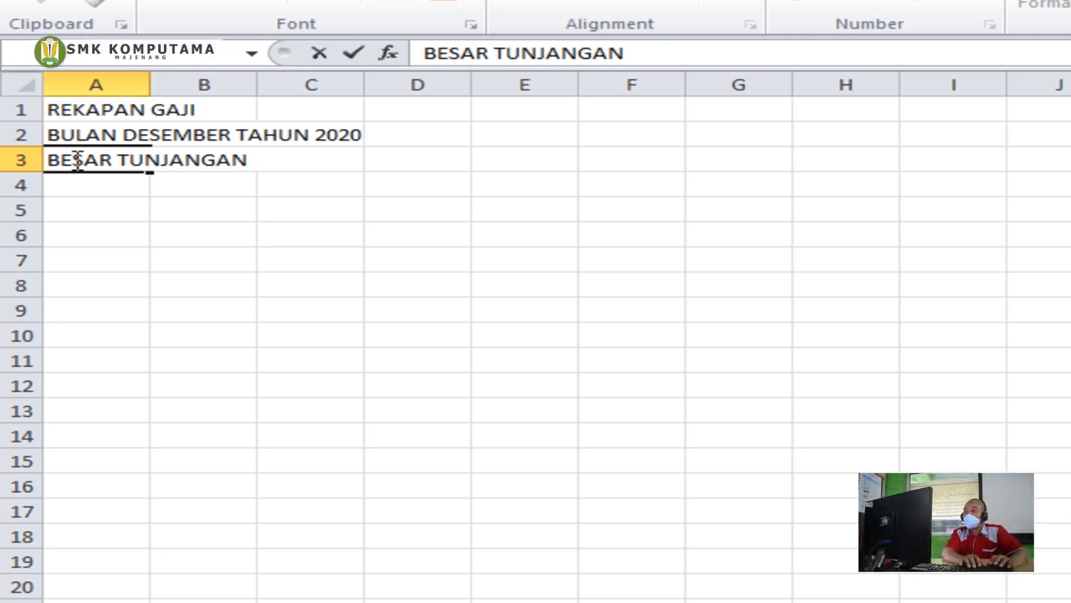
{"action": "key", "text": "Return"}
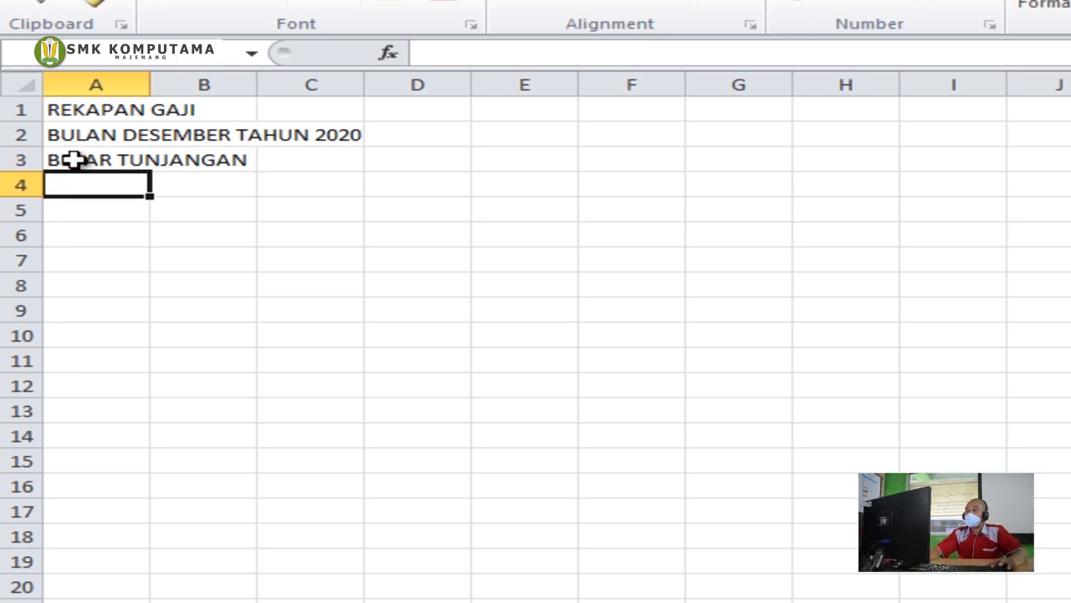
{"action": "key", "text": "Up"}
{"action": "key", "text": "Right"}
{"action": "key", "text": "Right"}
{"action": "key", "text": "Right"}
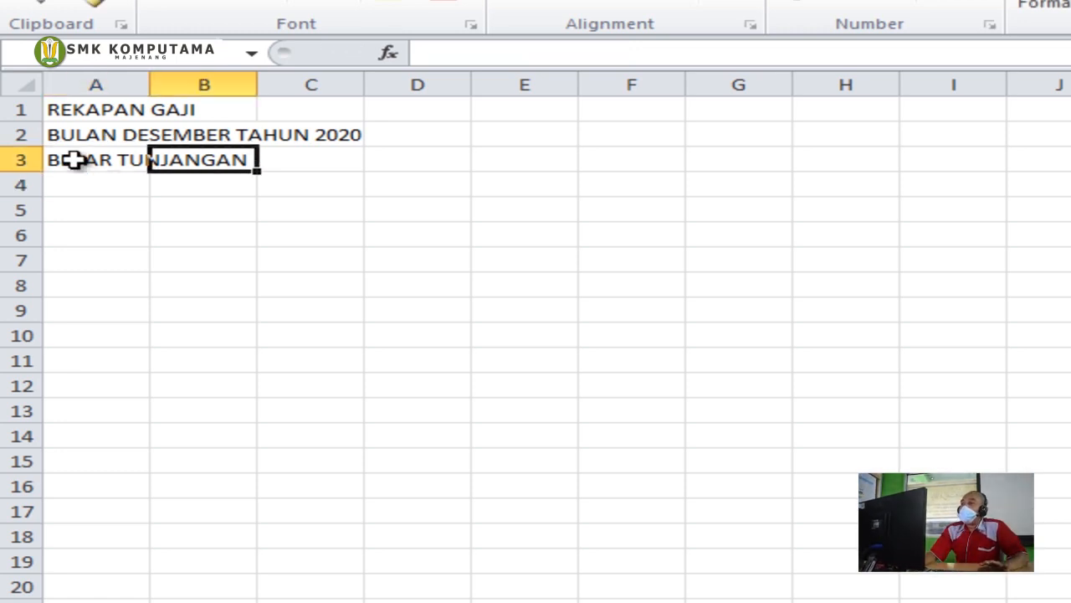
{"action": "key", "text": "Left"}
{"action": "key", "text": "Left"}
{"action": "key", "text": "Left"}
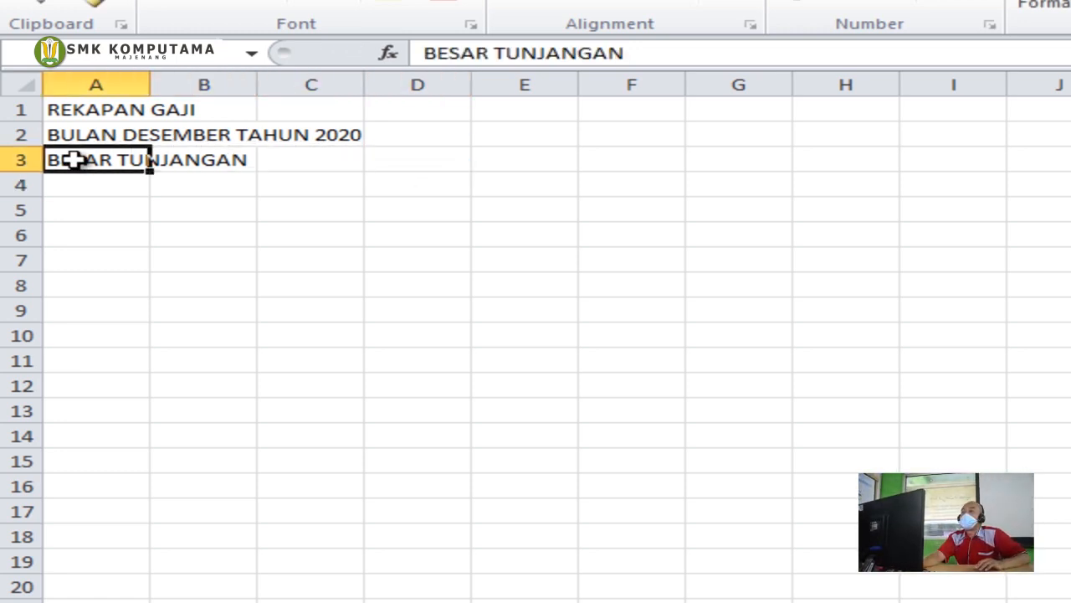
{"action": "key", "text": "Down"}
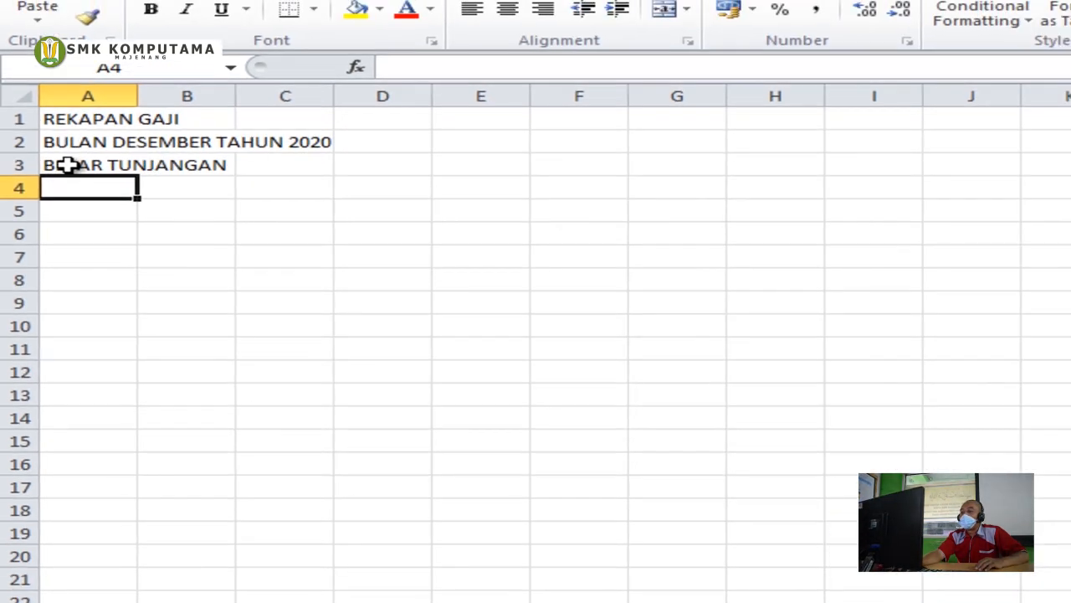
{"action": "key", "text": "Down"}
Type headers NO, NAMA, GAJI POKOK, TUNJANGAN, JUMLAH, INFAQ, GAJI BERSIH into A5:G5
{"action": "type", "text": "NO"}
{"action": "key", "text": "Tab"}
{"action": "type", "text": "NAMA"}
{"action": "key", "text": "Tab"}
{"action": "type", "text": "GAJI POKOK"}
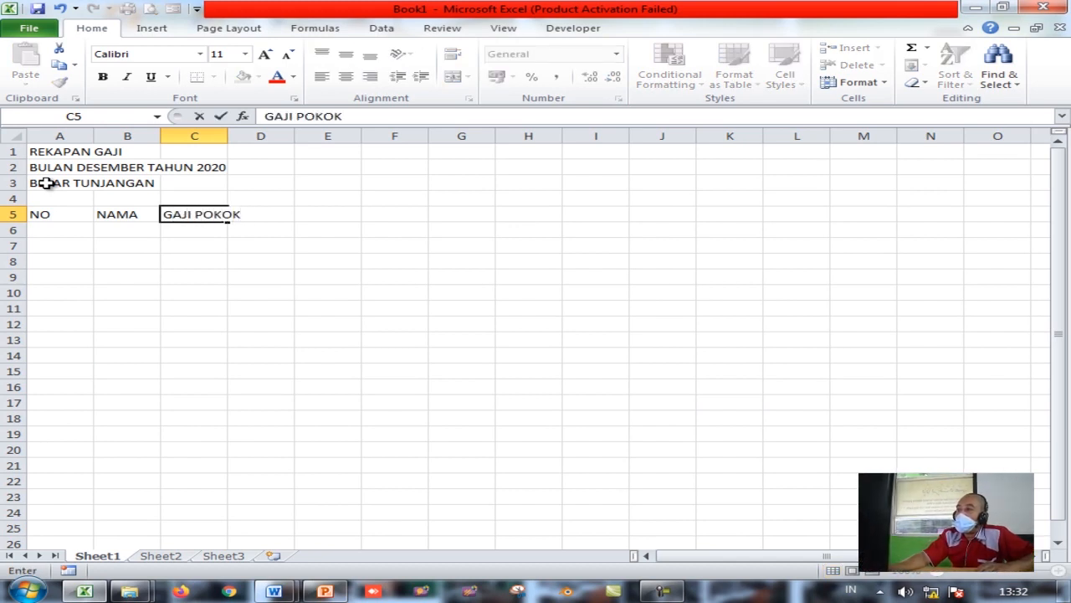
{"action": "key", "text": "Tab"}
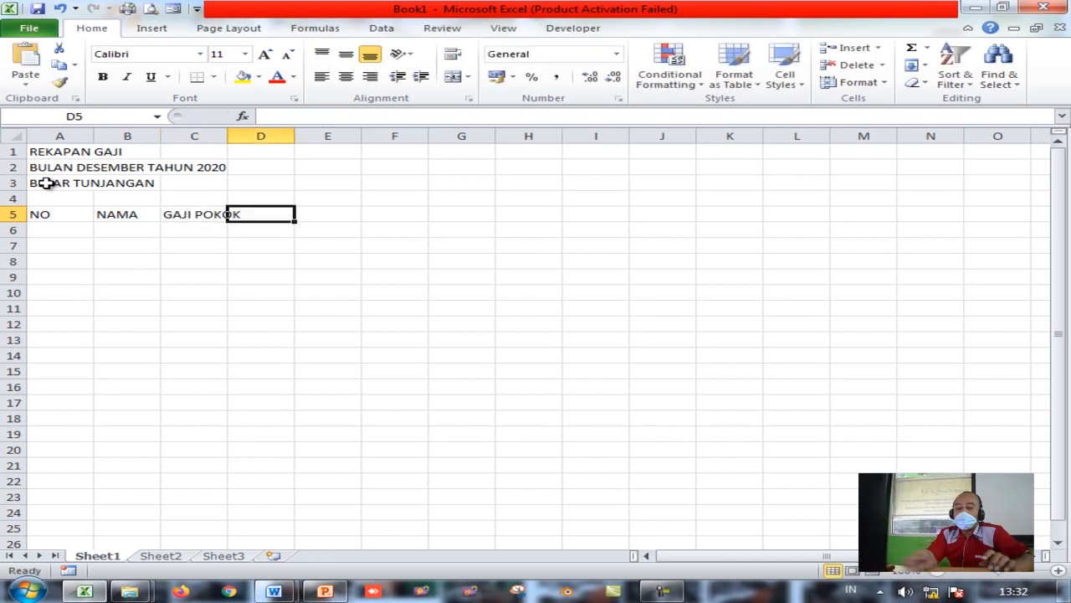
{"action": "type", "text": "TUNJANGAN"}
{"action": "key", "text": "Tab"}
{"action": "type", "text": "JUMLAH"}
{"action": "key", "text": "Tab"}
{"action": "type", "text": "INFAQ"}
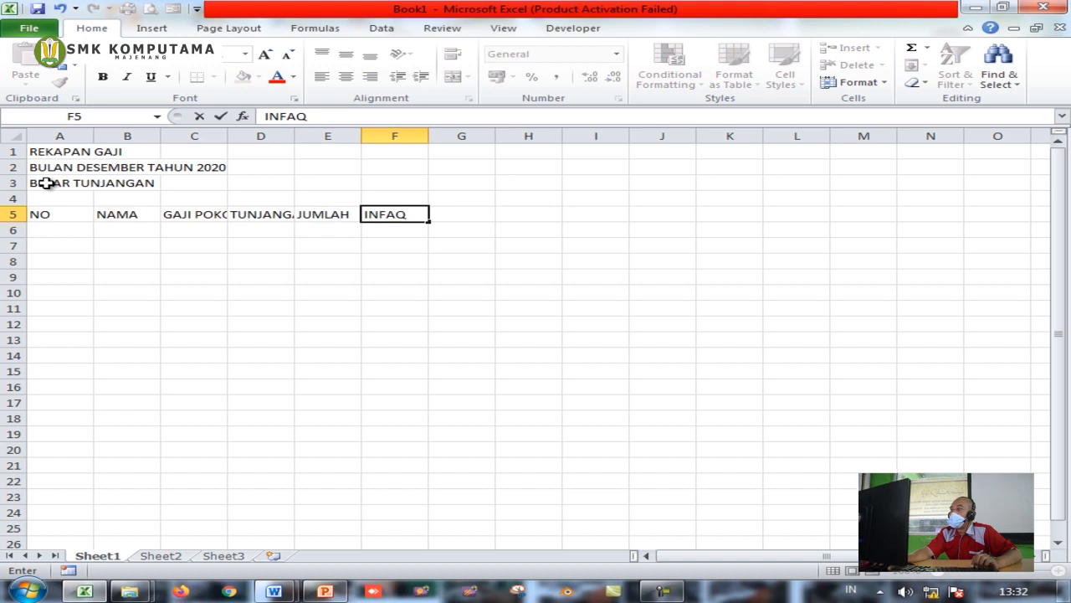
{"action": "key", "text": "Tab"}
{"action": "type", "text": "G"}
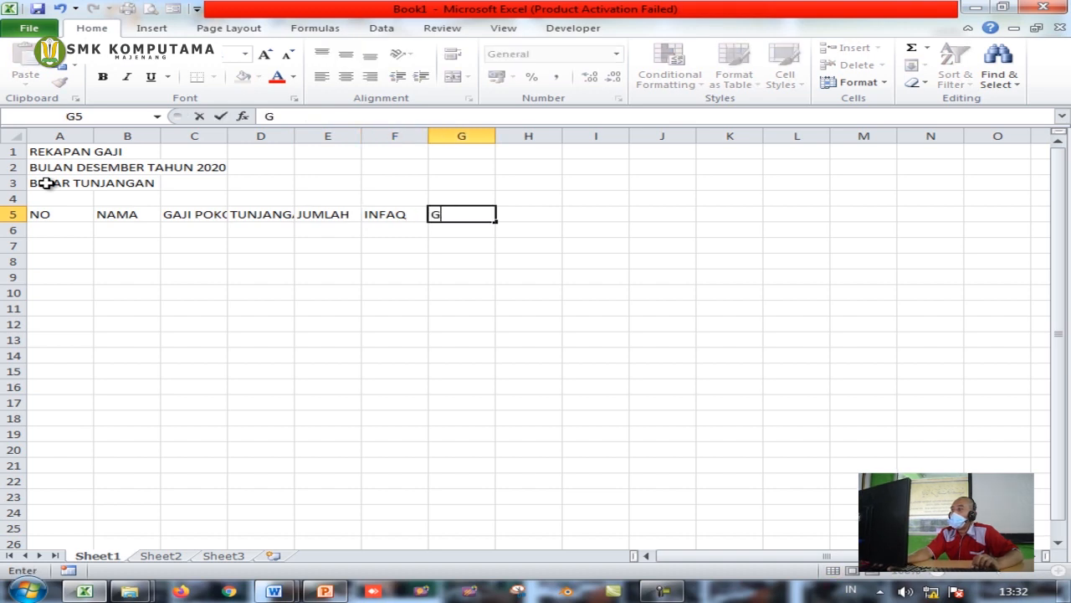
{"action": "type", "text": "AJI BERSIH"}
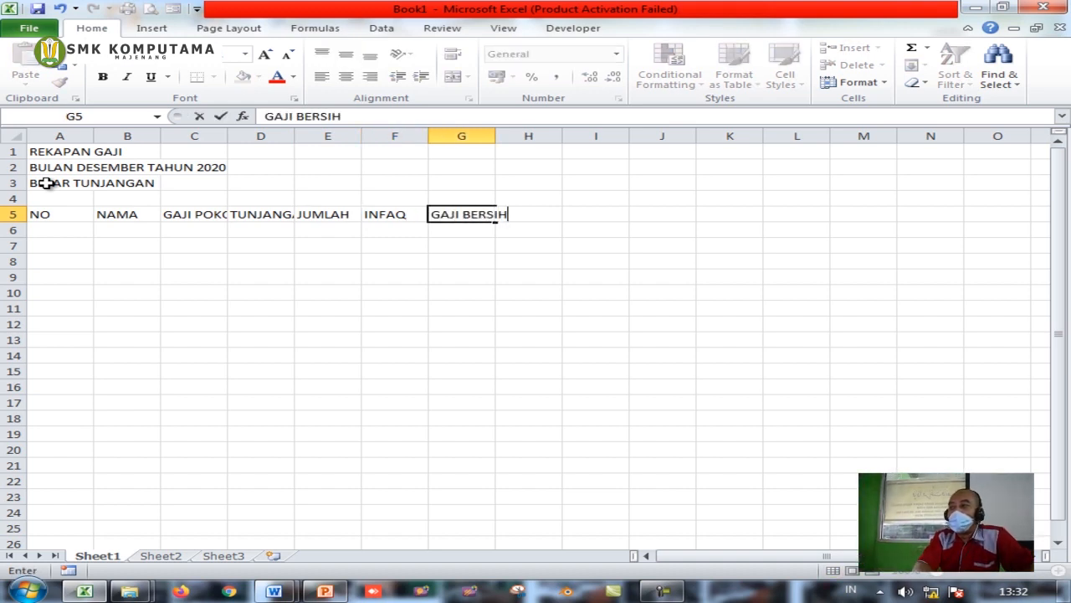
{"action": "key", "text": "Return"}
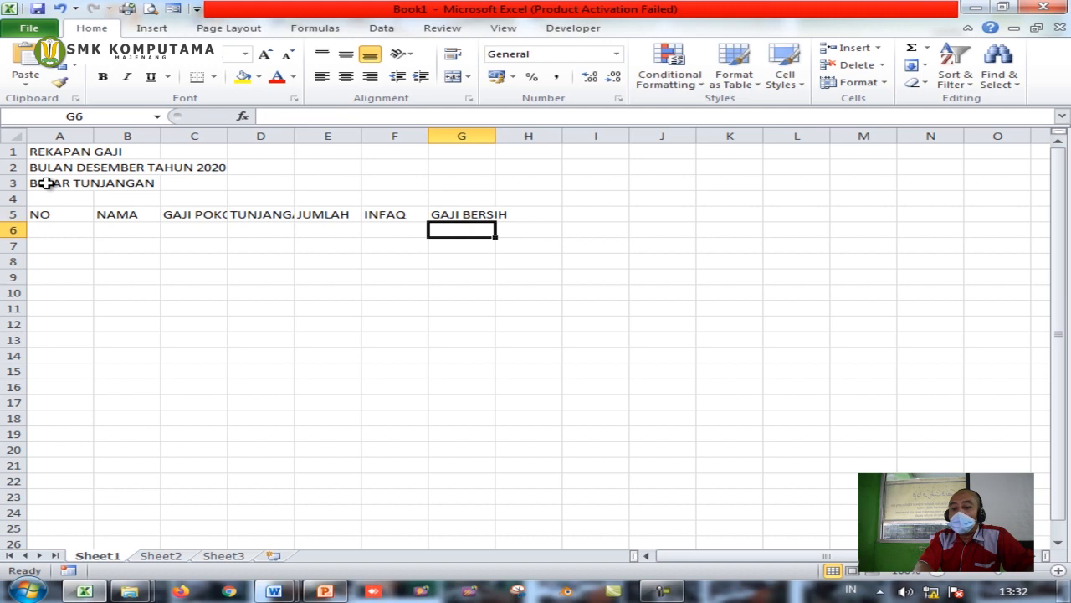
{"action": "key", "text": "Left"}
{"action": "key", "text": "Left"}
{"action": "key", "text": "Left"}
{"action": "key", "text": "Left"}
{"action": "key", "text": "Left"}
{"action": "key", "text": "Left"}
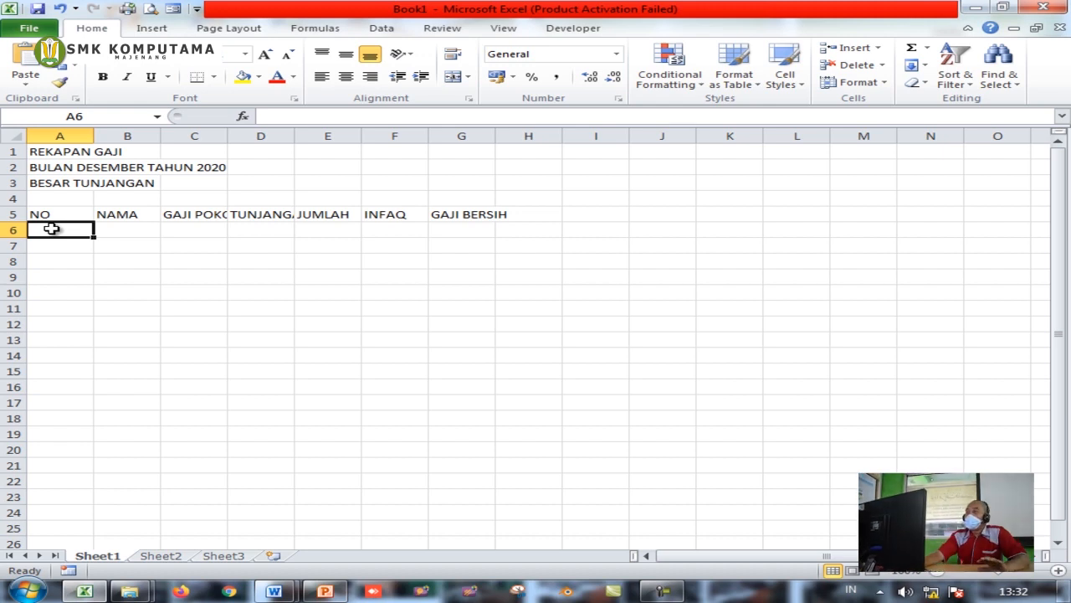
Enter 1 and 2 in A6:A7, then fill the series down to 10 in A15
{"action": "type", "text": "1"}
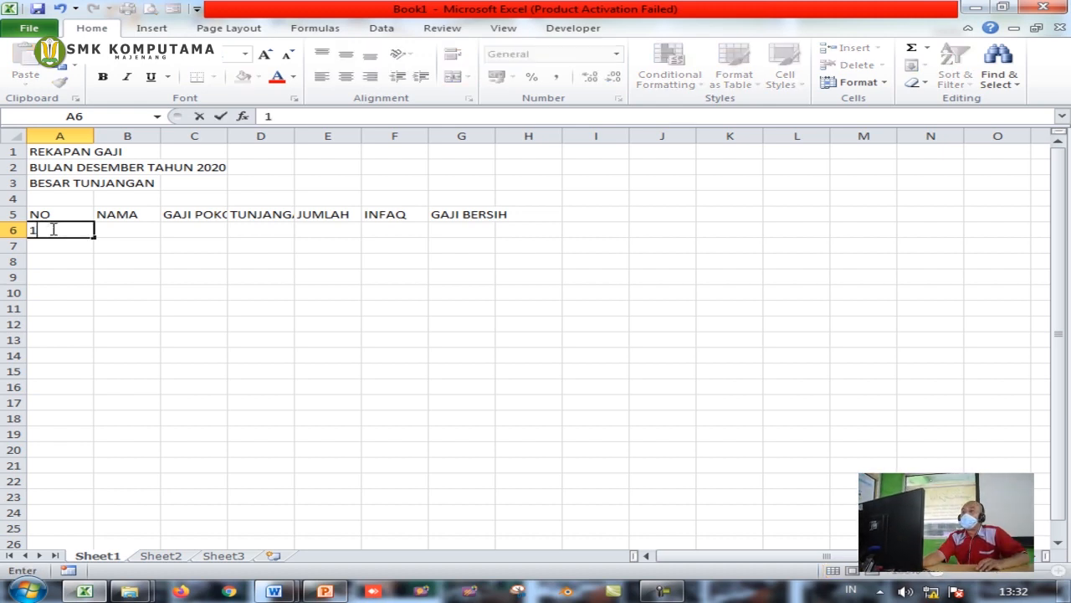
{"action": "key", "text": "Return"}
{"action": "type", "text": "2"}
{"action": "key", "text": "Return"}
{"action": "left_click", "coordinate": [52, 228]}
{"action": "left_click_drag", "start_coordinate": [51, 228], "coordinate": [50, 240]}
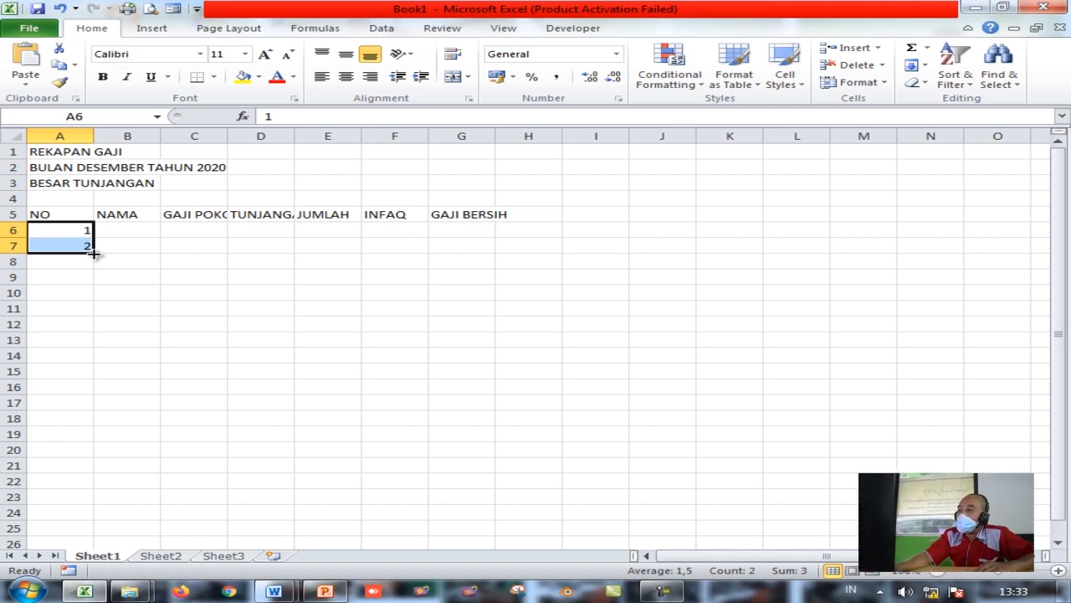
{"action": "left_click_drag", "start_coordinate": [93, 252], "coordinate": [93, 379]}
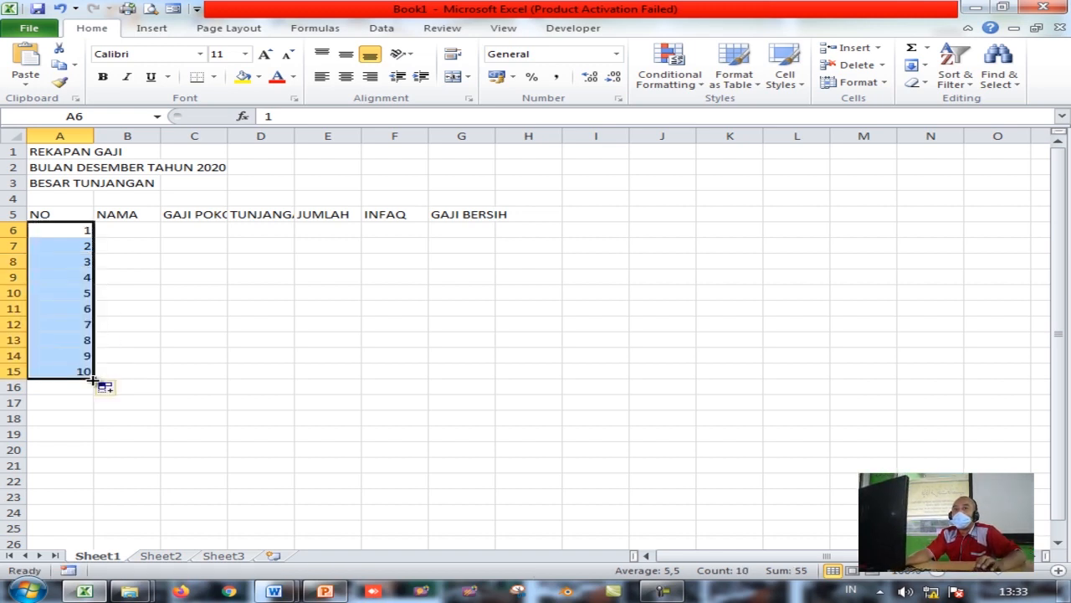
Enter the first five employee names in B6:B10
{"action": "left_click", "coordinate": [113, 231]}
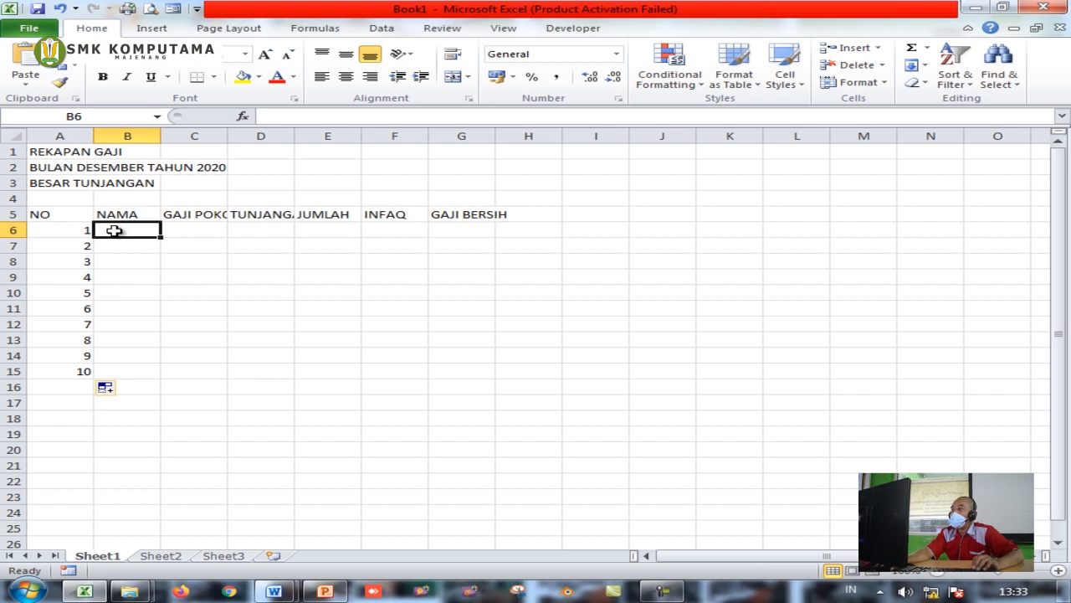
{"action": "type", "text": "ENDANG"}
{"action": "key", "text": "Return"}
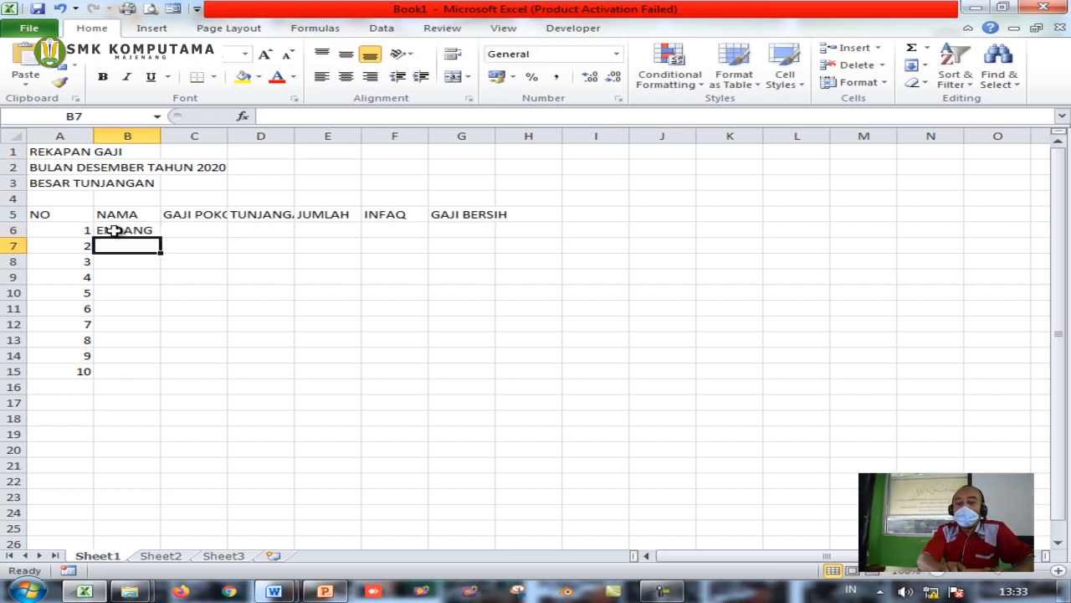
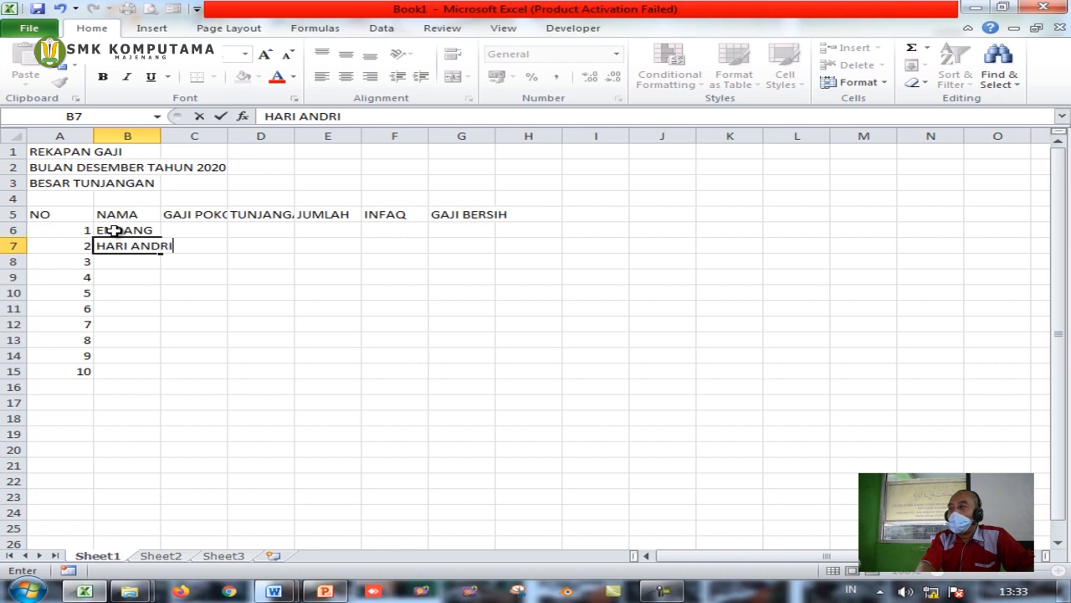
{"action": "key", "text": "Return"}
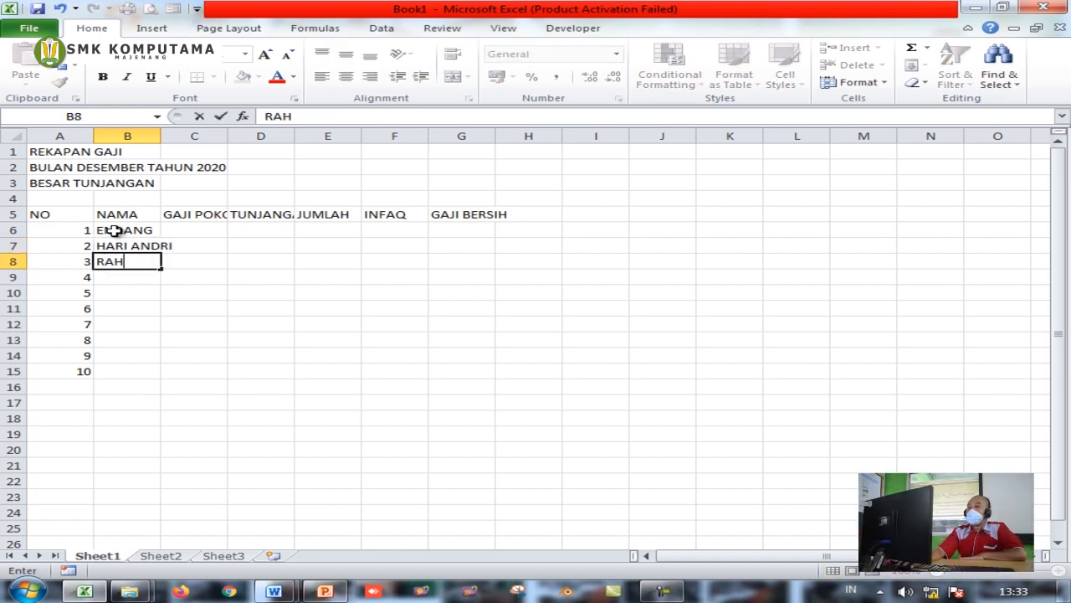
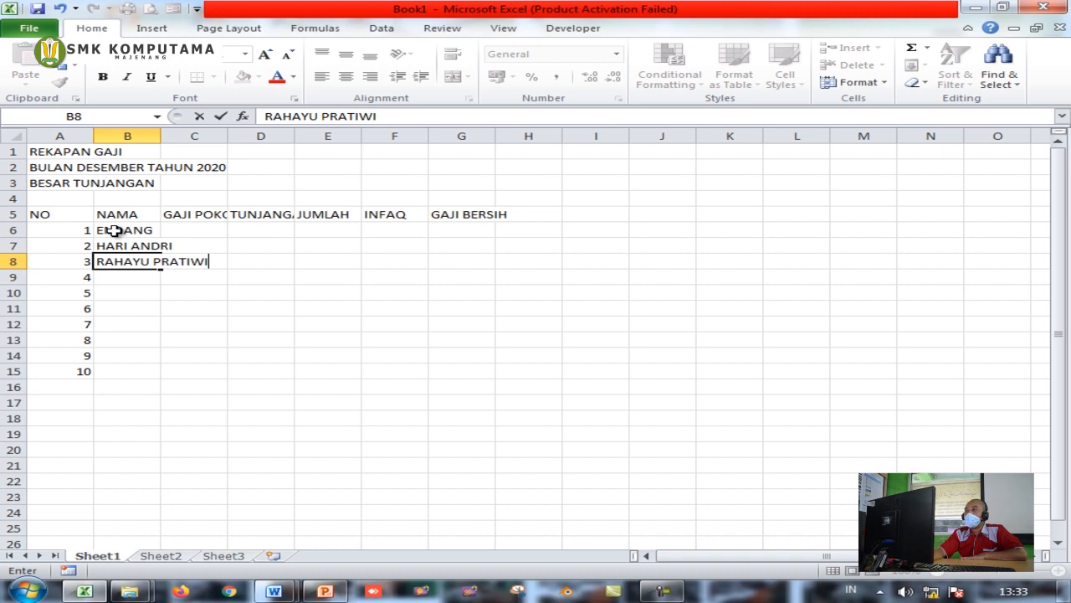
{"action": "key", "text": "Return"}
{"action": "type", "text": "KOKO L"}
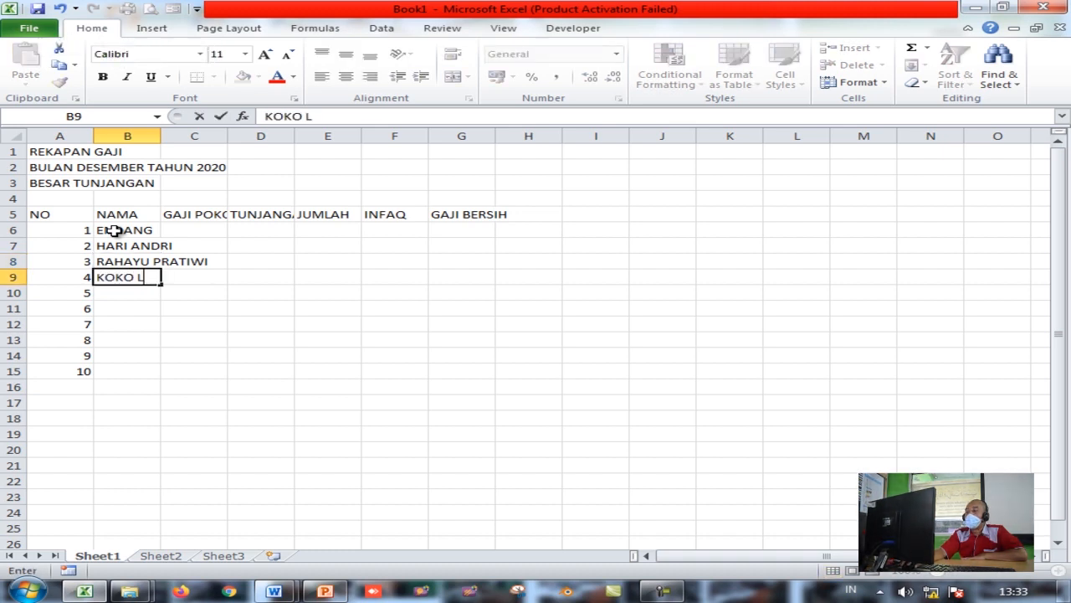
{"action": "key", "text": "Return"}
{"action": "type", "text": "LAM"}
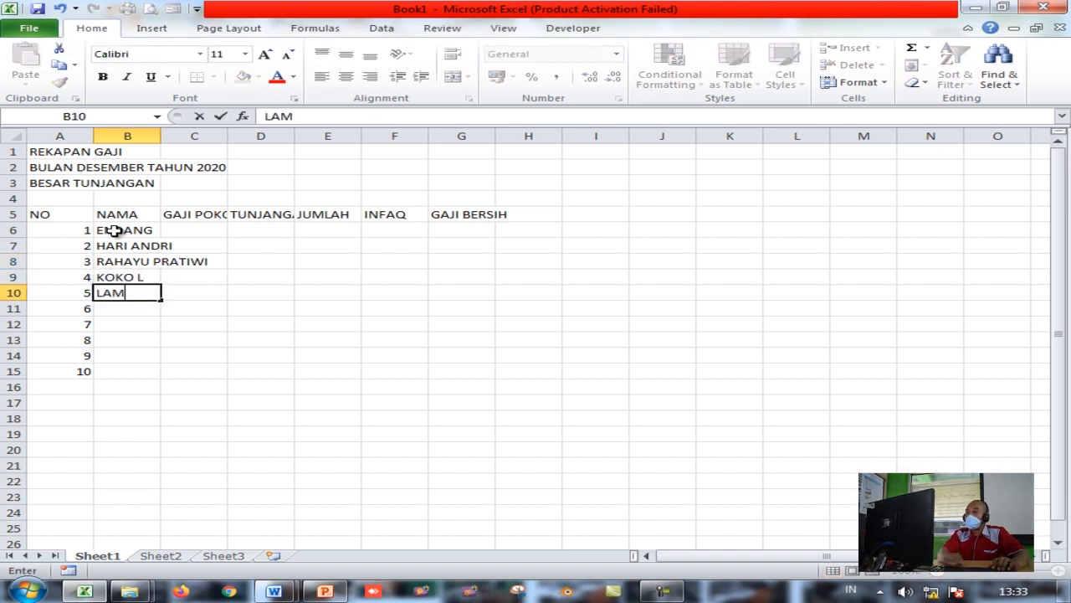
{"action": "type", "text": "BANG D."}
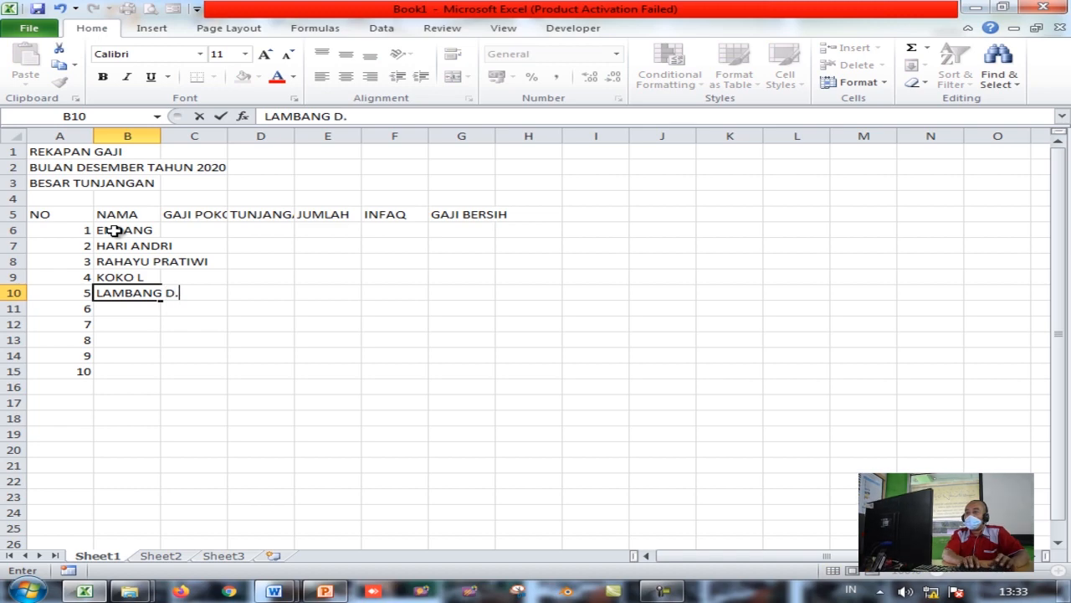
{"action": "key", "text": "Return"}
Enter the remaining five employee names in B11:B15
{"action": "type", "text": "BAHARUDIN"}
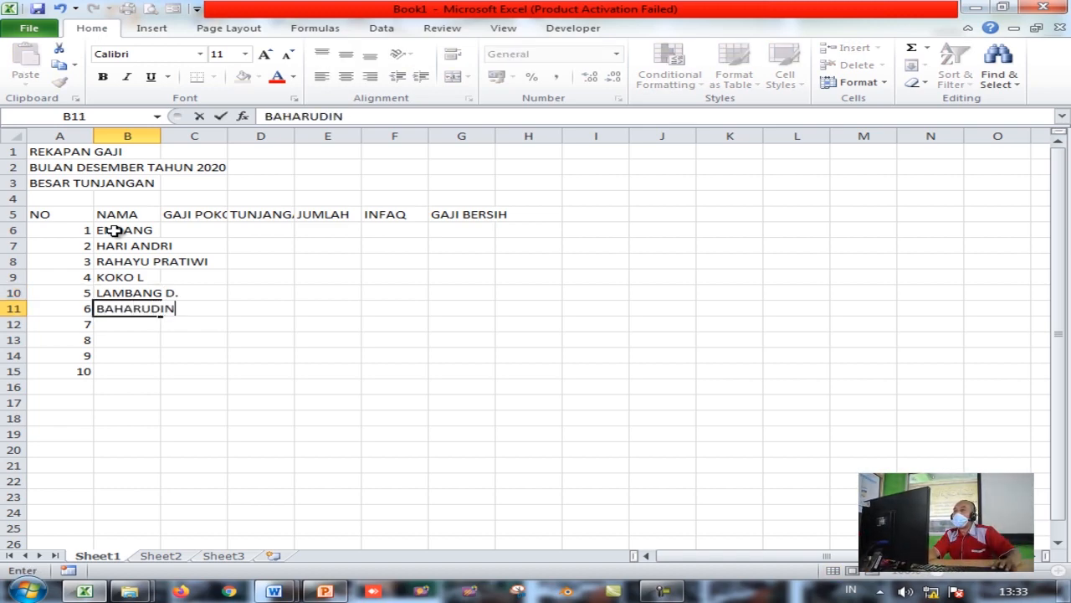
{"action": "key", "text": "Return"}
{"action": "type", "text": "HEKS"}
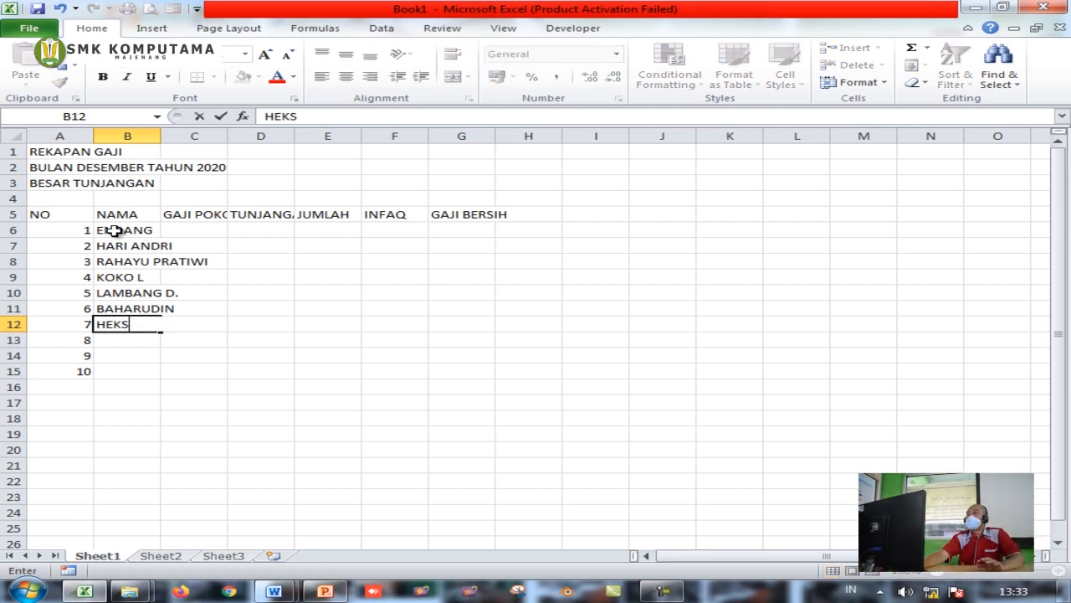
{"action": "type", "text": "A S."}
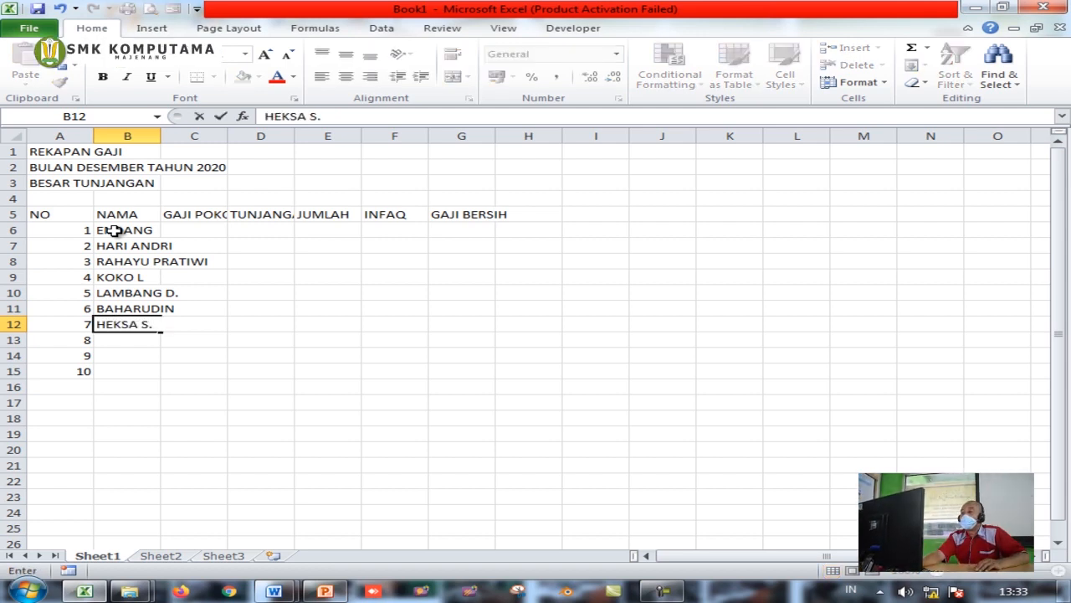
{"action": "key", "text": "Return"}
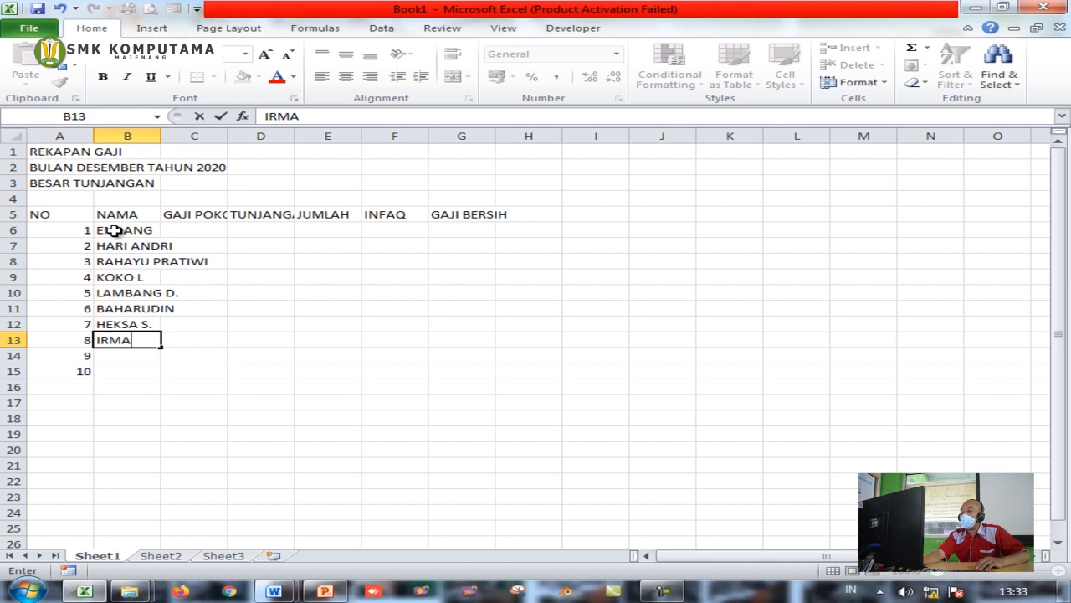
{"action": "key", "text": "Return"}
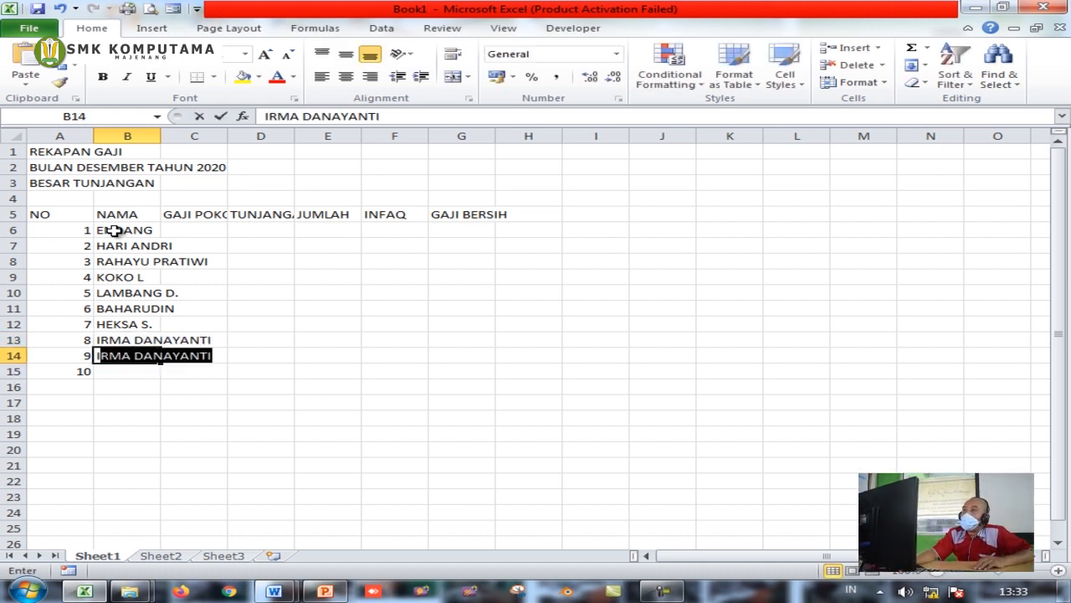
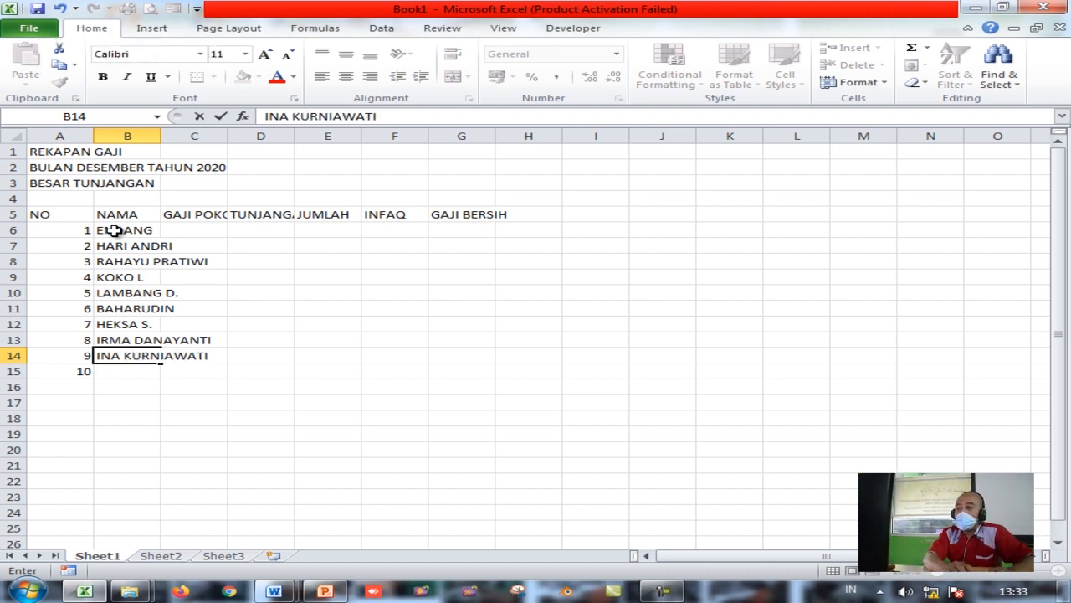
{"action": "key", "text": "Return"}
{"action": "type", "text": "KARTAMIHARJA"}
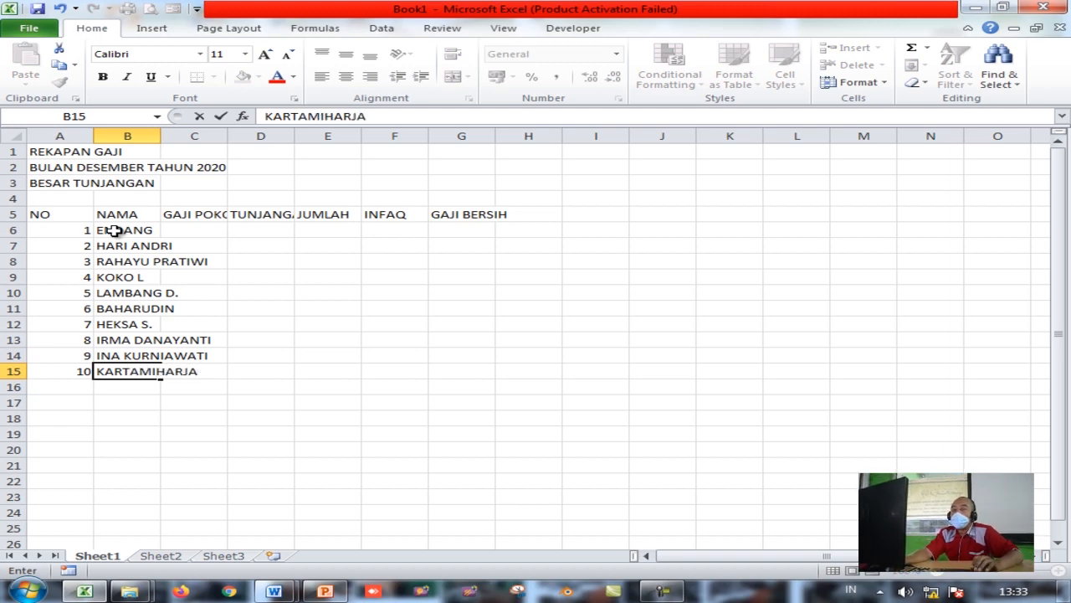
{"action": "key", "text": "Return"}
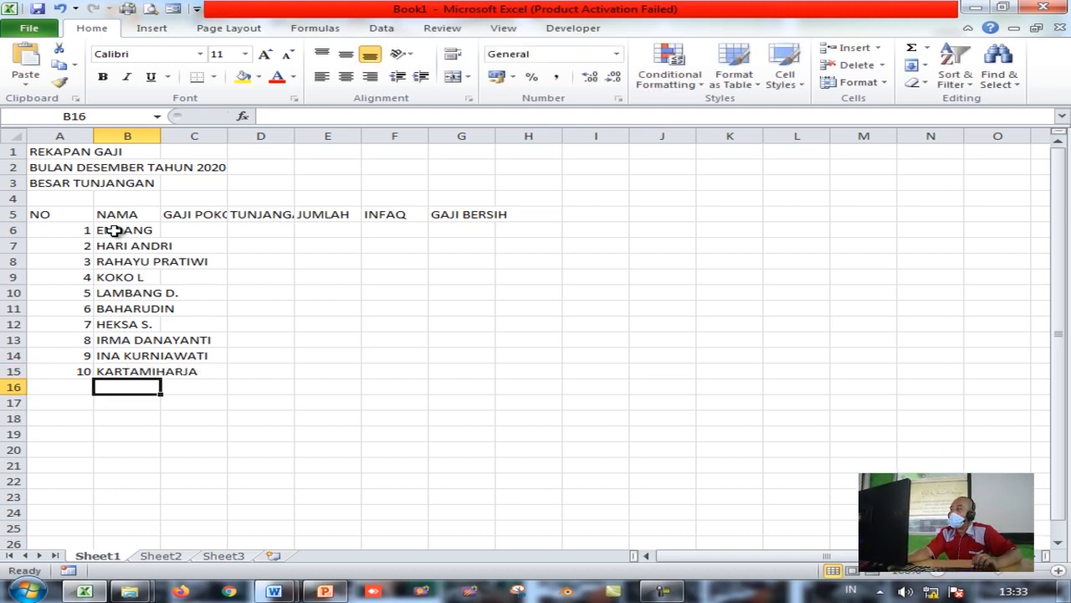
{"action": "left_click", "coordinate": [188, 228]}
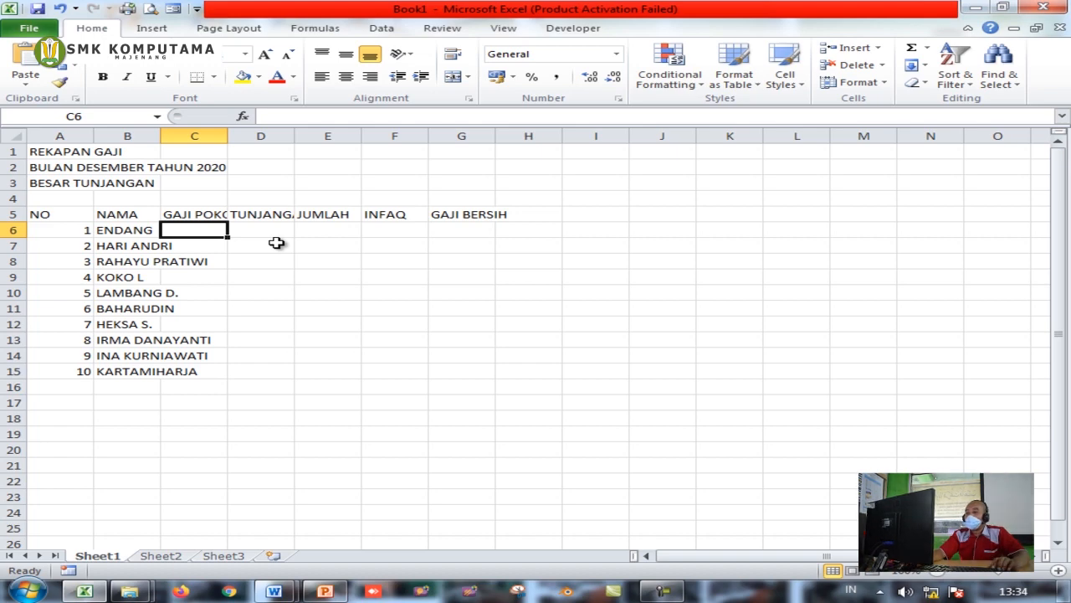
Enter salaries 250000, 300000, 150000, 200000 and 350000 in C6:C10
{"action": "type", "text": "250000"}
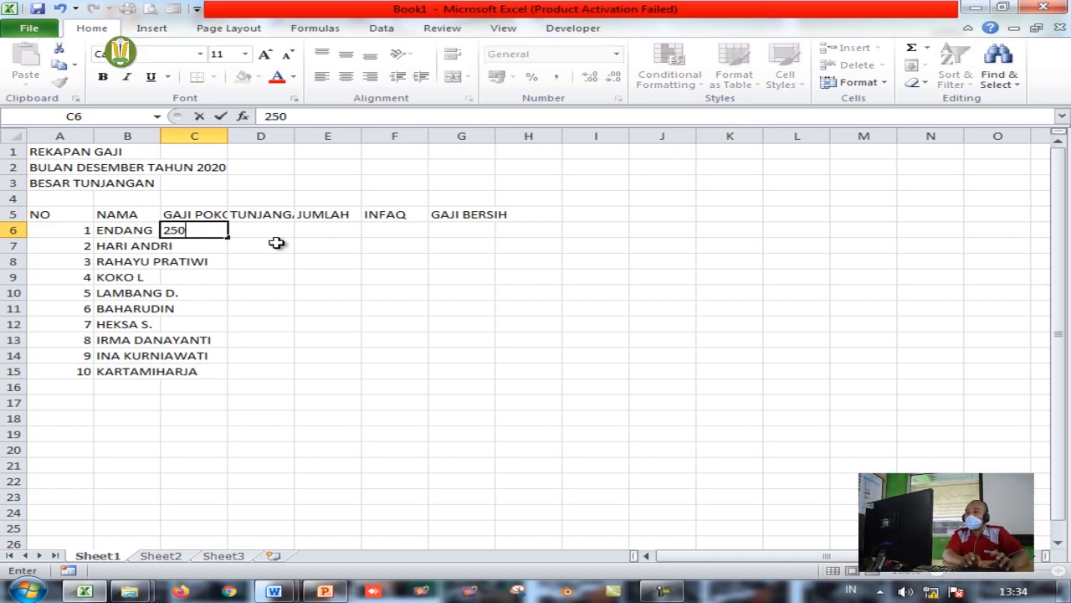
{"action": "key", "text": "Return"}
{"action": "type", "text": "300000"}
{"action": "key", "text": "Return"}
{"action": "type", "text": "150000"}
{"action": "key", "text": "Return"}
{"action": "type", "text": "200000"}
{"action": "key", "text": "Return"}
{"action": "type", "text": "350000"}
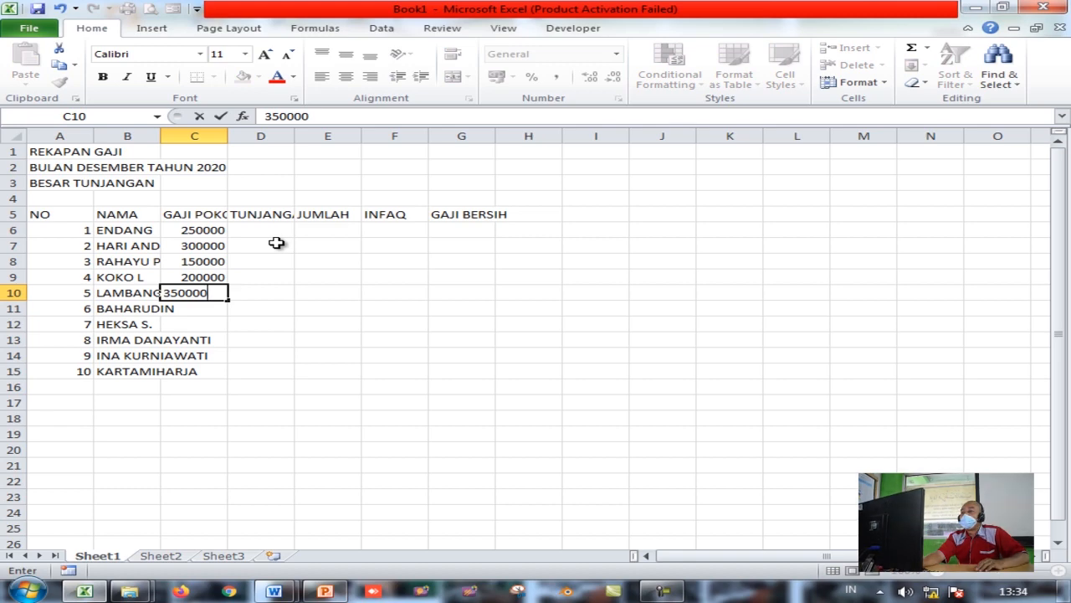
{"action": "key", "text": "Return"}
Enter salaries 100000, 175000, 300000, 400000 and 250000 in C11:C15
{"action": "type", "text": "100000"}
{"action": "key", "text": "Return"}
{"action": "type", "text": "175000"}
{"action": "key", "text": "Return"}
{"action": "type", "text": "300000"}
{"action": "key", "text": "Return"}
{"action": "type", "text": "400000"}
{"action": "key", "text": "Return"}
{"action": "type", "text": "250000"}
{"action": "key", "text": "Return"}
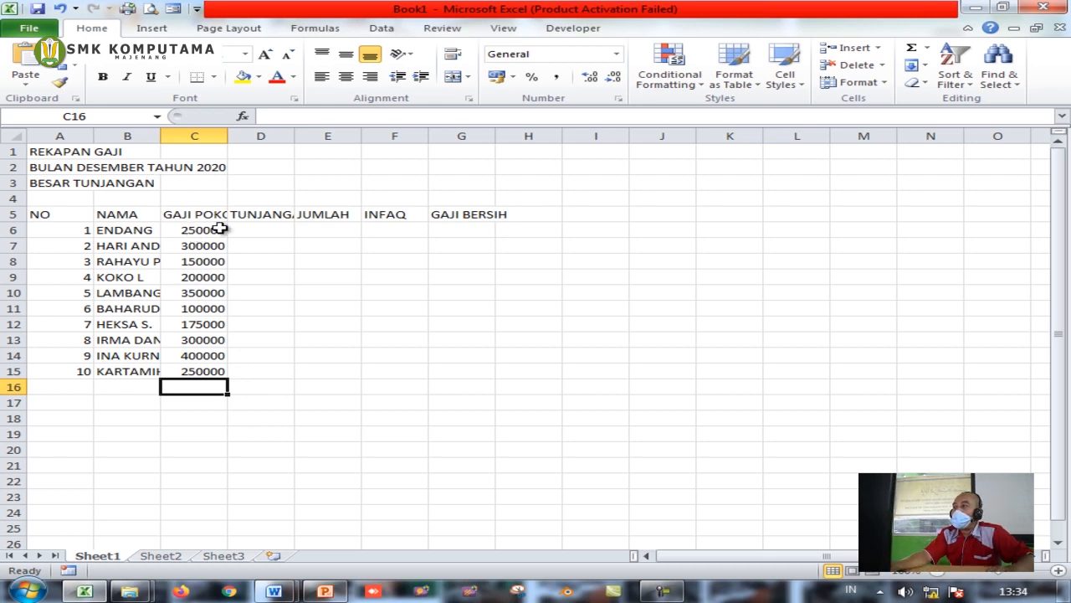
{"action": "left_click", "coordinate": [67, 386]}
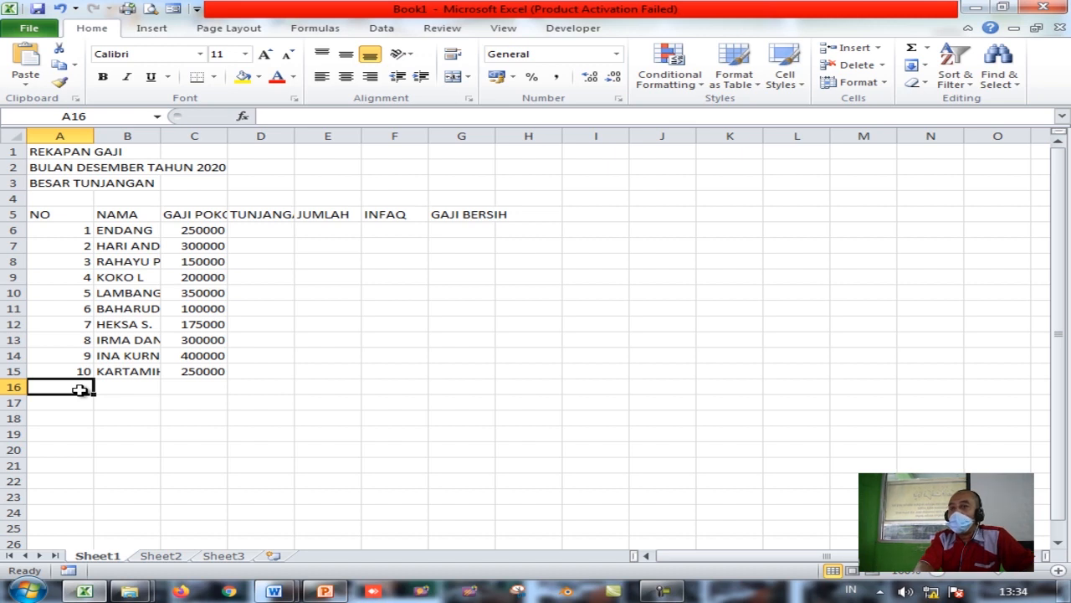
Type TOTAL, RATA-RATA, TERTINGGI and TERENDAH into A16:A19, fixing a typo in TERENDAH
{"action": "type", "text": "TOTAL"}
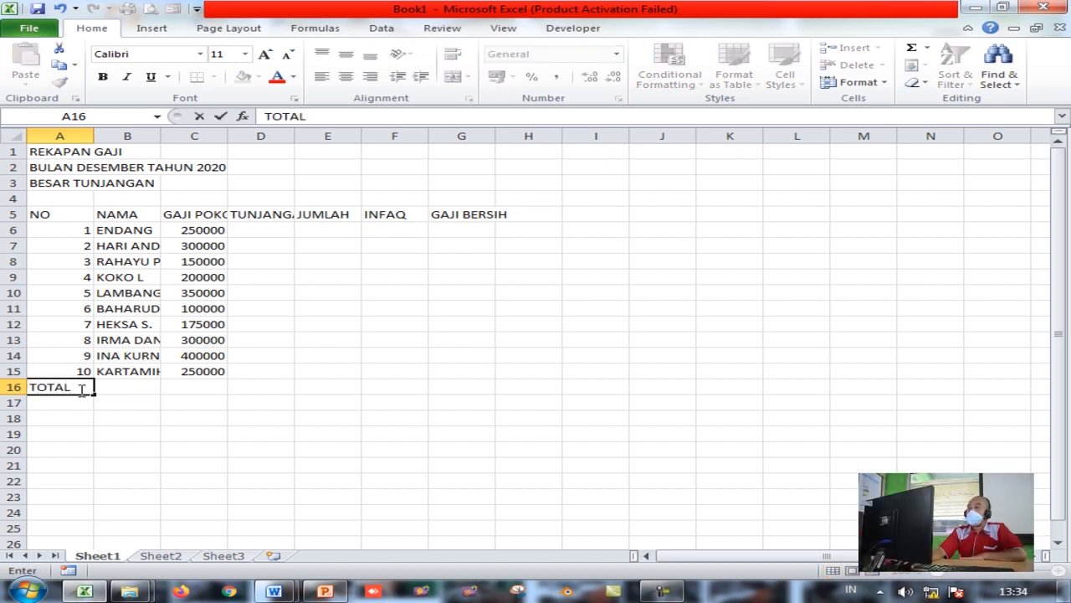
{"action": "key", "text": "Return"}
{"action": "type", "text": "RATA-RATA"}
{"action": "key", "text": "Return"}
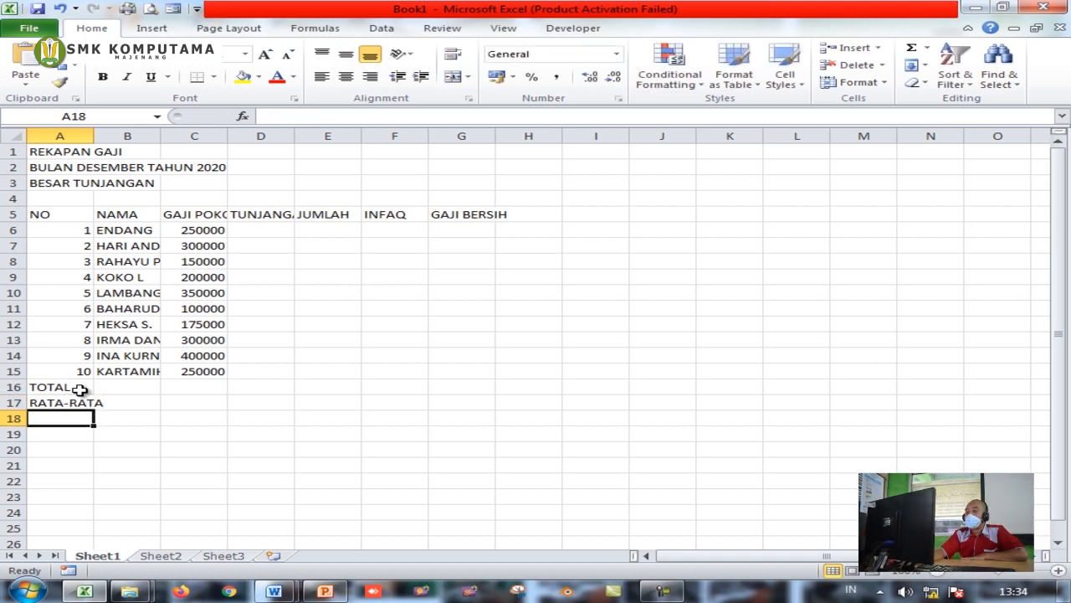
{"action": "type", "text": "TERTINGGI"}
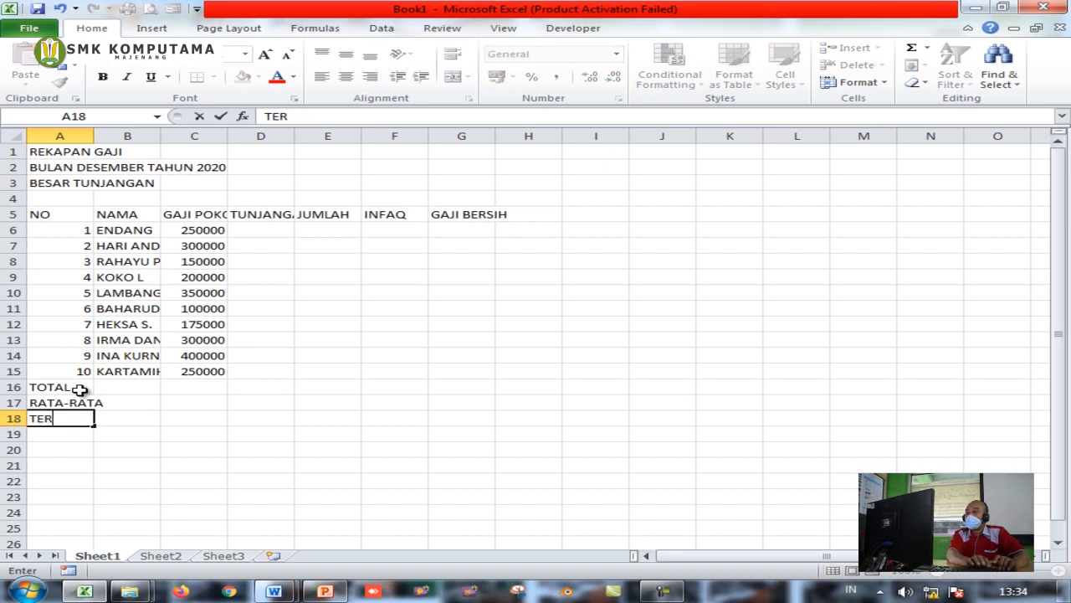
{"action": "key", "text": "Return"}
{"action": "type", "text": "TERR"}
{"action": "key", "text": "BackSpace"}
{"action": "type", "text": "R"}
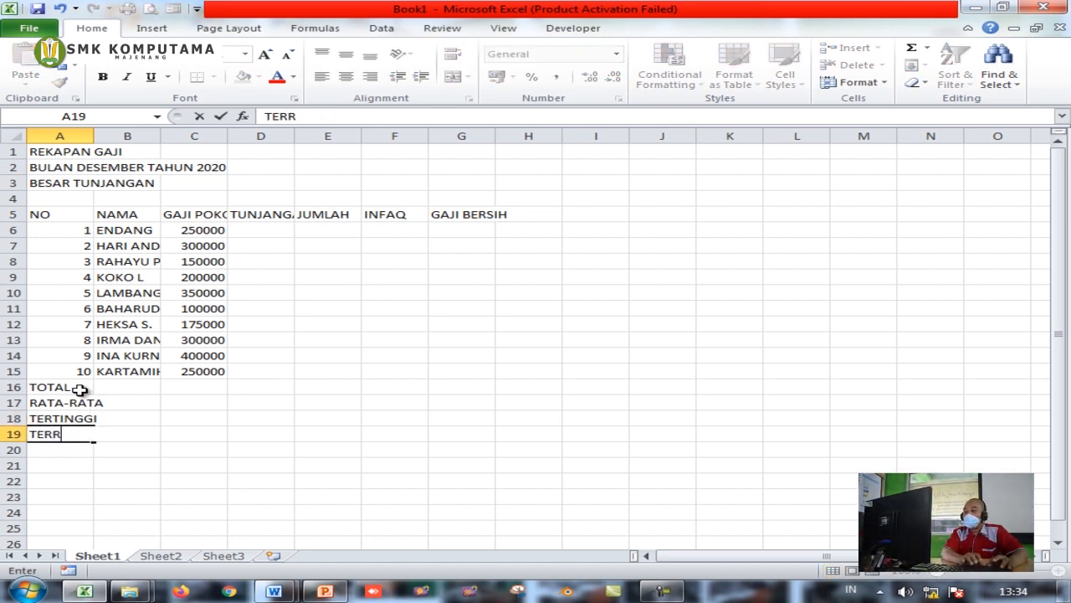
{"action": "key", "text": "BackSpace"}
{"action": "type", "text": "ENDAH"}
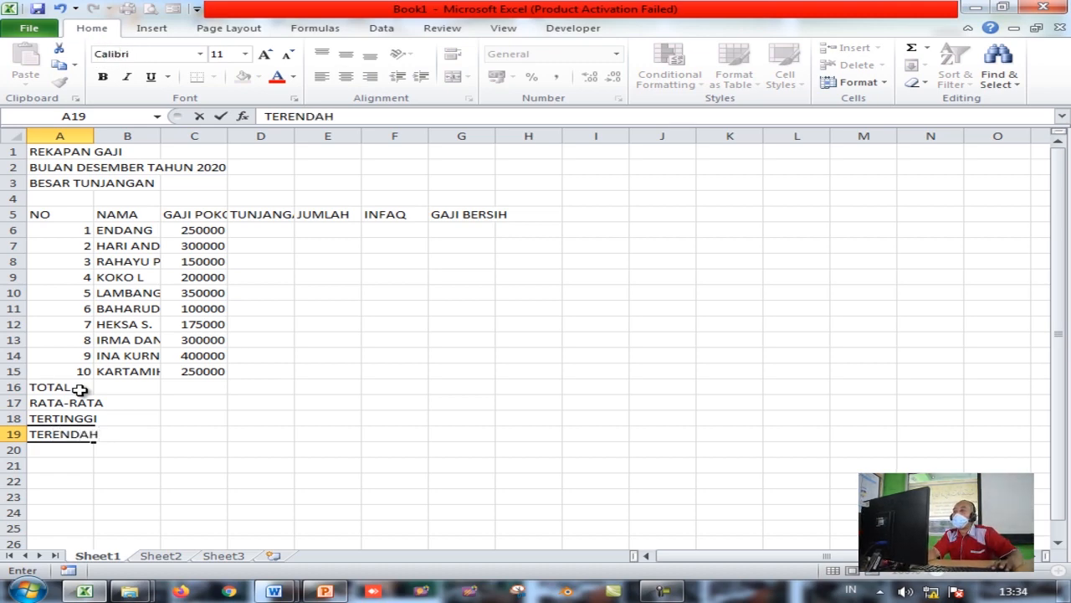
{"action": "key", "text": "Return"}
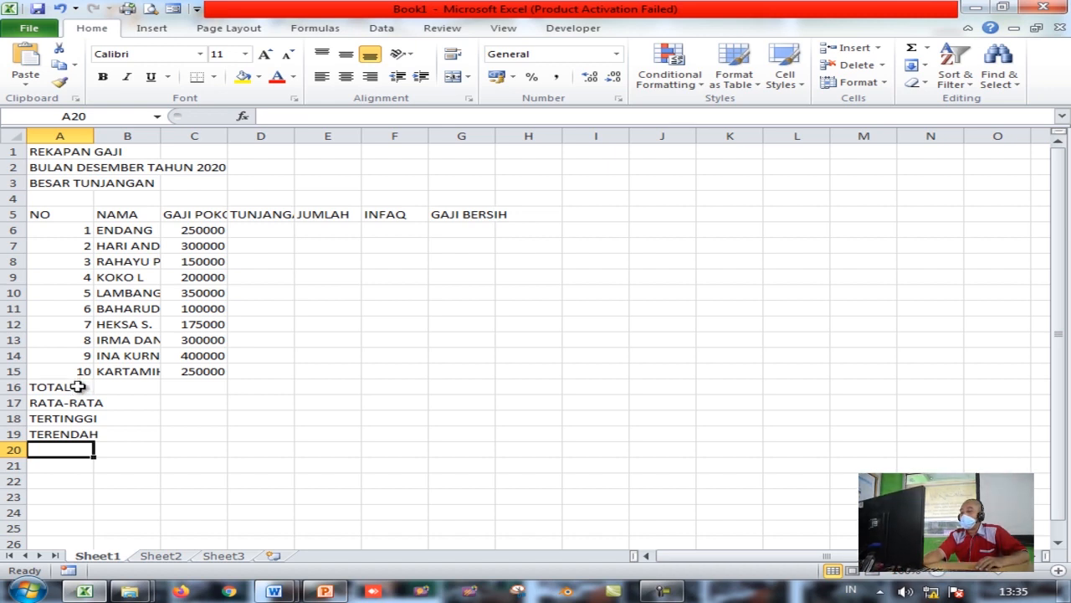
{"action": "left_click", "coordinate": [77, 386]}
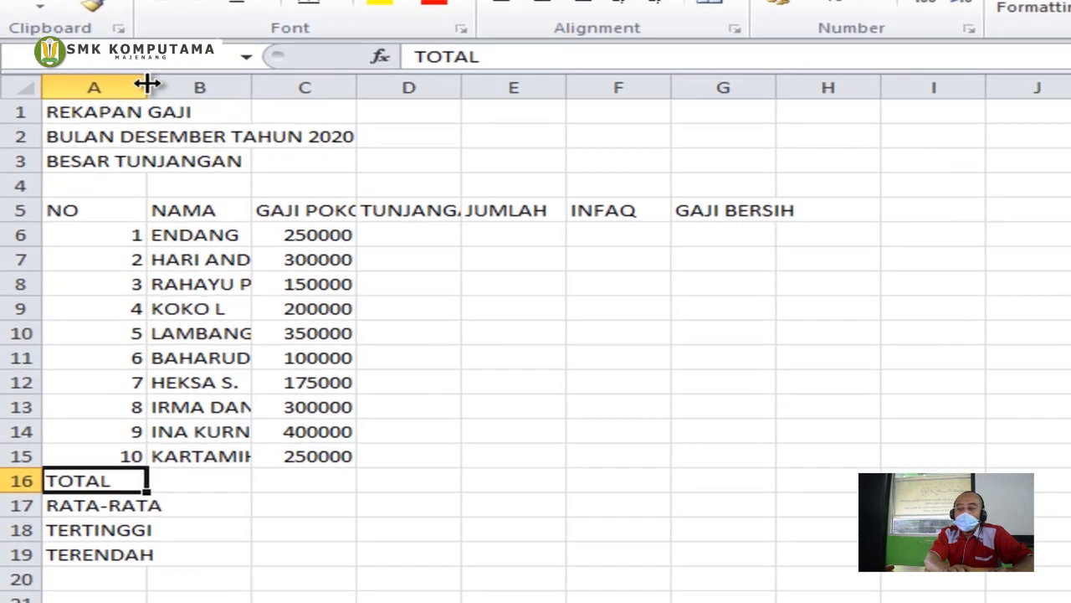
Narrow column A, widen columns B, C, D and G to fit, then select A5:G19
{"action": "left_click_drag", "start_coordinate": [104, 128], "coordinate": [60, 137]}
{"action": "left_click_drag", "start_coordinate": [89, 101], "coordinate": [88, 102]}
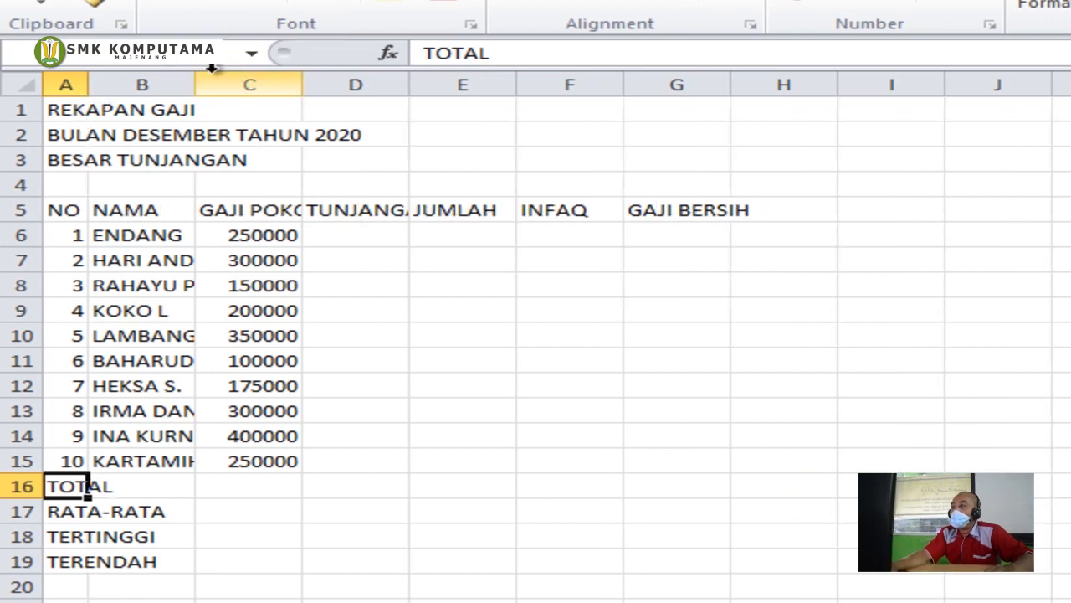
{"action": "left_click_drag", "start_coordinate": [196, 84], "coordinate": [272, 84]}
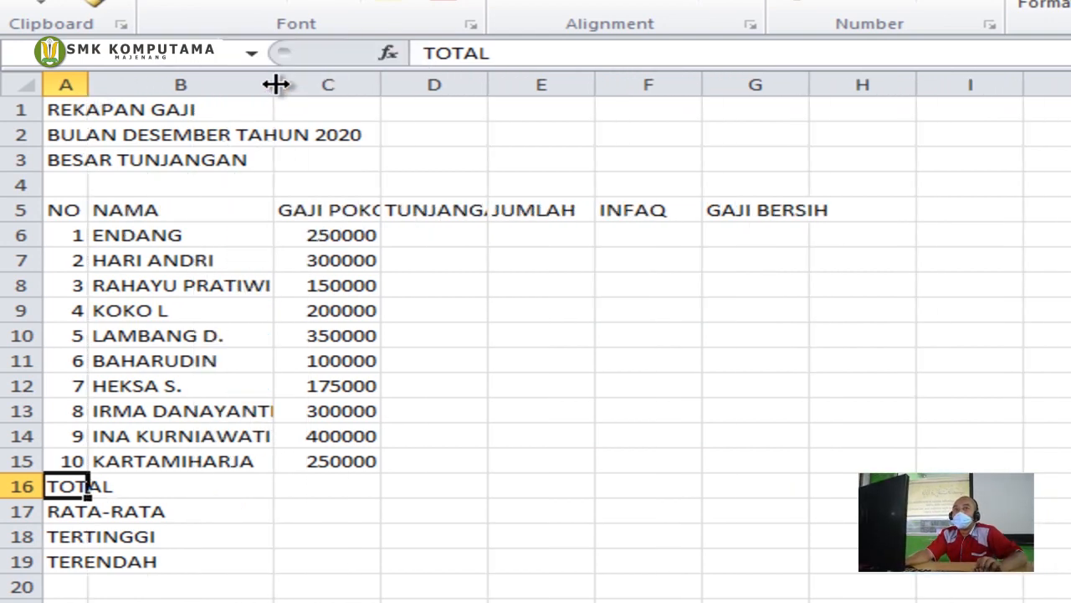
{"action": "left_click_drag", "start_coordinate": [319, 89], "coordinate": [320, 89]}
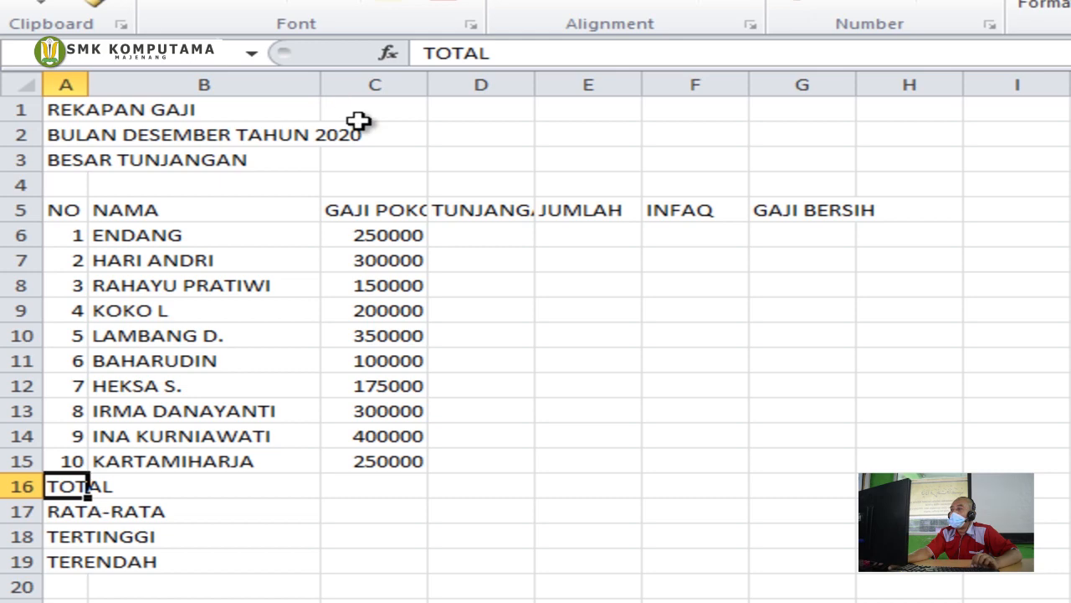
{"action": "left_click_drag", "start_coordinate": [431, 81], "coordinate": [469, 82]}
{"action": "left_click_drag", "start_coordinate": [250, 80], "coordinate": [291, 84]}
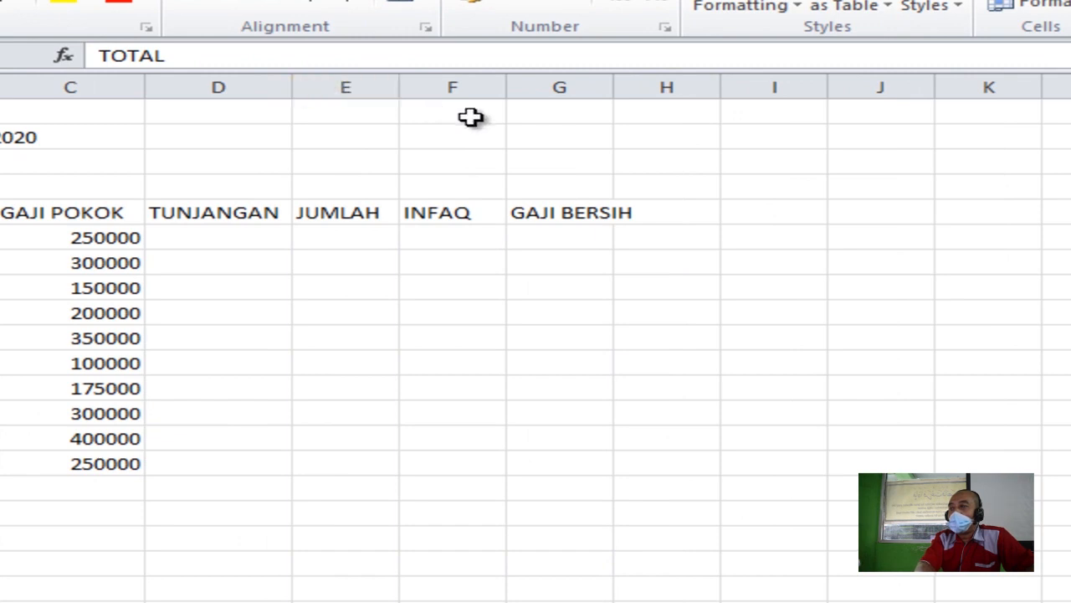
{"action": "left_click_drag", "start_coordinate": [614, 87], "coordinate": [654, 90]}
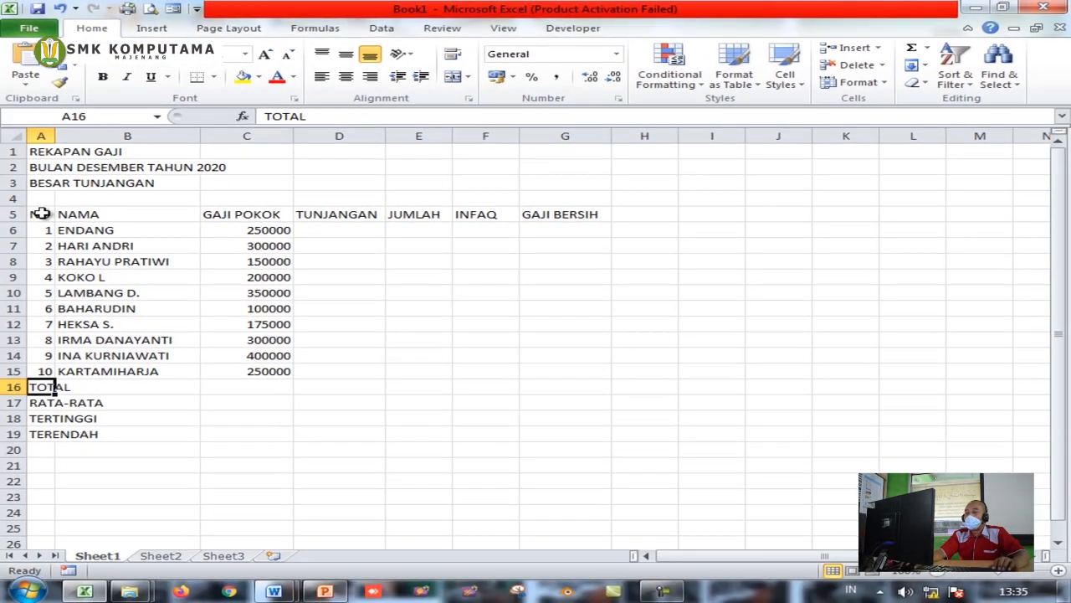
{"action": "left_click", "coordinate": [40, 214]}
{"action": "left_click_drag", "start_coordinate": [40, 213], "coordinate": [606, 434]}
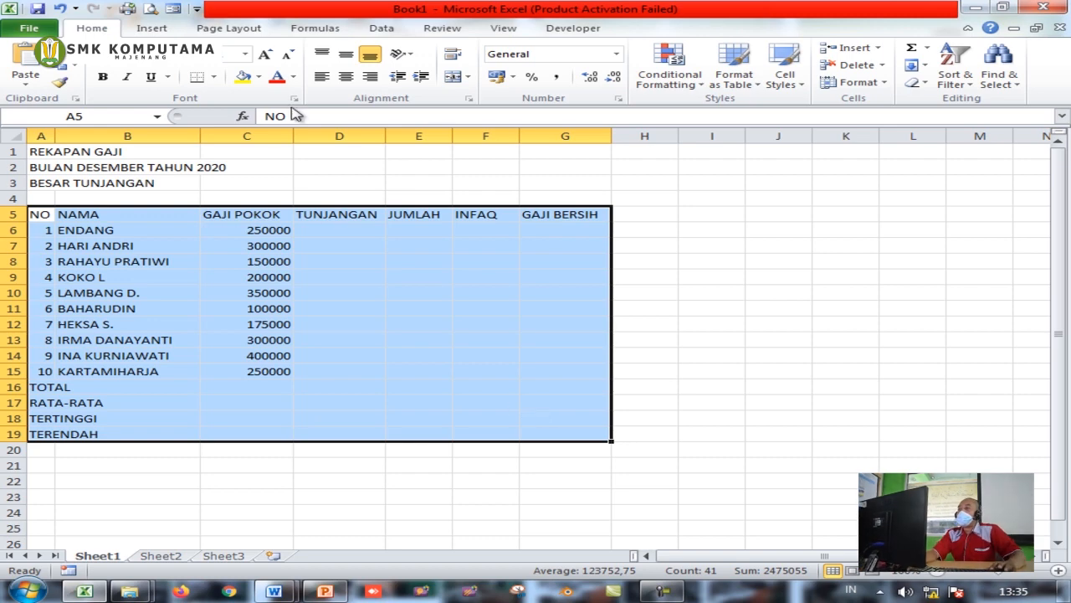
Apply All Borders to the selected table range A5:G19
{"action": "left_click", "coordinate": [215, 78]}
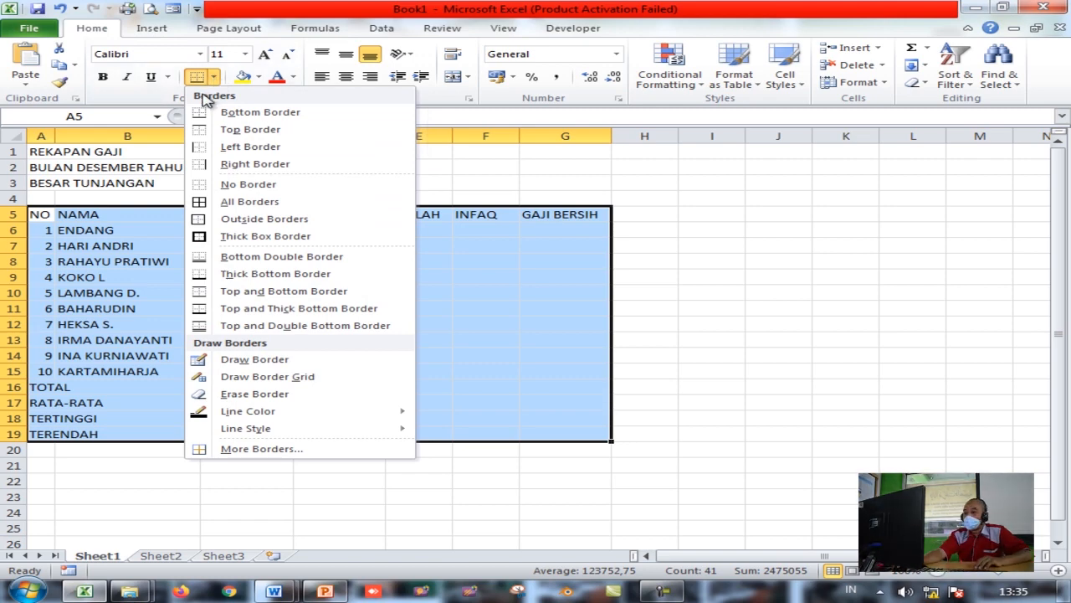
{"action": "left_click", "coordinate": [228, 205]}
{"action": "left_click", "coordinate": [311, 337]}
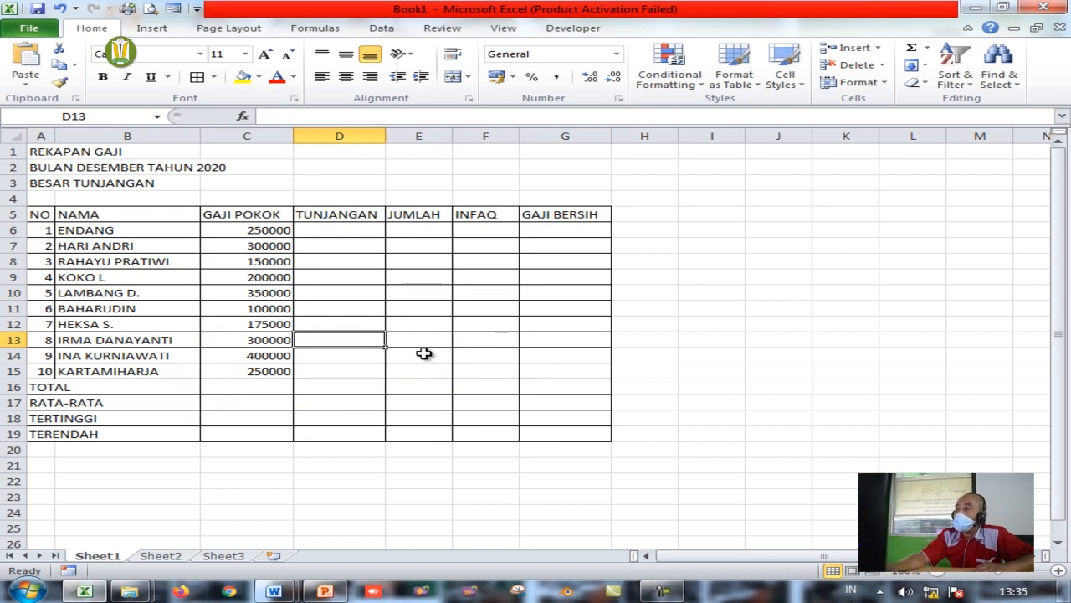
{"action": "left_click", "coordinate": [48, 214]}
{"action": "left_click", "coordinate": [38, 151]}
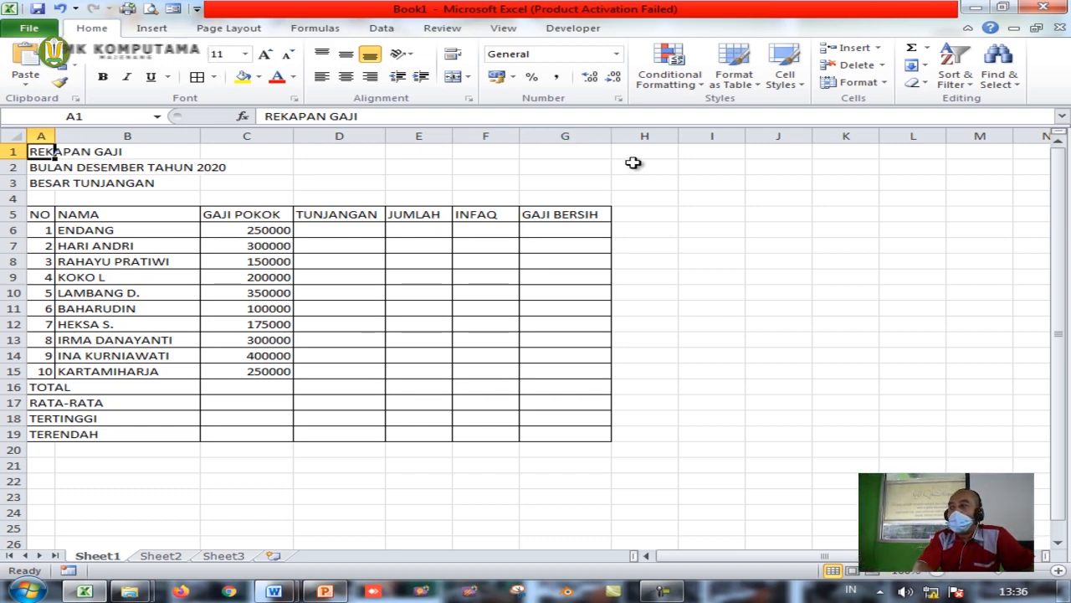
Merge and centre REKAPAN GAJI across A1:G1 and BULAN DESEMBER TAHUN 2020 across A2:G2
{"action": "left_click_drag", "start_coordinate": [41, 152], "coordinate": [542, 161]}
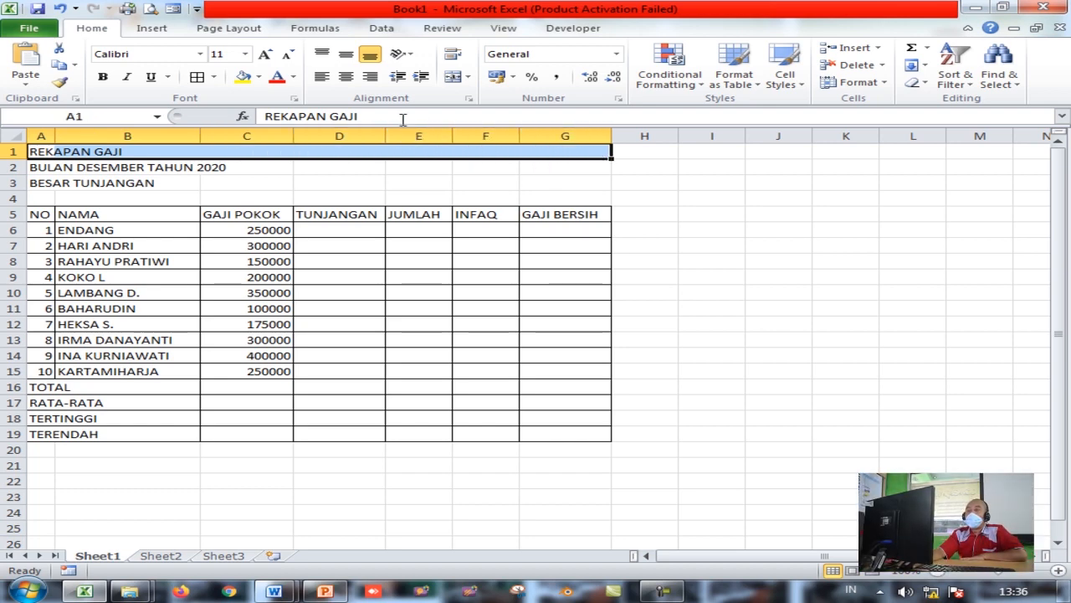
{"action": "left_click", "coordinate": [451, 80]}
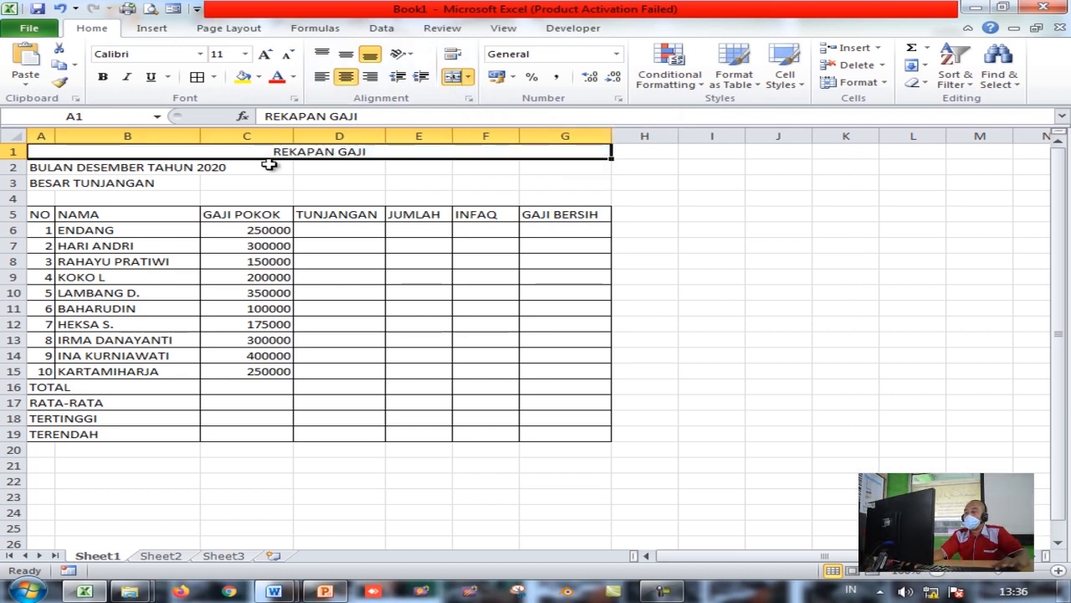
{"action": "left_click_drag", "start_coordinate": [40, 170], "coordinate": [559, 167]}
{"action": "left_click", "coordinate": [452, 77]}
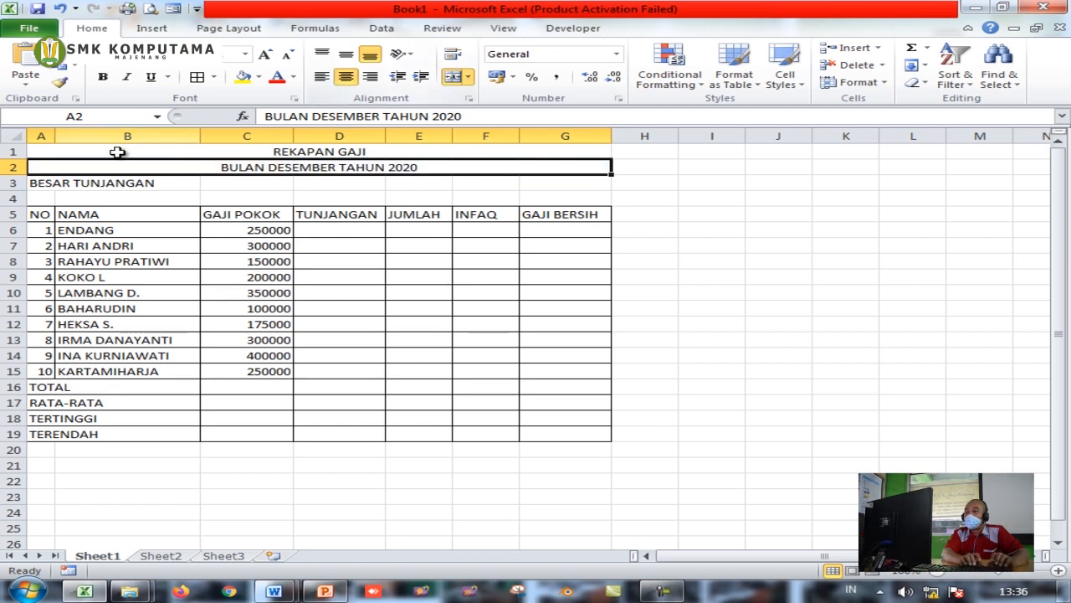
{"action": "left_click", "coordinate": [40, 183]}
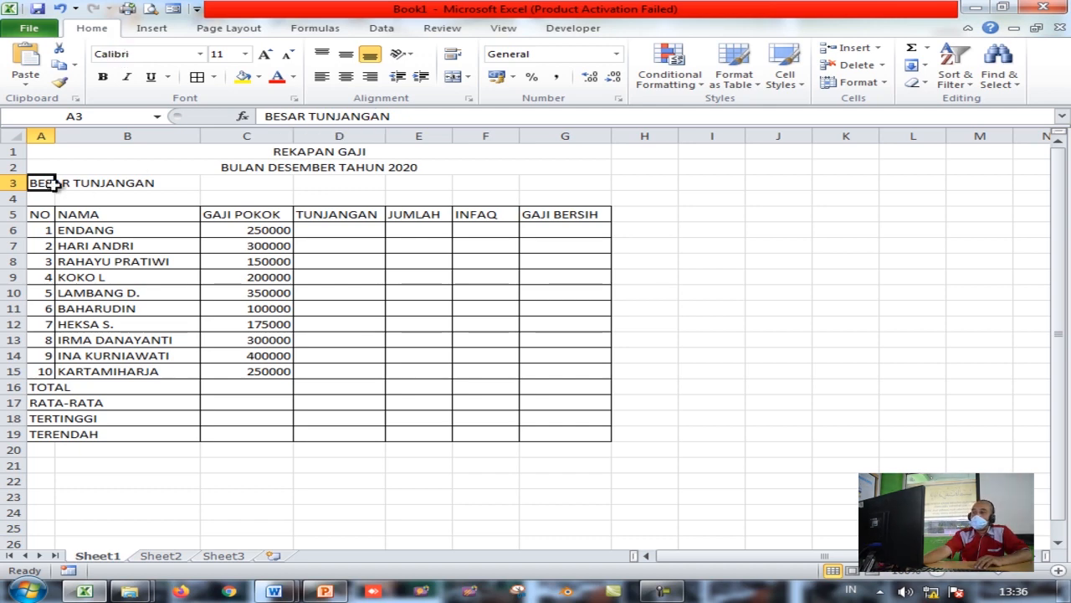
Enter the 15% allowance rate in C3 beside the BESAR TUNJANGAN label
{"action": "left_click", "coordinate": [237, 185]}
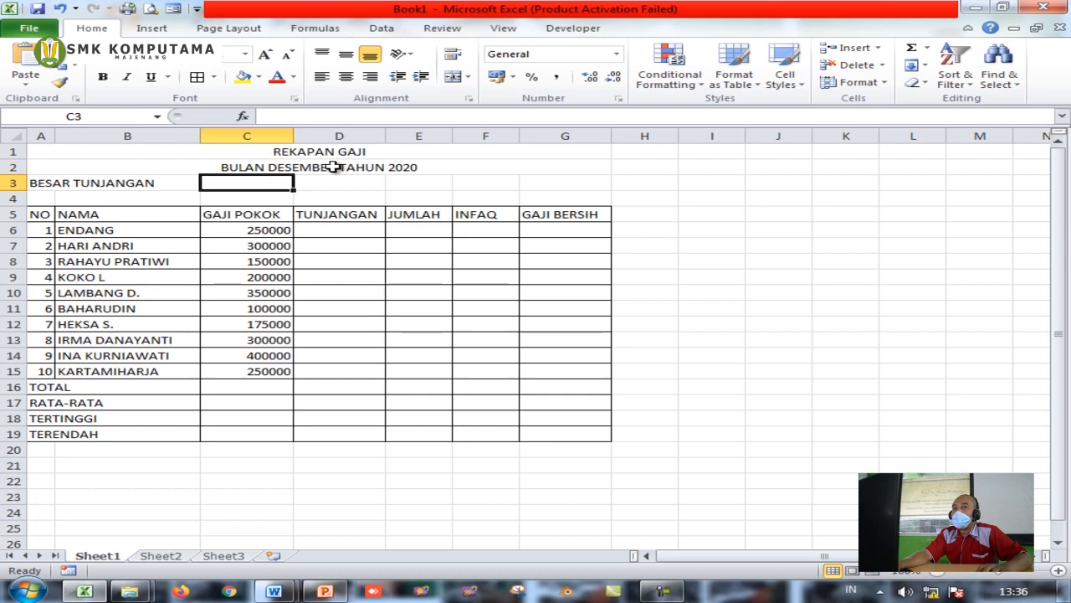
{"action": "type", "text": "15"}
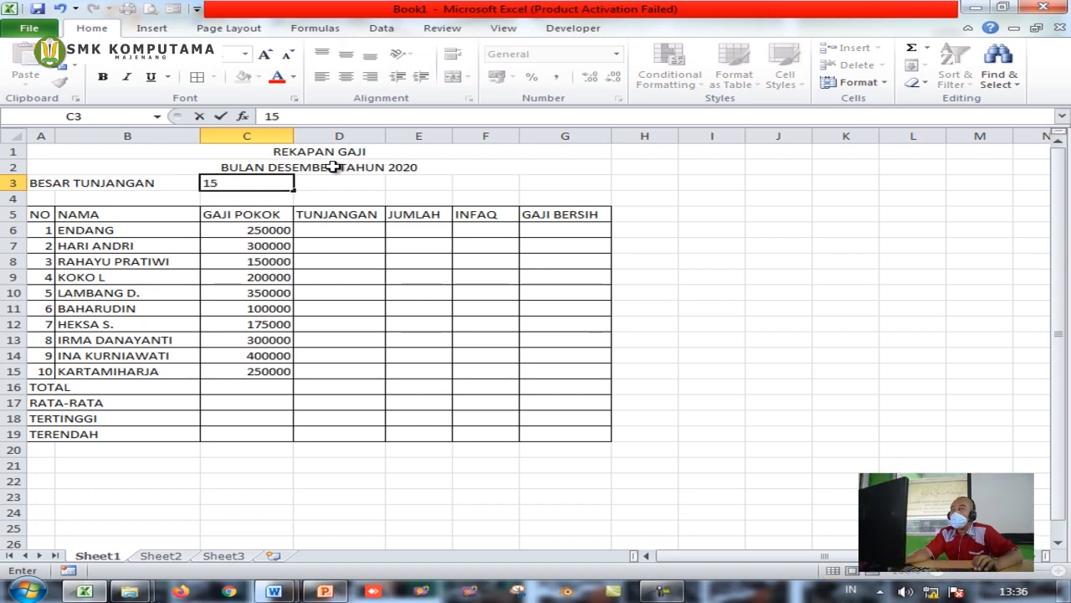
{"action": "key", "text": "Return"}
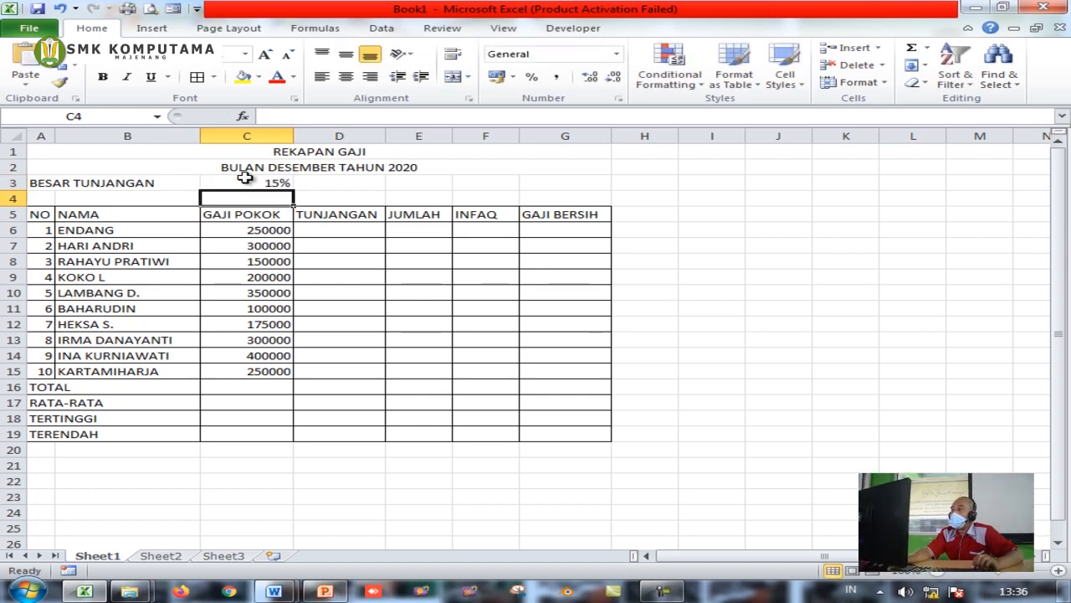
{"action": "left_click", "coordinate": [250, 182]}
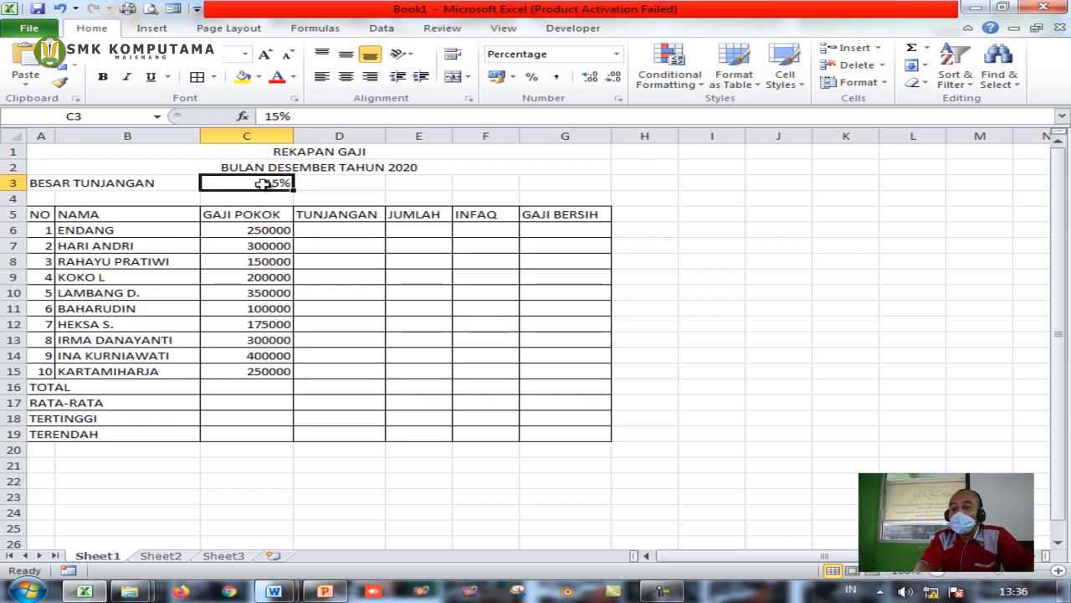
{"action": "left_click", "coordinate": [86, 183]}
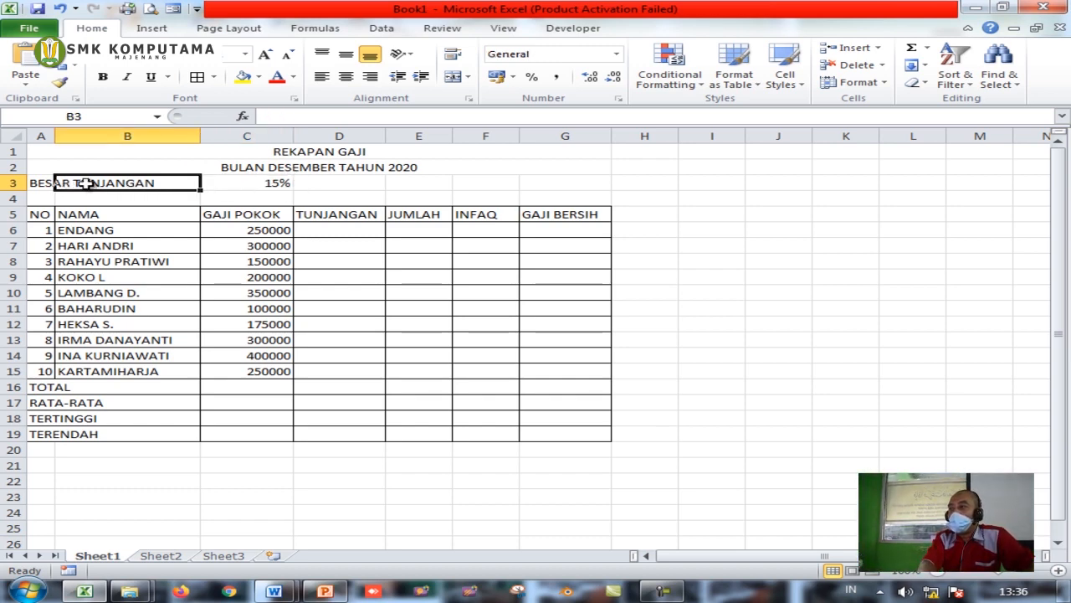
{"action": "left_click", "coordinate": [289, 167]}
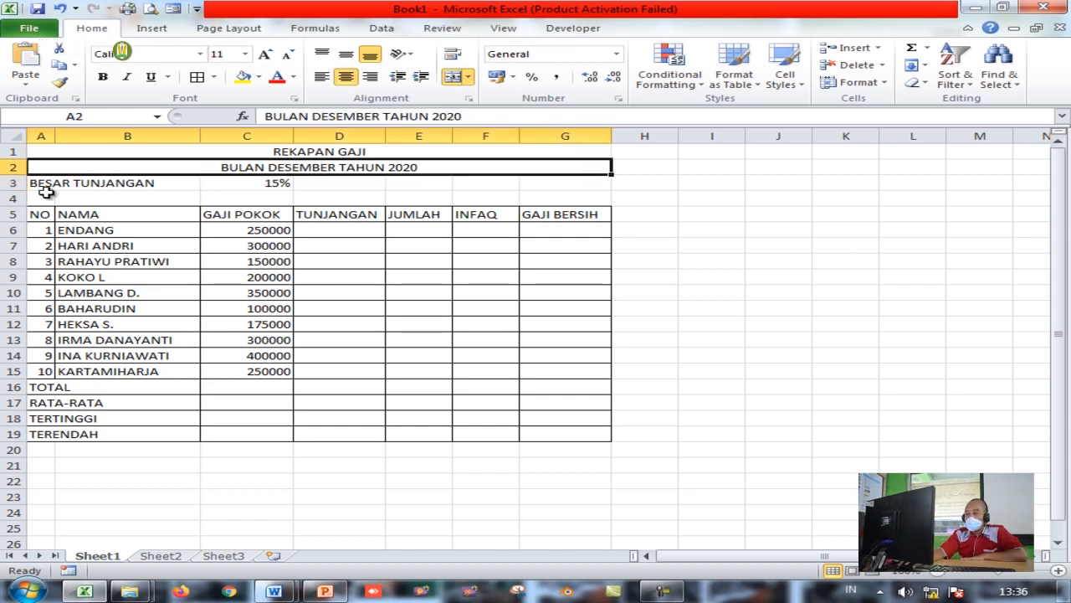
{"action": "left_click", "coordinate": [74, 184]}
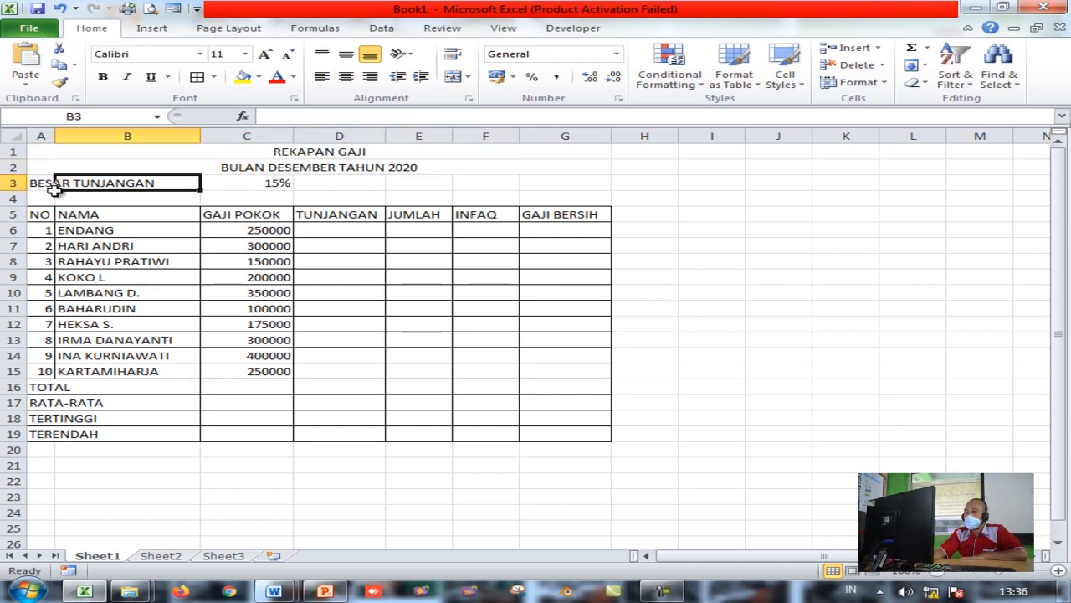
Insert a blank row 3 above the BESAR TUNJANGAN row
{"action": "right_click", "coordinate": [12, 183]}
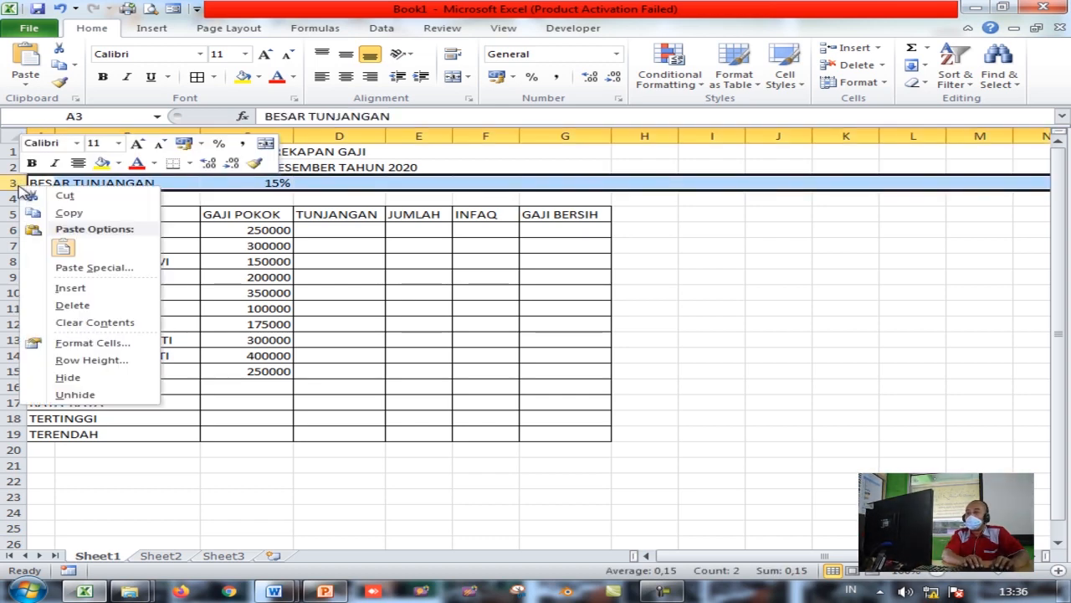
{"action": "left_click", "coordinate": [70, 287]}
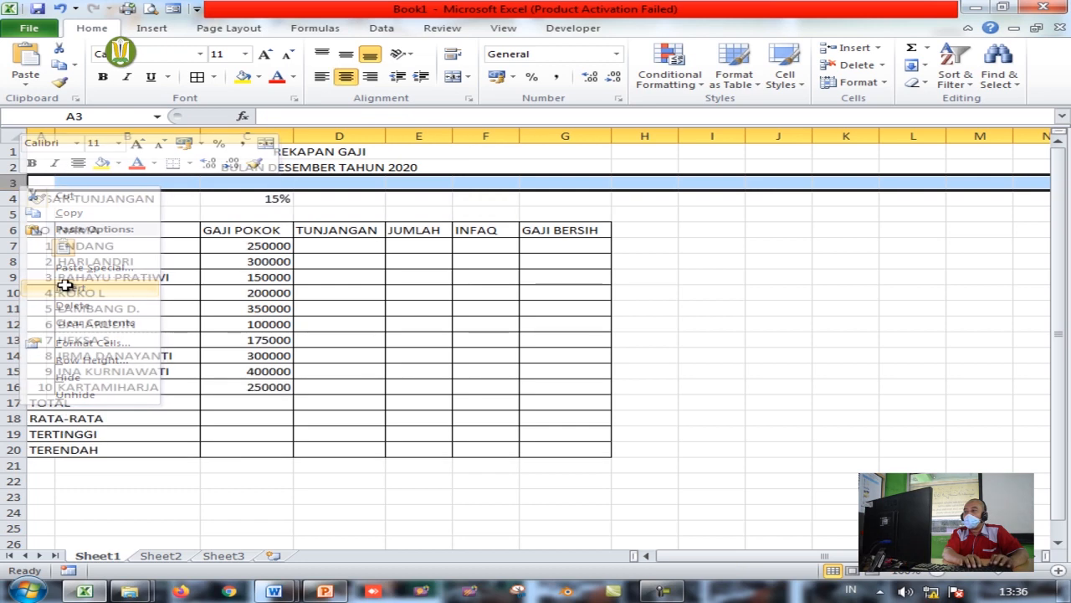
{"action": "left_click", "coordinate": [329, 217]}
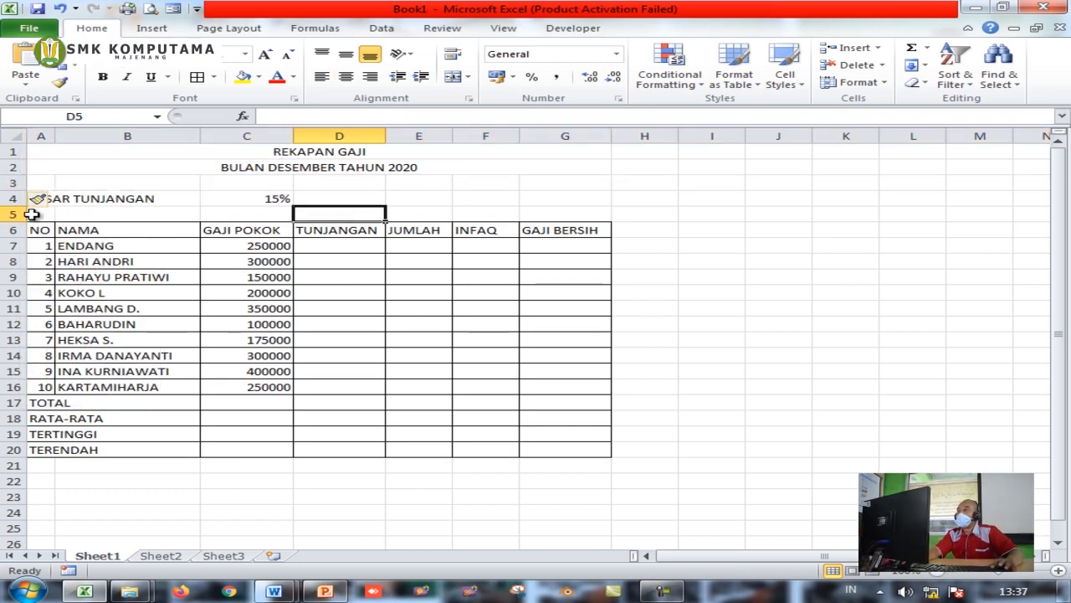
Delete the empty row between BESAR TUNJANGAN and the table headers
{"action": "left_click", "coordinate": [13, 214]}
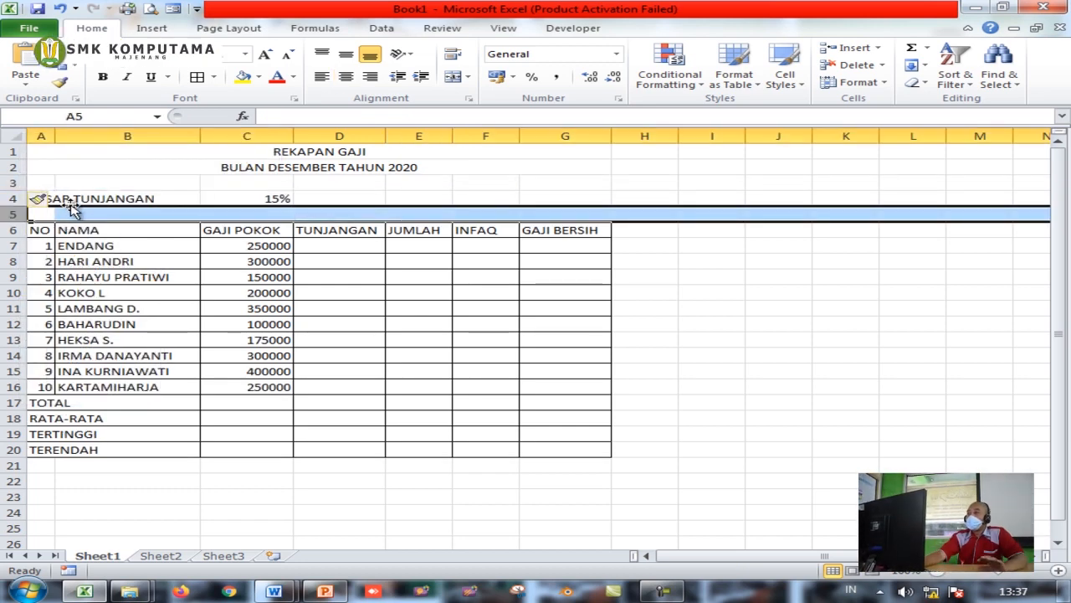
{"action": "right_click", "coordinate": [18, 217]}
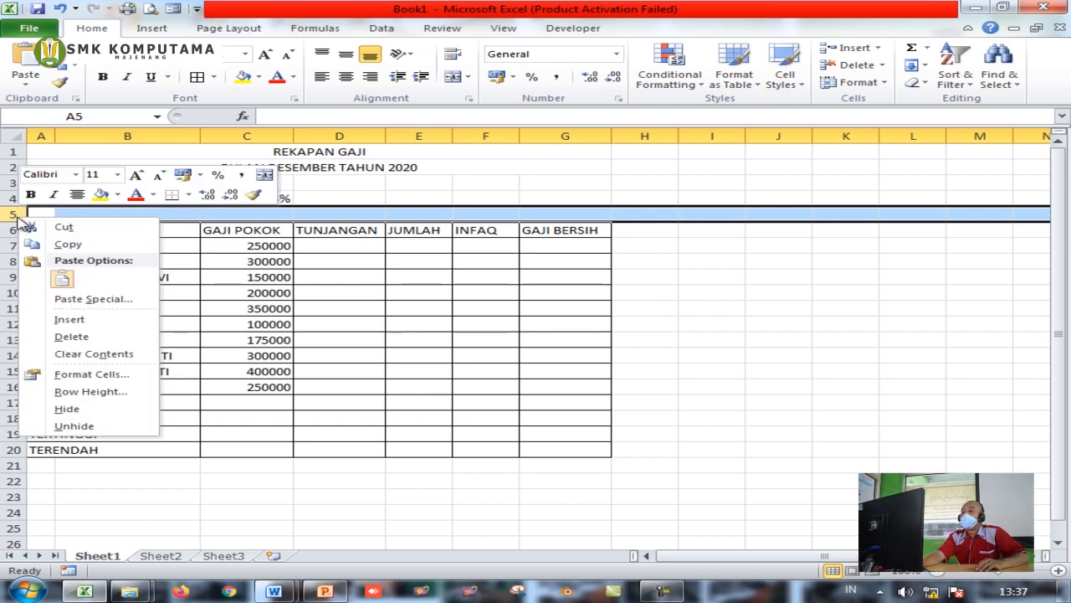
{"action": "left_click", "coordinate": [71, 336]}
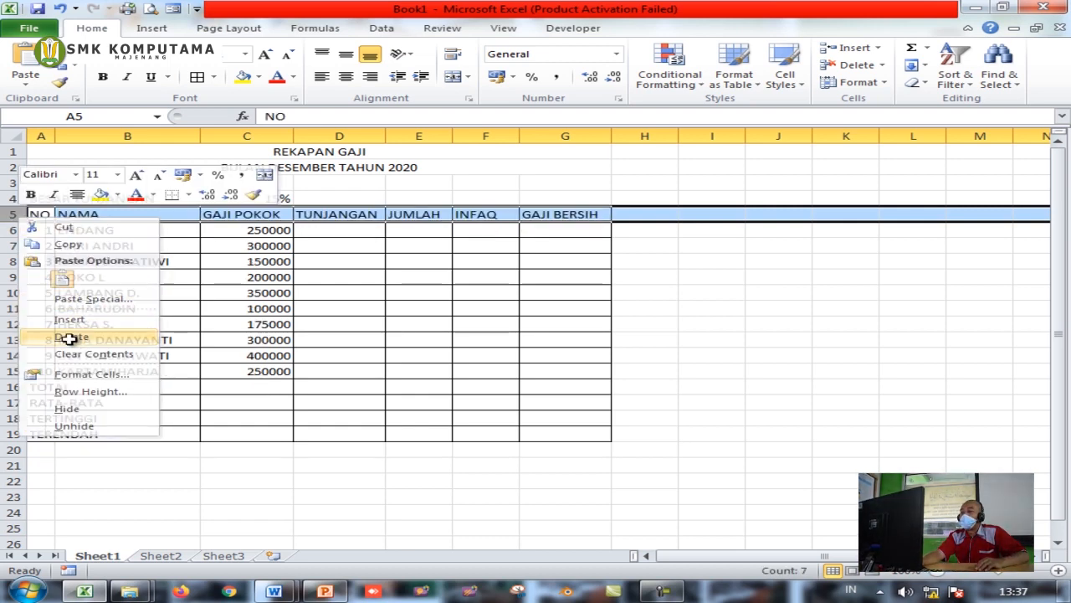
{"action": "left_click", "coordinate": [206, 258]}
{"action": "left_click", "coordinate": [105, 201]}
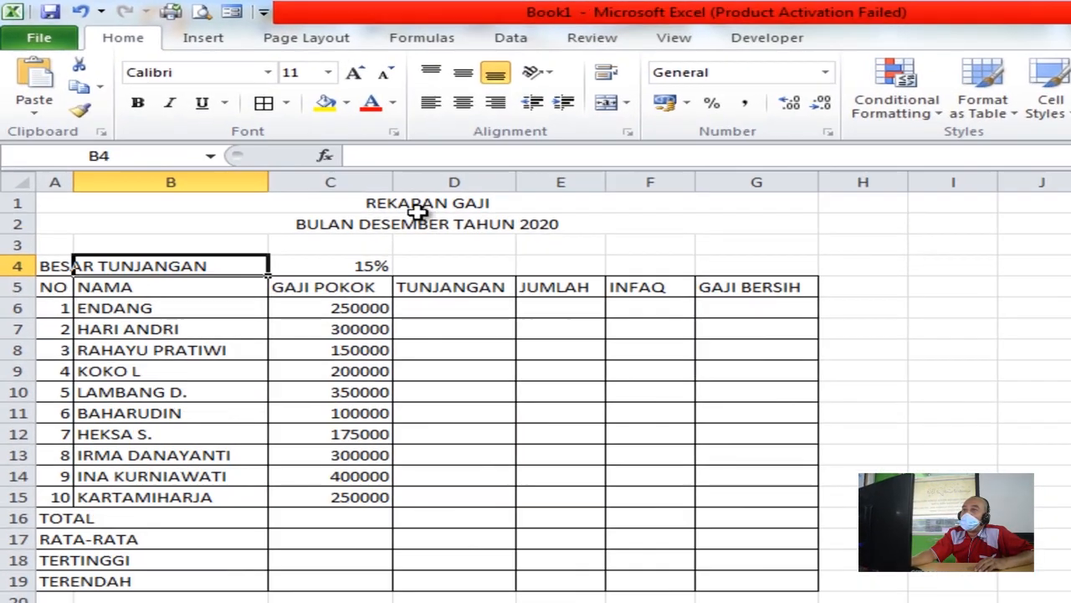
Make both title rows bold at font size 14
{"action": "left_click_drag", "start_coordinate": [421, 207], "coordinate": [424, 223]}
{"action": "left_click_drag", "start_coordinate": [510, 267], "coordinate": [507, 268]}
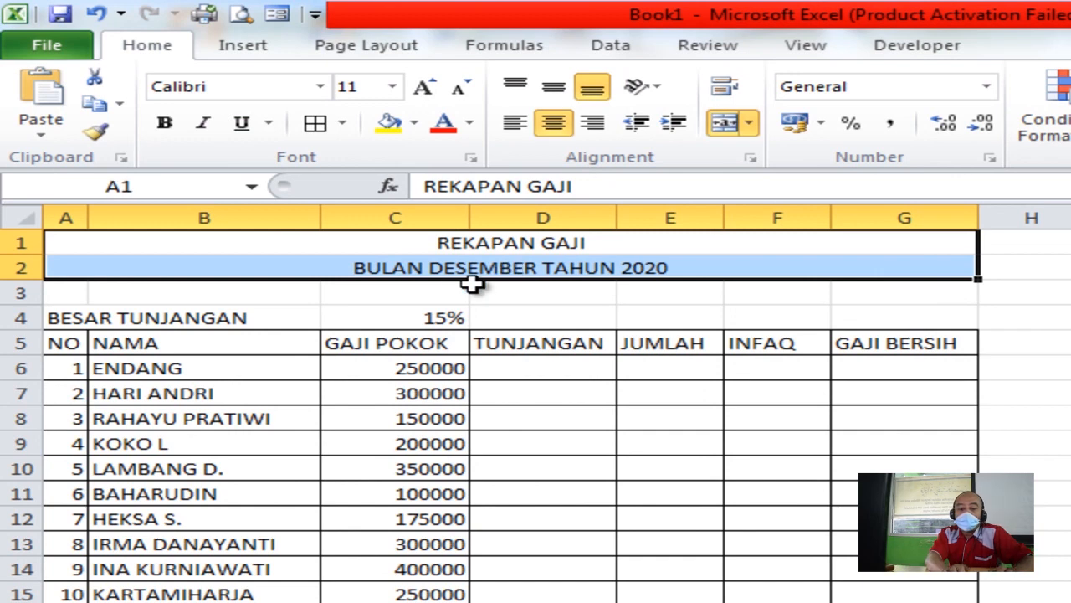
{"action": "left_click", "coordinate": [165, 122]}
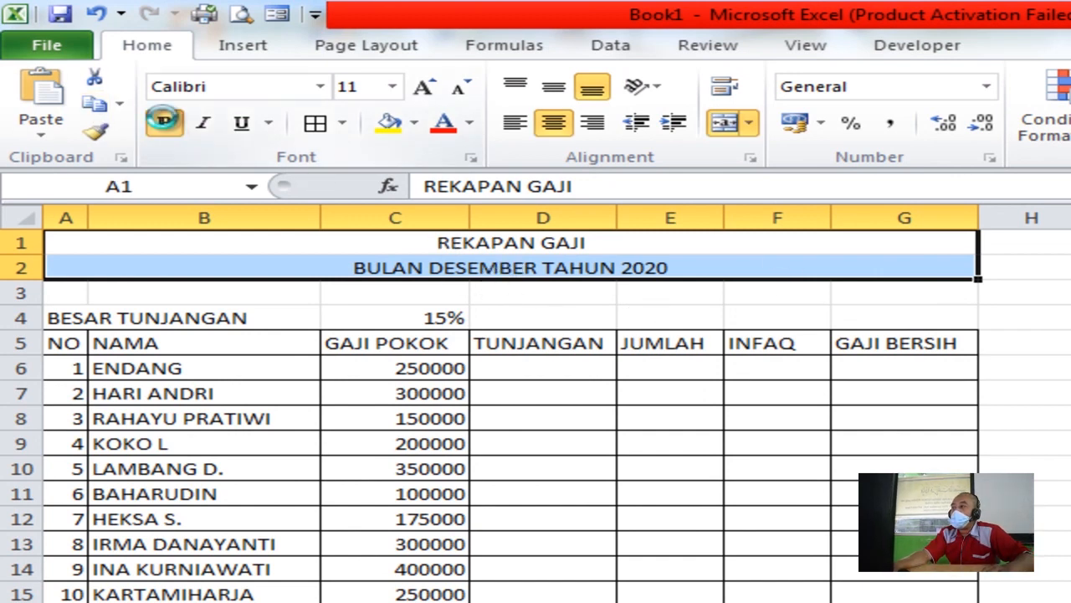
{"action": "left_click", "coordinate": [391, 86]}
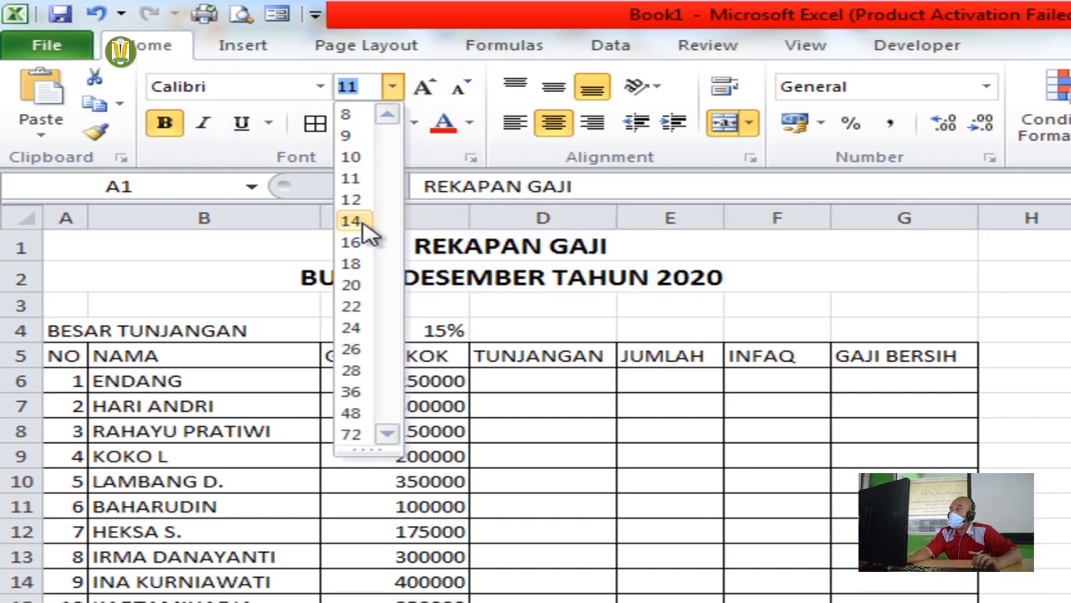
{"action": "left_click", "coordinate": [358, 220]}
{"action": "left_click", "coordinate": [813, 461]}
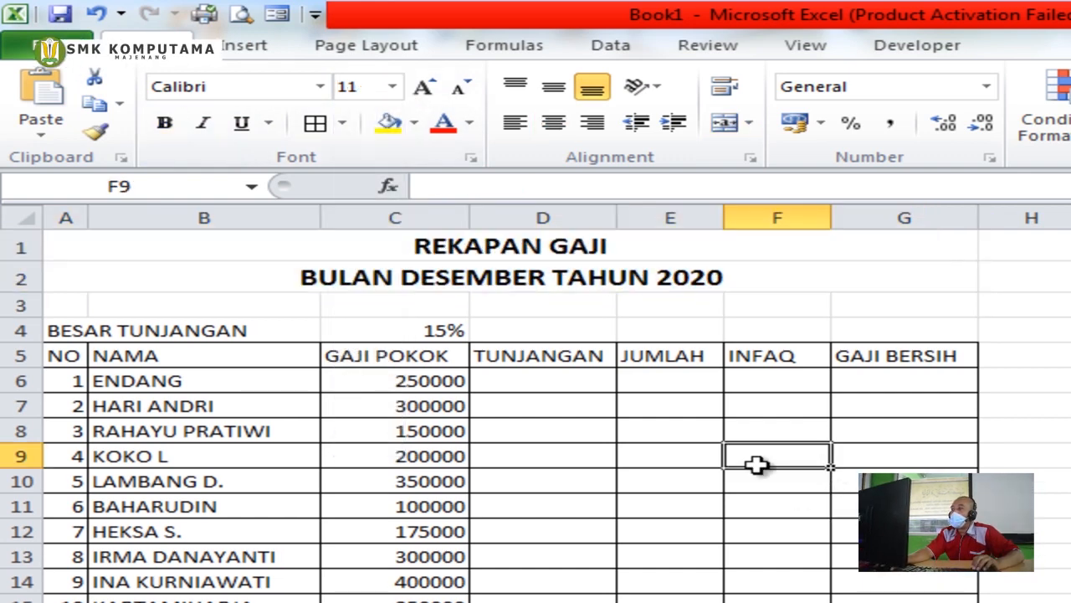
Centre the column headings from NO to GAJI BERSIH and fill them tan
{"action": "left_click_drag", "start_coordinate": [60, 352], "coordinate": [849, 357]}
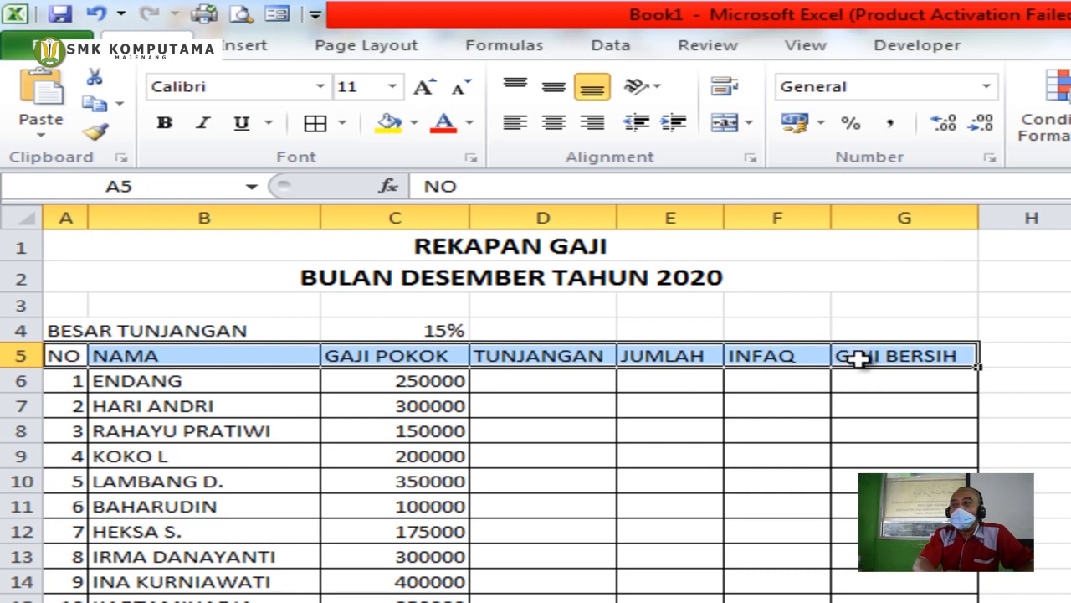
{"action": "left_click", "coordinate": [554, 124]}
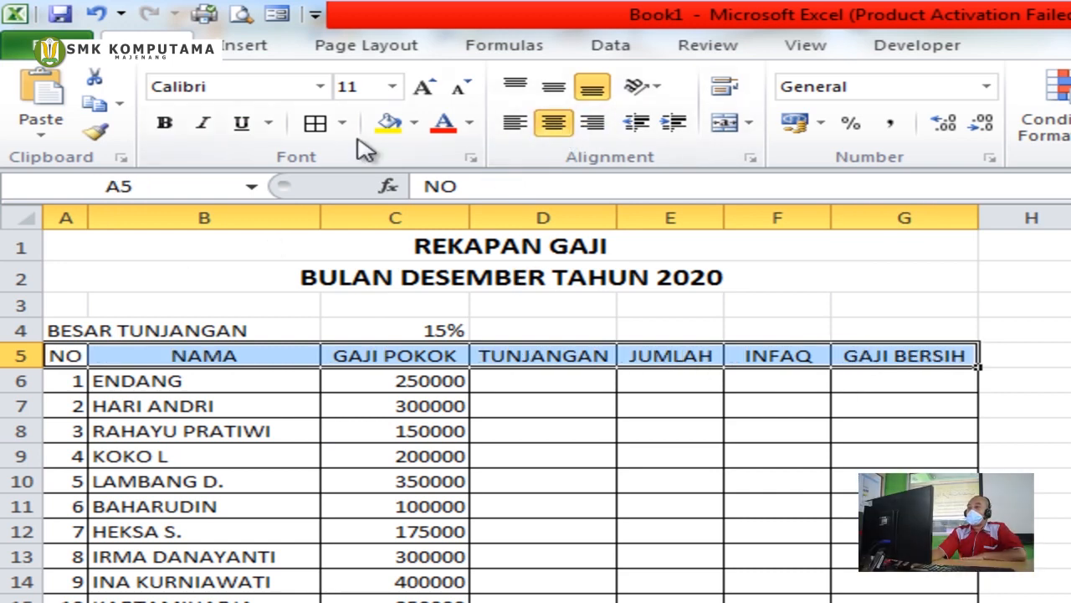
{"action": "left_click", "coordinate": [414, 124]}
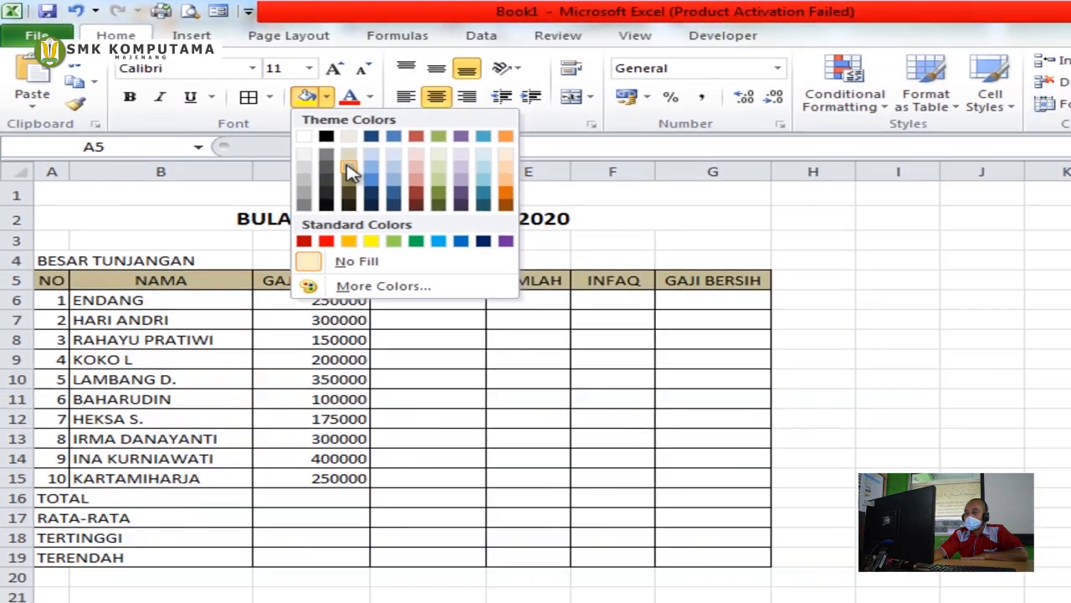
{"action": "left_click", "coordinate": [440, 199]}
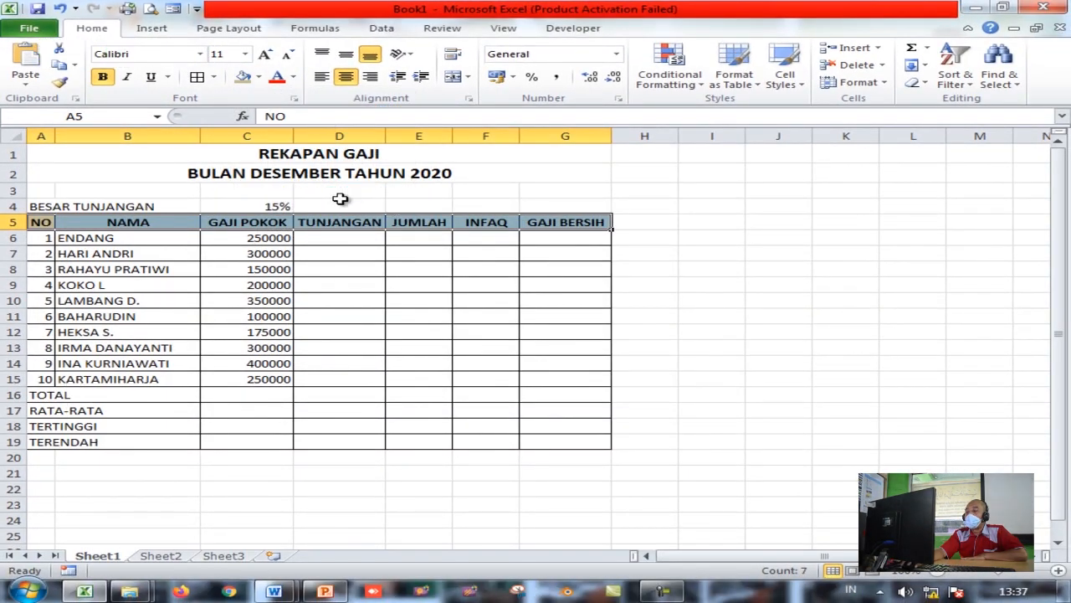
Widen column D to fit TUNJANGAN and widen the JUMLAH and INFAQ columns
{"action": "left_click_drag", "start_coordinate": [390, 138], "coordinate": [470, 136]}
{"action": "left_click_drag", "start_coordinate": [536, 136], "coordinate": [542, 137]}
{"action": "left_click", "coordinate": [346, 196]}
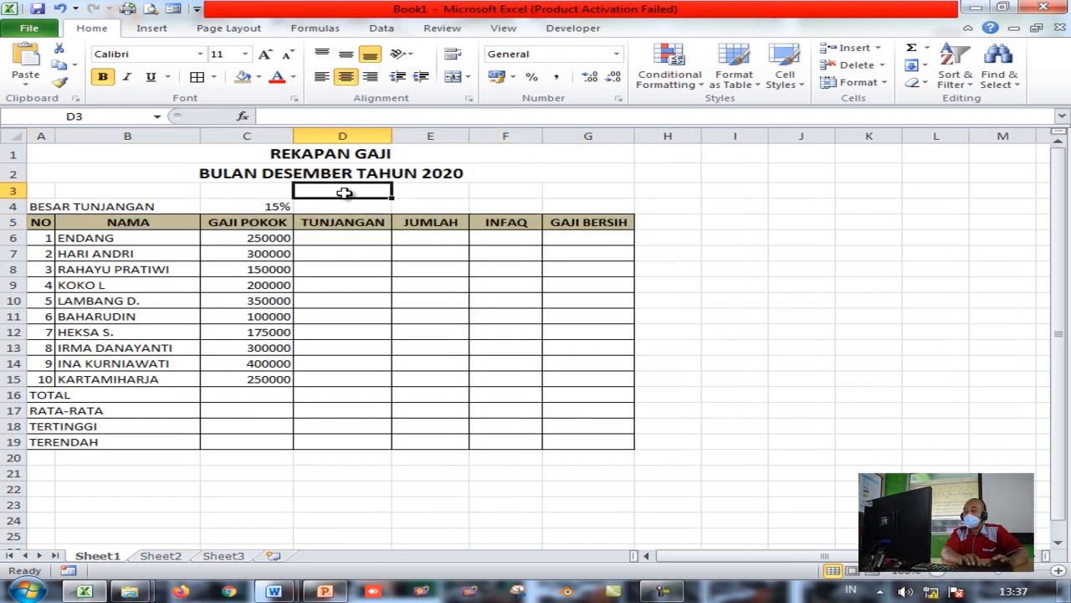
{"action": "left_click", "coordinate": [359, 154]}
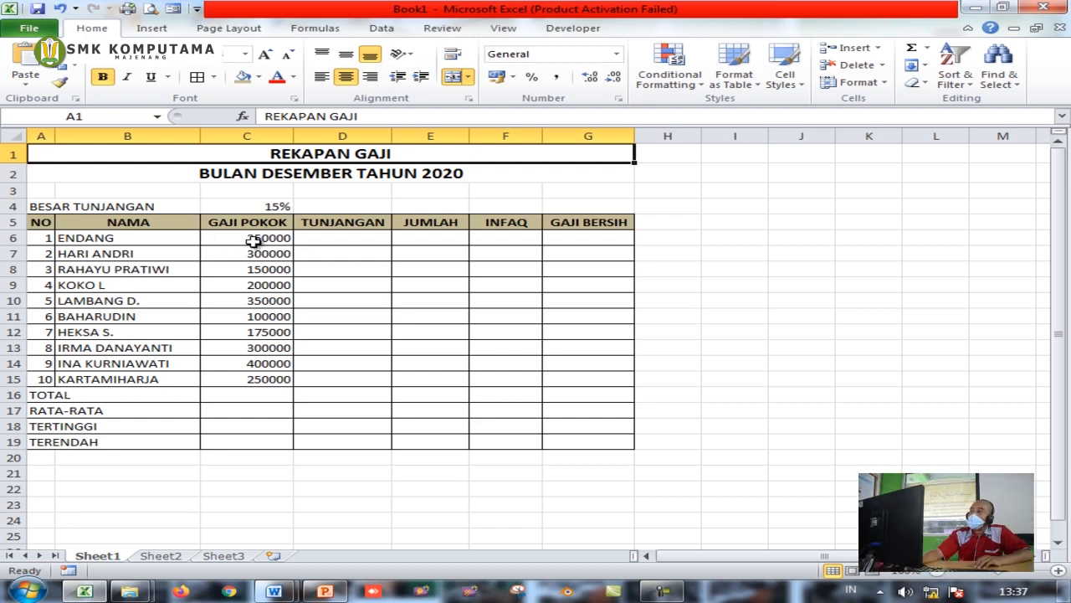
{"action": "left_click_drag", "start_coordinate": [255, 241], "coordinate": [255, 373]}
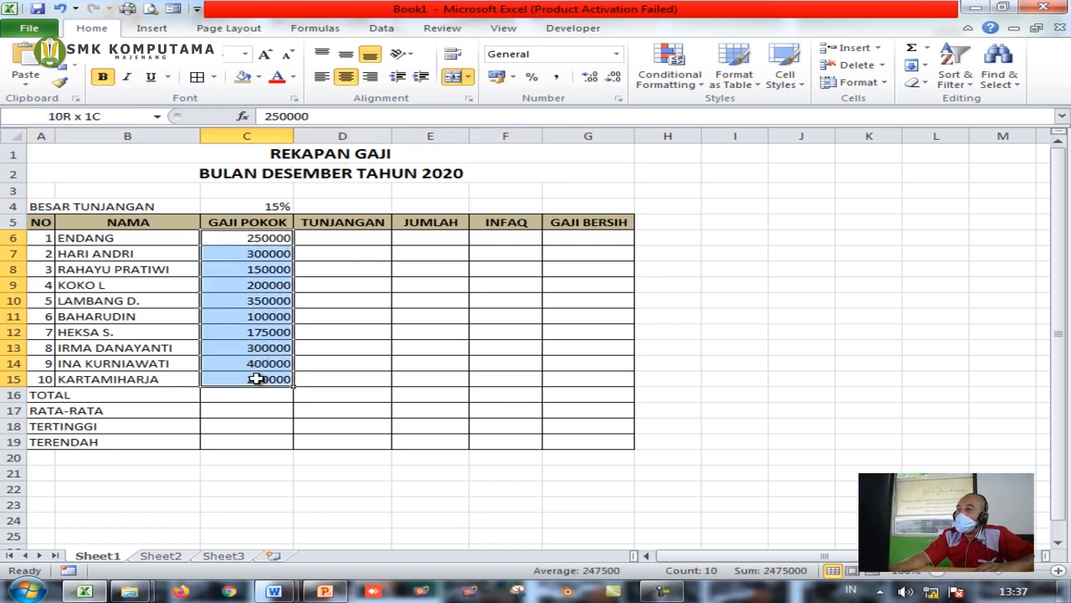
Apply the Rp Indonesian accounting format to C6:G19 and widen column C to fit
{"action": "left_click_drag", "start_coordinate": [253, 239], "coordinate": [585, 441]}
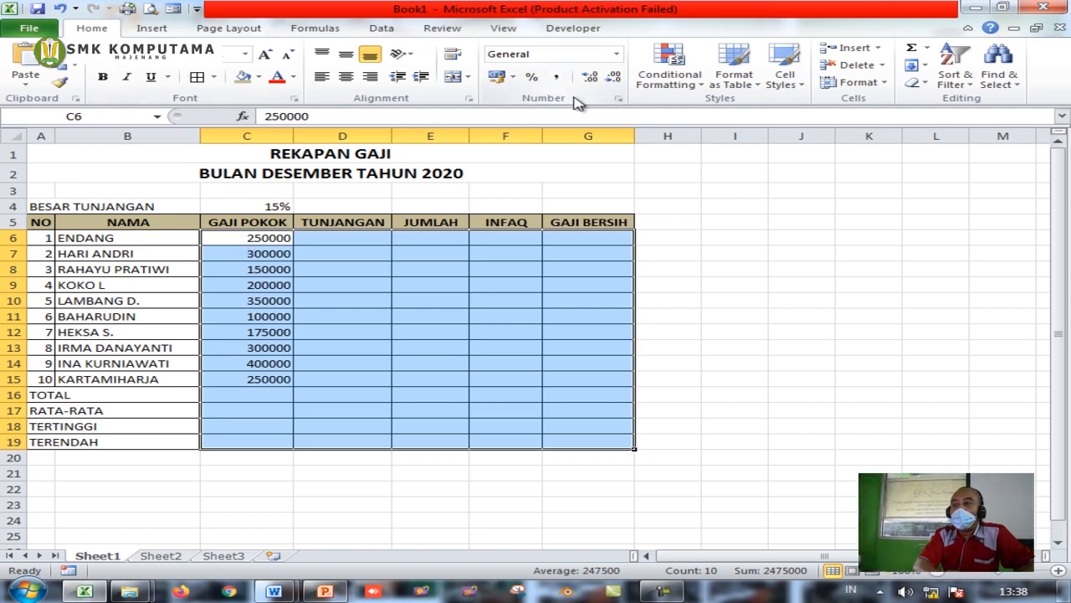
{"action": "left_click", "coordinate": [513, 77]}
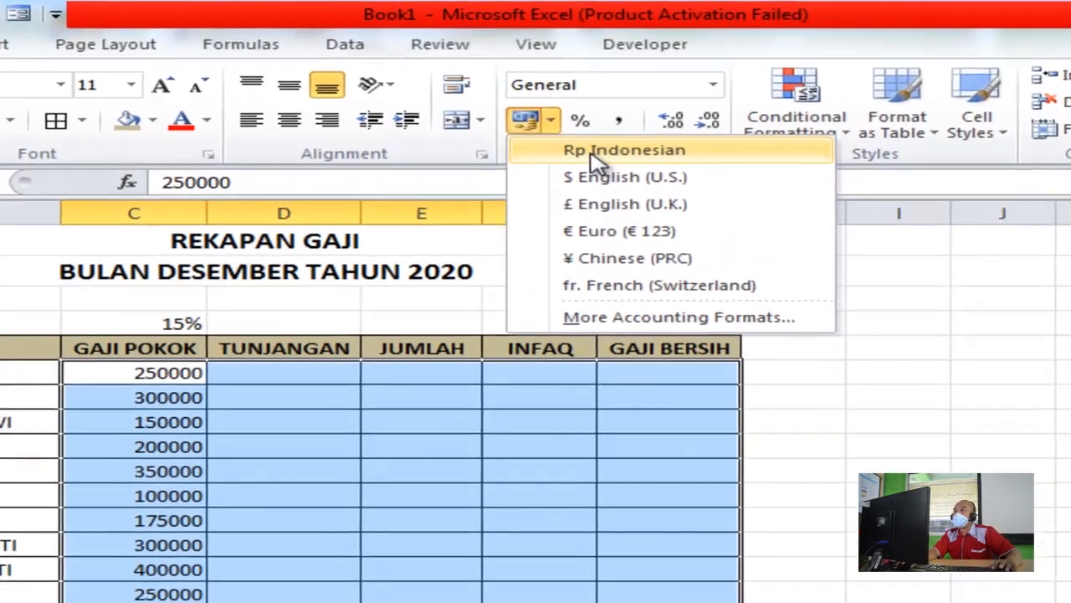
{"action": "left_click", "coordinate": [543, 98]}
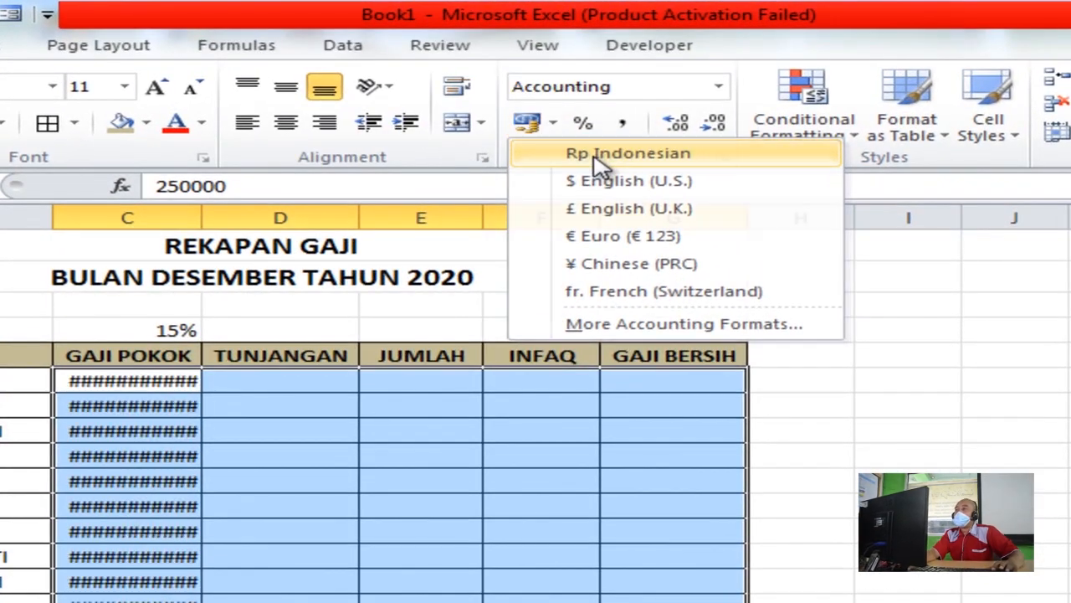
{"action": "mouse_move", "coordinate": [155, 382]}
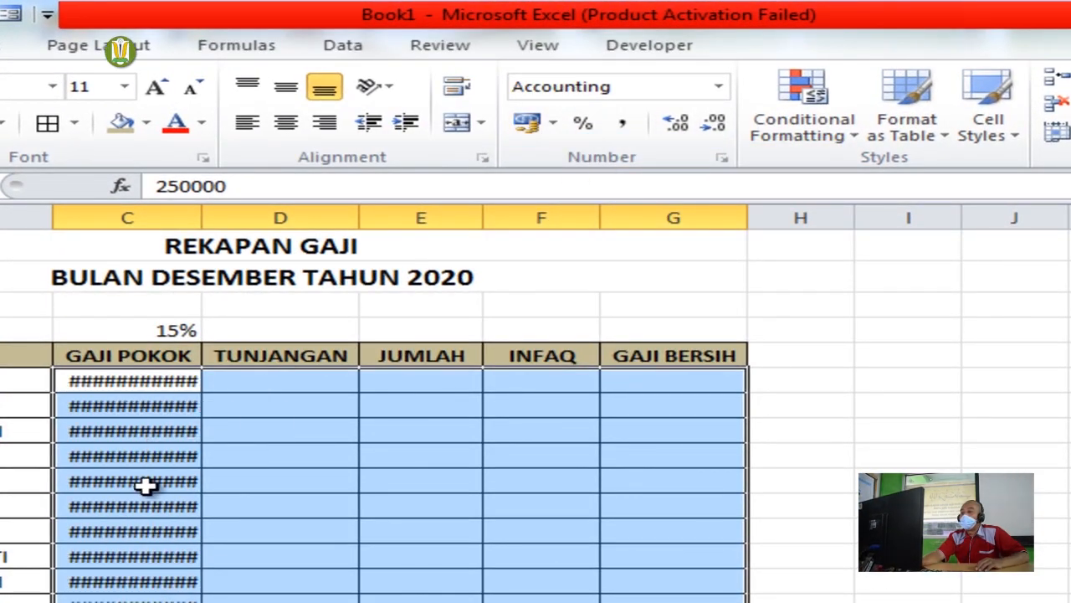
{"action": "mouse_move", "coordinate": [166, 412]}
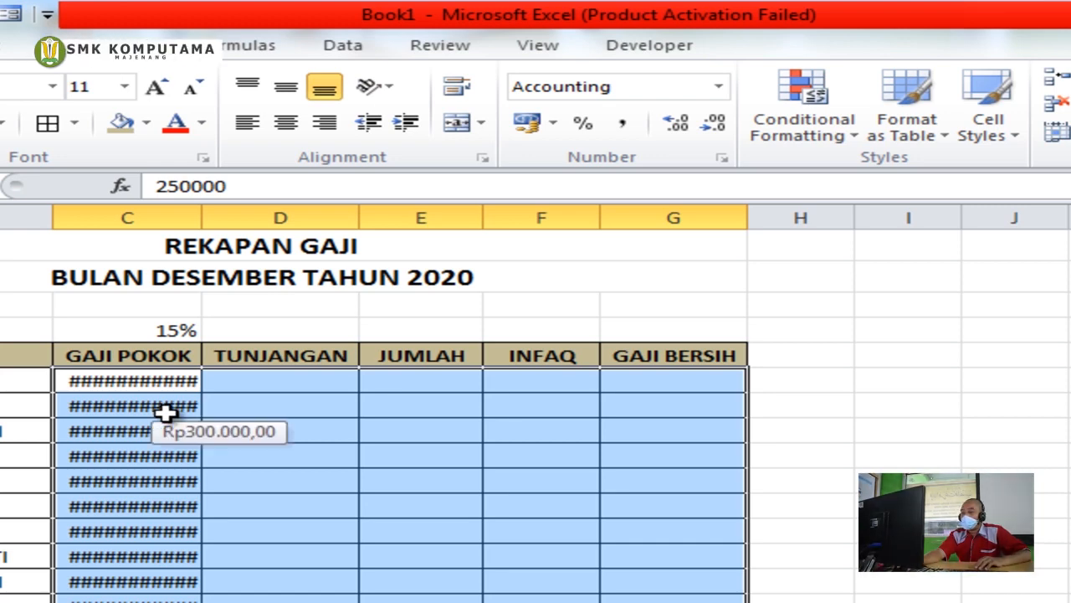
{"action": "left_click", "coordinate": [245, 377]}
{"action": "left_click_drag", "start_coordinate": [201, 217], "coordinate": [221, 218]}
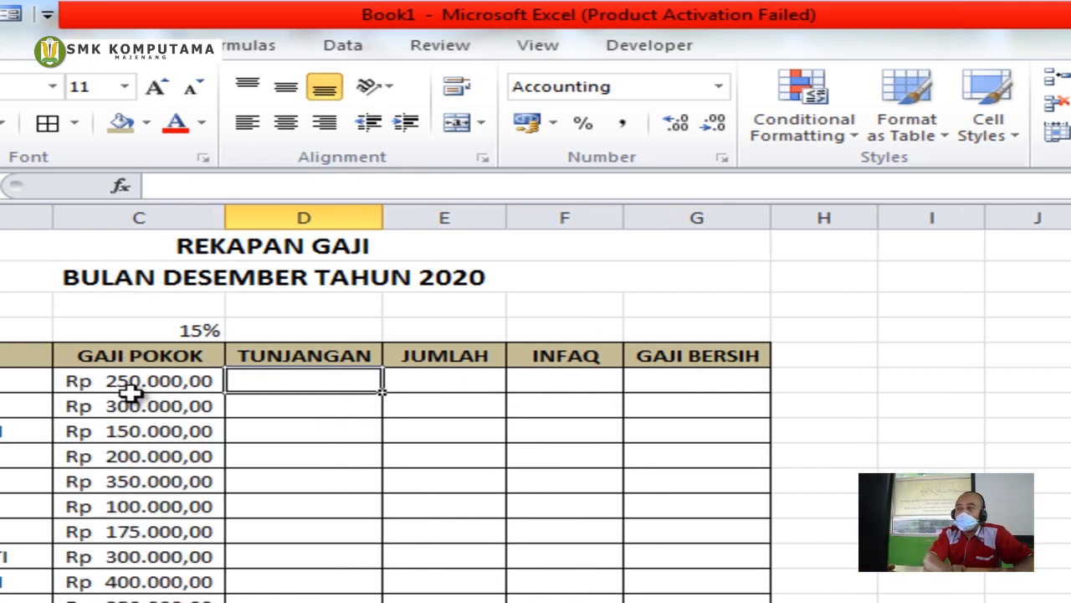
Reduce the amounts in C6:G19 to no decimal places, e.g. Rp 250.000
{"action": "left_click", "coordinate": [205, 380]}
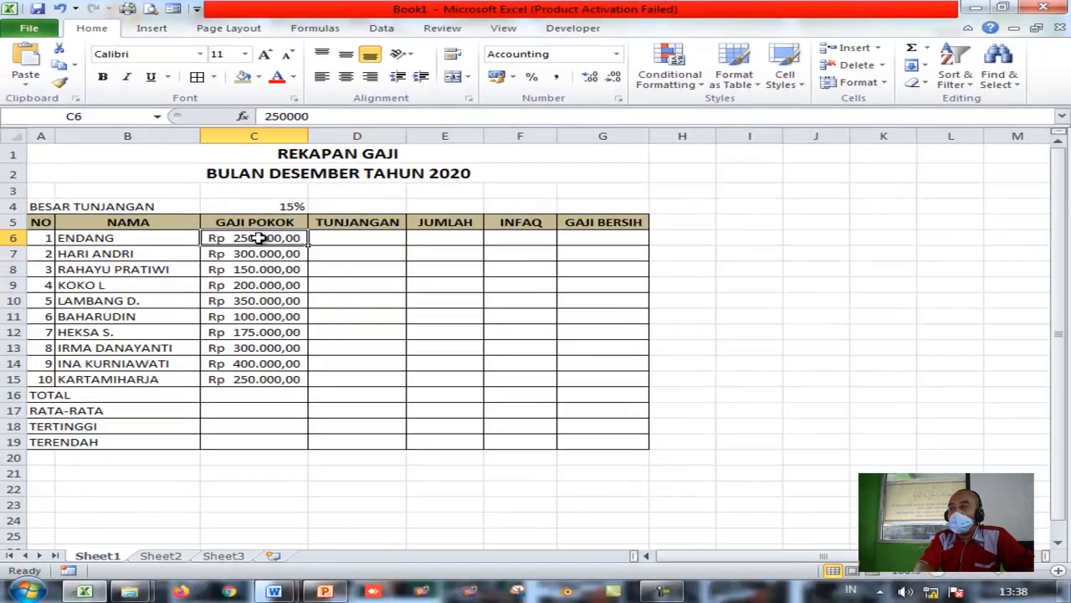
{"action": "left_click_drag", "start_coordinate": [260, 238], "coordinate": [611, 442]}
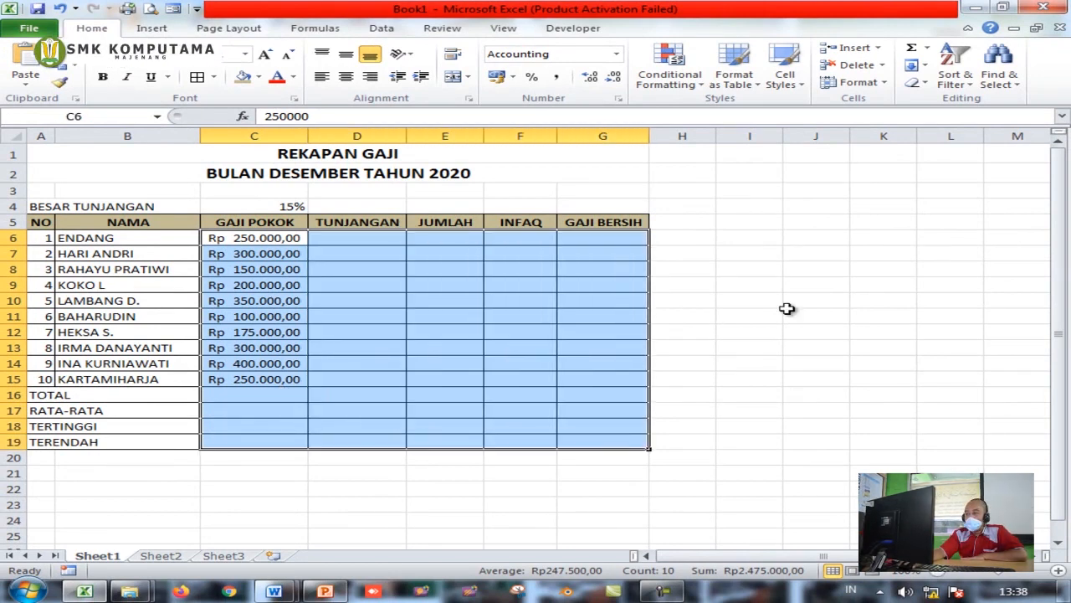
{"action": "left_click", "coordinate": [614, 78]}
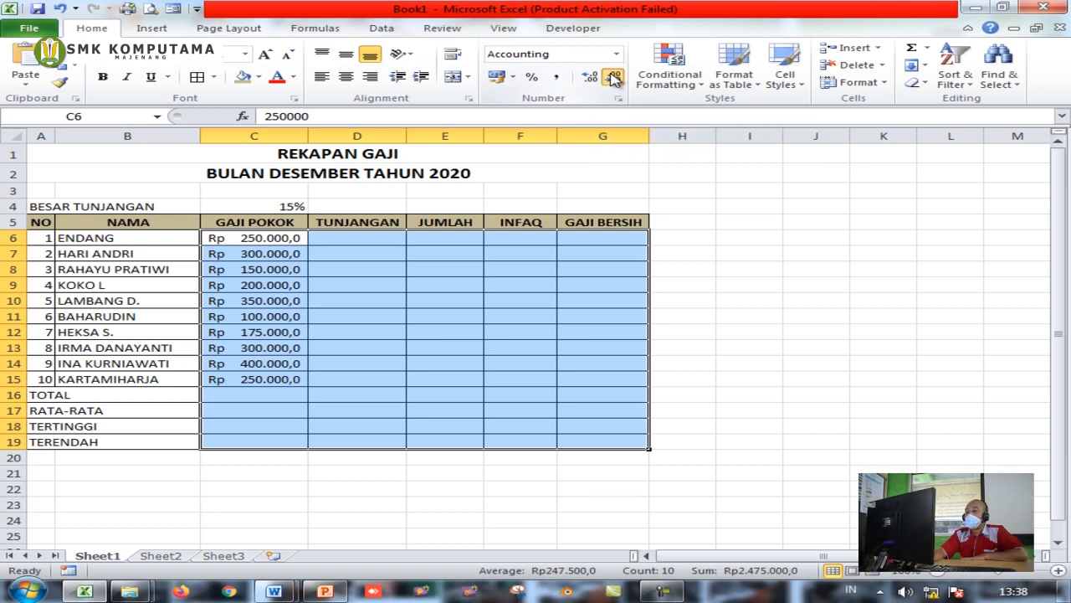
{"action": "left_click", "coordinate": [615, 78]}
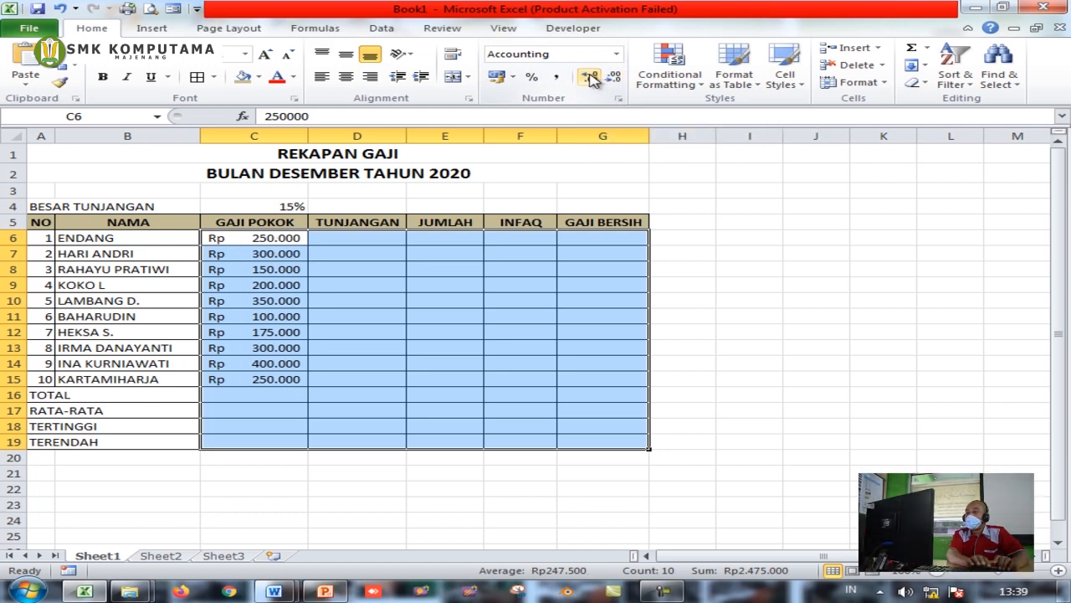
{"action": "left_click", "coordinate": [591, 78]}
{"action": "left_click", "coordinate": [591, 78]}
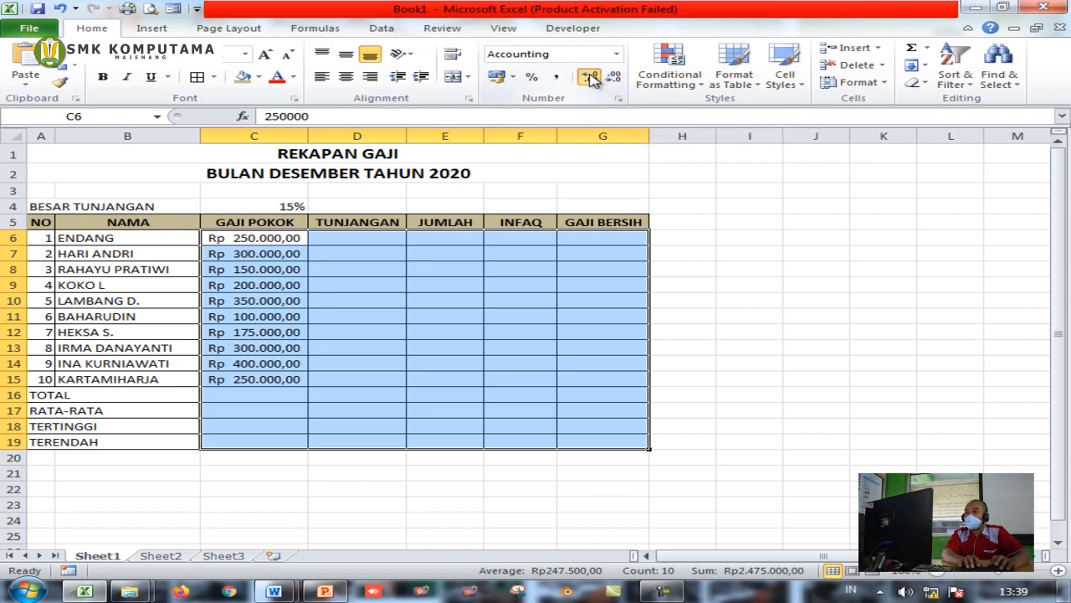
{"action": "left_click", "coordinate": [591, 78]}
{"action": "left_click", "coordinate": [614, 78]}
{"action": "left_click", "coordinate": [614, 78]}
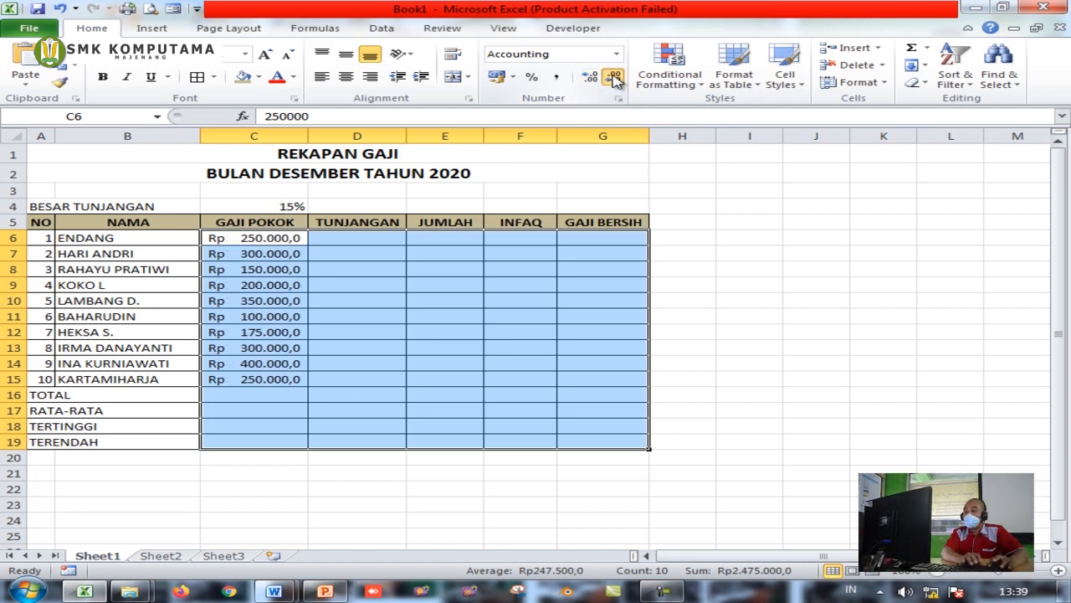
{"action": "left_click", "coordinate": [615, 78]}
{"action": "left_click", "coordinate": [260, 287]}
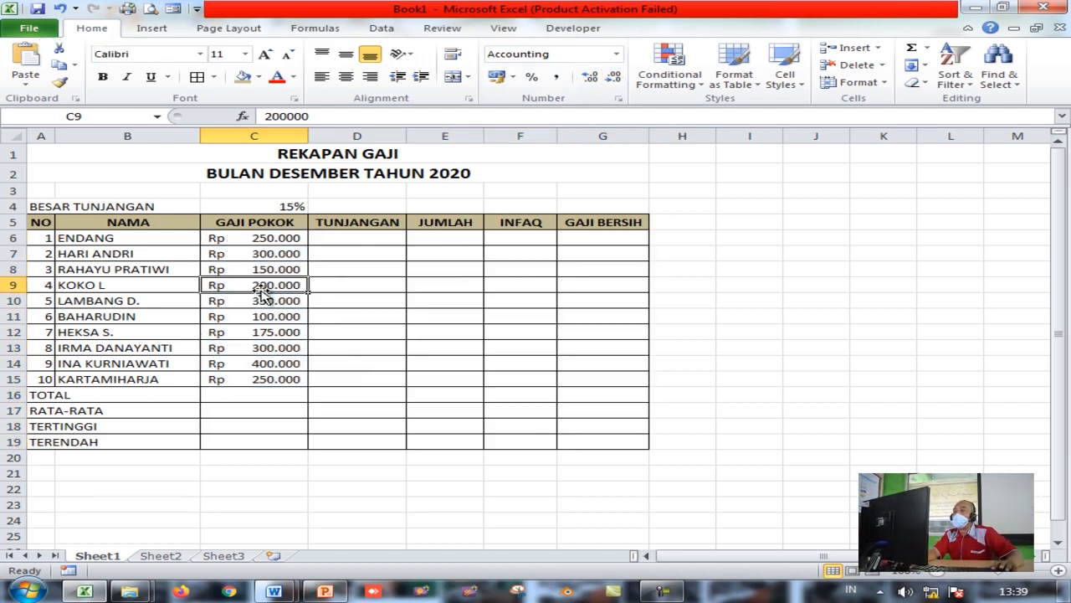
{"action": "left_click", "coordinate": [258, 237]}
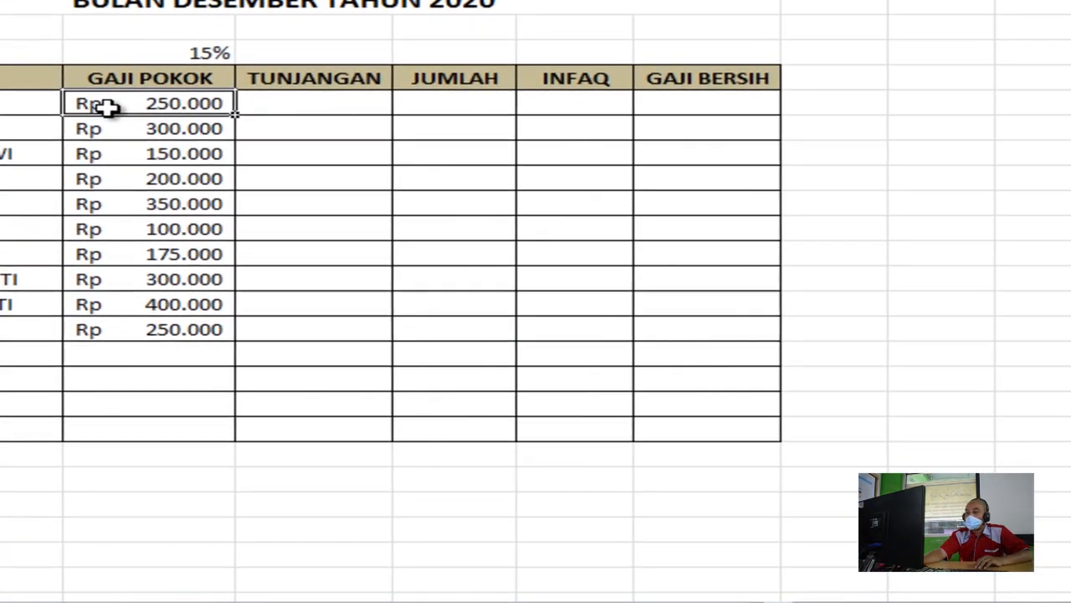
{"action": "left_click_drag", "start_coordinate": [107, 107], "coordinate": [148, 347]}
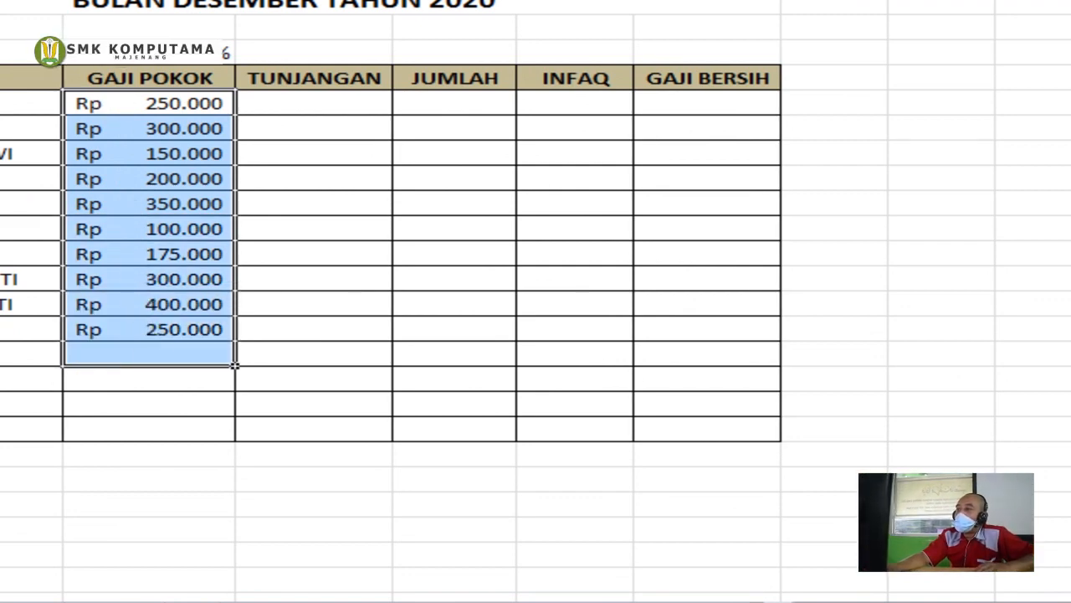
{"action": "left_click", "coordinate": [158, 151]}
{"action": "left_click", "coordinate": [160, 105]}
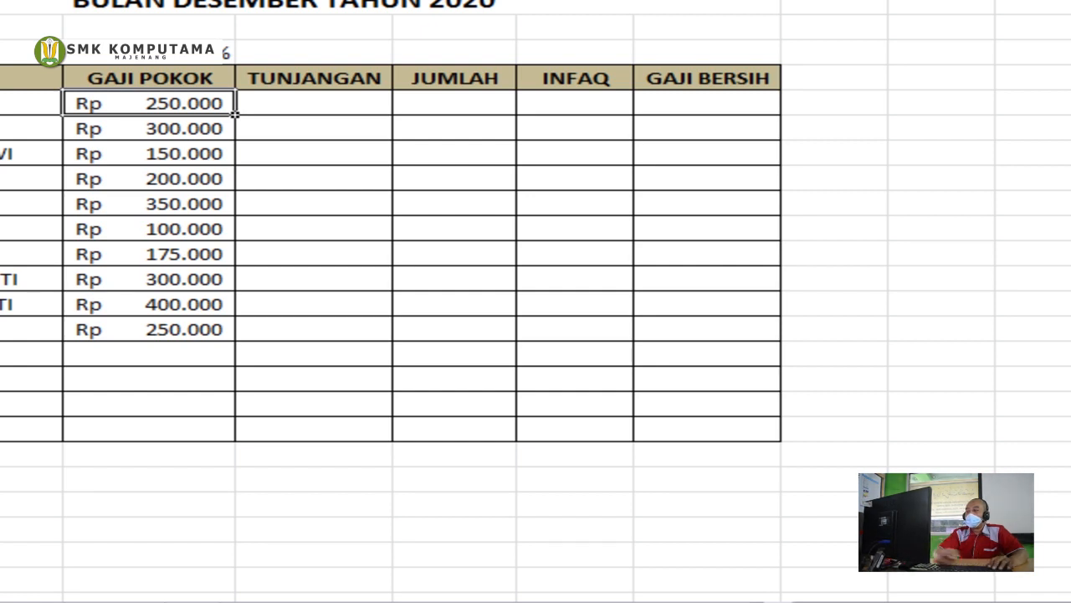
{"action": "left_click", "coordinate": [181, 132]}
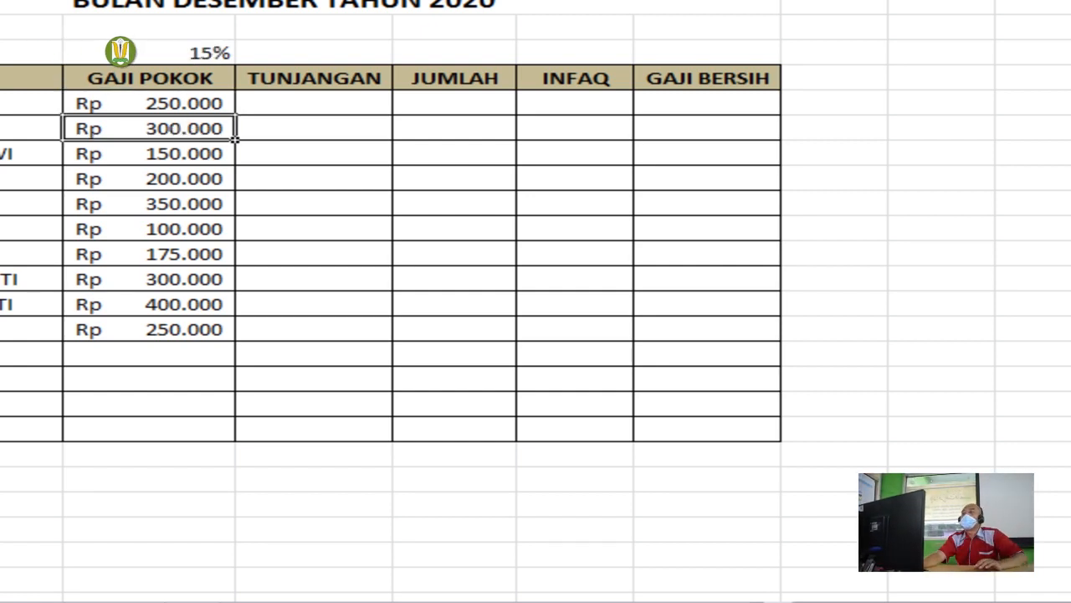
{"action": "left_click", "coordinate": [159, 153]}
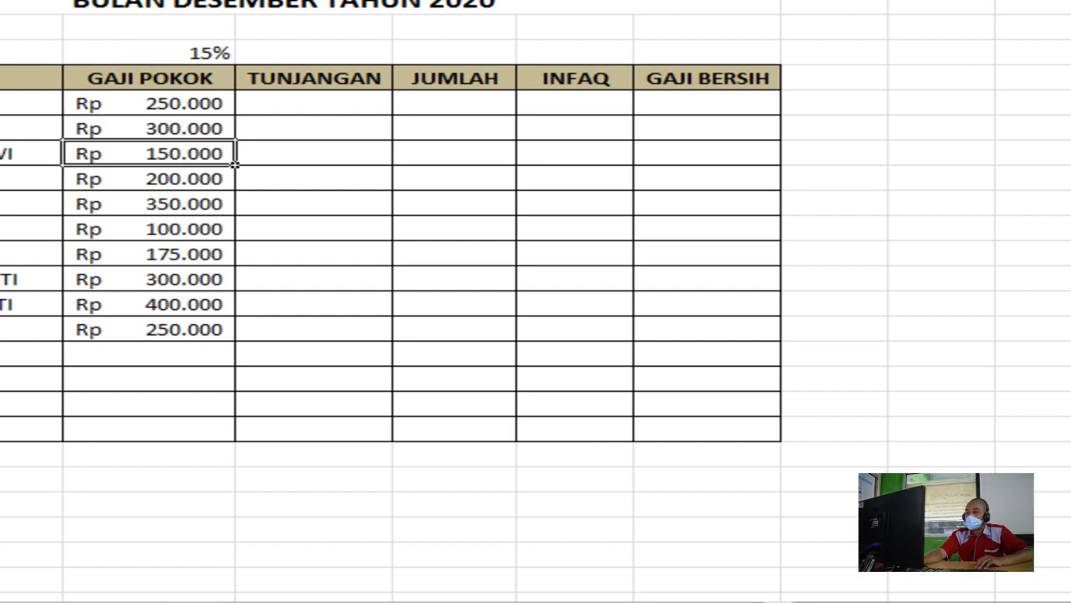
{"action": "left_click_drag", "start_coordinate": [138, 104], "coordinate": [138, 329]}
{"action": "left_click", "coordinate": [149, 103]}
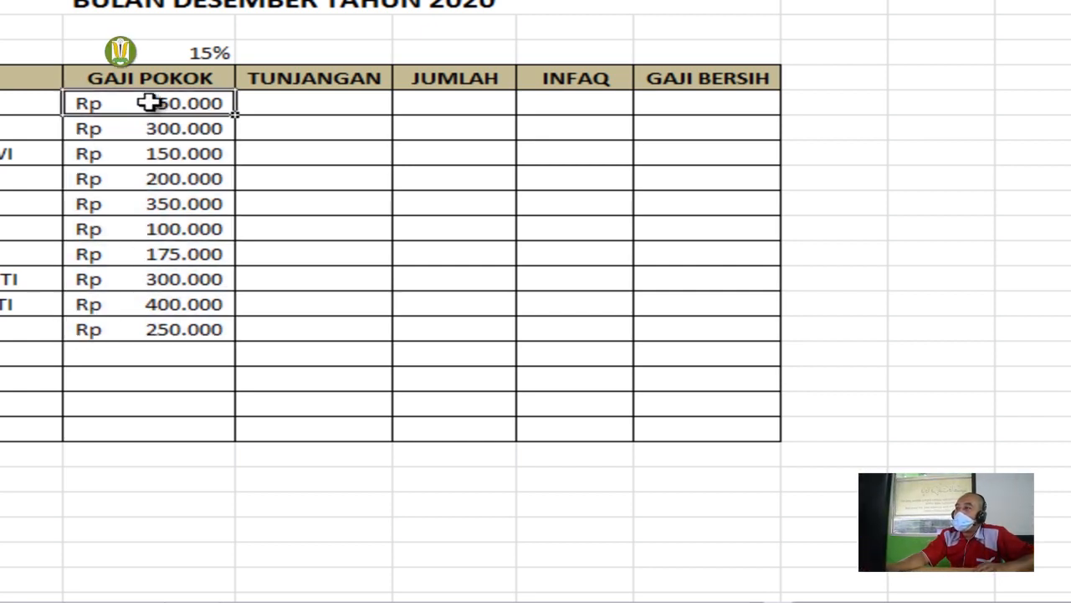
{"action": "left_click_drag", "start_coordinate": [284, 102], "coordinate": [720, 433]}
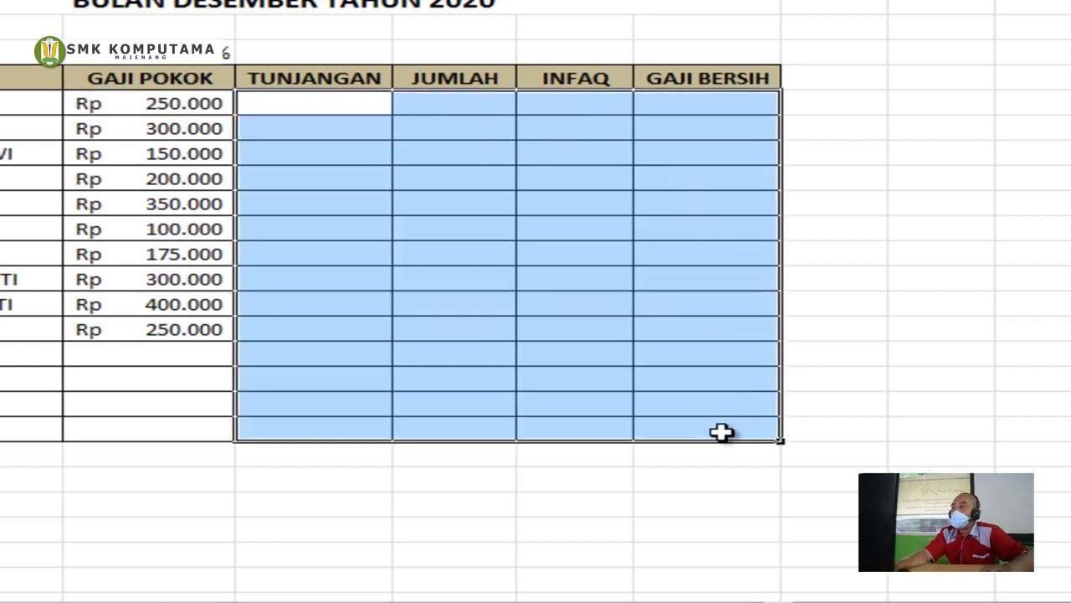
{"action": "left_click_drag", "start_coordinate": [119, 362], "coordinate": [722, 421]}
{"action": "left_click", "coordinate": [316, 104]}
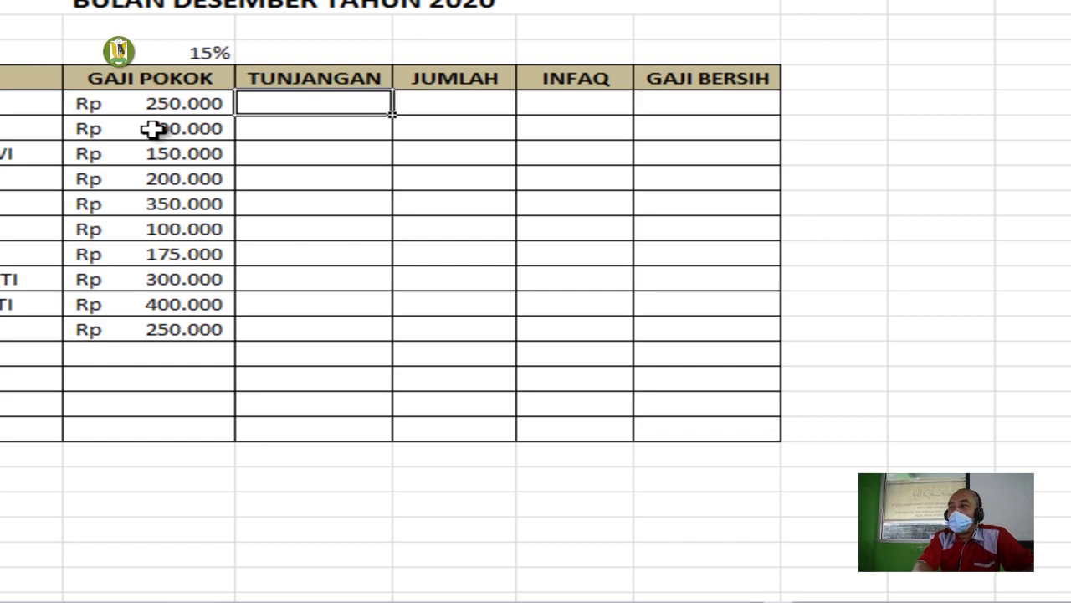
{"action": "left_click", "coordinate": [203, 53]}
{"action": "left_click", "coordinate": [167, 108]}
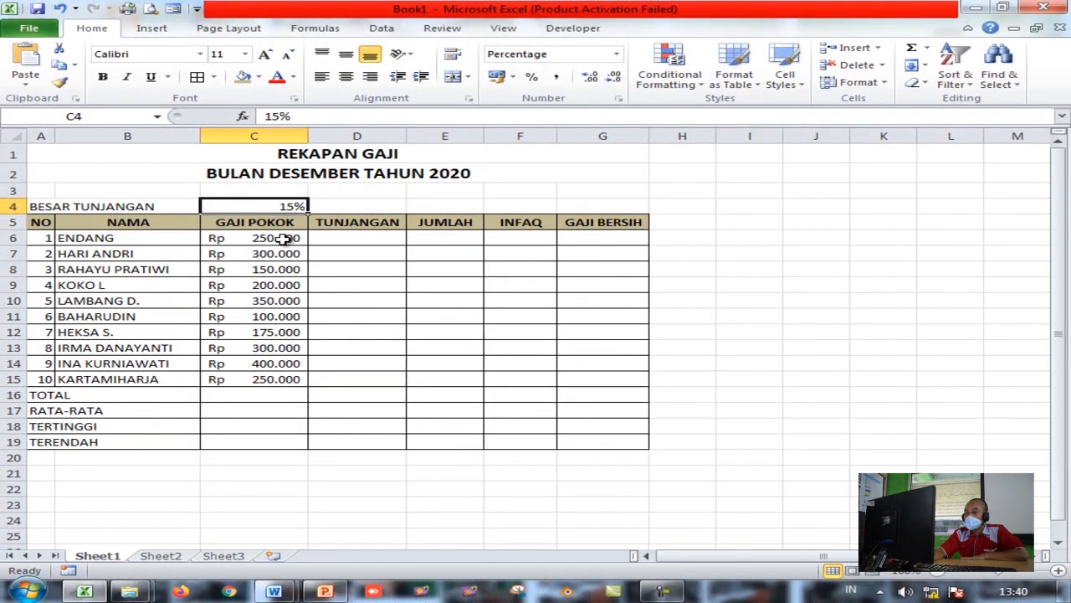
{"action": "left_click", "coordinate": [261, 202]}
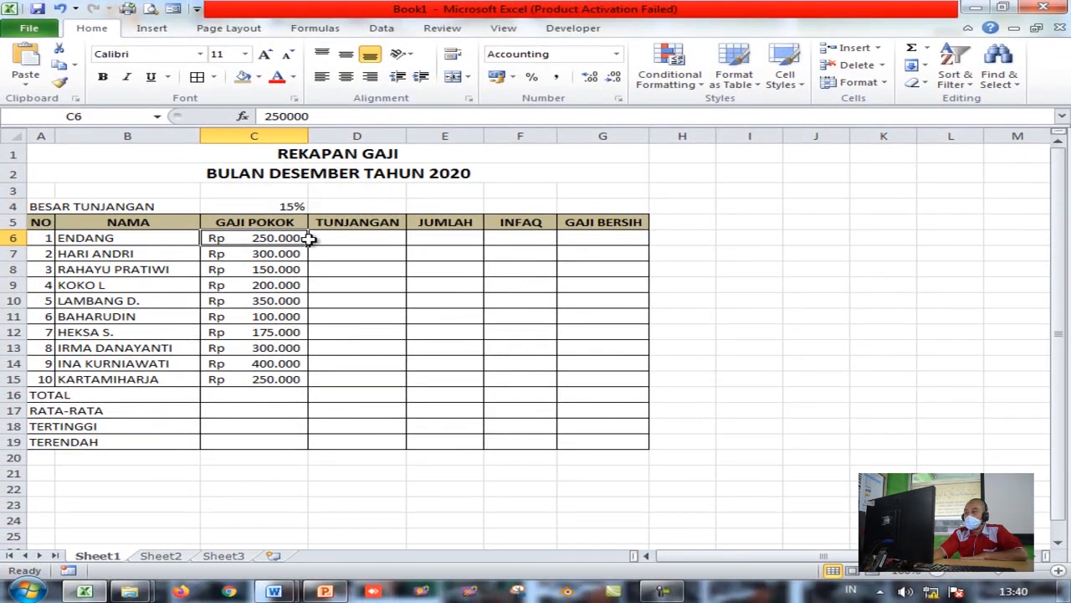
Enter =C4*C6 in D6, giving ENDANG an allowance of Rp 37.500
{"action": "left_click", "coordinate": [353, 237]}
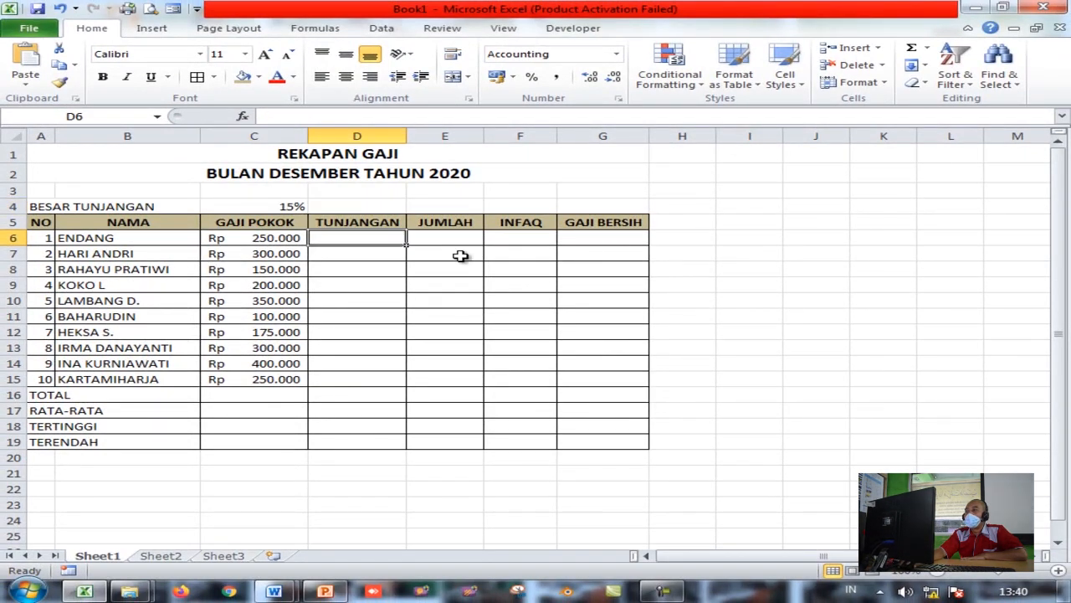
{"action": "type", "text": "="}
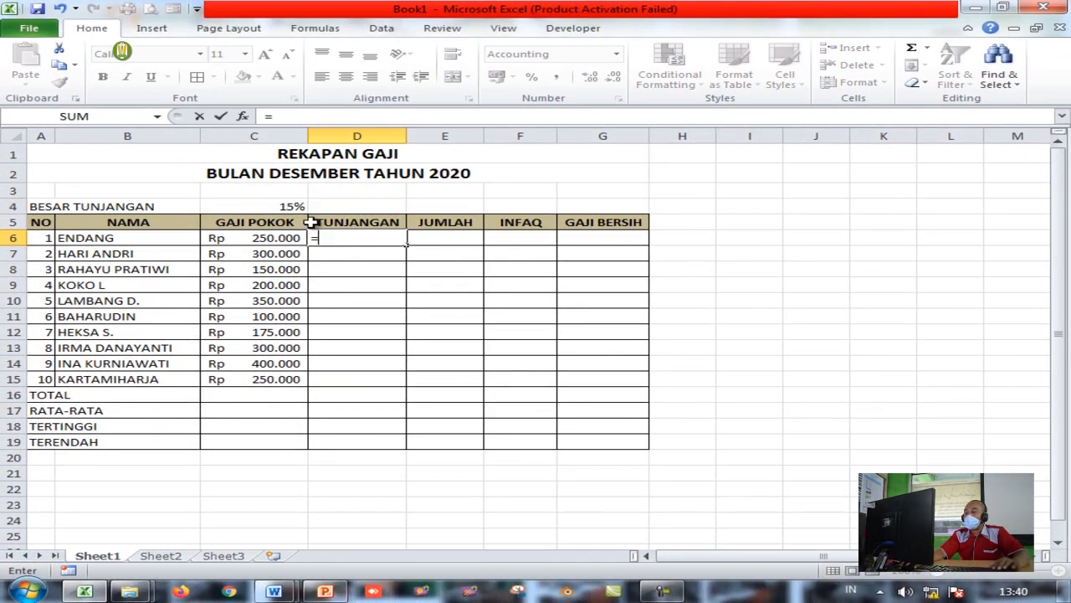
{"action": "left_click", "coordinate": [290, 206]}
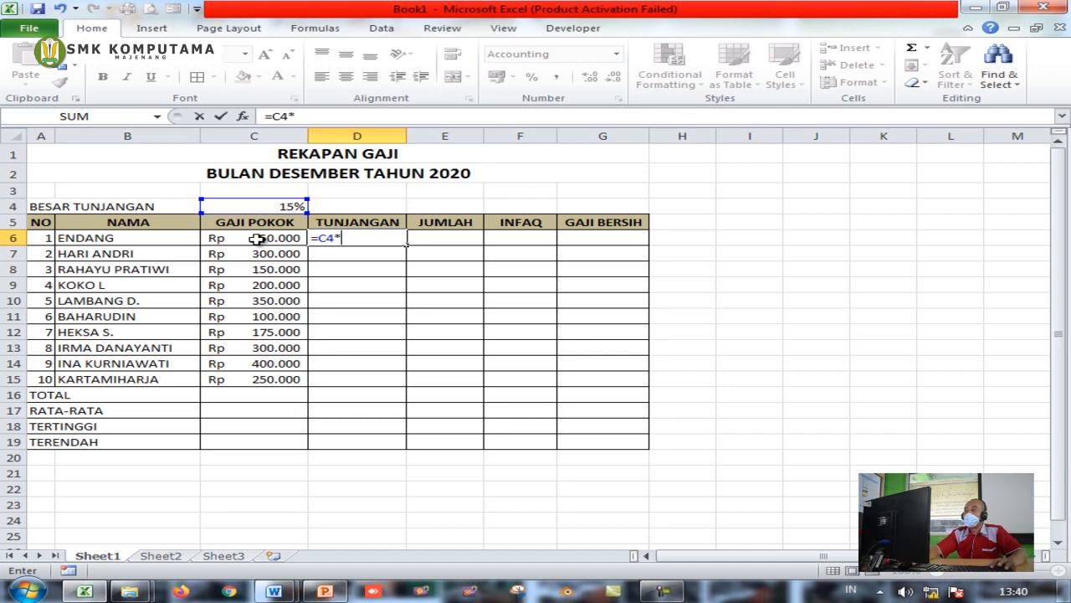
{"action": "left_click", "coordinate": [255, 238]}
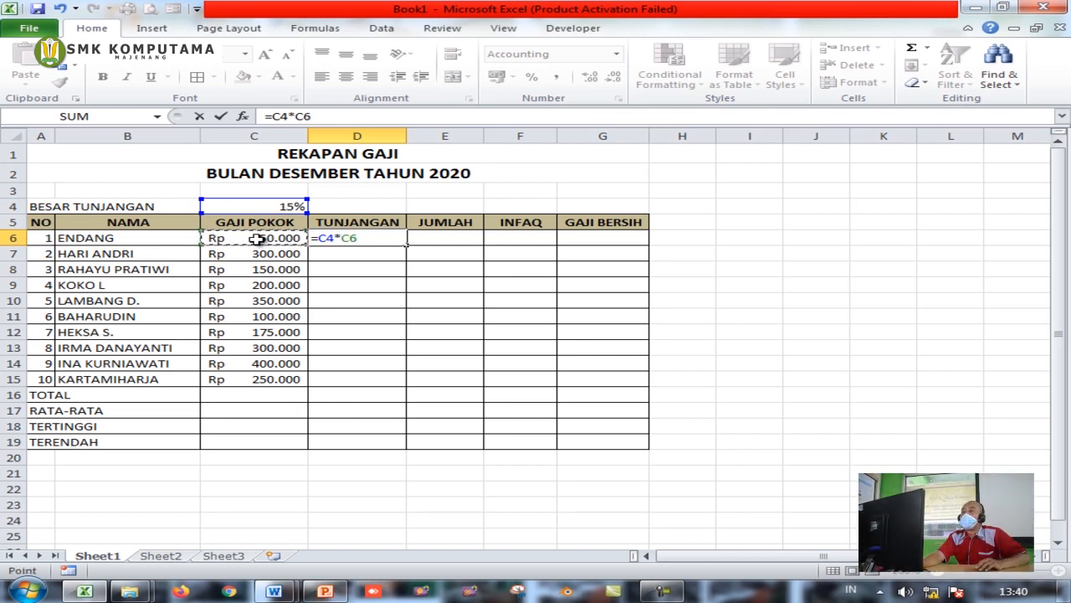
{"action": "key", "text": "Return"}
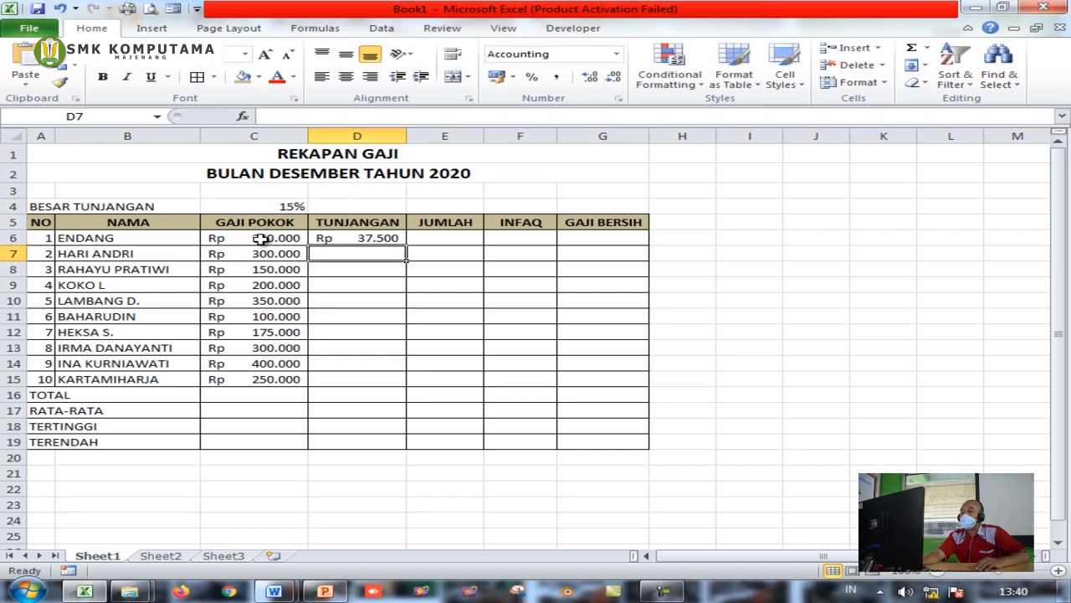
{"action": "left_click", "coordinate": [337, 237]}
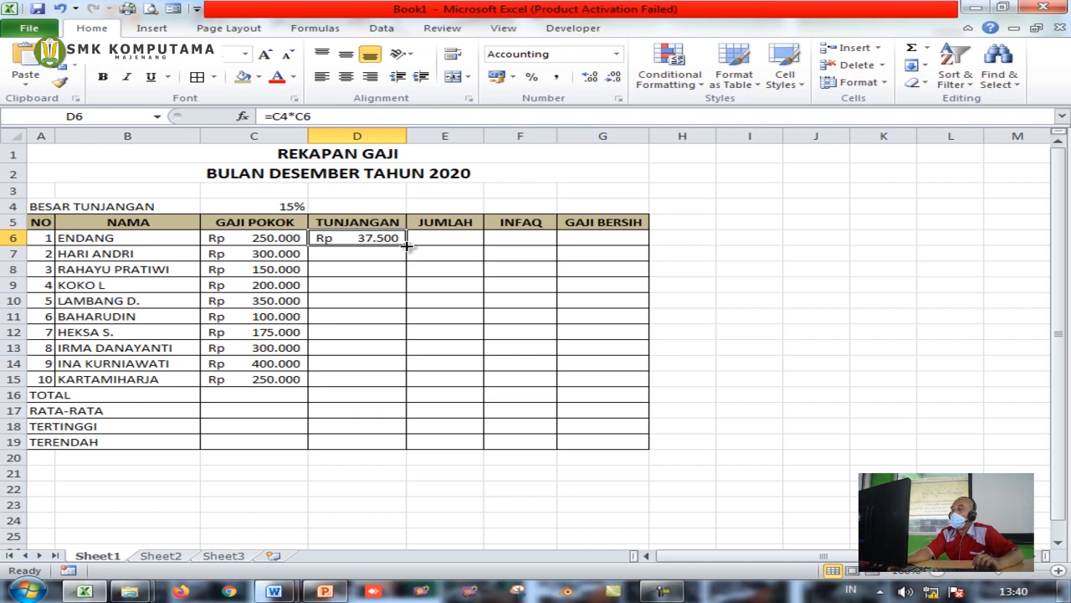
Fill D6's allowance formula down to D15 and review the rate and salary cells
{"action": "left_click_drag", "start_coordinate": [406, 245], "coordinate": [421, 386]}
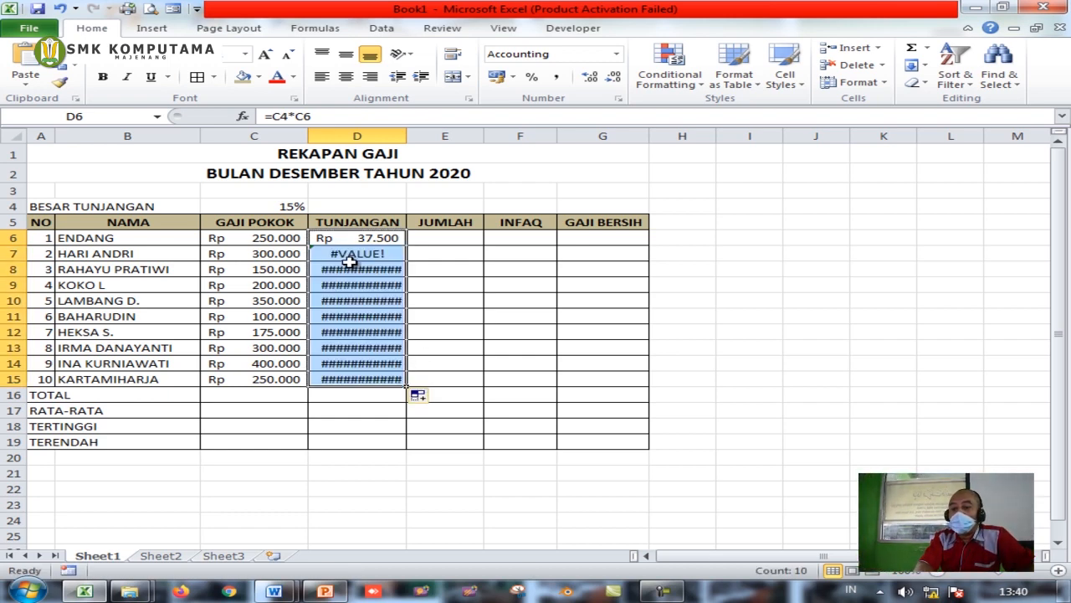
{"action": "mouse_move", "coordinate": [407, 136]}
{"action": "left_mouse_down"}
{"action": "mouse_move", "coordinate": [418, 139]}
{"action": "mouse_move", "coordinate": [406, 139]}
{"action": "left_mouse_up"}
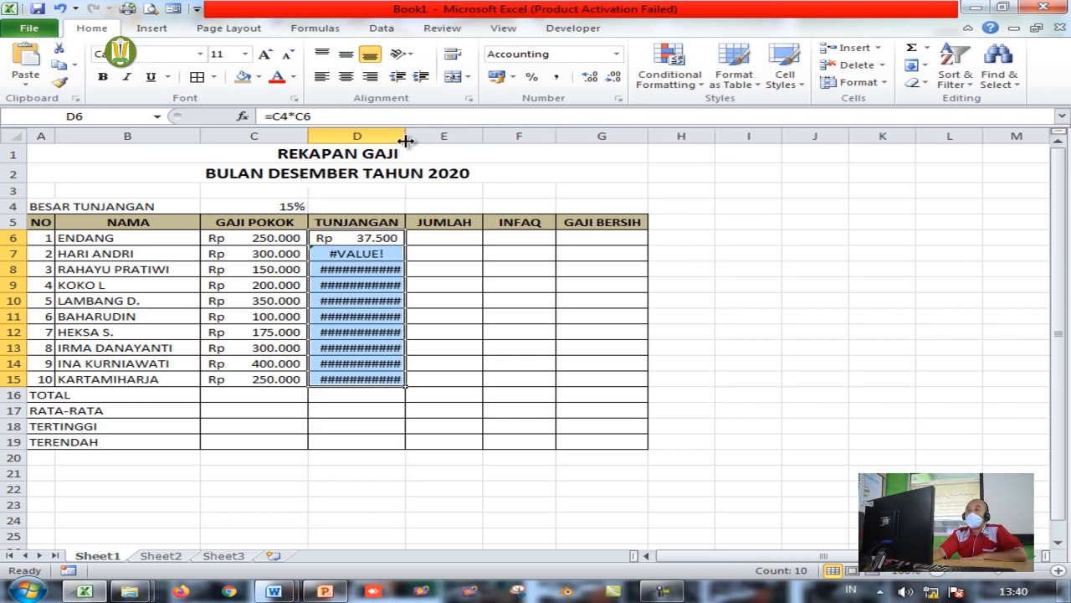
{"action": "left_click", "coordinate": [371, 238]}
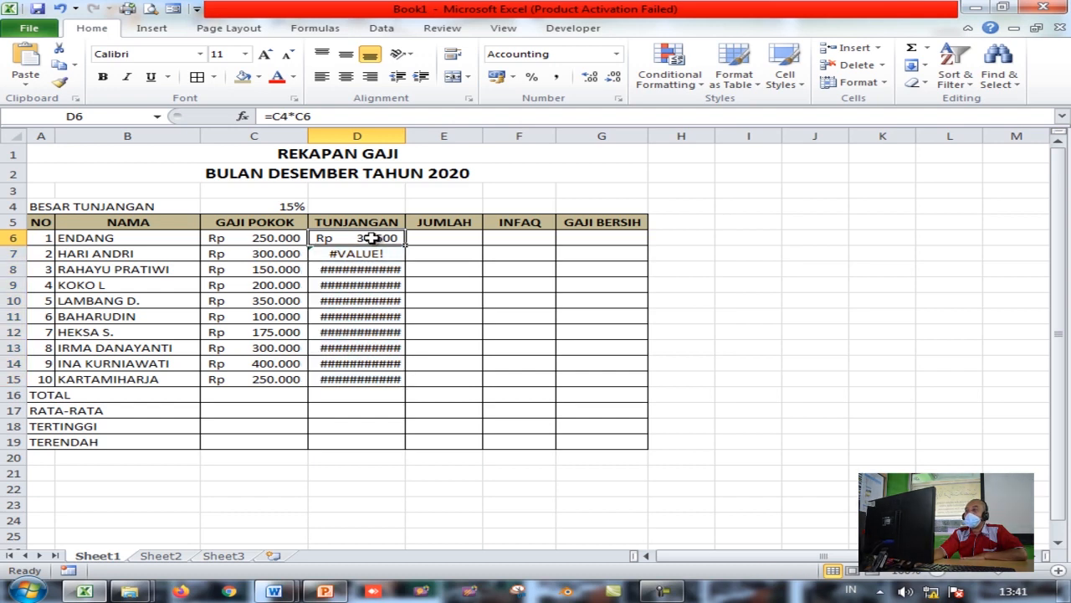
{"action": "left_click_drag", "start_coordinate": [264, 238], "coordinate": [280, 379]}
{"action": "left_click", "coordinate": [285, 205]}
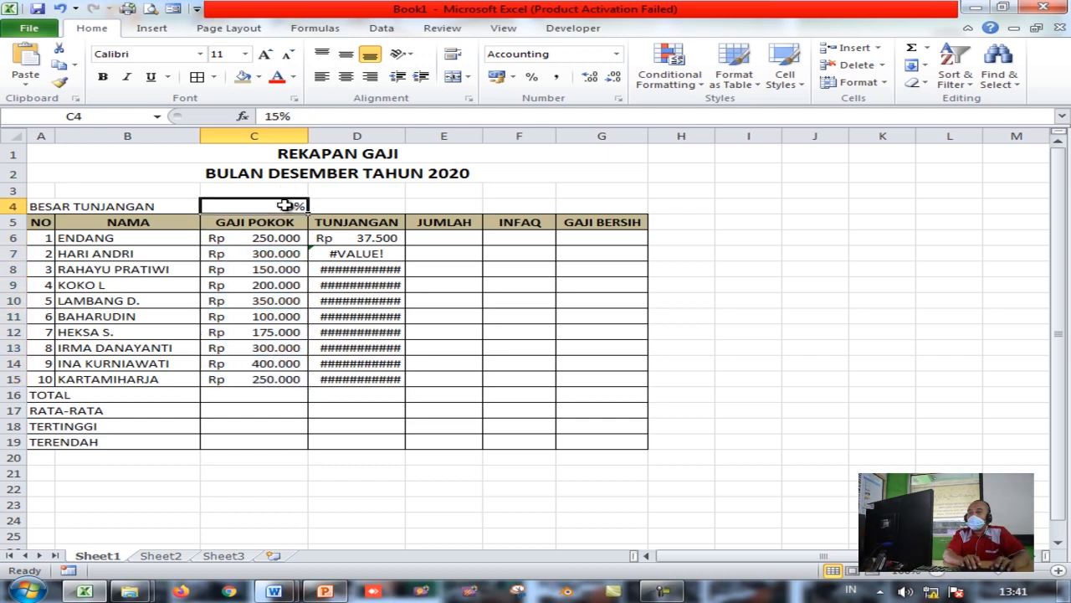
{"action": "left_click", "coordinate": [395, 238]}
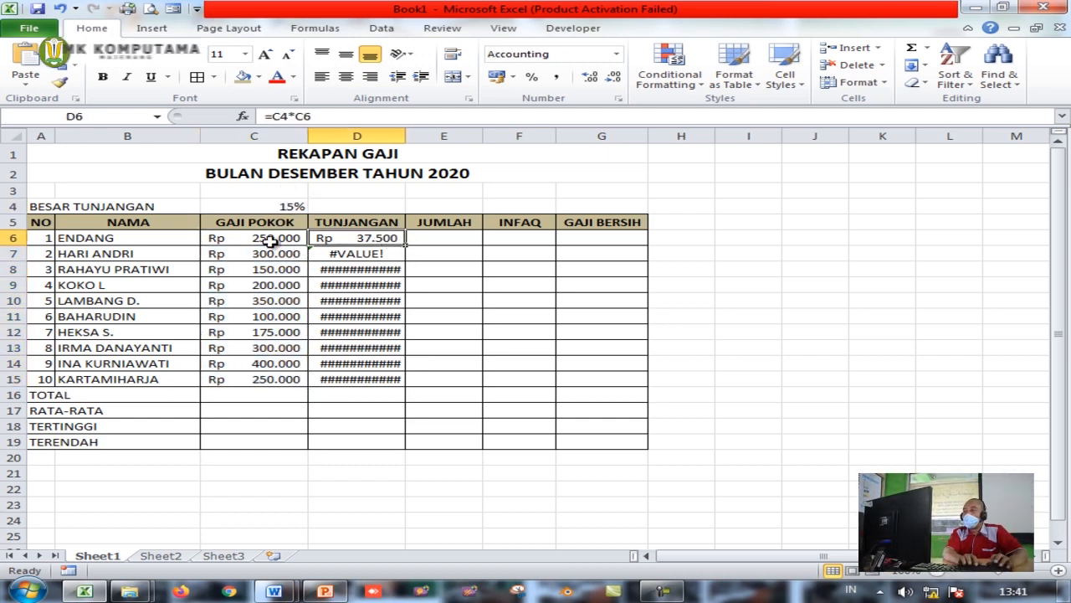
Inspect the shifted formulas in D7 to D10 that produce #VALUE! and #### errors
{"action": "left_click", "coordinate": [345, 251]}
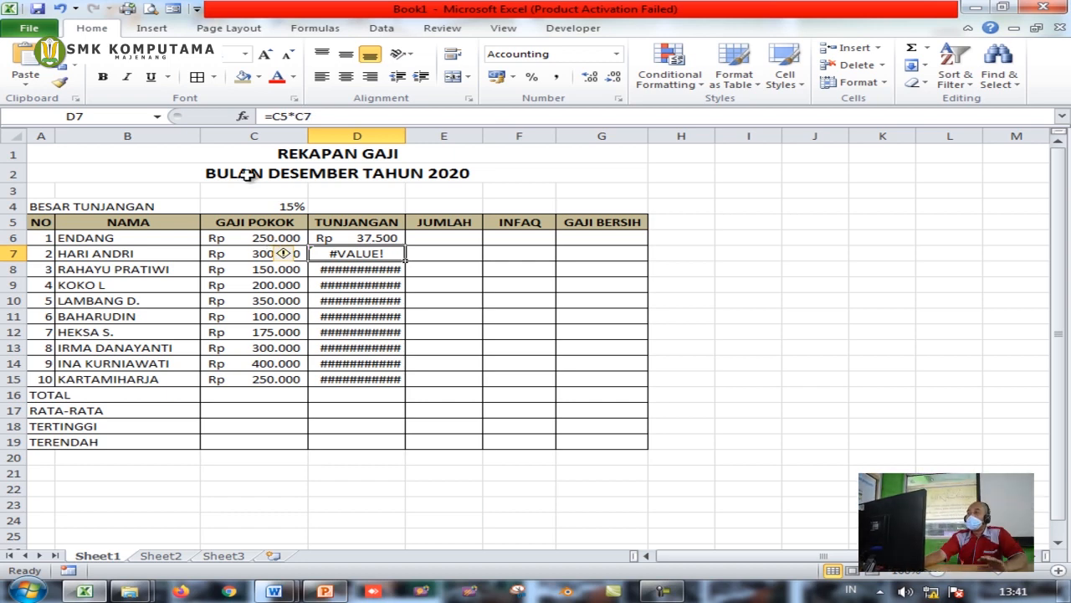
{"action": "left_click", "coordinate": [262, 237]}
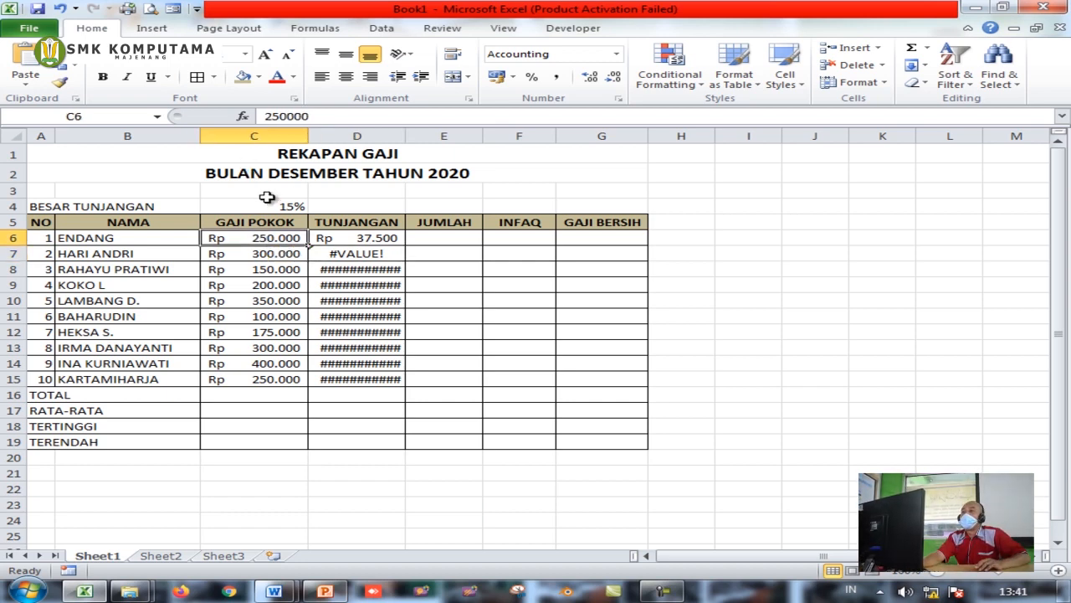
{"action": "left_click", "coordinate": [369, 238]}
{"action": "left_click", "coordinate": [299, 116]}
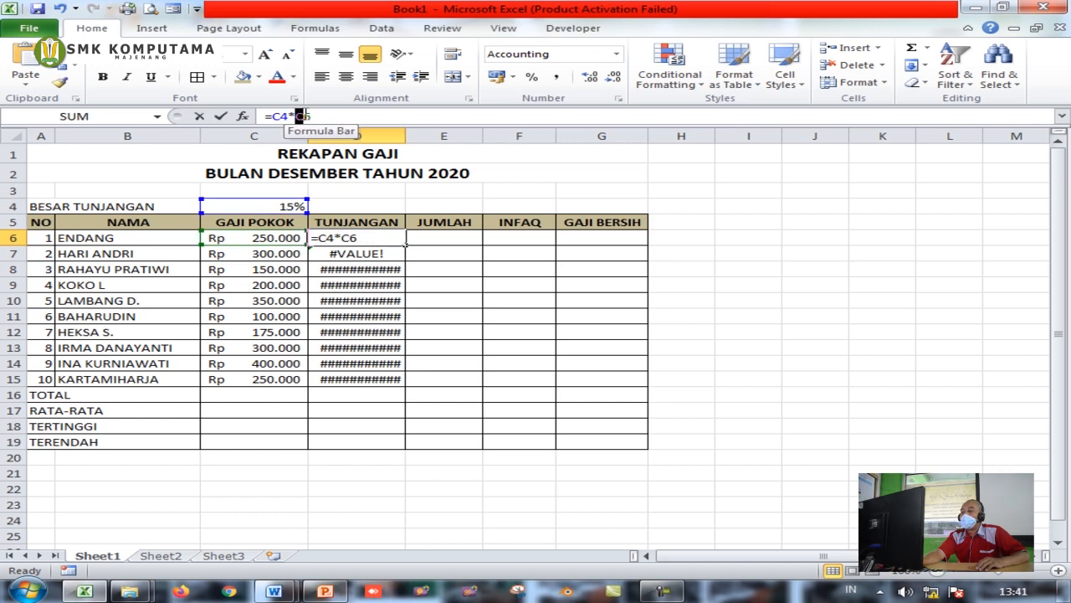
{"action": "key", "text": "Return"}
{"action": "left_click", "coordinate": [366, 237]}
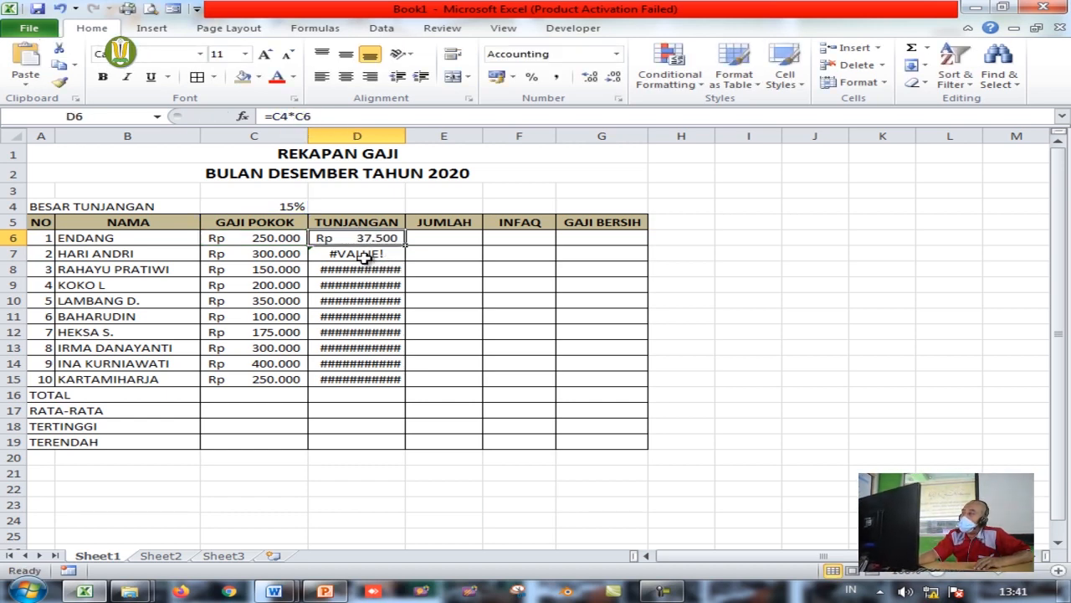
{"action": "left_click", "coordinate": [365, 253]}
{"action": "left_click", "coordinate": [369, 270]}
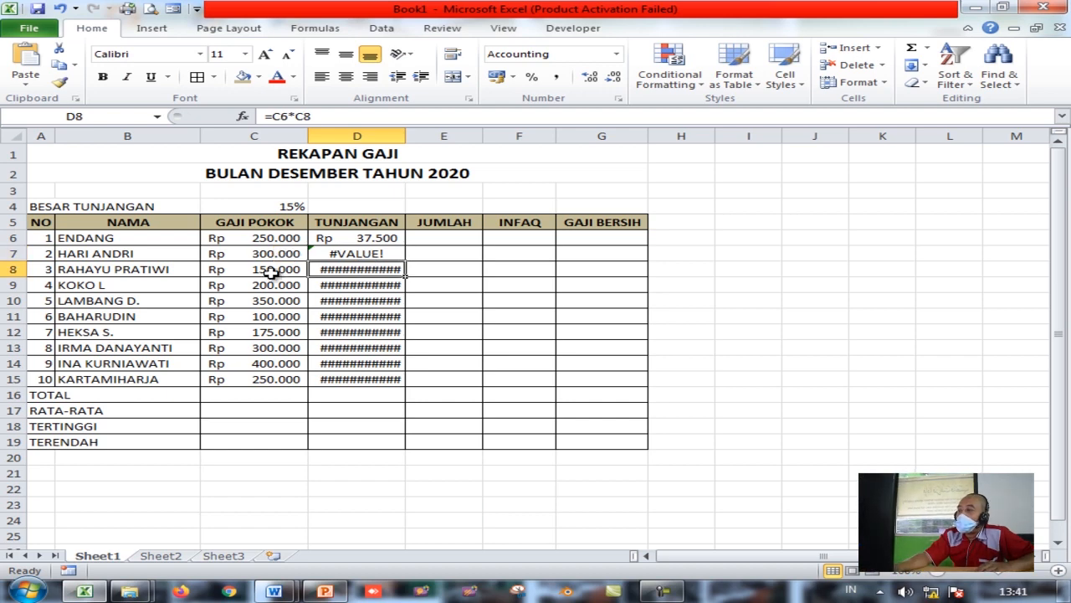
{"action": "left_click", "coordinate": [365, 286]}
{"action": "key", "text": "Down"}
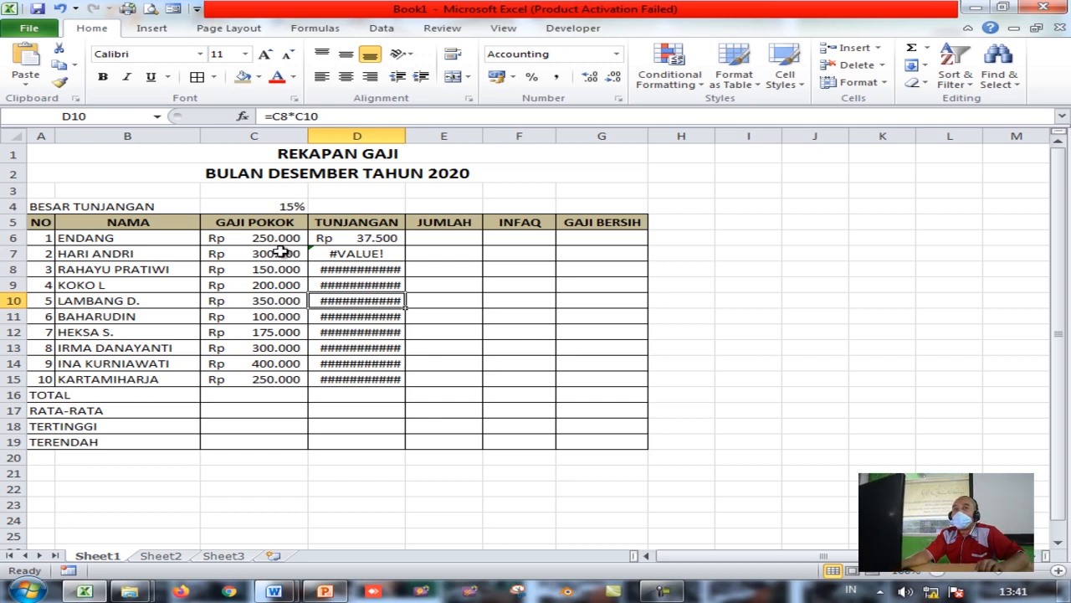
{"action": "left_click", "coordinate": [369, 238]}
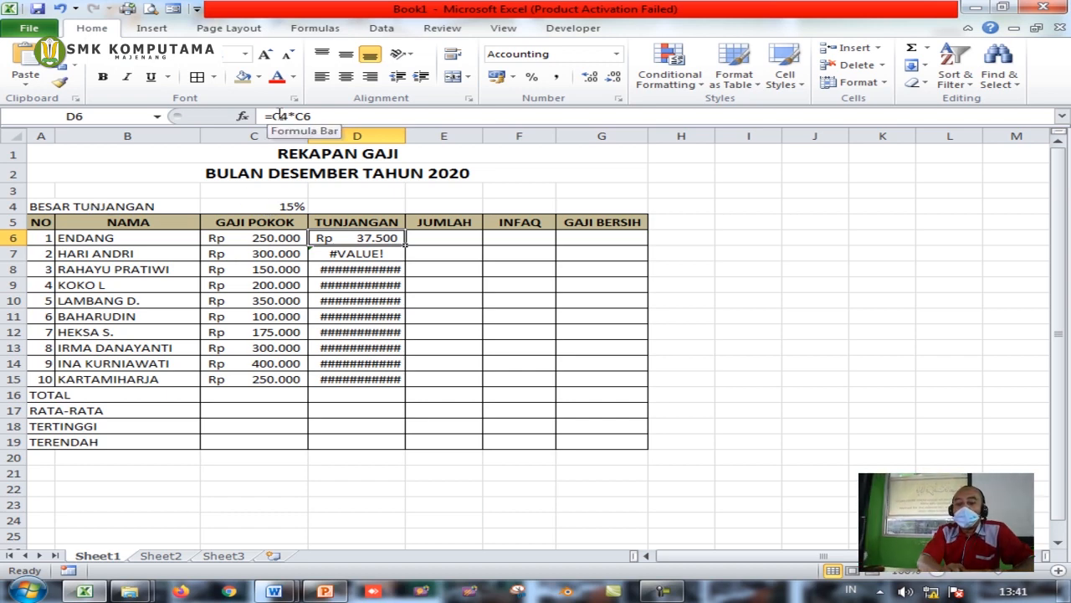
Compare D6's =C4*C6 references against the erroneous formulas in D7 and D8
{"action": "left_click", "coordinate": [289, 205]}
{"action": "left_click", "coordinate": [364, 237]}
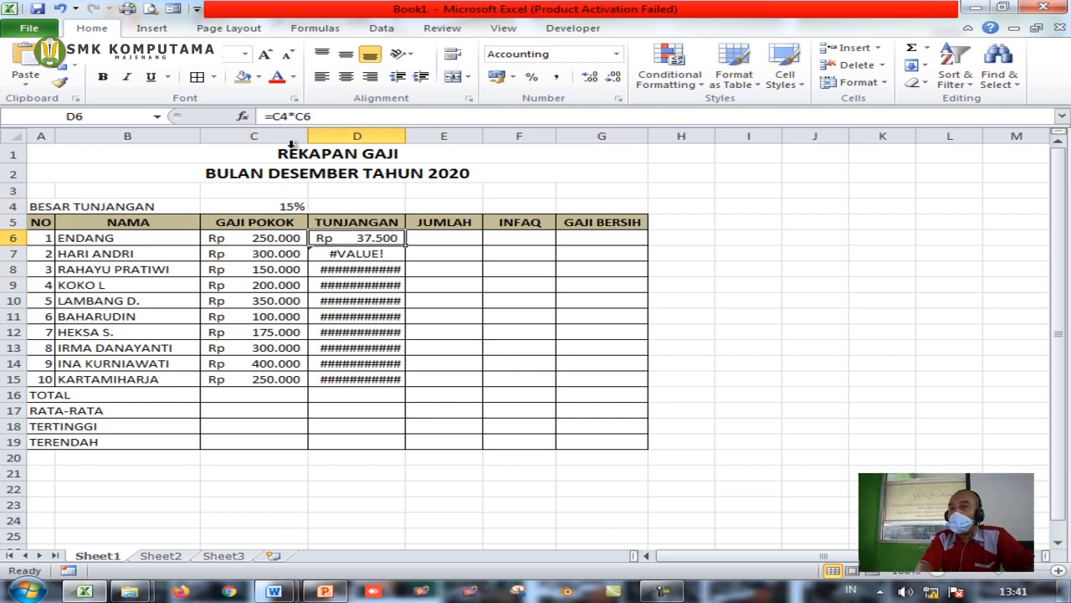
{"action": "left_click", "coordinate": [284, 117]}
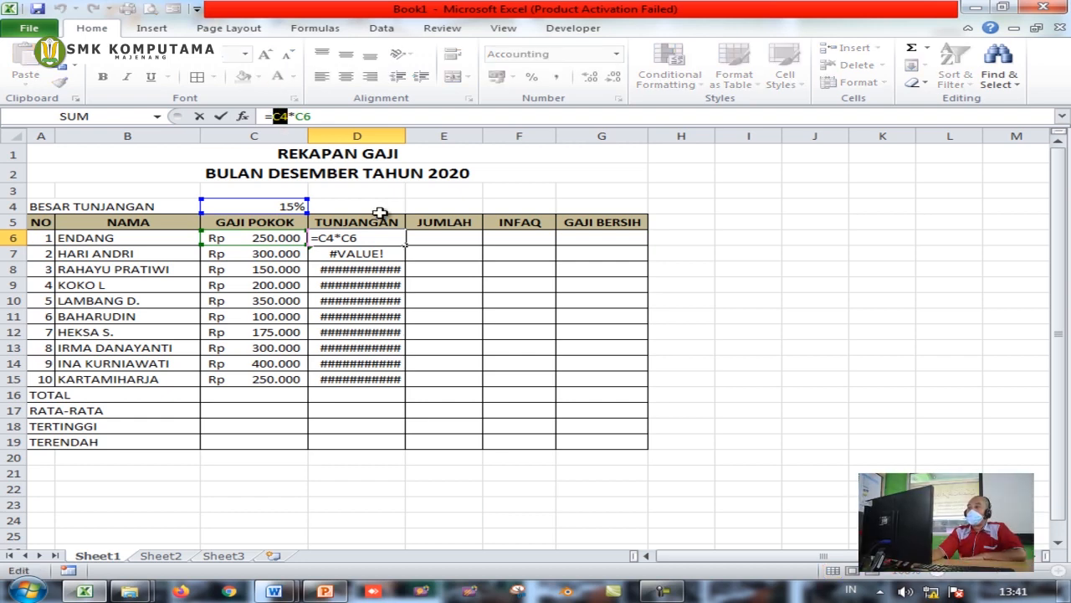
{"action": "key", "text": "Escape"}
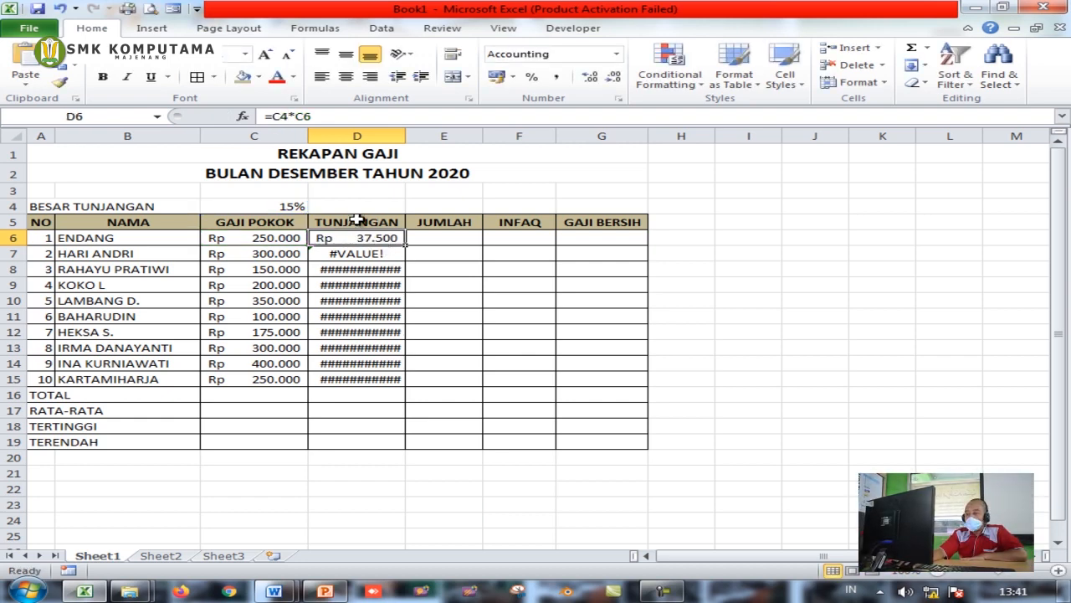
{"action": "left_click", "coordinate": [288, 206]}
{"action": "left_click", "coordinate": [285, 222]}
{"action": "left_click", "coordinate": [282, 237]}
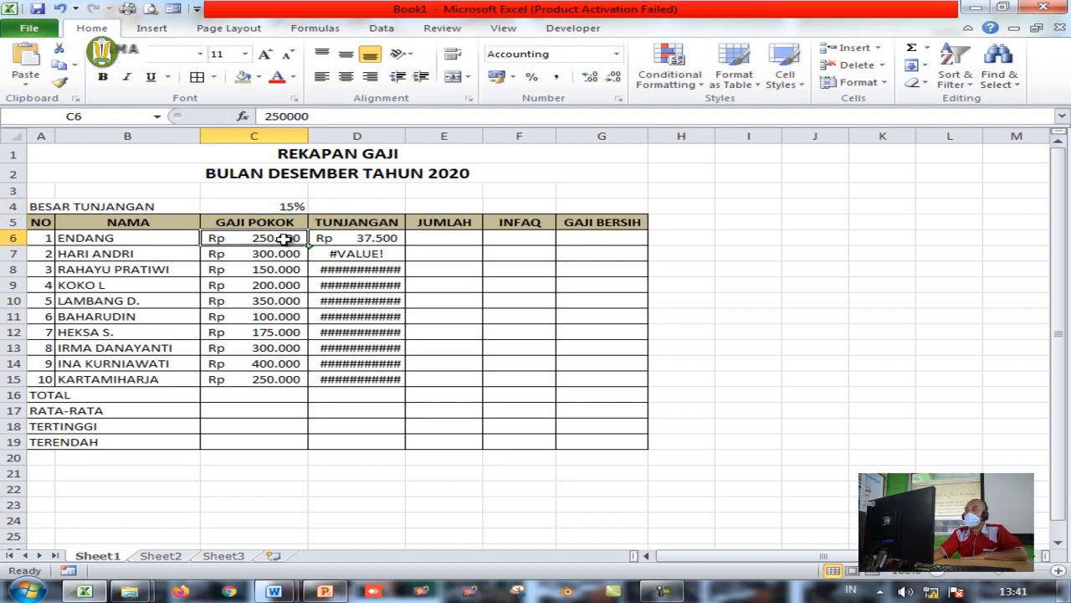
{"action": "left_click", "coordinate": [288, 207]}
{"action": "left_click", "coordinate": [375, 238]}
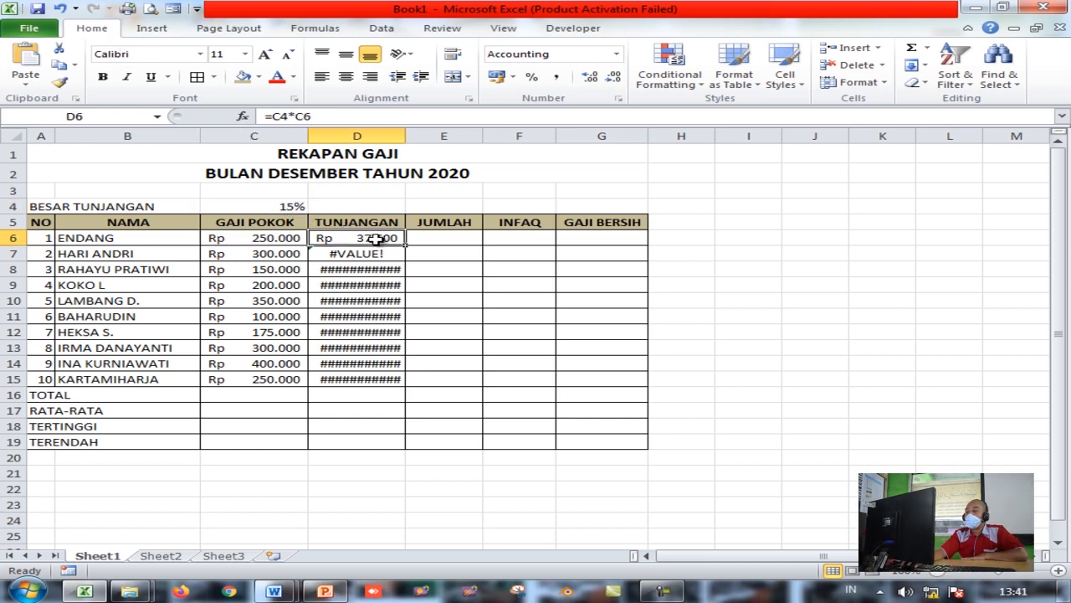
{"action": "left_click", "coordinate": [369, 256]}
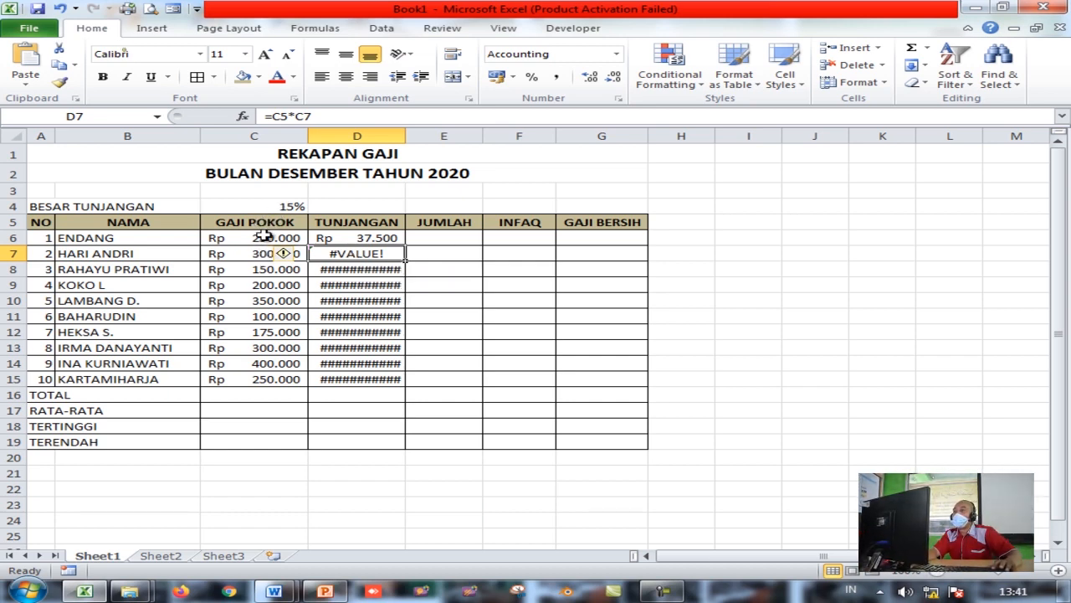
{"action": "left_click", "coordinate": [362, 268]}
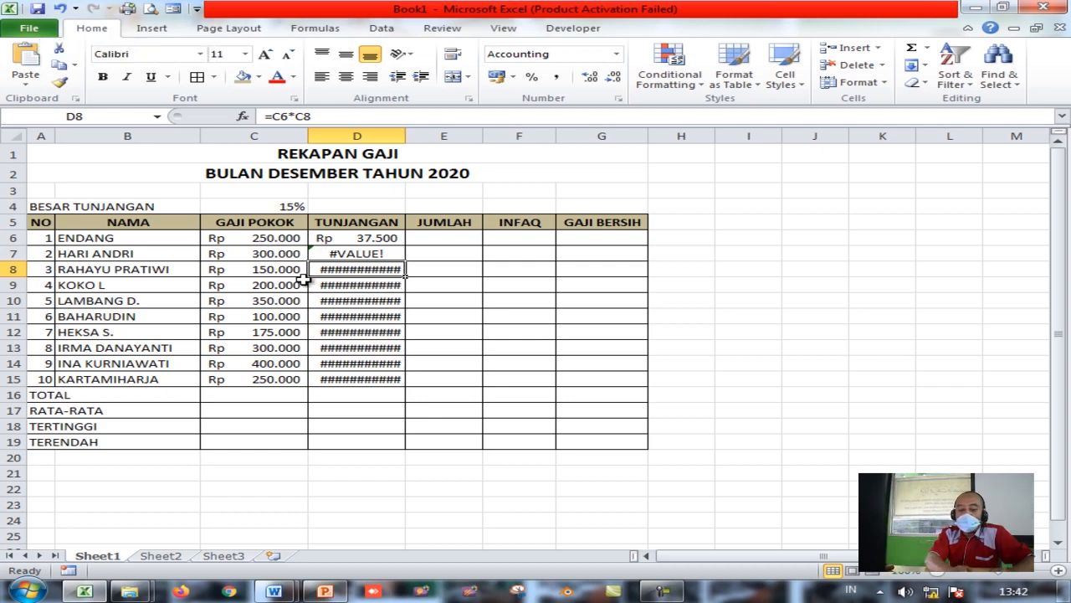
Widen the TUNJANGAN column slightly and reopen D6's formula for editing
{"action": "mouse_move", "coordinate": [403, 134]}
{"action": "left_mouse_down"}
{"action": "mouse_move", "coordinate": [536, 136]}
{"action": "mouse_move", "coordinate": [412, 136]}
{"action": "left_mouse_up"}
{"action": "left_click", "coordinate": [358, 238]}
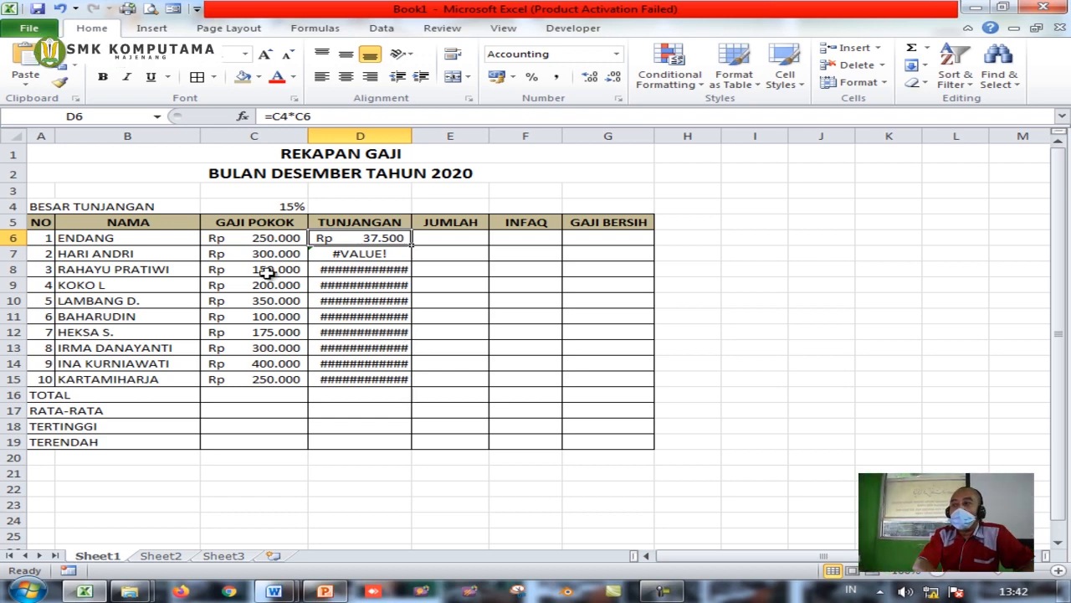
{"action": "left_click", "coordinate": [285, 206]}
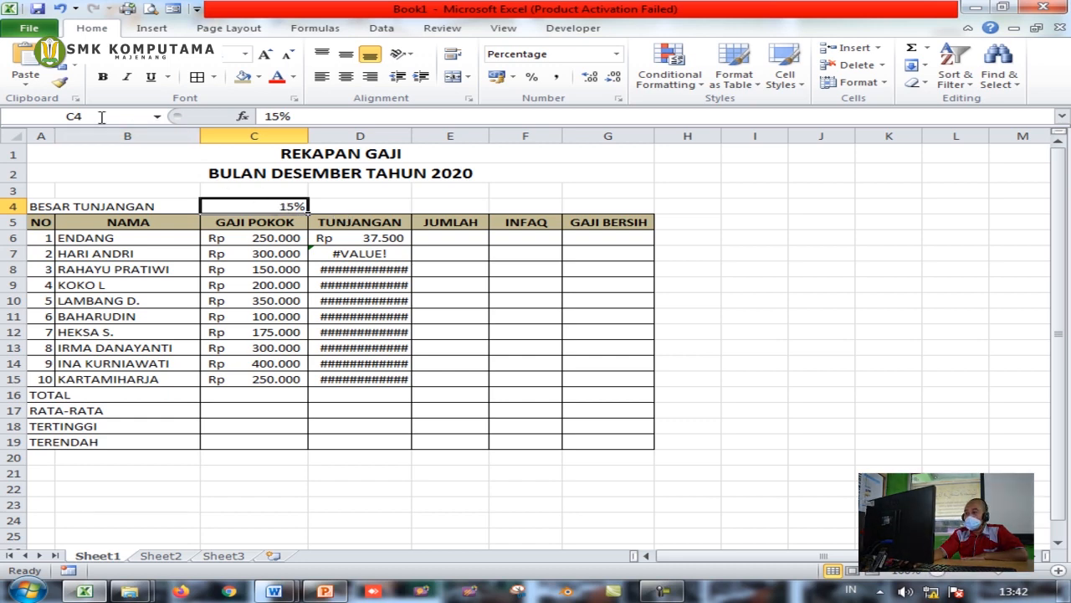
{"action": "left_click", "coordinate": [365, 237]}
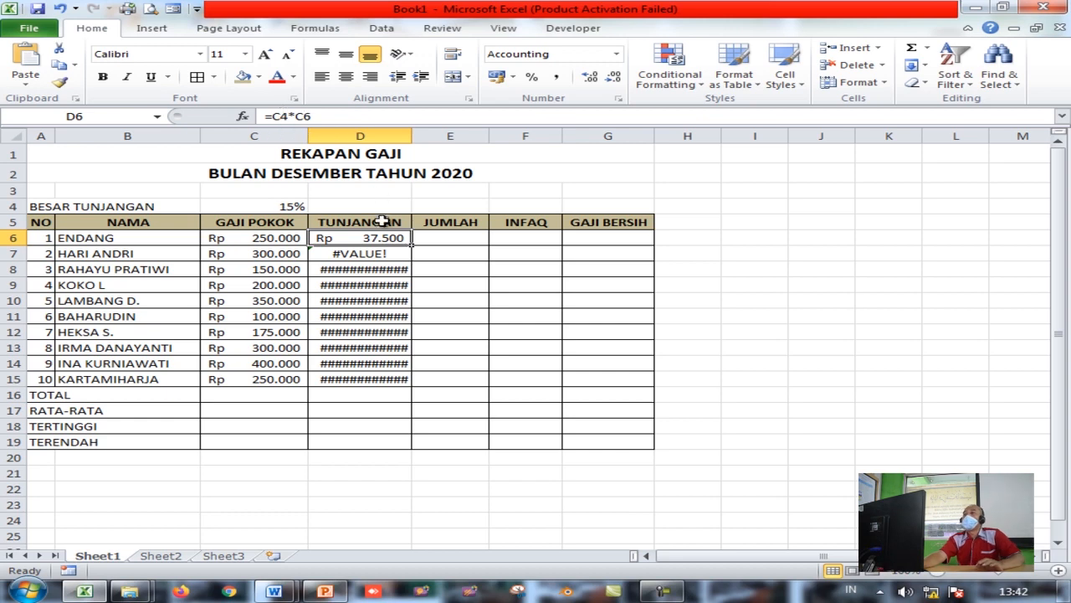
{"action": "left_click", "coordinate": [295, 116]}
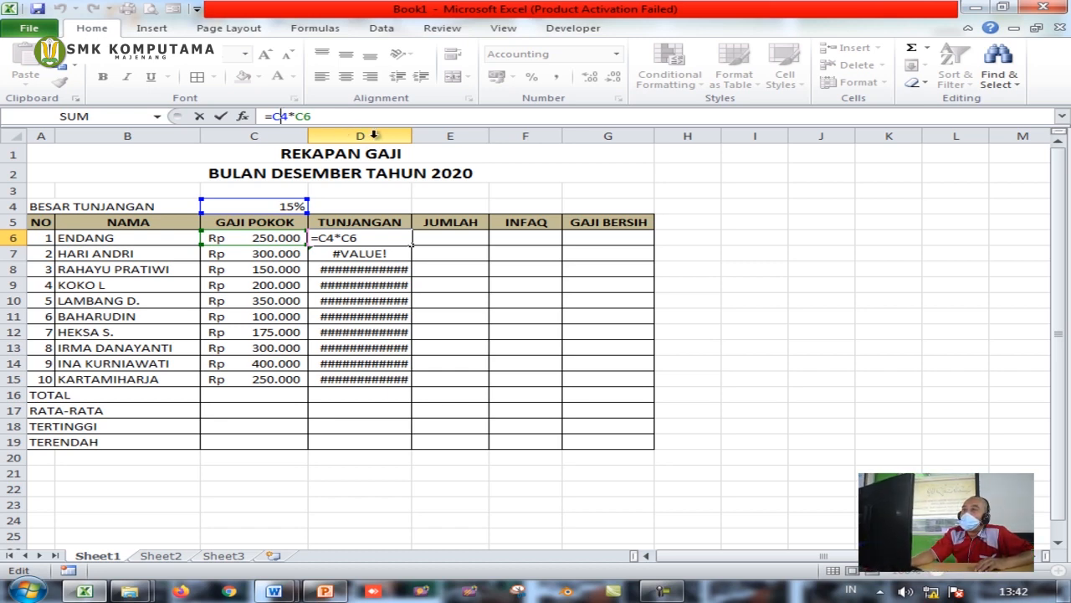
Lock the rate reference with F4 so D6 reads =$C$4*C6
{"action": "key", "text": "F4"}
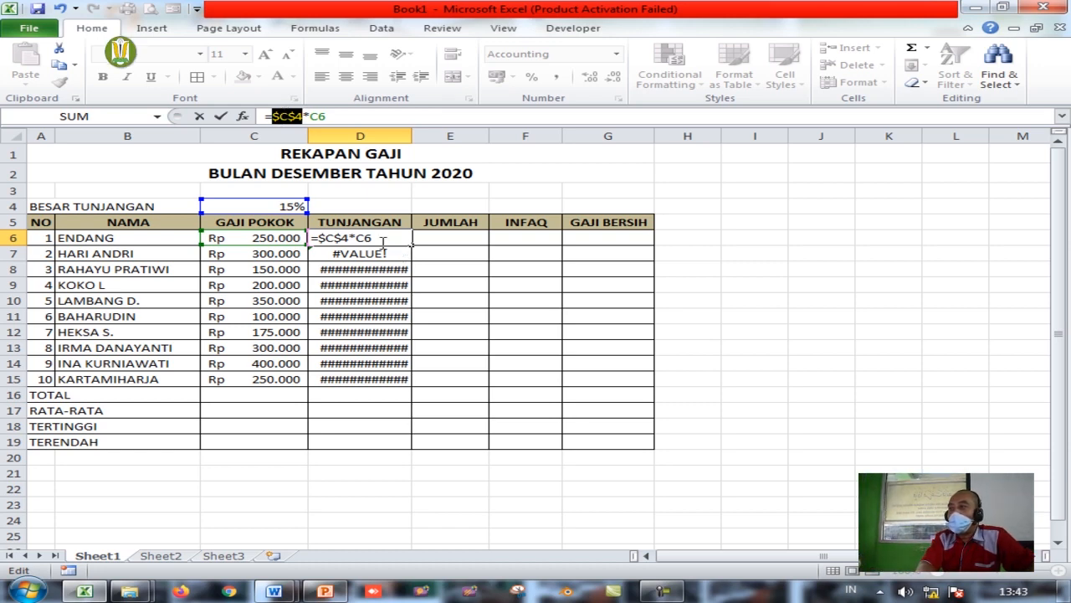
{"action": "key", "text": "Return"}
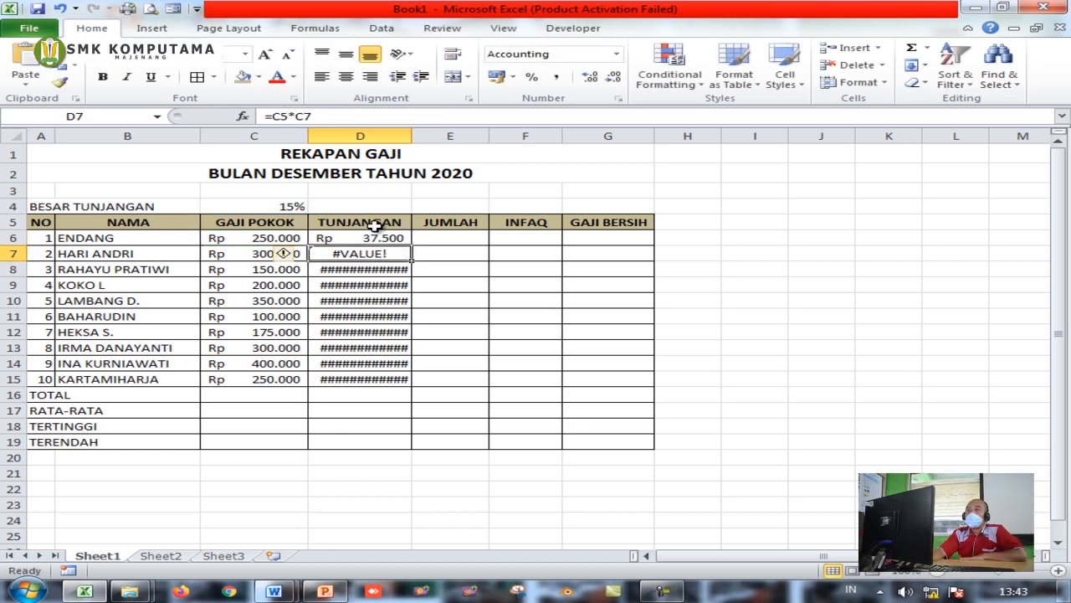
{"action": "left_click", "coordinate": [382, 237]}
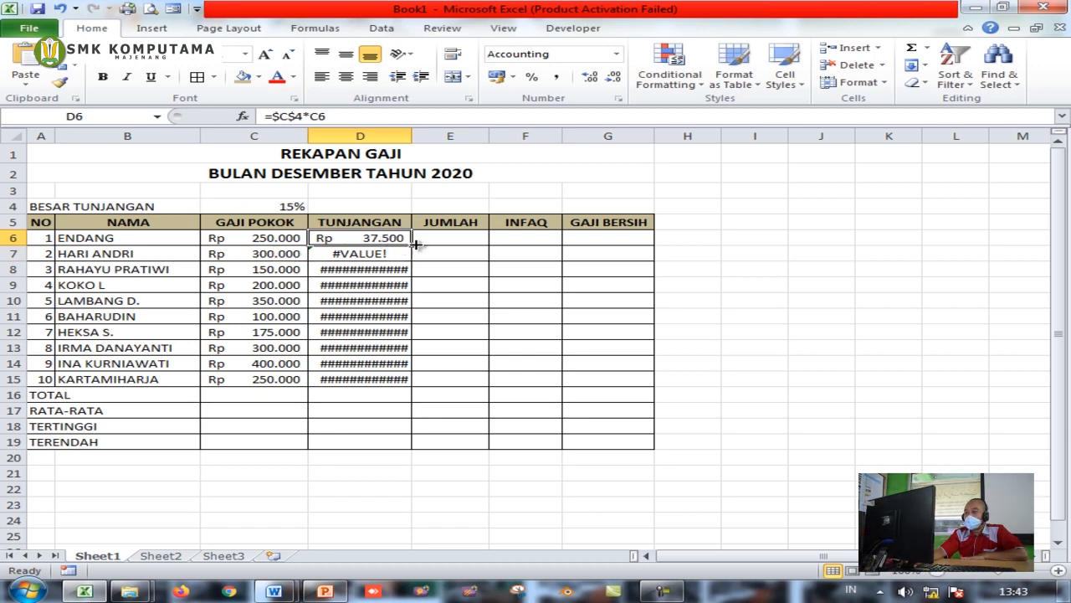
{"action": "left_click_drag", "start_coordinate": [414, 244], "coordinate": [419, 384]}
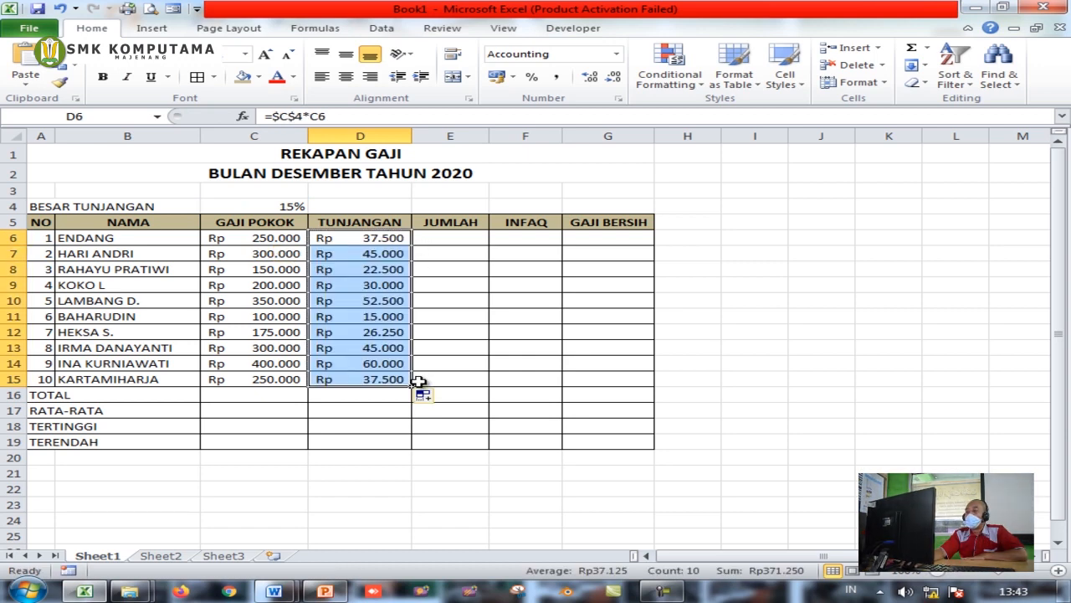
{"action": "left_click", "coordinate": [381, 237]}
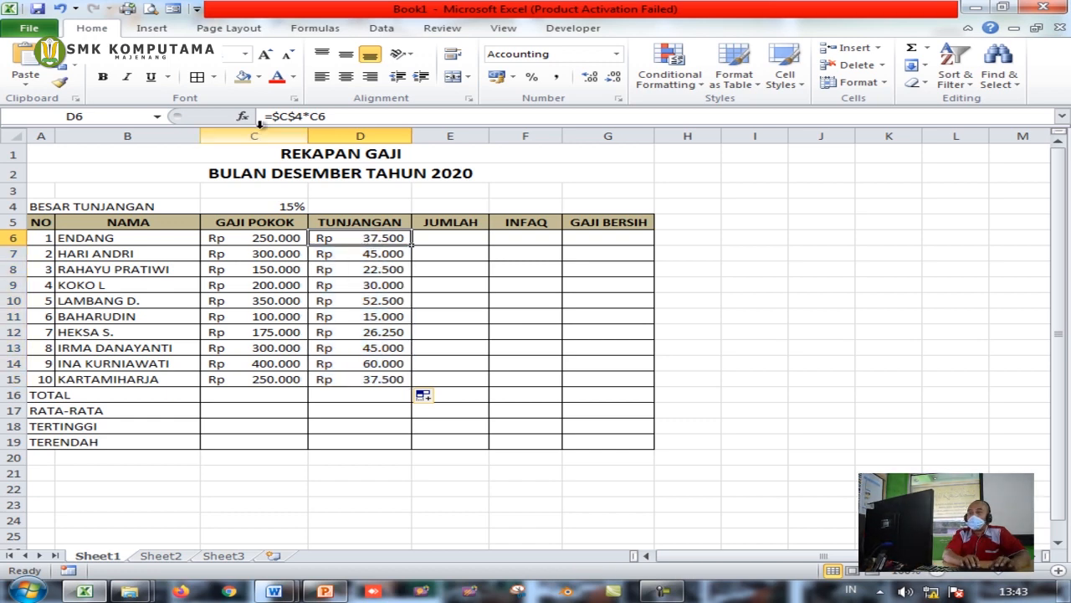
{"action": "left_click", "coordinate": [371, 252]}
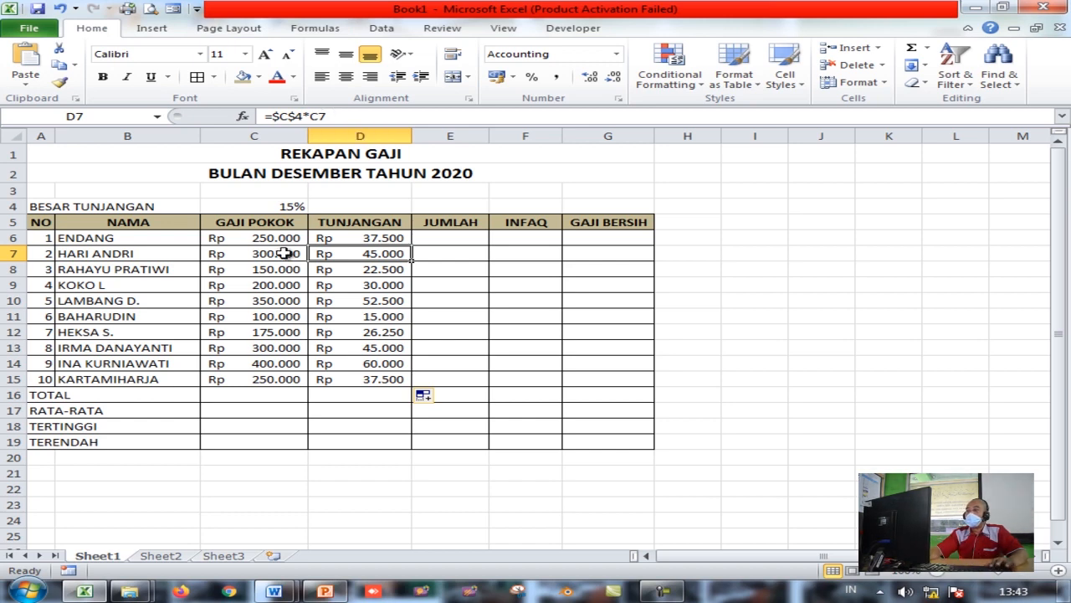
{"action": "left_click", "coordinate": [367, 285]}
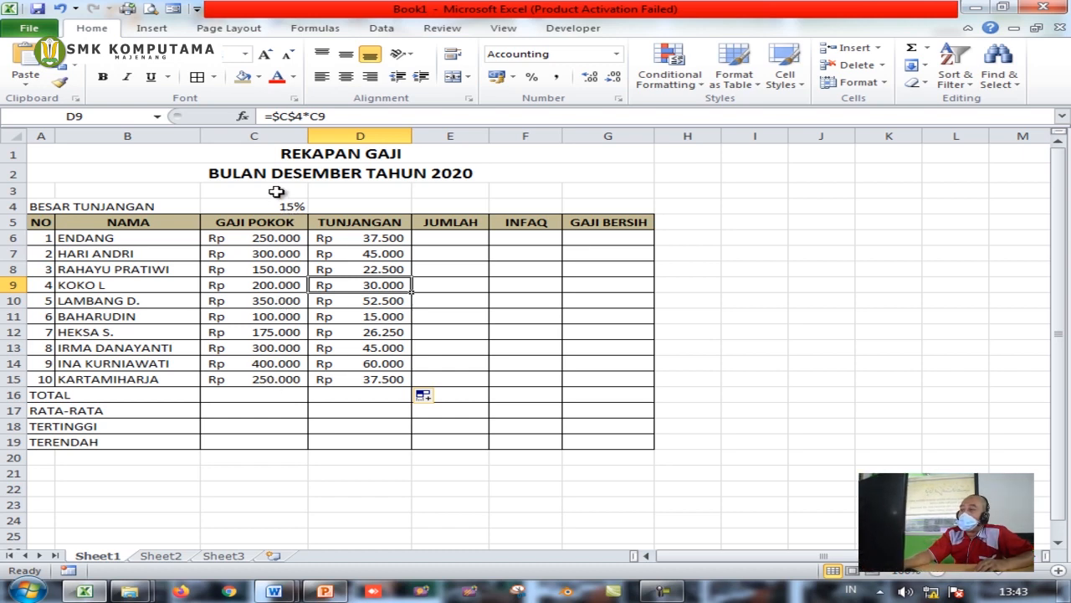
{"action": "left_click", "coordinate": [371, 238]}
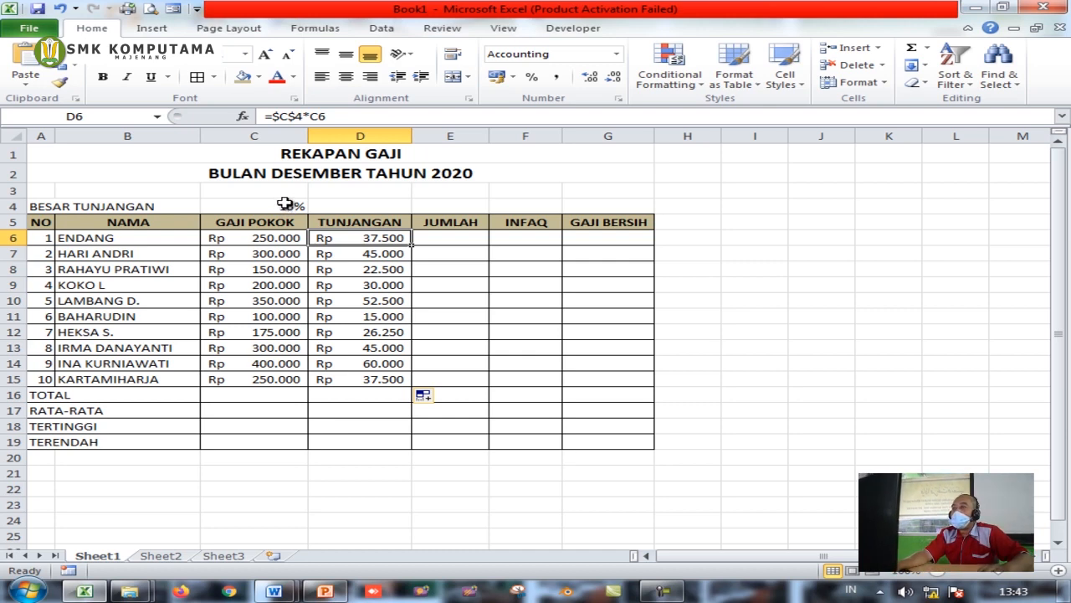
{"action": "left_click", "coordinate": [454, 236]}
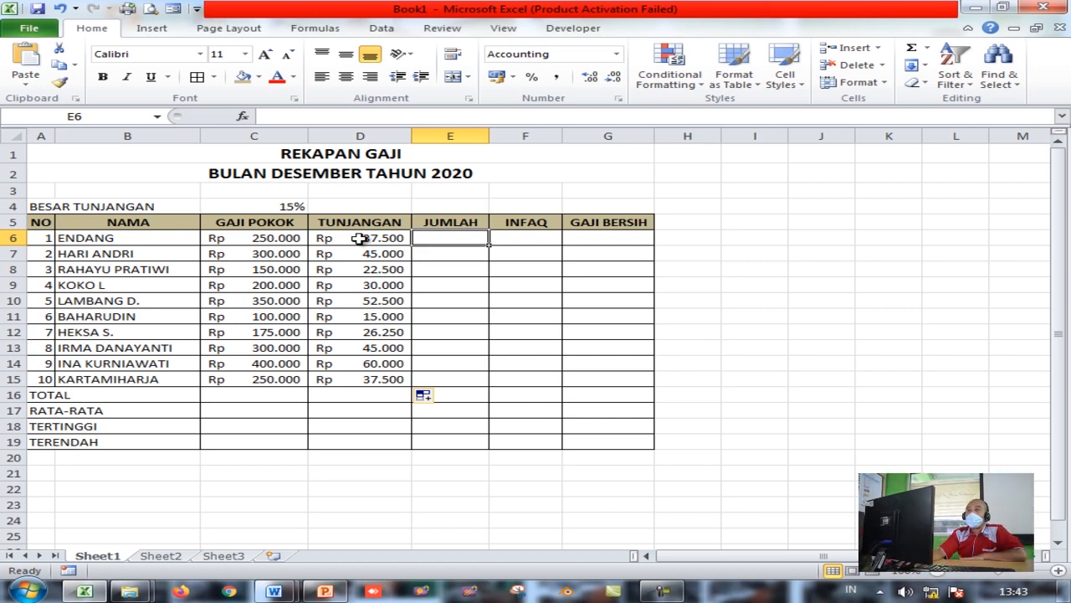
Enter =C6+D6 in E6 to total ENDANG's salary and allowance
{"action": "type", "text": "="}
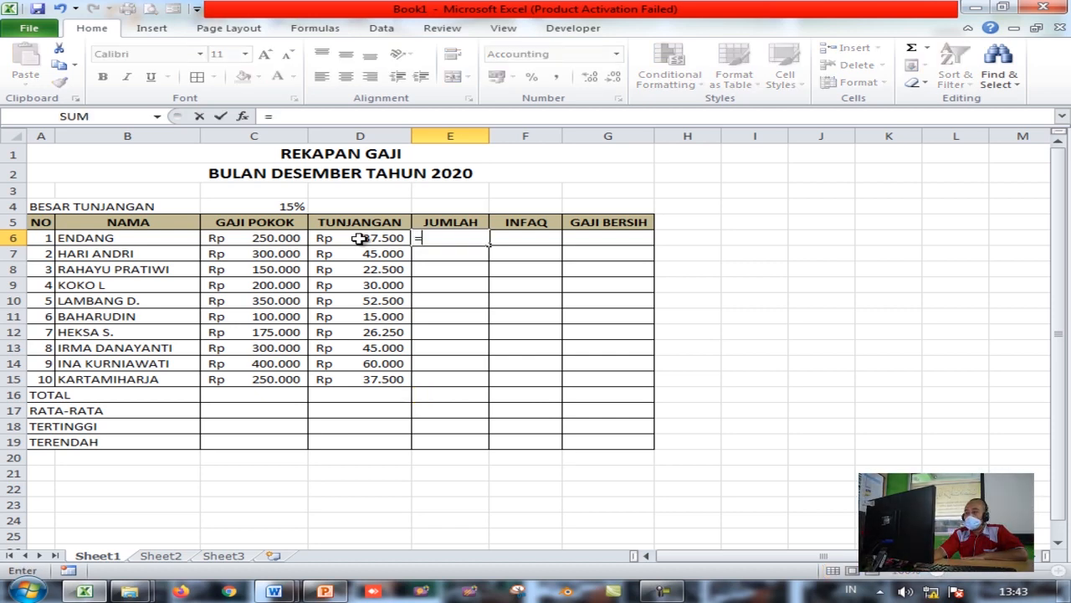
{"action": "left_click", "coordinate": [277, 236]}
{"action": "type", "text": "+"}
{"action": "left_click", "coordinate": [370, 240]}
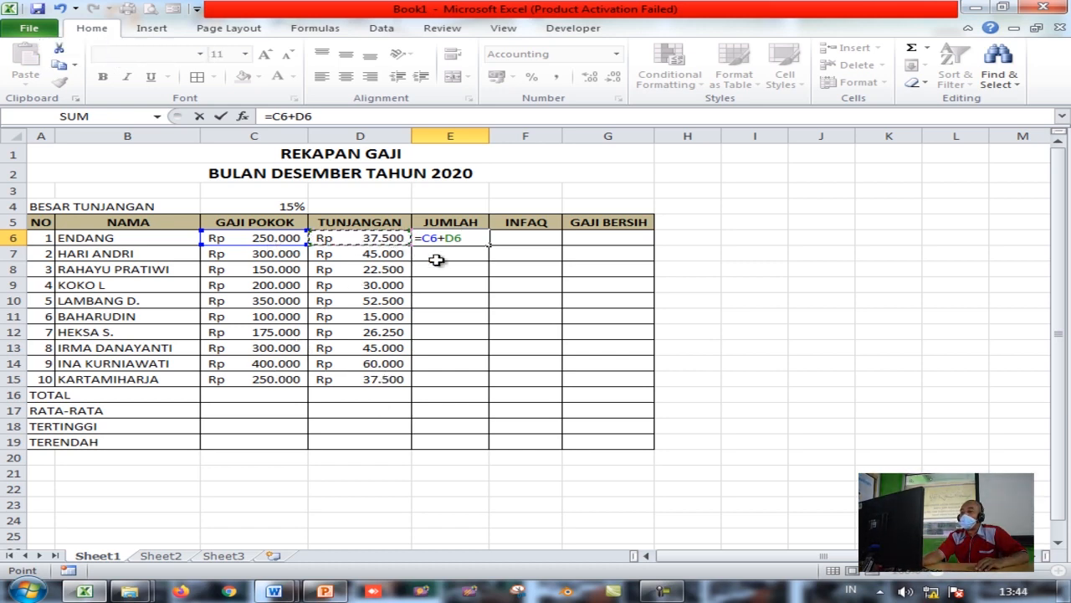
{"action": "key", "text": "Return"}
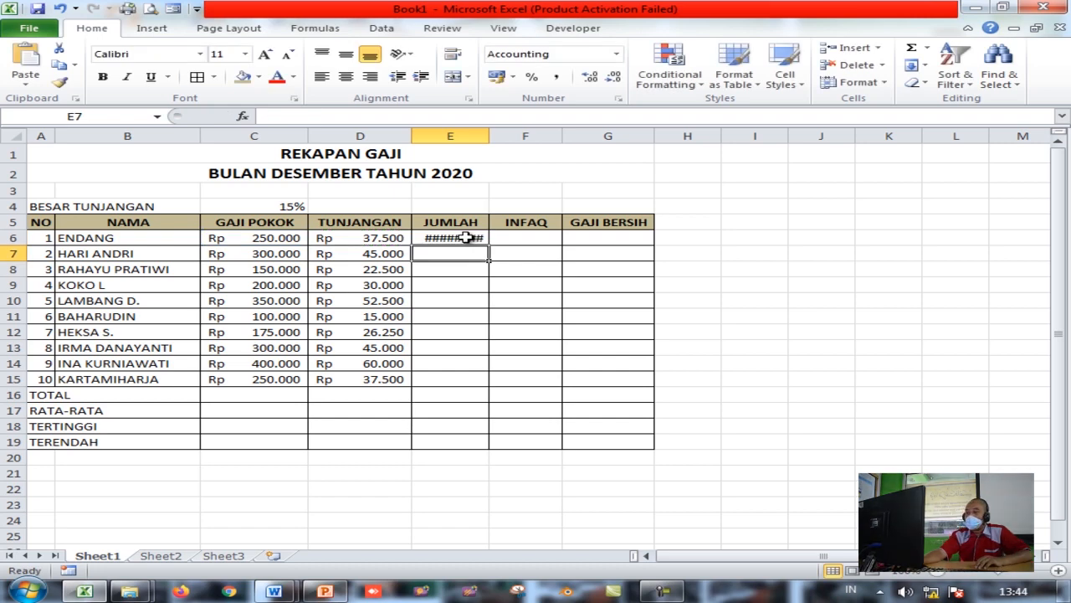
{"action": "left_click", "coordinate": [467, 238]}
Widen column E and fill the JUMLAH formula down to E15
{"action": "left_click_drag", "start_coordinate": [488, 137], "coordinate": [505, 136]}
{"action": "left_click_drag", "start_coordinate": [509, 247], "coordinate": [515, 388]}
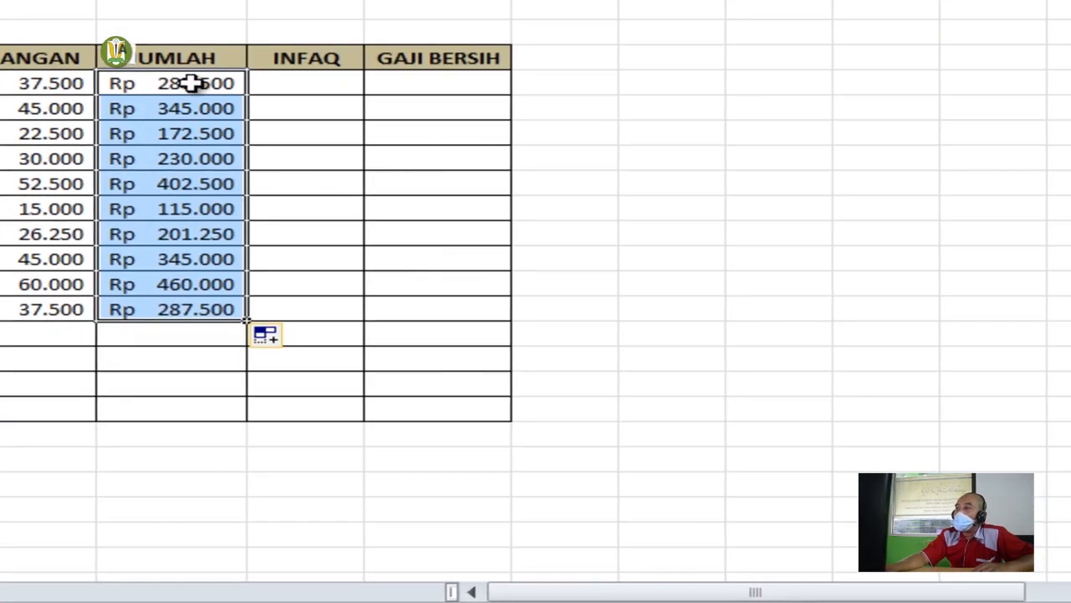
{"action": "left_click", "coordinate": [192, 83]}
Review the JUMLAH results in rows 7, 9, 11 and 13
{"action": "left_click", "coordinate": [179, 108]}
{"action": "left_click", "coordinate": [180, 161]}
{"action": "left_click", "coordinate": [176, 210]}
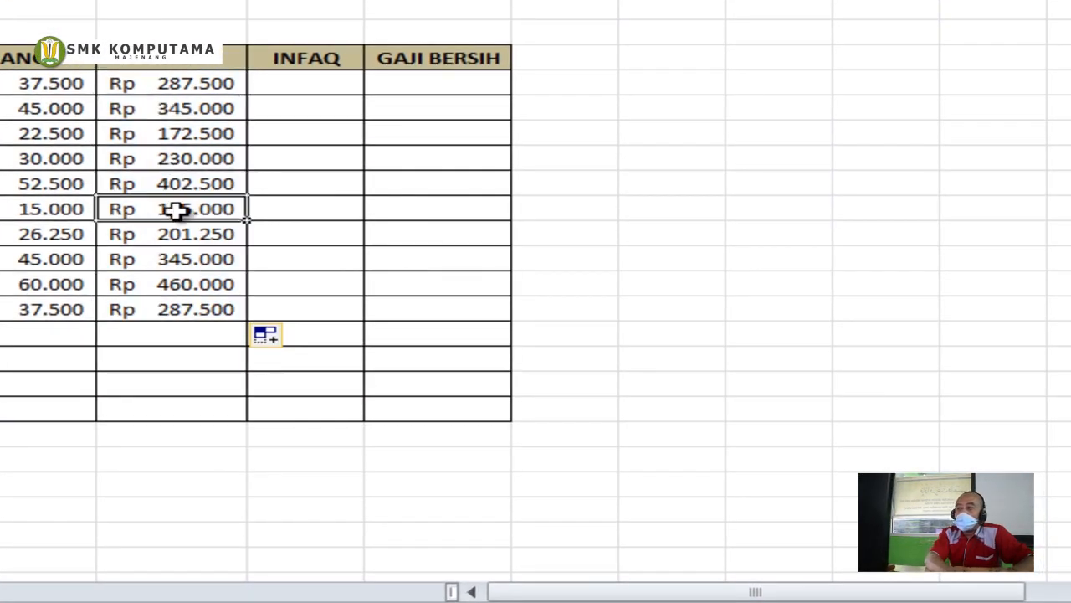
{"action": "left_click", "coordinate": [174, 261]}
{"action": "left_click", "coordinate": [308, 81]}
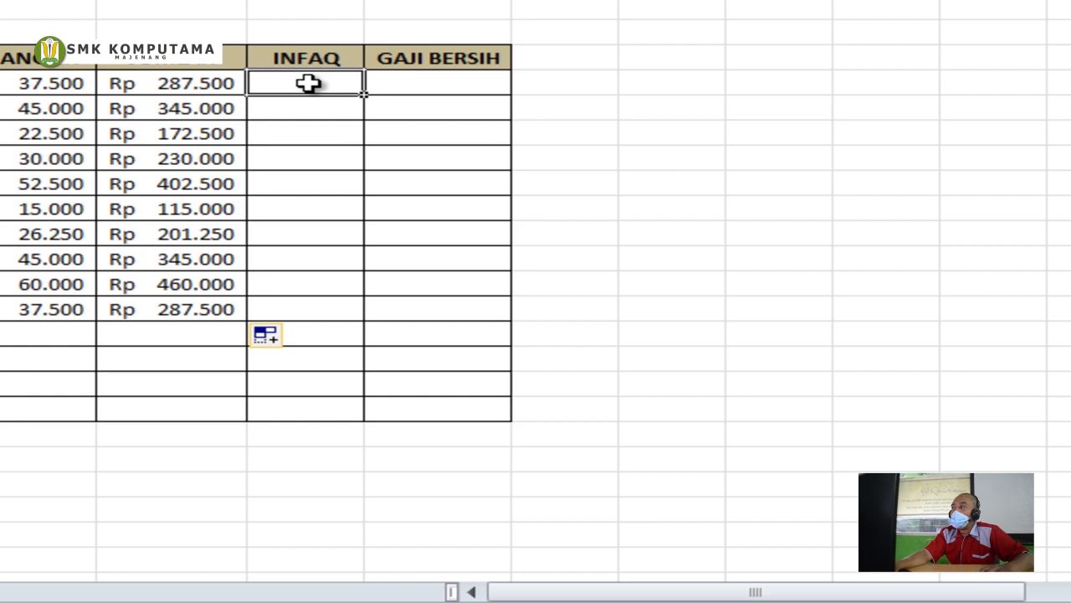
Below the table, enter 'INFAK KHUSUS YANG JUMLAH GAJINYA DIATAS RP.300.000' with 'SEBESAR 10%' beneath
{"action": "left_click", "coordinate": [179, 460]}
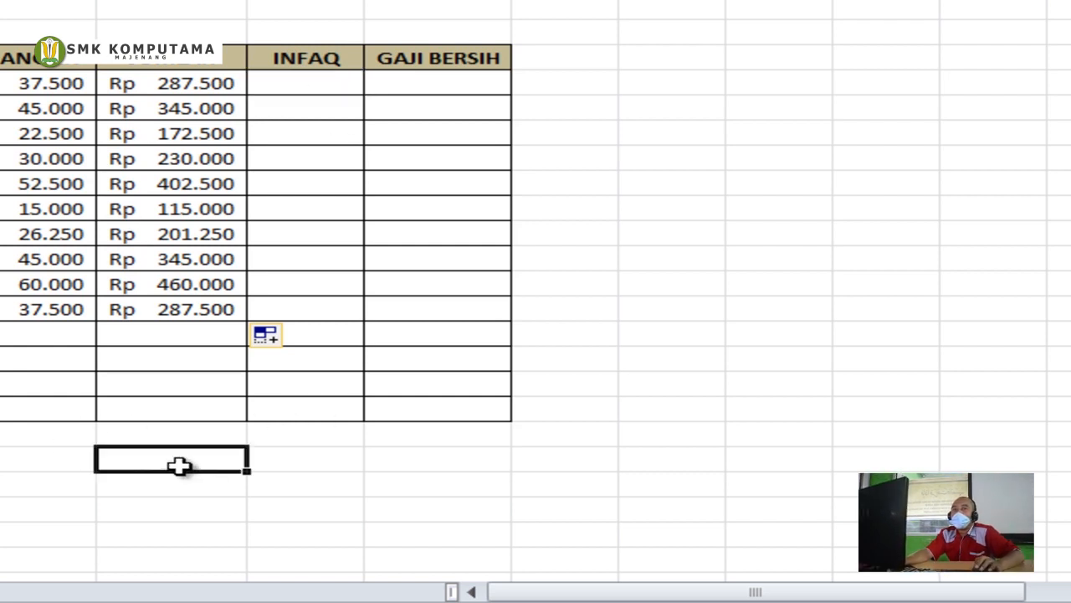
{"action": "type", "text": "IN"}
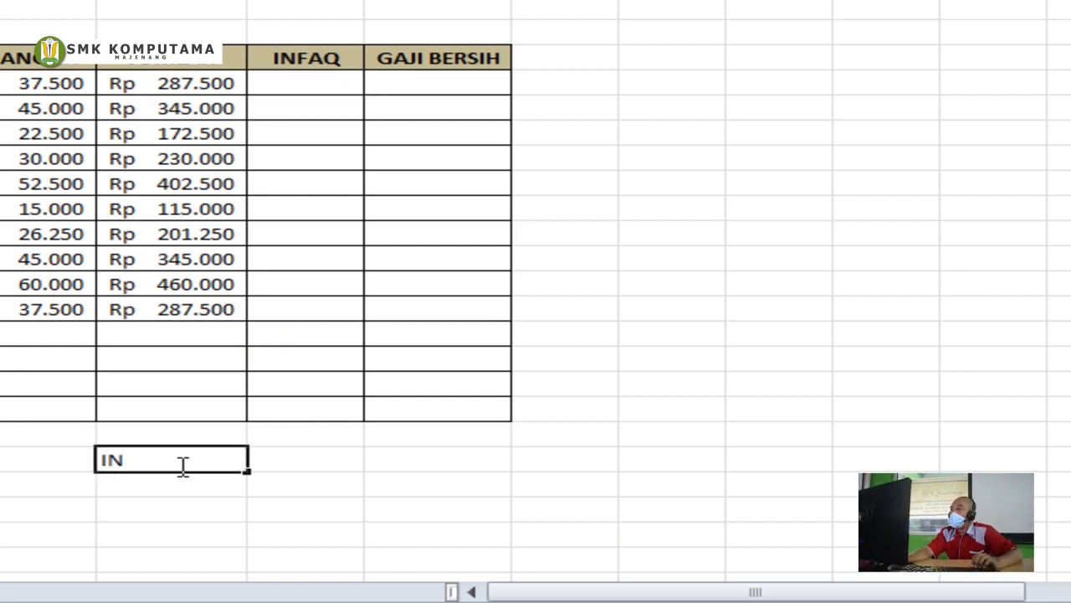
{"action": "type", "text": "FAK"}
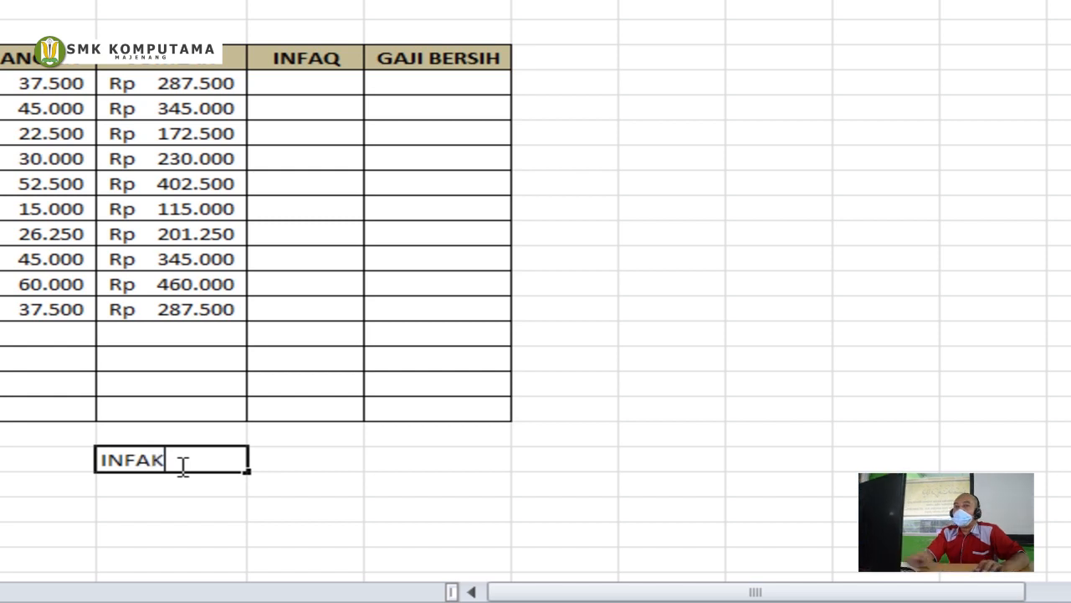
{"action": "type", "text": " KHU"}
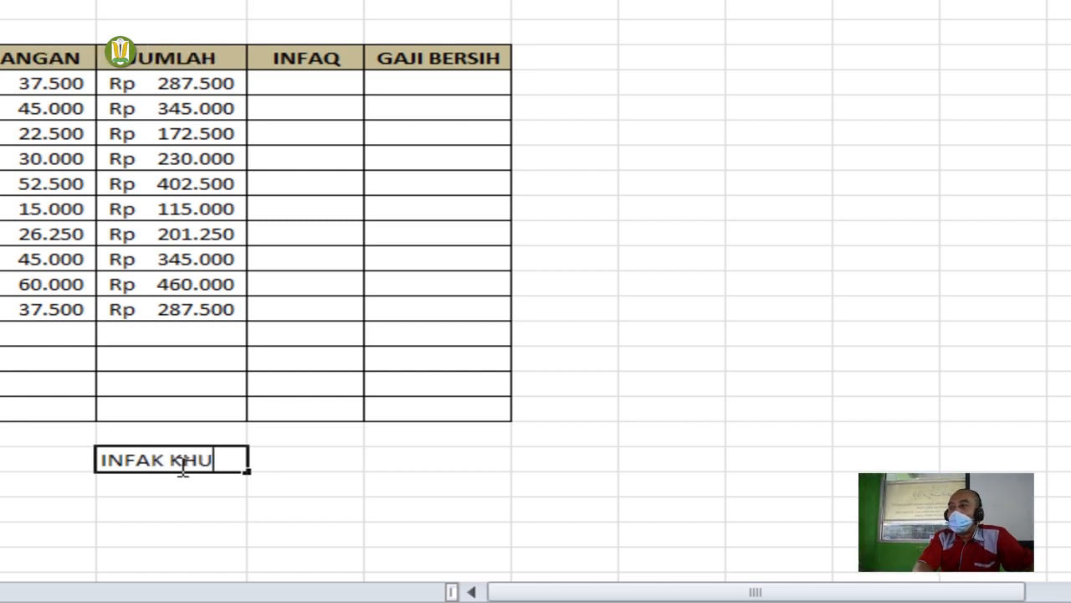
{"action": "type", "text": "SUS YANG "}
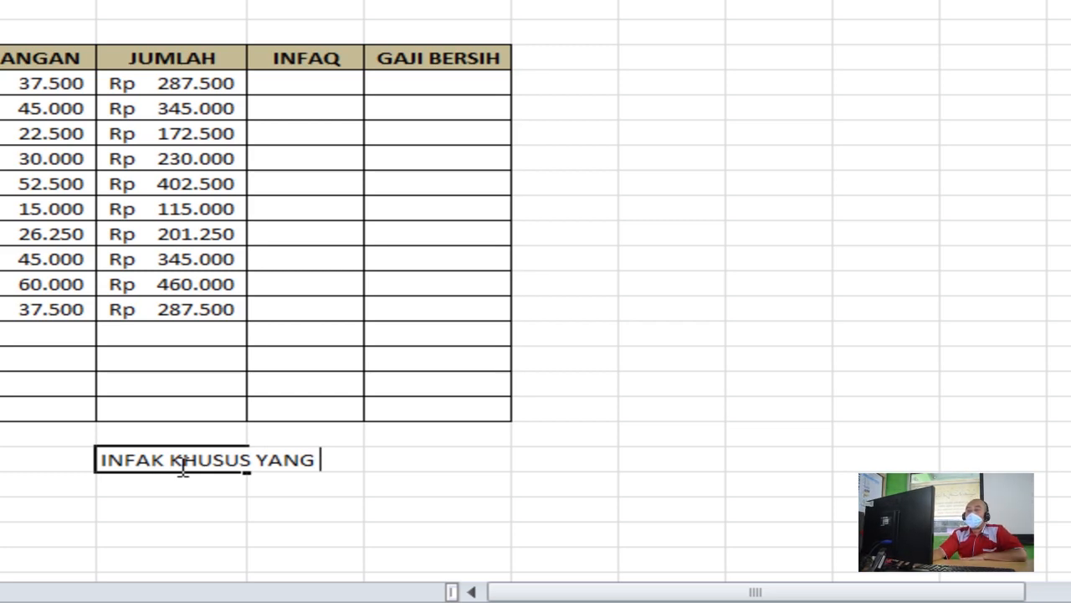
{"action": "type", "text": "JUMLAH GA"}
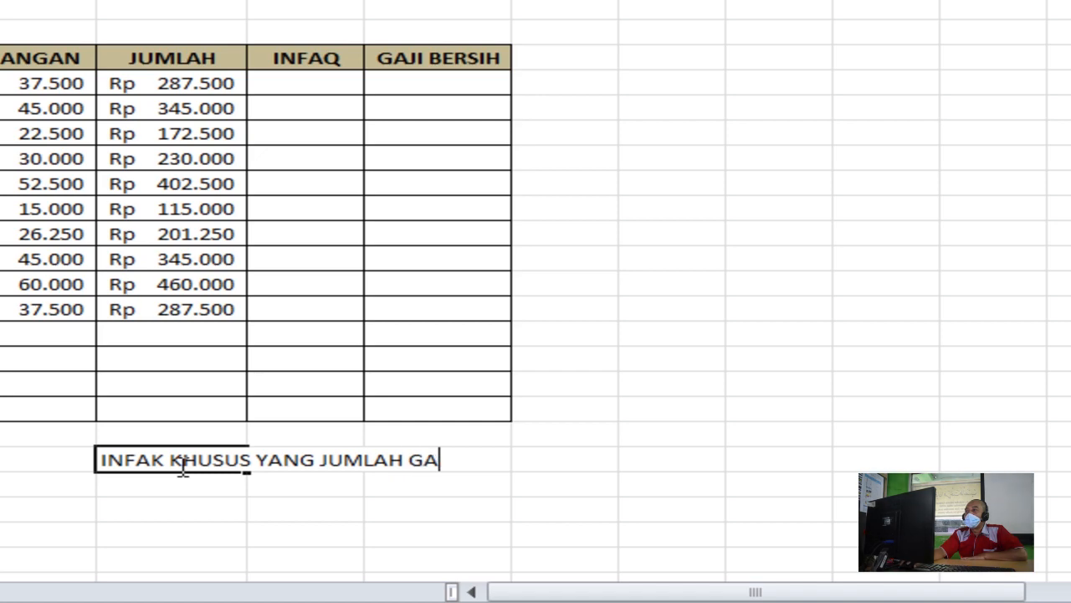
{"action": "type", "text": "JINYA DIATAS"}
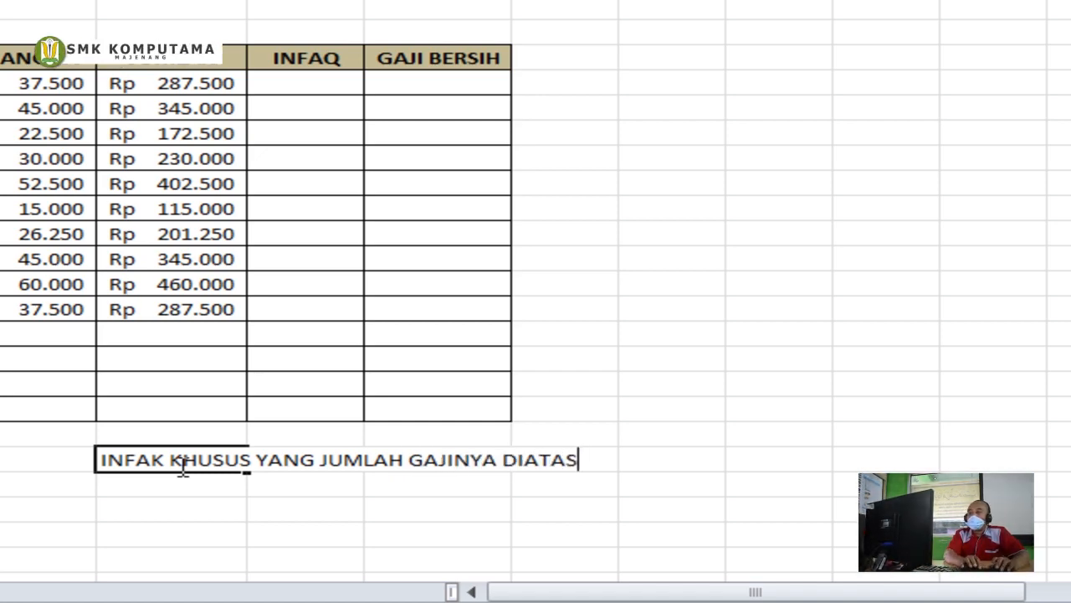
{"action": "type", "text": " 300"}
{"action": "key", "text": "BackSpace"}
{"action": "key", "text": "BackSpace"}
{"action": "type", "text": "rP"}
{"action": "key", "text": "BackSpace"}
{"action": "key", "text": "BackSpace"}
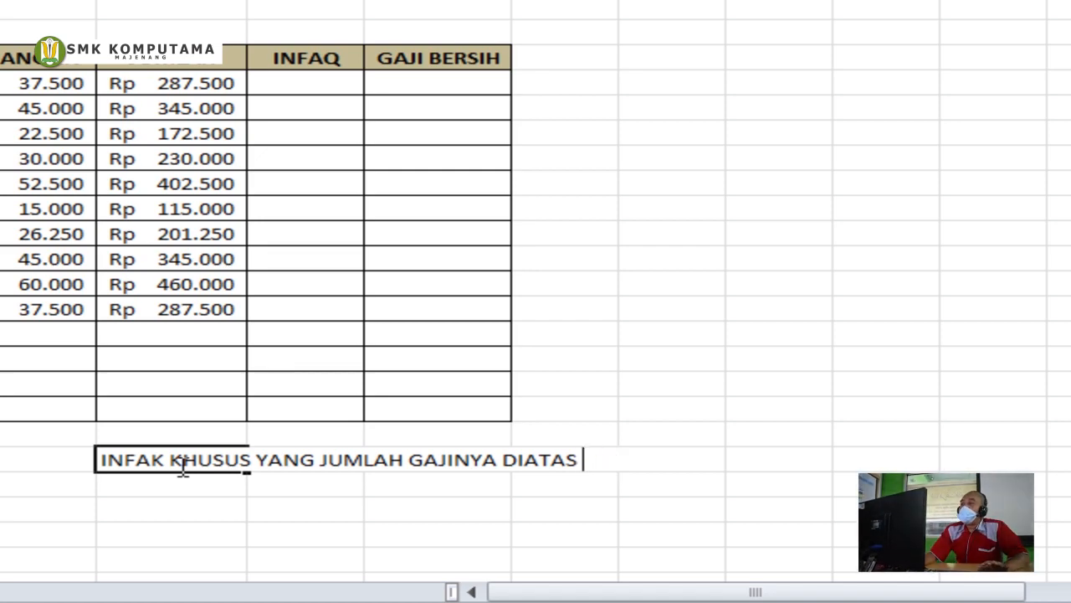
{"action": "type", "text": "RP."}
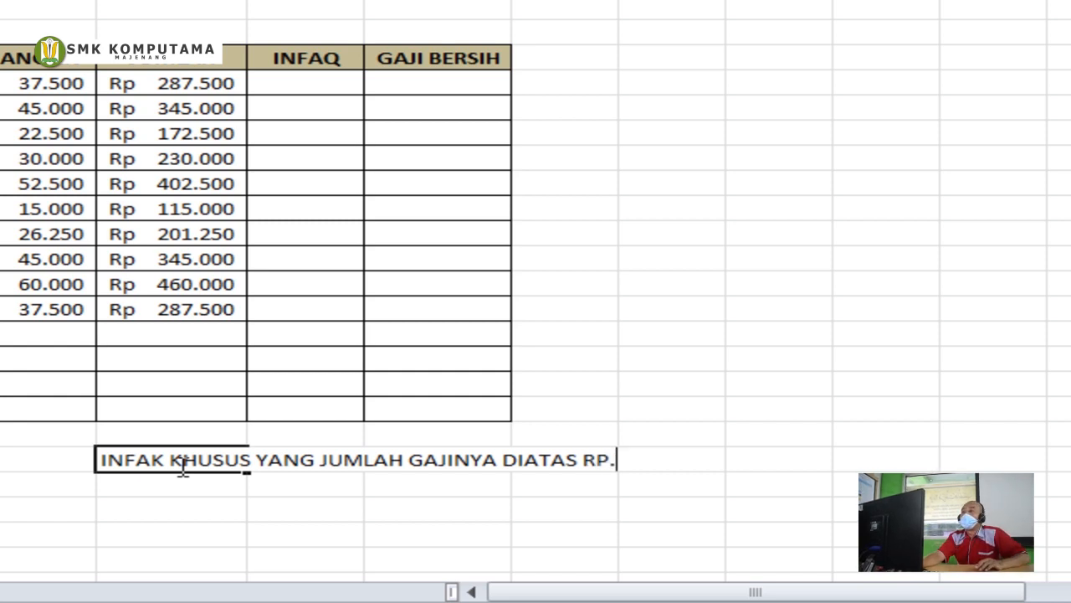
{"action": "type", "text": "300.000"}
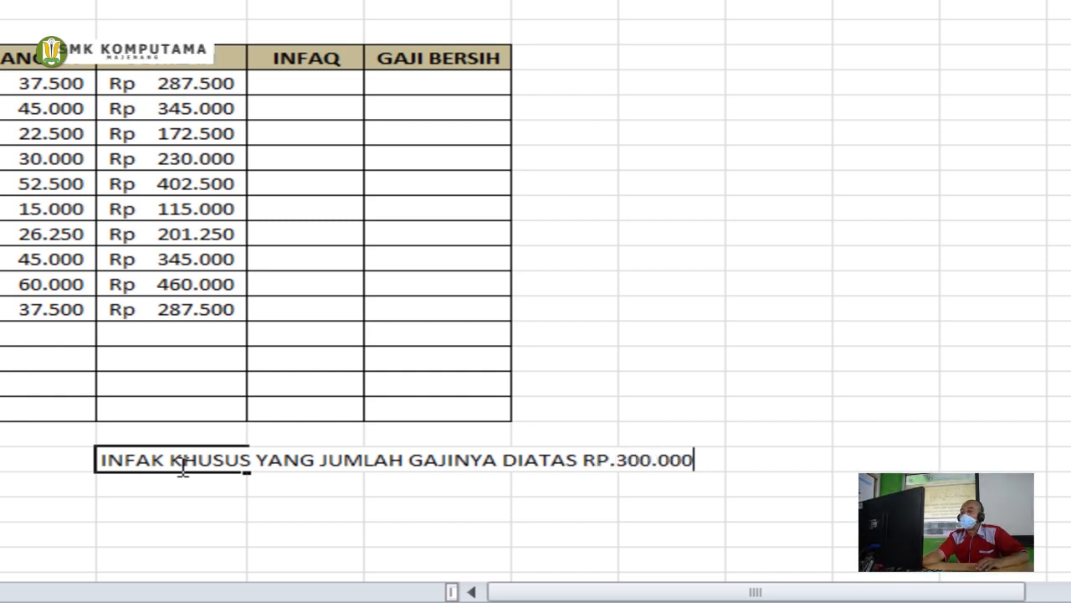
{"action": "key", "text": "Return"}
{"action": "type", "text": "SEB"}
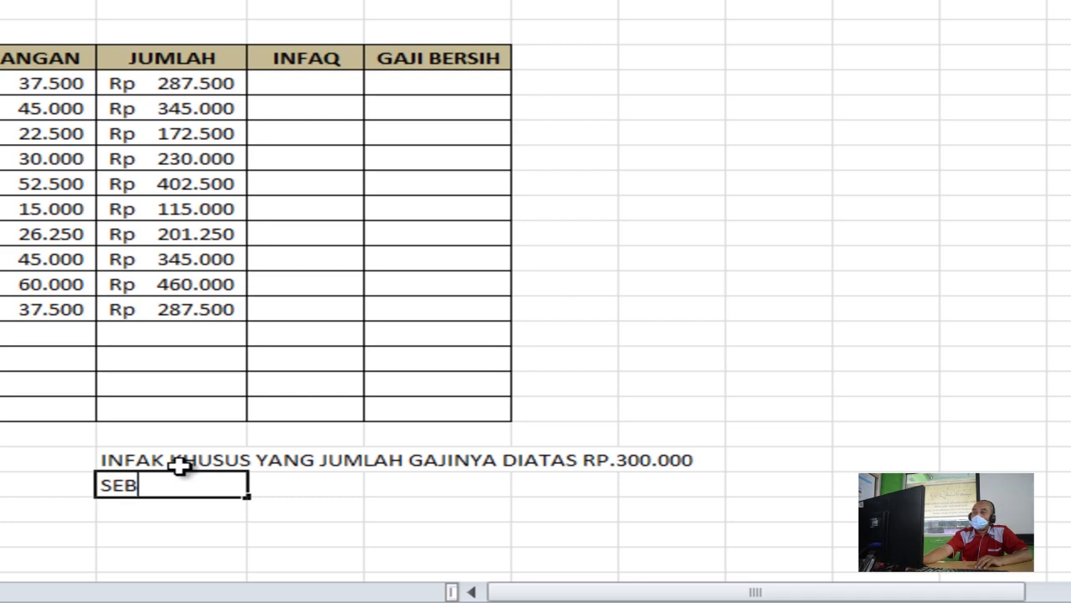
{"action": "type", "text": "ESAR 10%"}
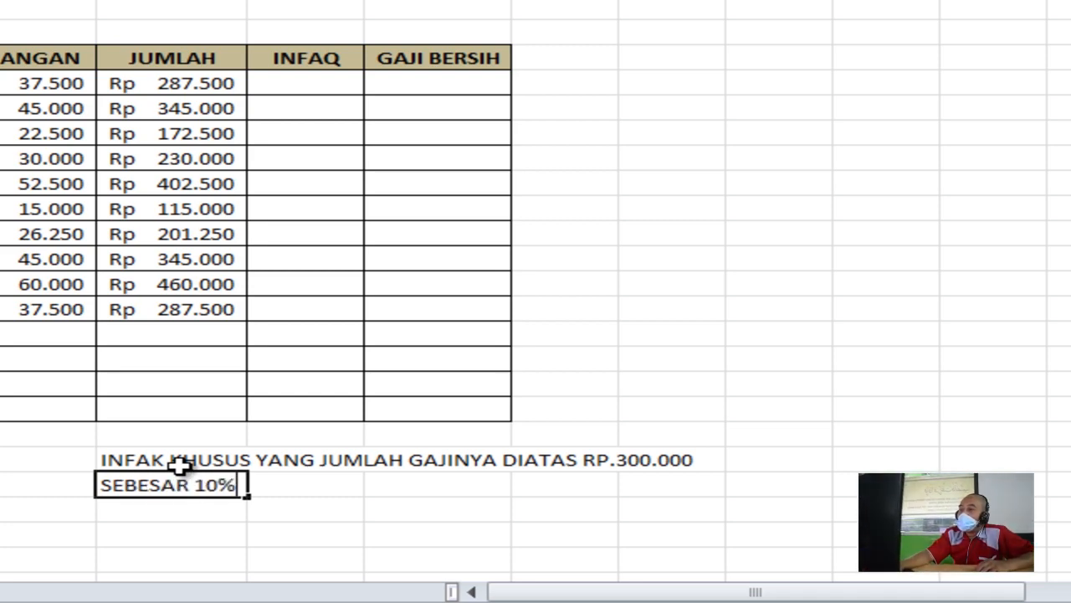
{"action": "key", "text": "Return"}
{"action": "key", "text": "Up"}
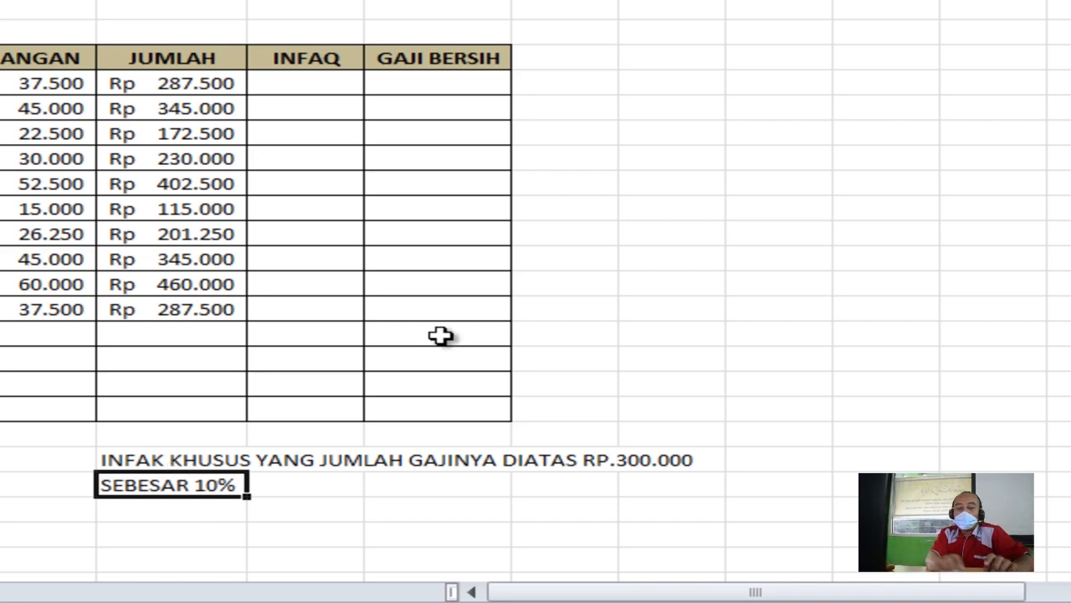
{"action": "left_click", "coordinate": [297, 82]}
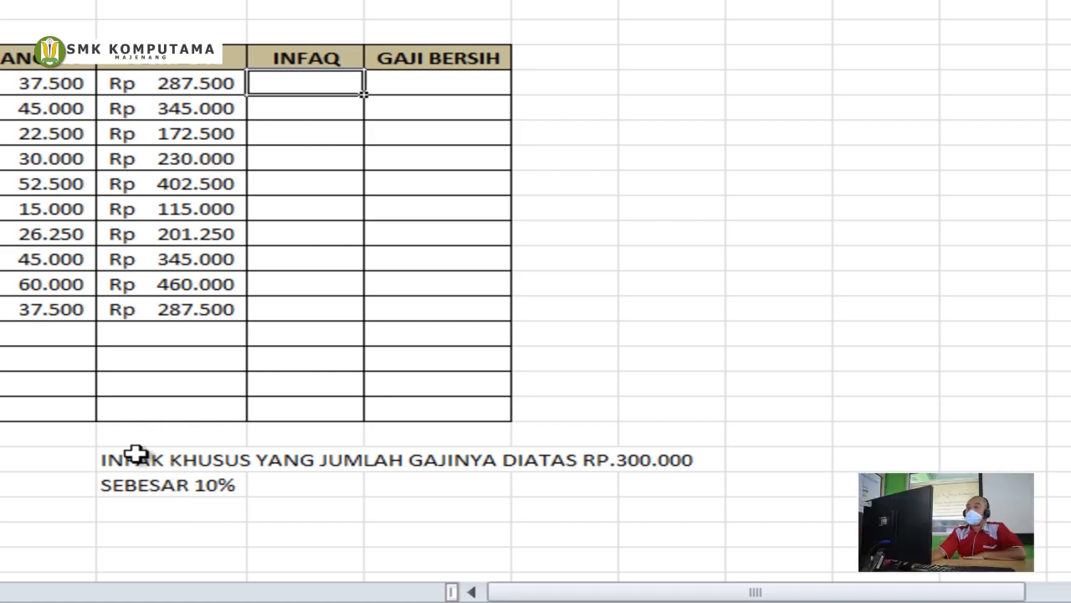
{"action": "left_click", "coordinate": [109, 458]}
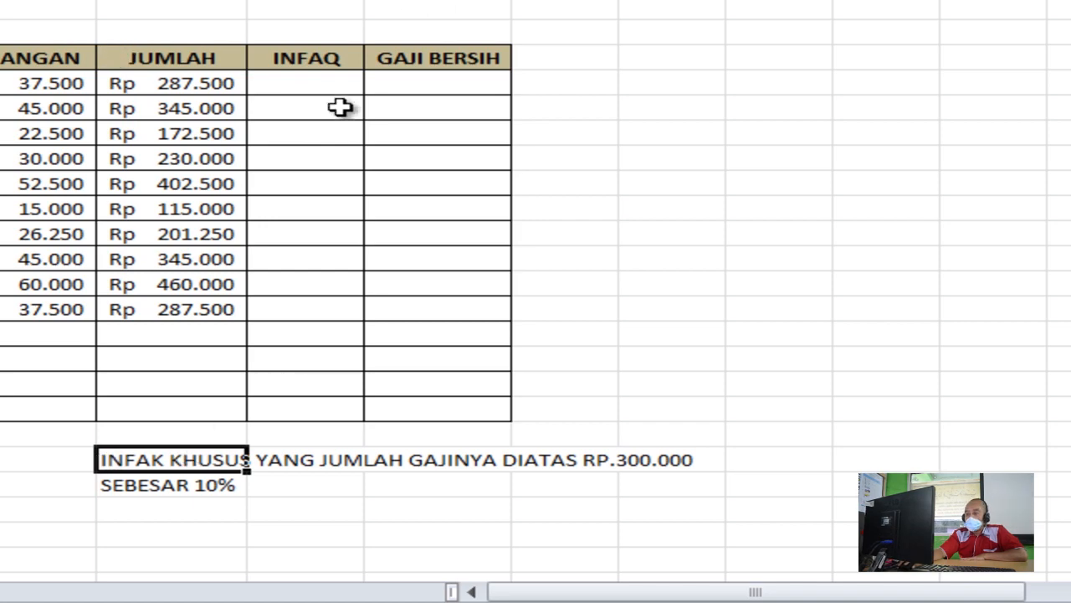
{"action": "left_click", "coordinate": [318, 83]}
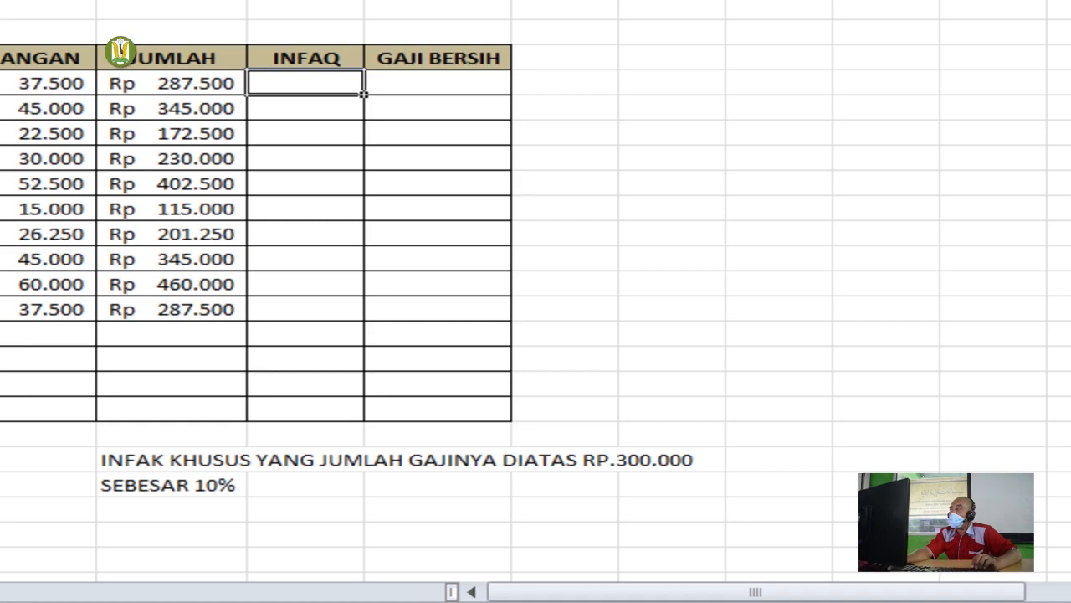
Enter =IF(E6>=300000;10%;0) in F6, highlighting its condition and 10% parts
{"action": "type", "text": "="}
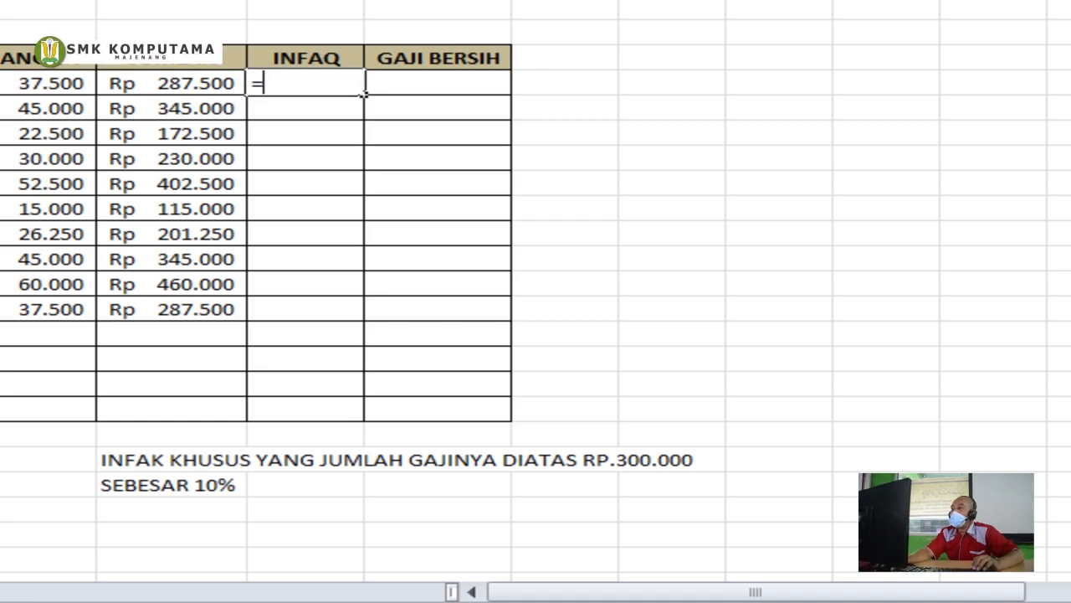
{"action": "type", "text": "IF("}
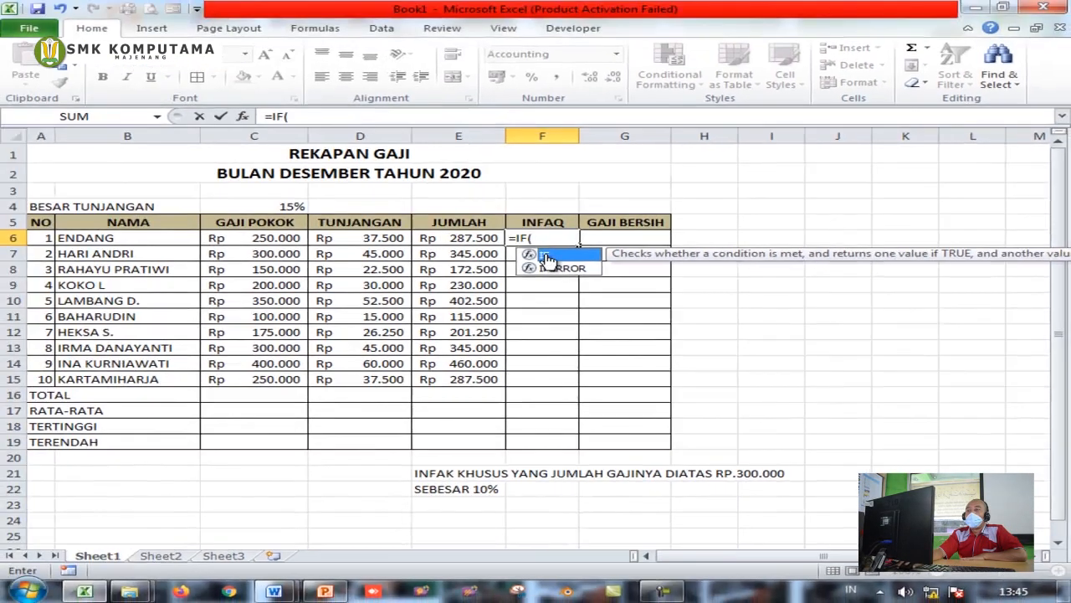
{"action": "double_click", "coordinate": [314, 115]}
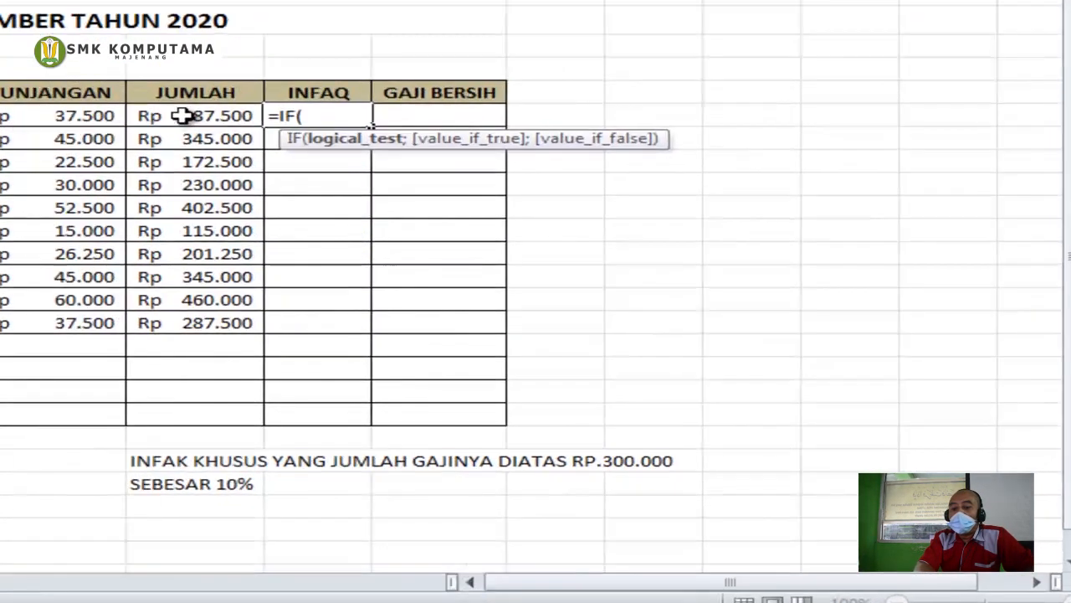
{"action": "left_click", "coordinate": [463, 237]}
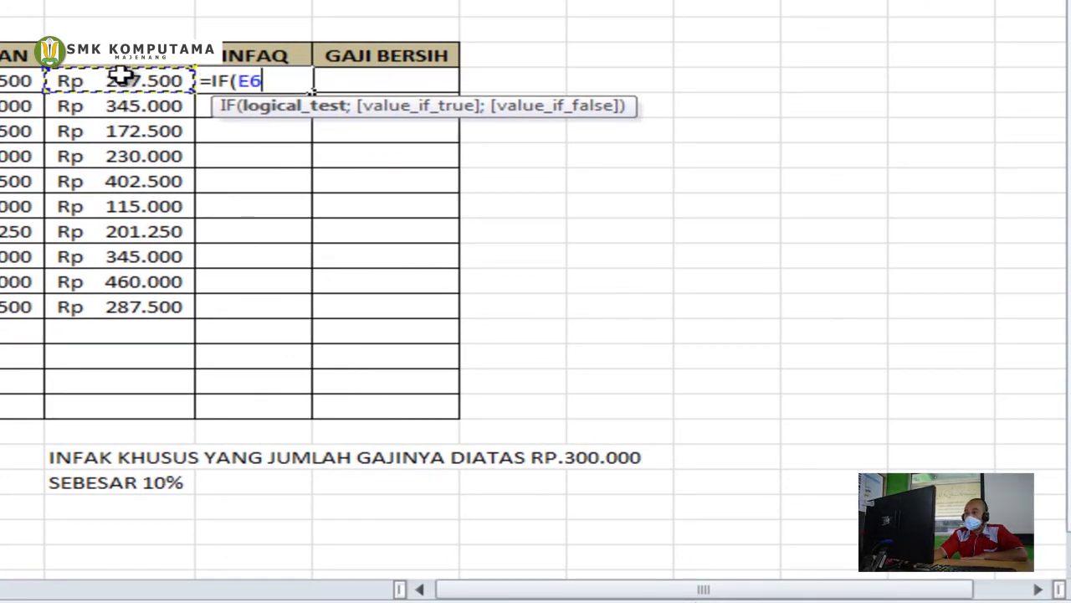
{"action": "type", "text": ">=300"}
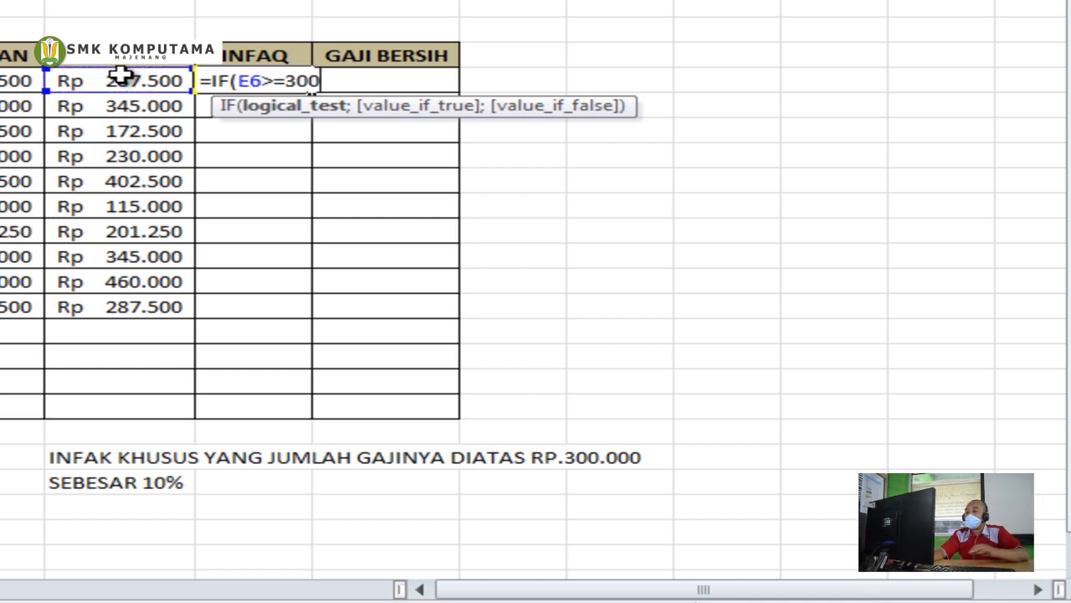
{"action": "type", "text": "000"}
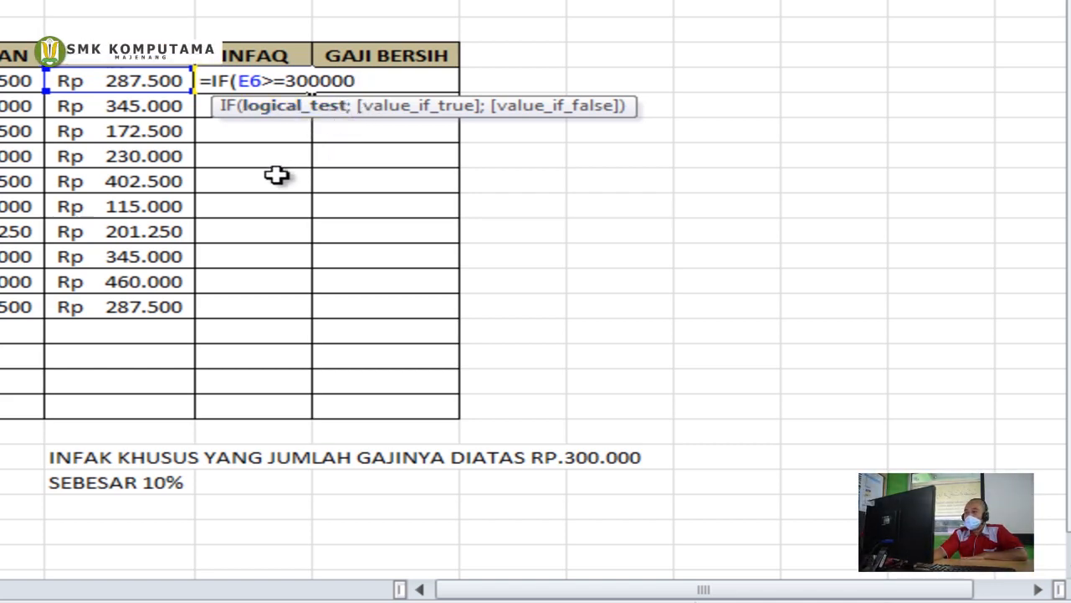
{"action": "type", "text": ";"}
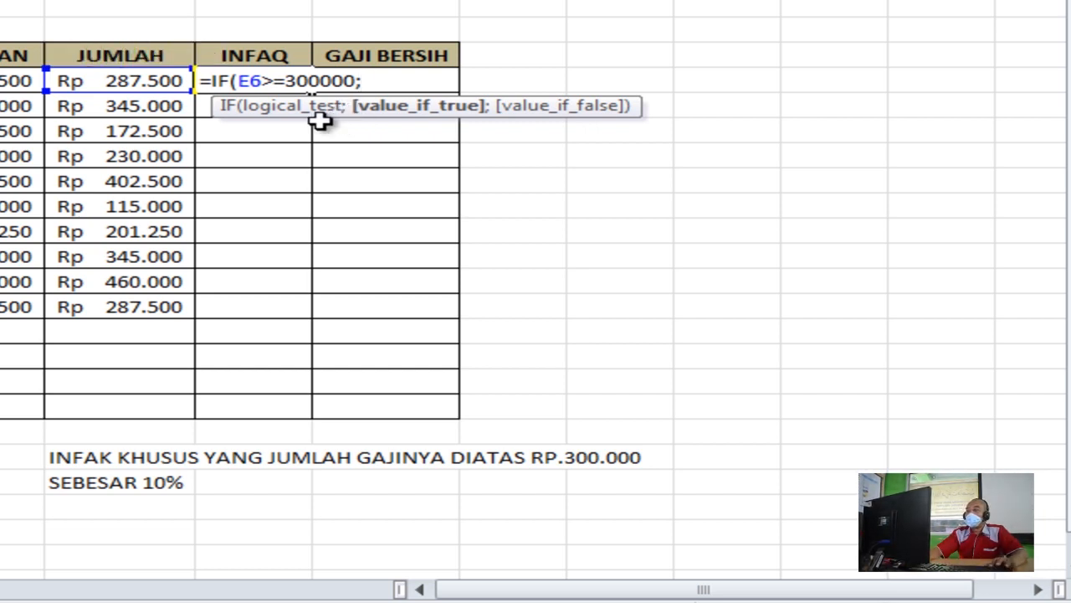
{"action": "type", "text": ";"}
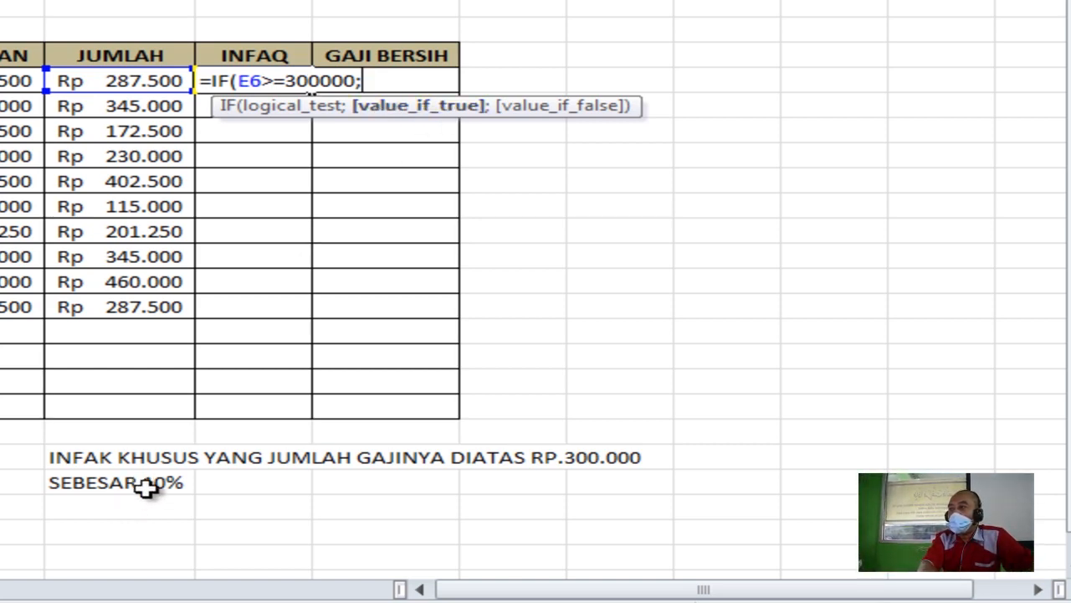
{"action": "type", "text": "10"}
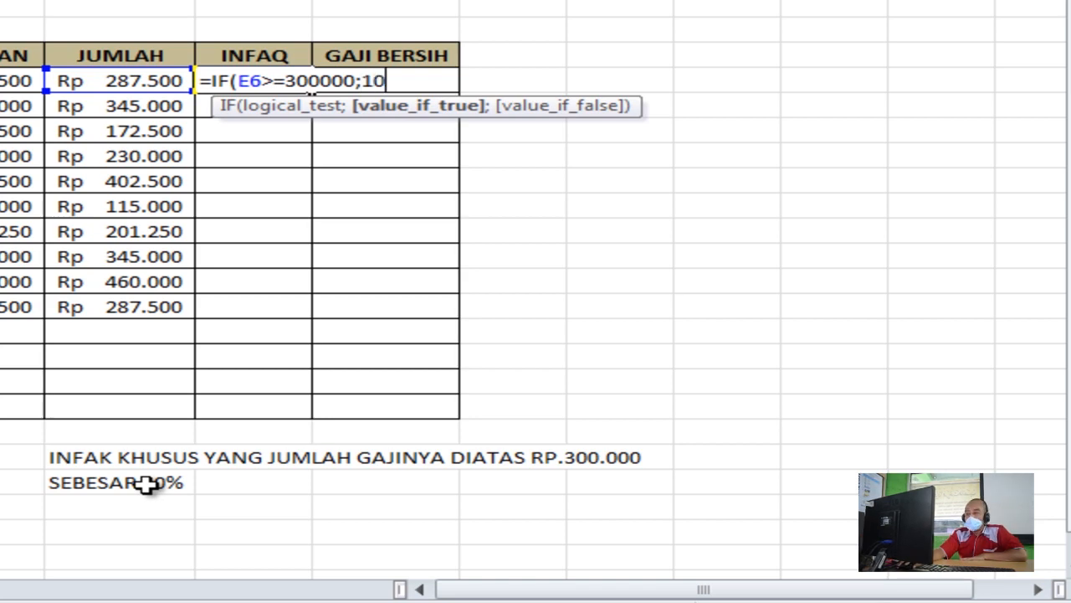
{"action": "type", "text": "%"}
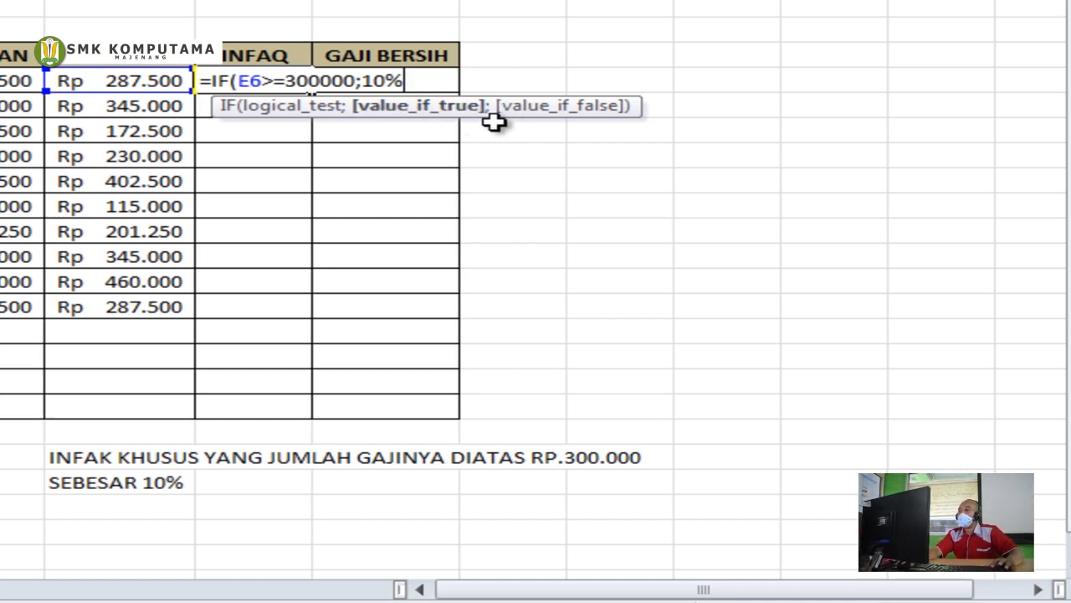
{"action": "type", "text": ";"}
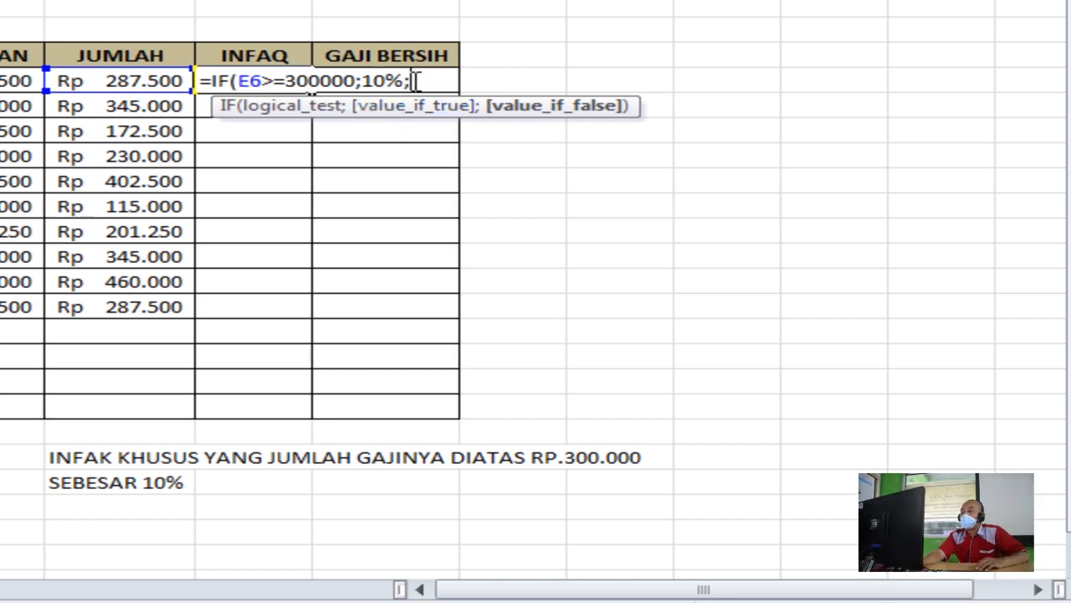
{"action": "type", "text": "0"}
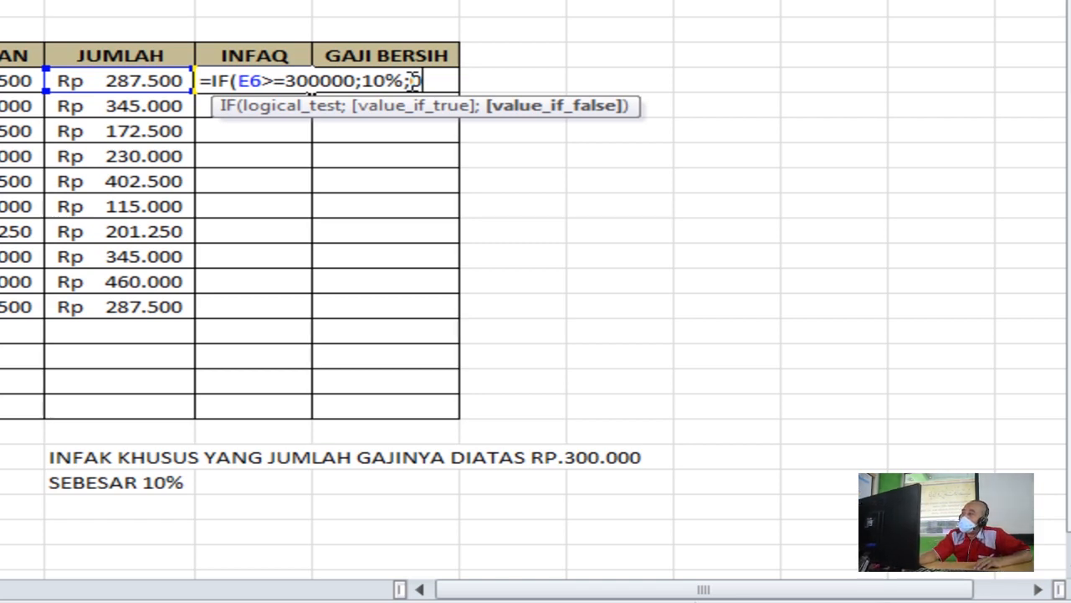
{"action": "type", "text": ")"}
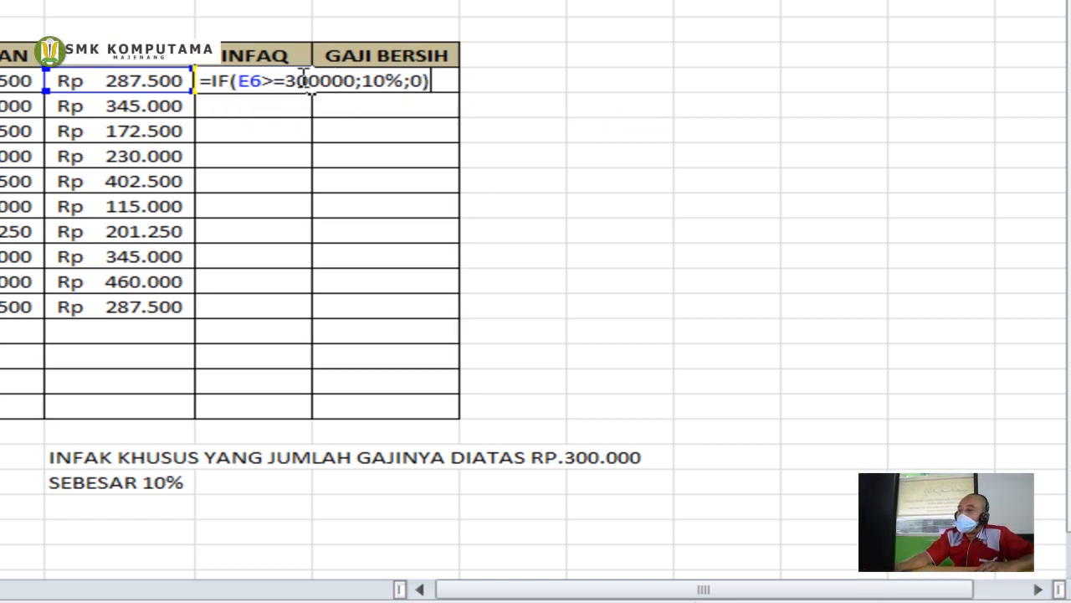
{"action": "left_click_drag", "start_coordinate": [240, 80], "coordinate": [356, 83]}
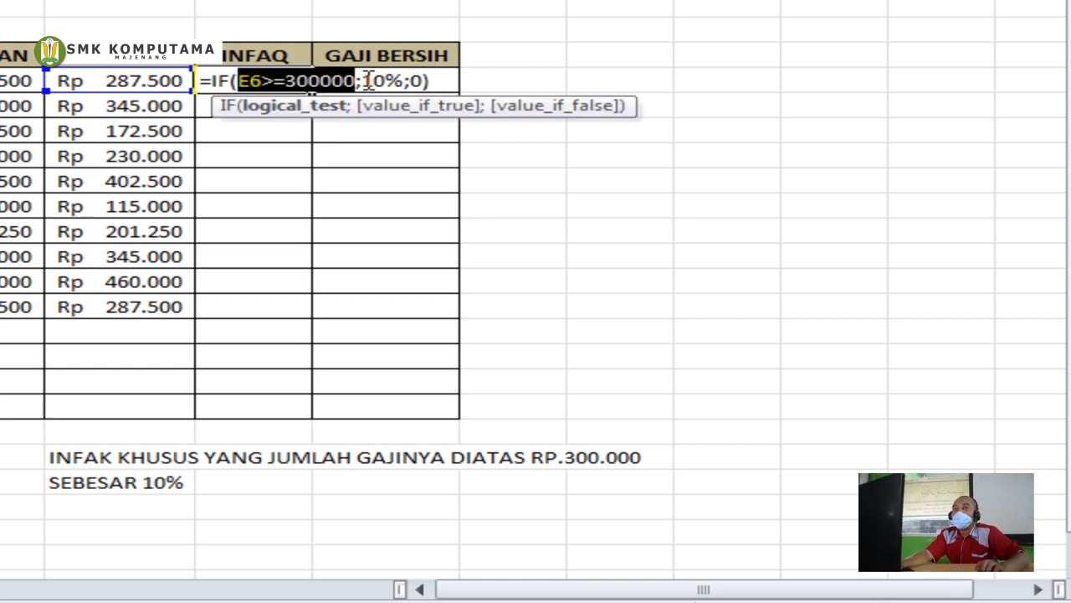
{"action": "left_click_drag", "start_coordinate": [362, 80], "coordinate": [403, 82]}
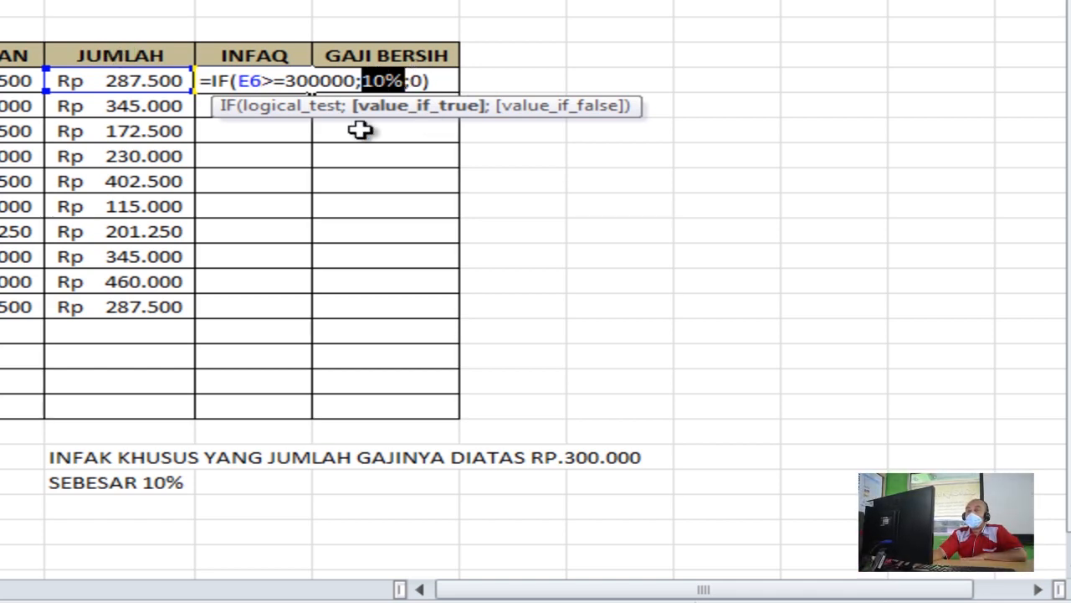
{"action": "key", "text": "Return"}
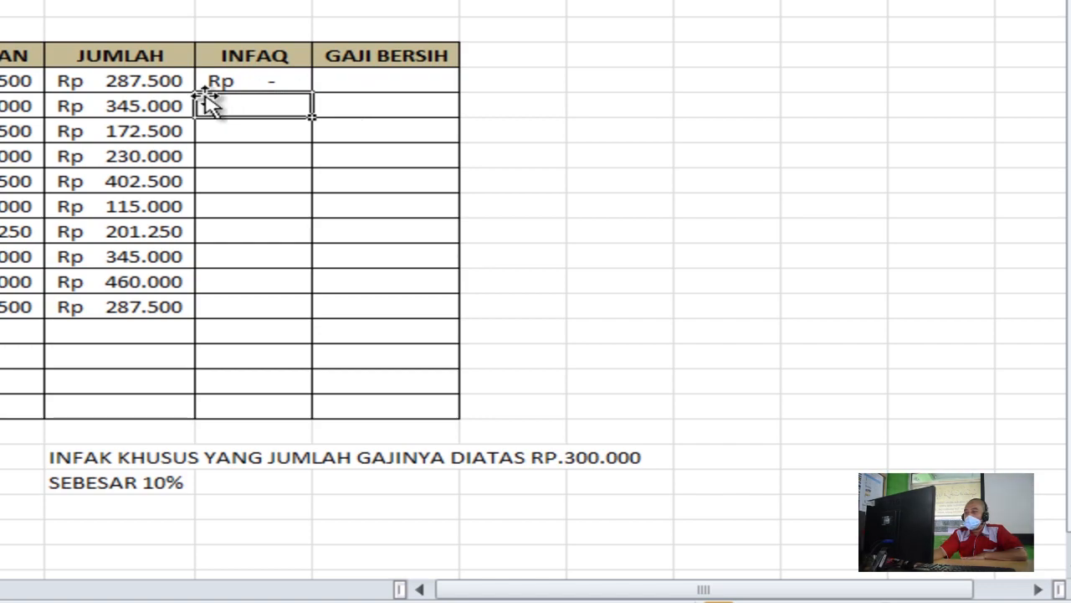
Fill the INFAQ IF formula from F6 down to F15 and reduce F7's decimal places
{"action": "left_click", "coordinate": [237, 82]}
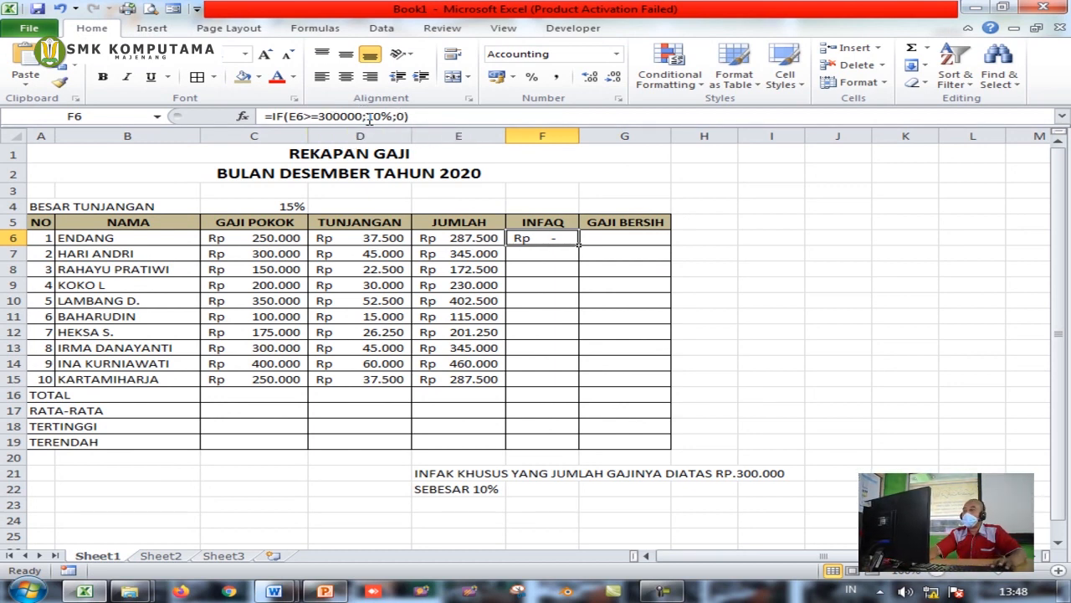
{"action": "left_click_drag", "start_coordinate": [582, 246], "coordinate": [570, 381]}
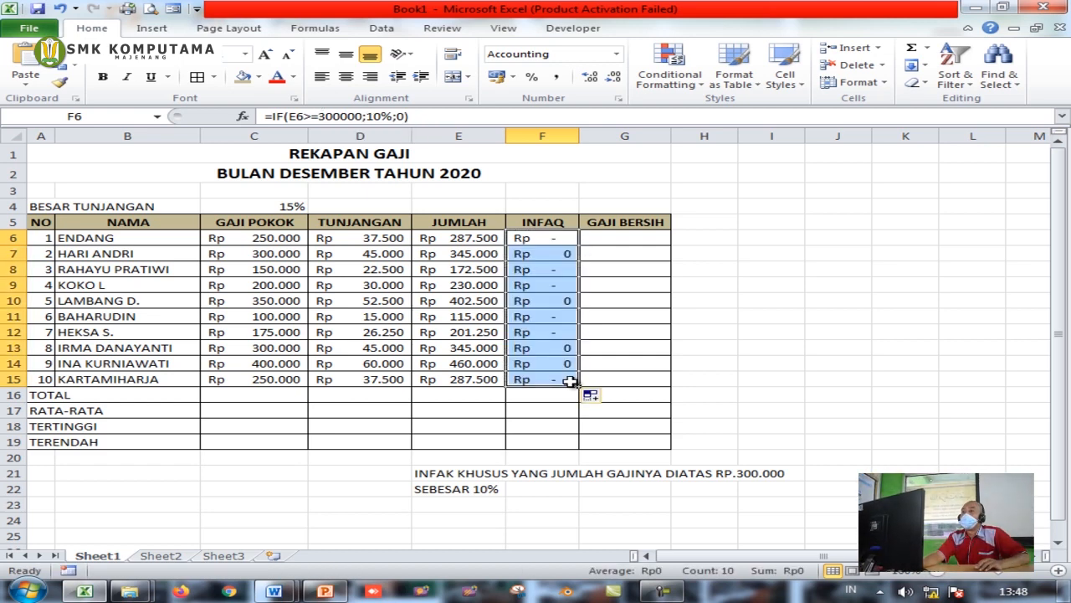
{"action": "left_click", "coordinate": [559, 256]}
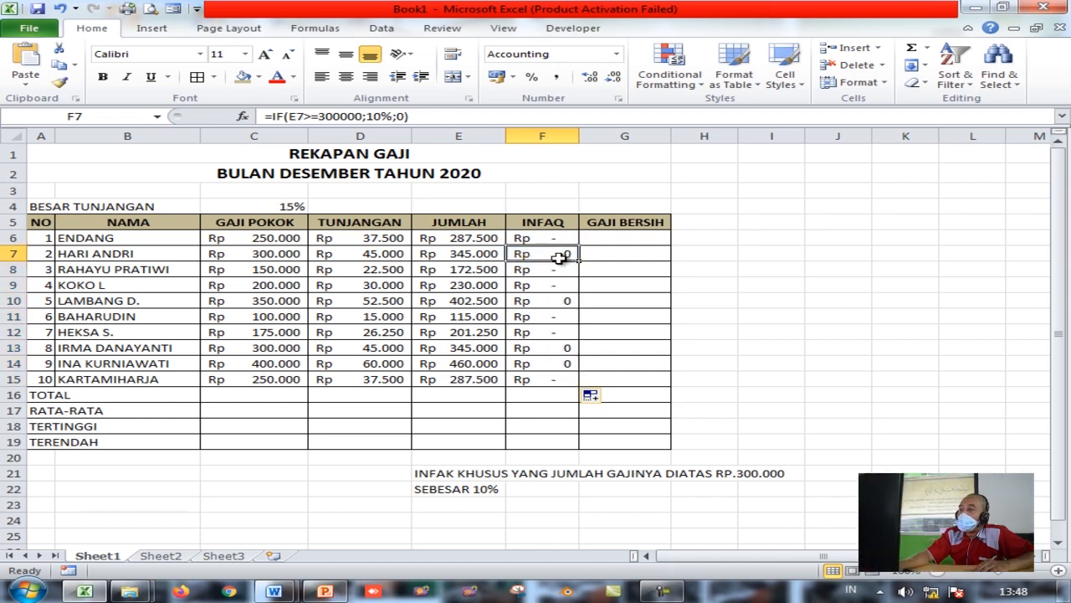
{"action": "left_click_drag", "start_coordinate": [553, 242], "coordinate": [554, 377]}
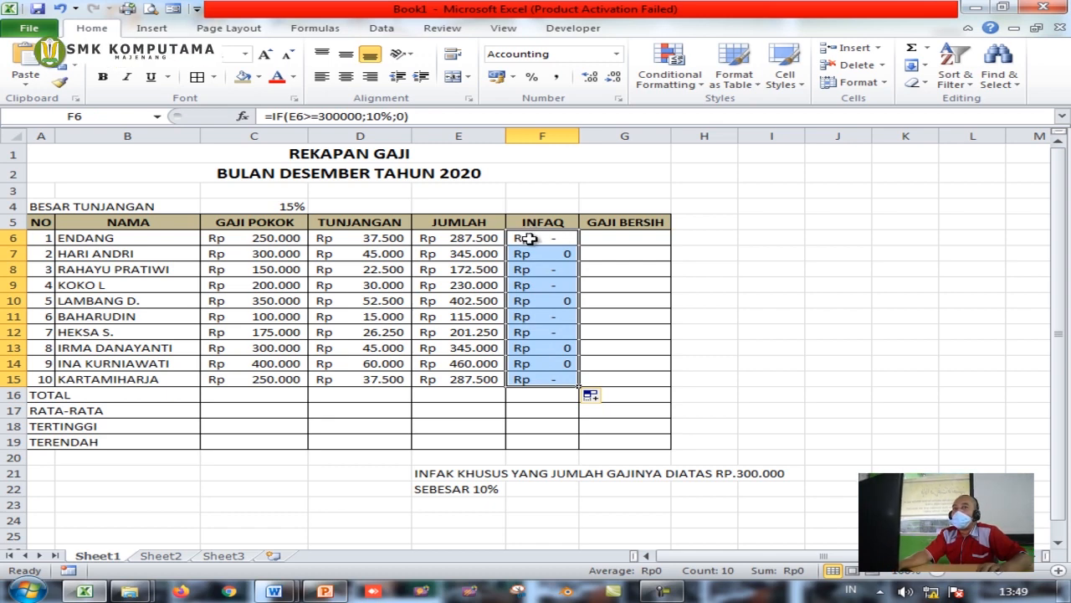
{"action": "left_click", "coordinate": [553, 256]}
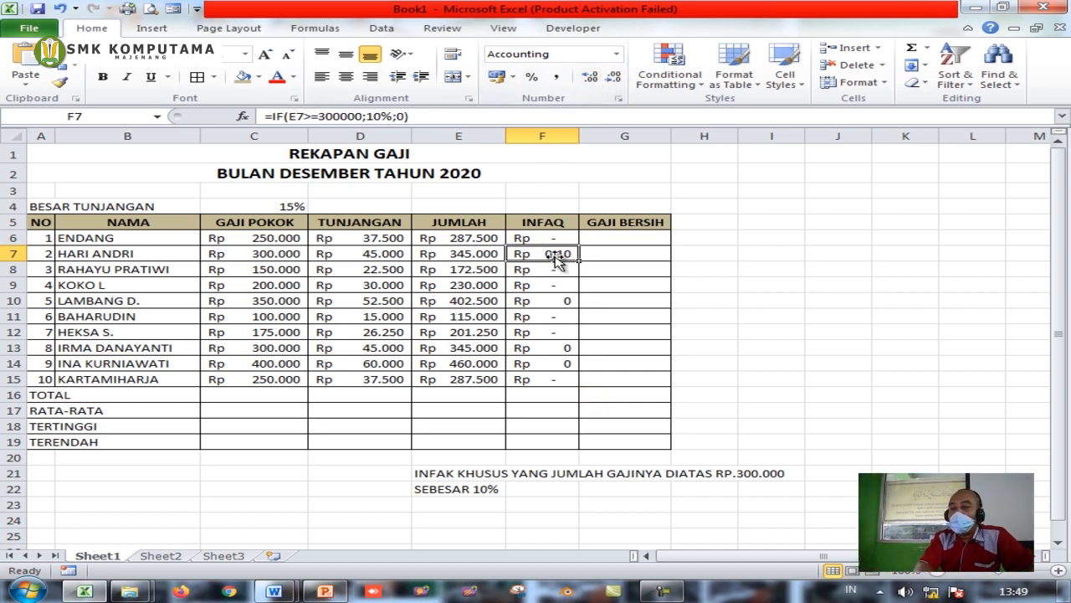
{"action": "left_click", "coordinate": [615, 78]}
{"action": "left_click", "coordinate": [615, 78]}
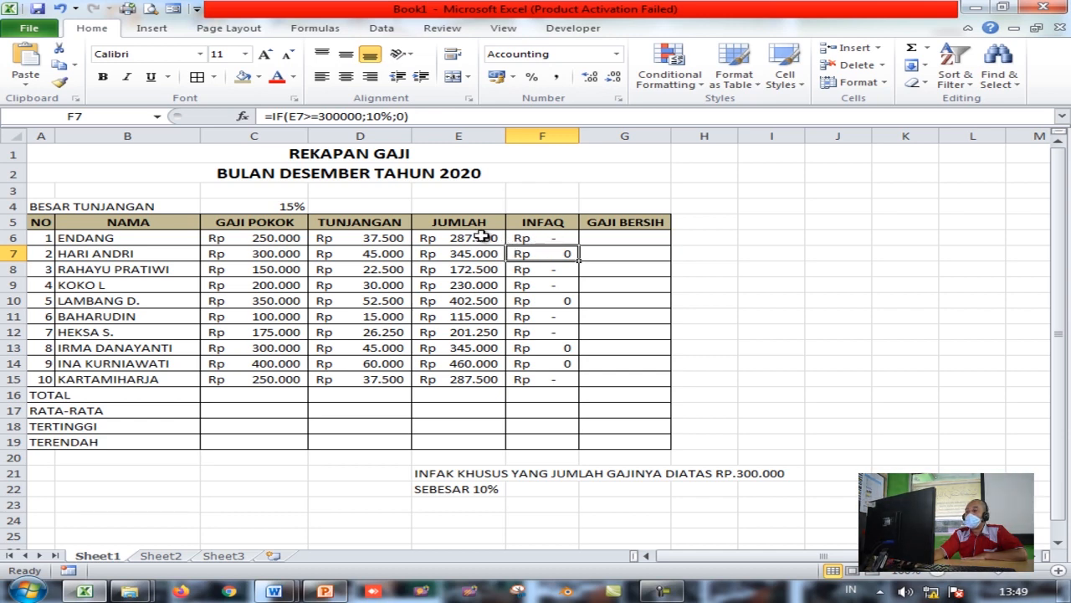
{"action": "left_click", "coordinate": [540, 240]}
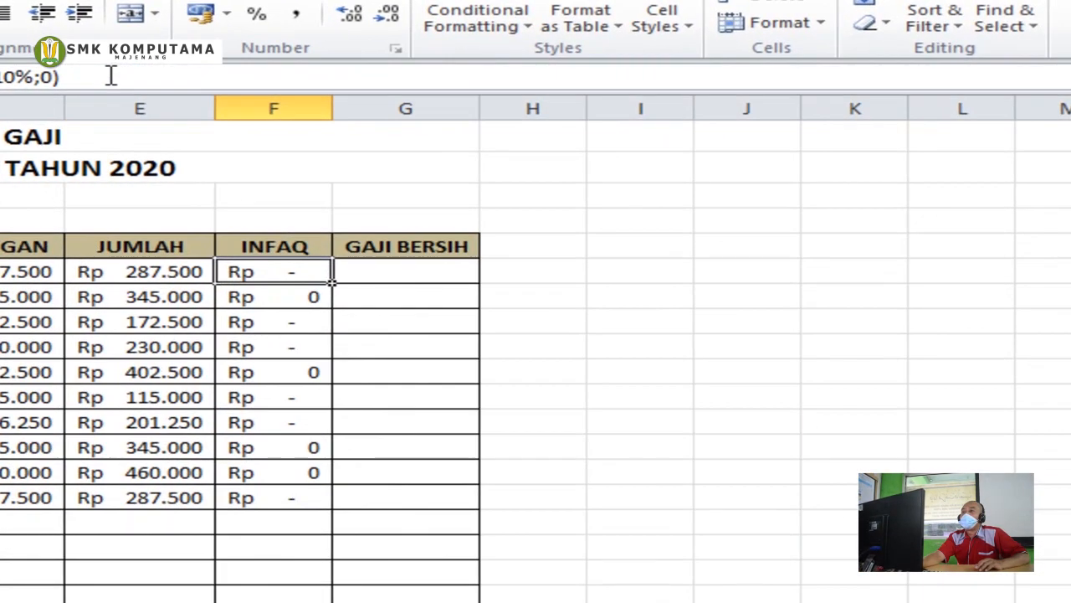
Append *E6 to F6's formula so INFAQ multiplies the IF result by JUMLAH
{"action": "left_click", "coordinate": [441, 117]}
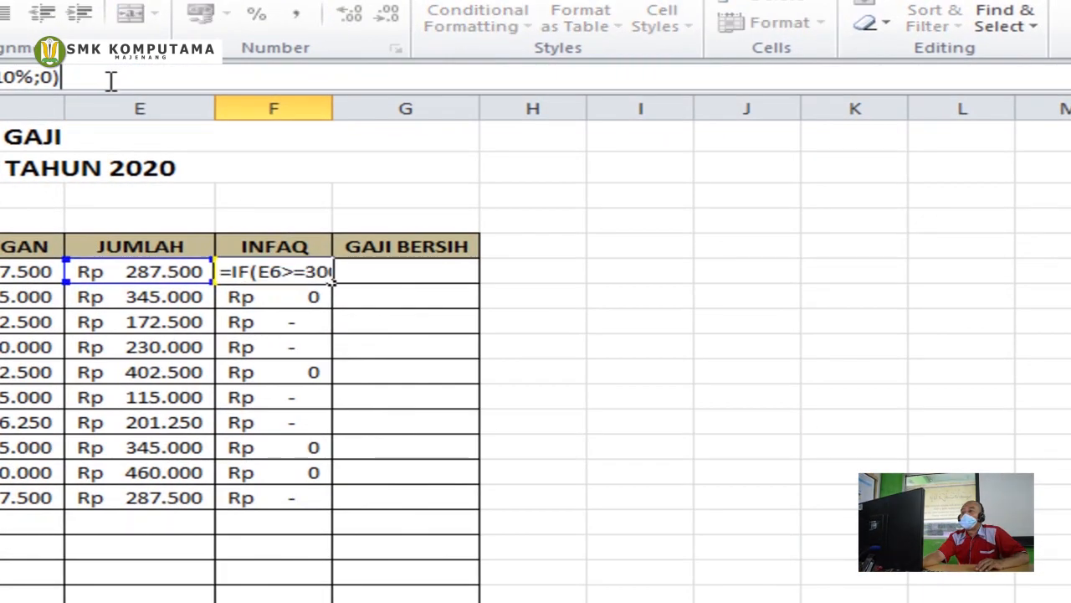
{"action": "type", "text": "*"}
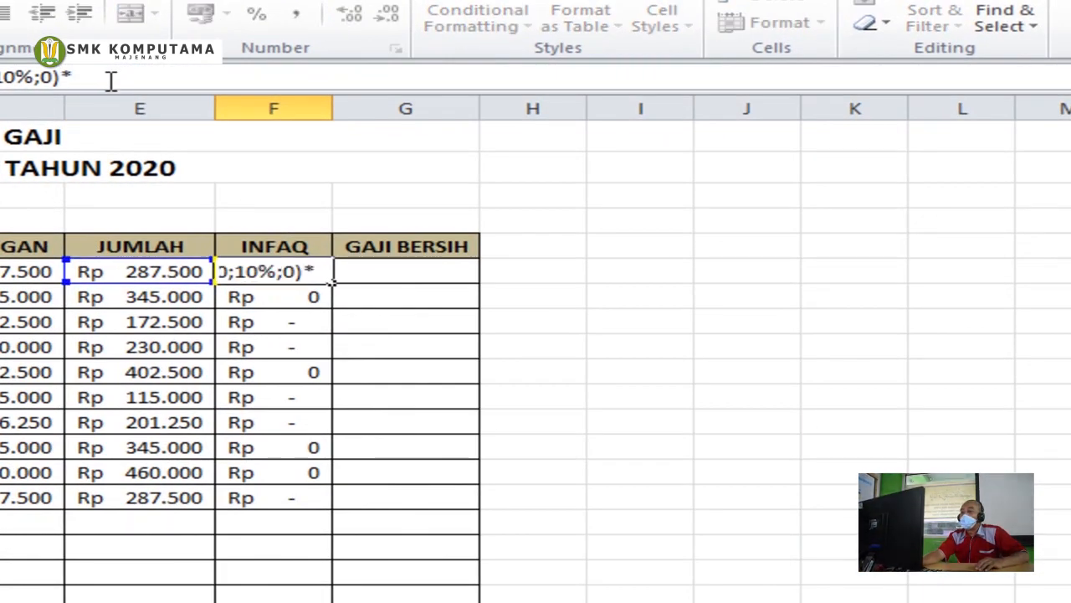
{"action": "left_click", "coordinate": [134, 271]}
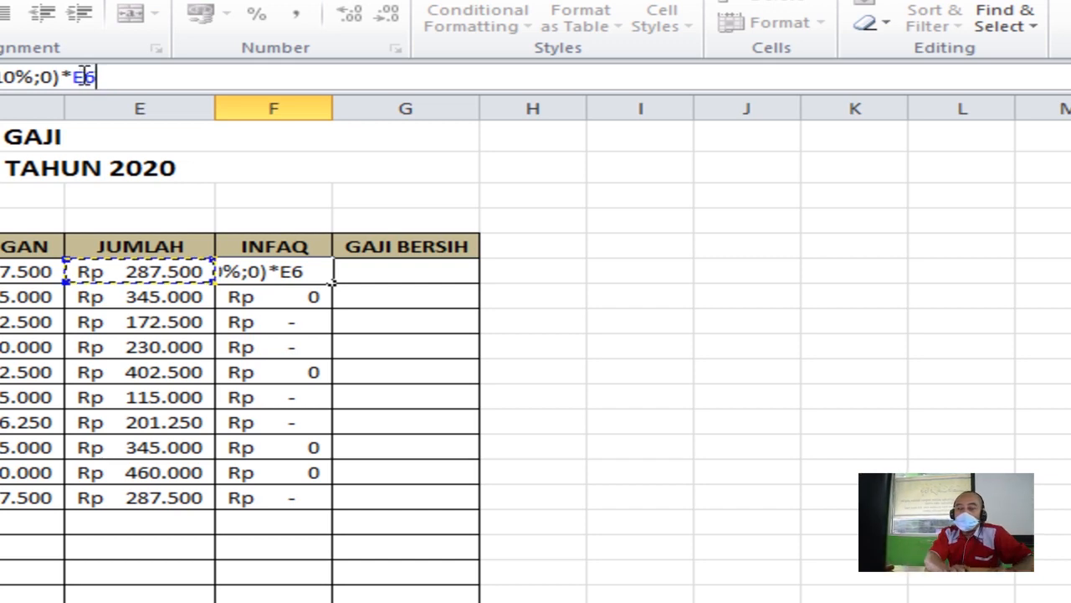
{"action": "key", "text": "Return"}
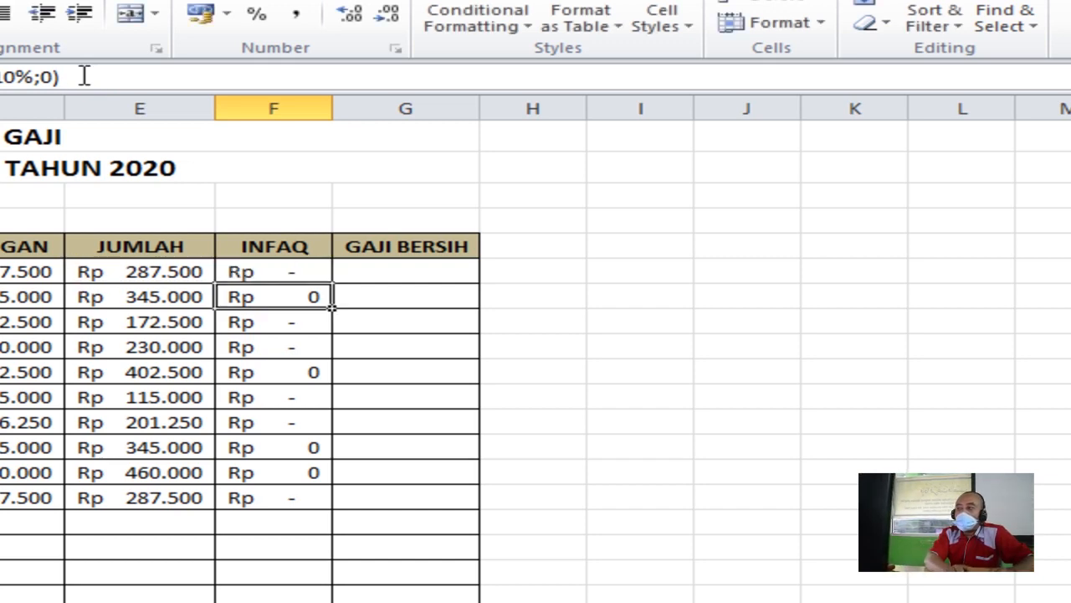
Fill the revised INFAQ formula down to F15, widen column F, and spot-check rows 7, 10, 14
{"action": "left_click", "coordinate": [314, 278]}
{"action": "left_click_drag", "start_coordinate": [333, 283], "coordinate": [338, 512]}
{"action": "left_click_drag", "start_coordinate": [333, 109], "coordinate": [363, 109]}
{"action": "left_click", "coordinate": [308, 295]}
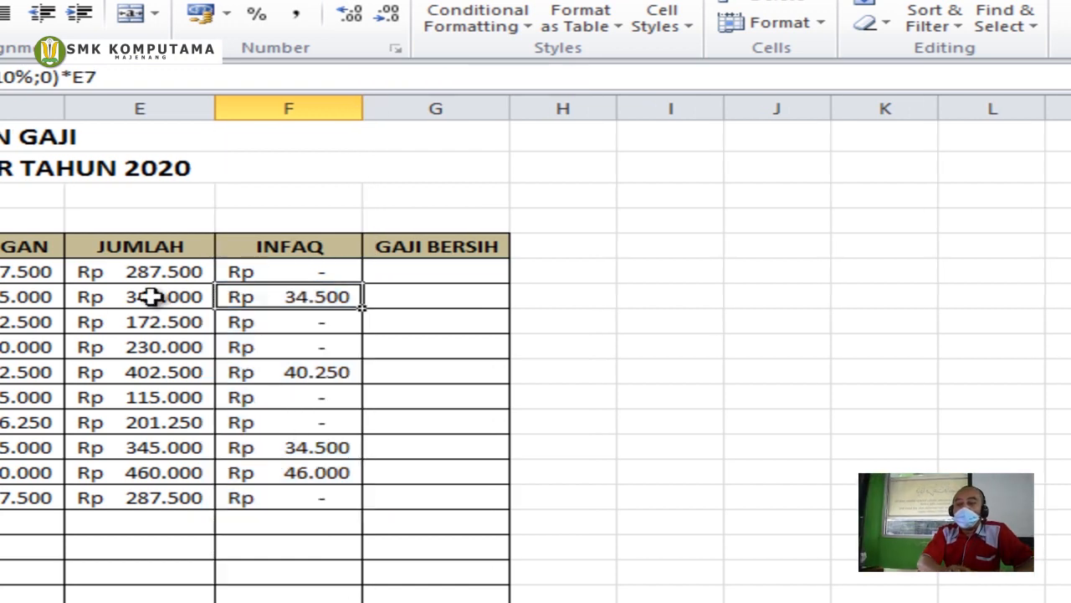
{"action": "left_click", "coordinate": [151, 299]}
{"action": "left_click", "coordinate": [335, 383]}
{"action": "left_click", "coordinate": [152, 373]}
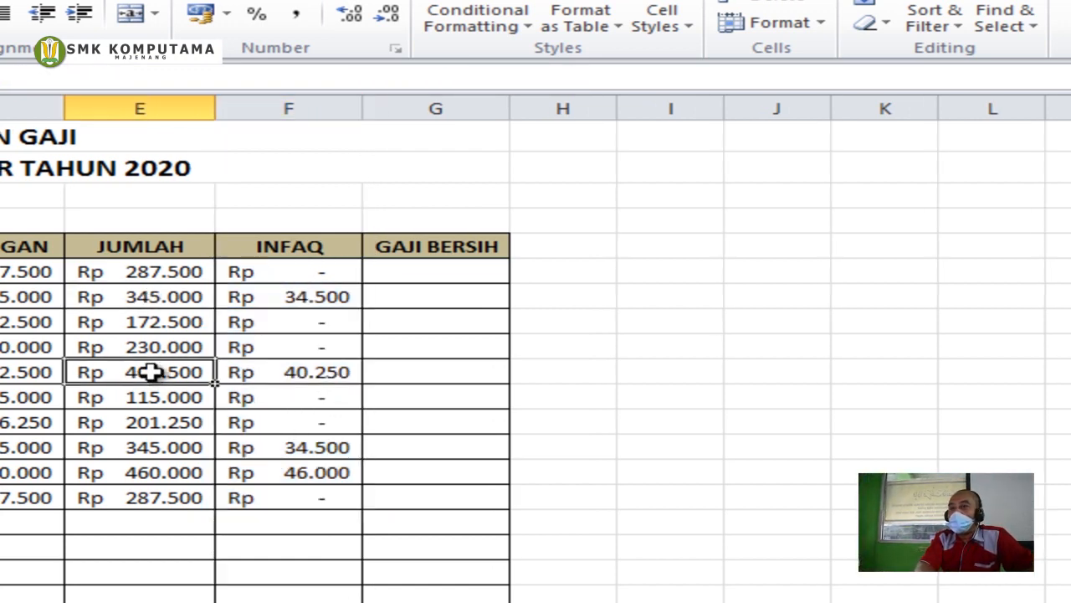
{"action": "left_click", "coordinate": [337, 473]}
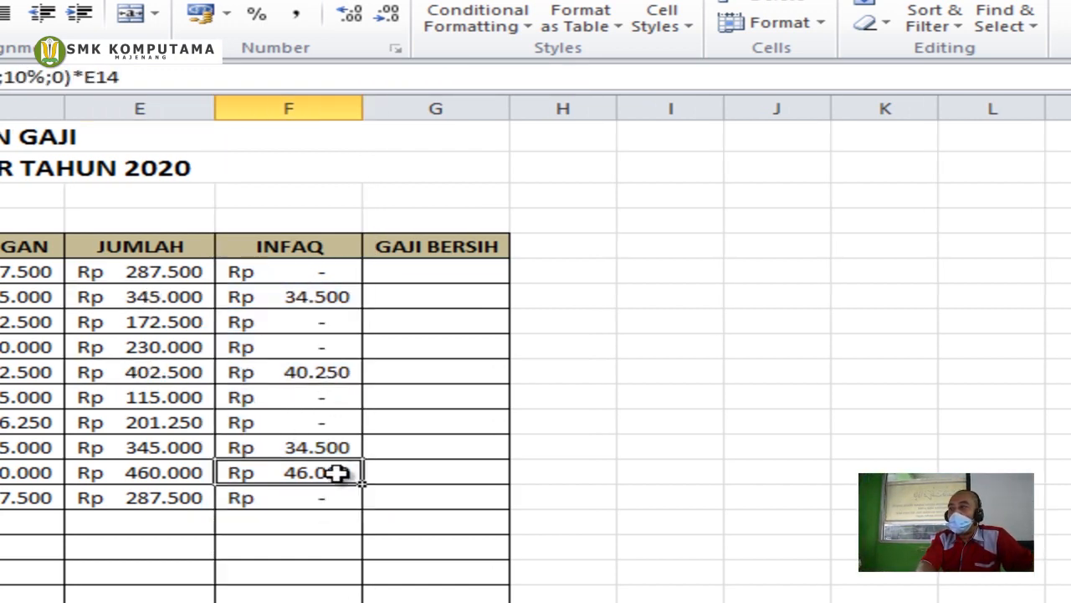
{"action": "left_click", "coordinate": [289, 272]}
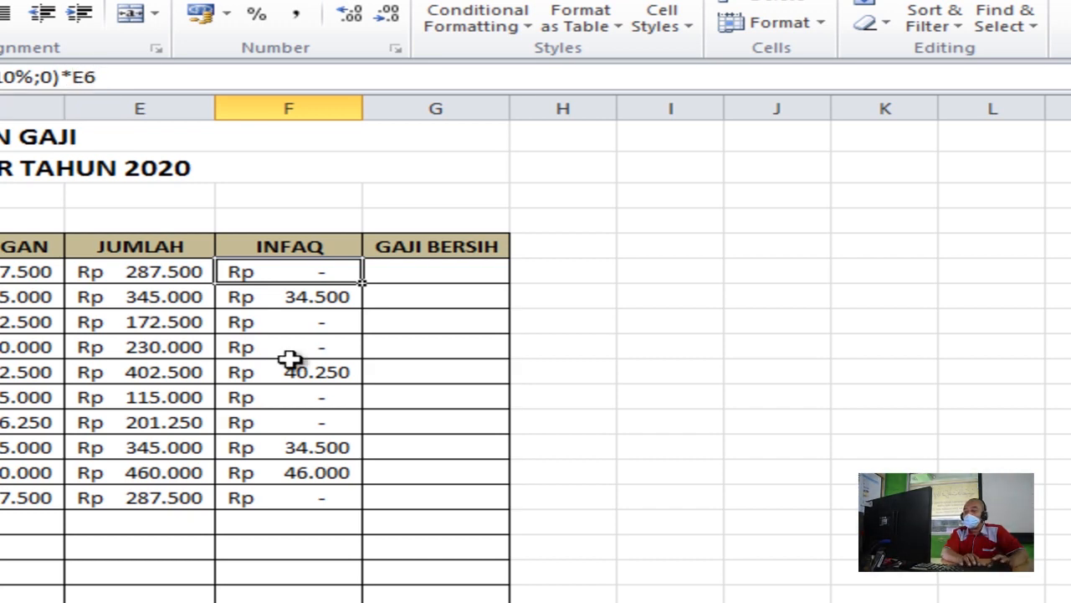
{"action": "left_click", "coordinate": [474, 266]}
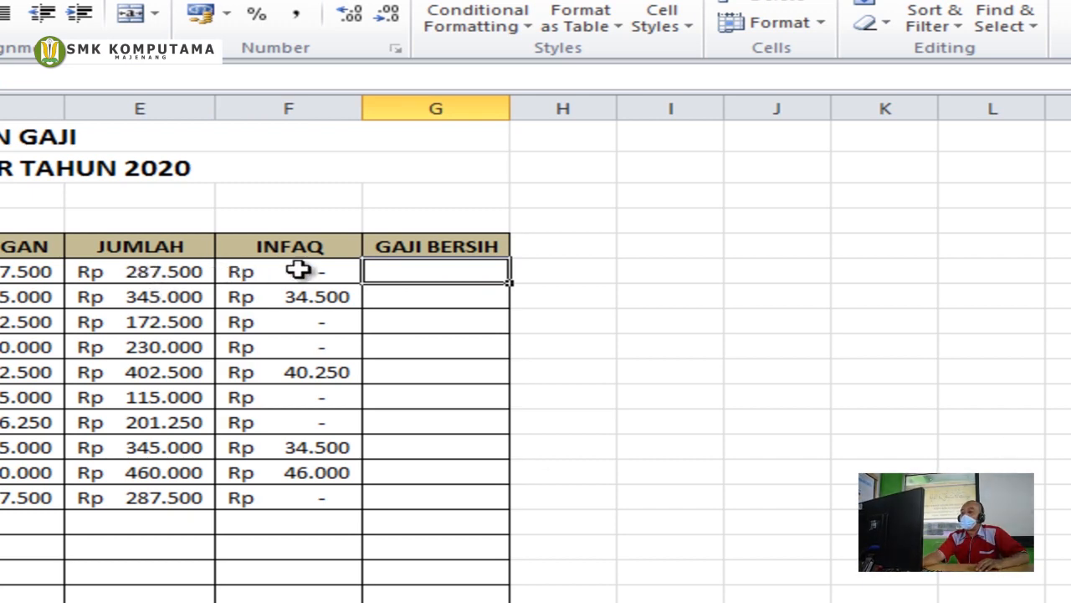
Enter =E6-F6 in G6 and fill it down to G15
{"action": "type", "text": "="}
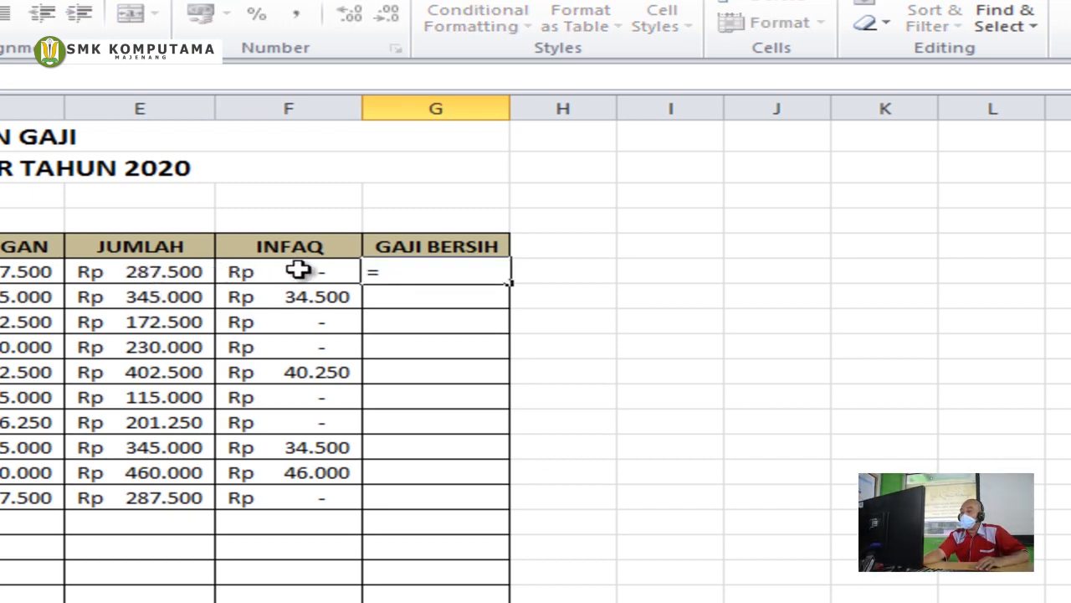
{"action": "left_click", "coordinate": [138, 268]}
{"action": "type", "text": "-"}
{"action": "left_click", "coordinate": [288, 266]}
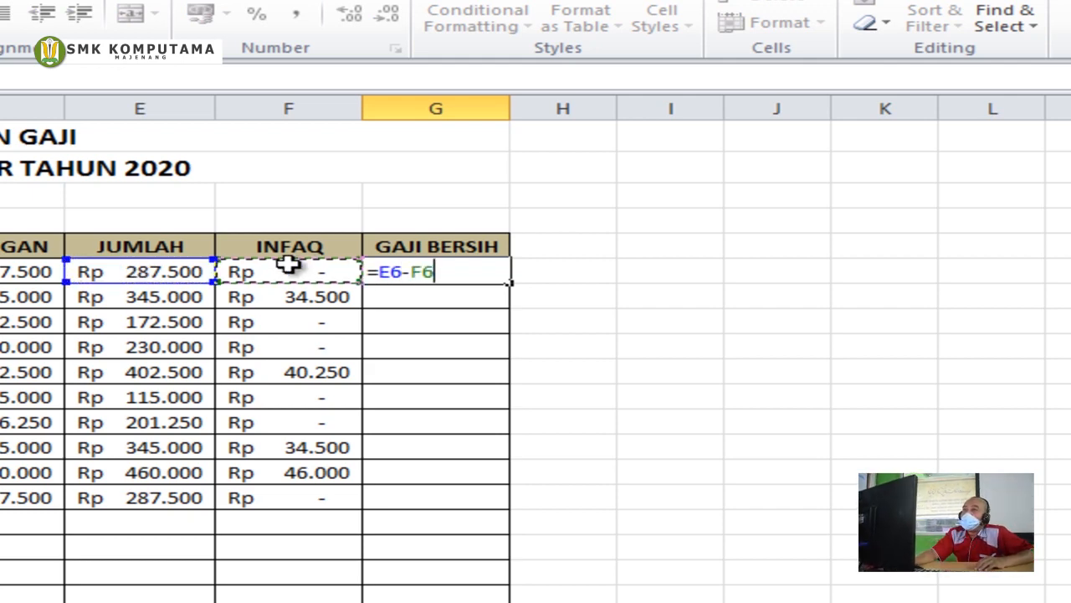
{"action": "key", "text": "Return"}
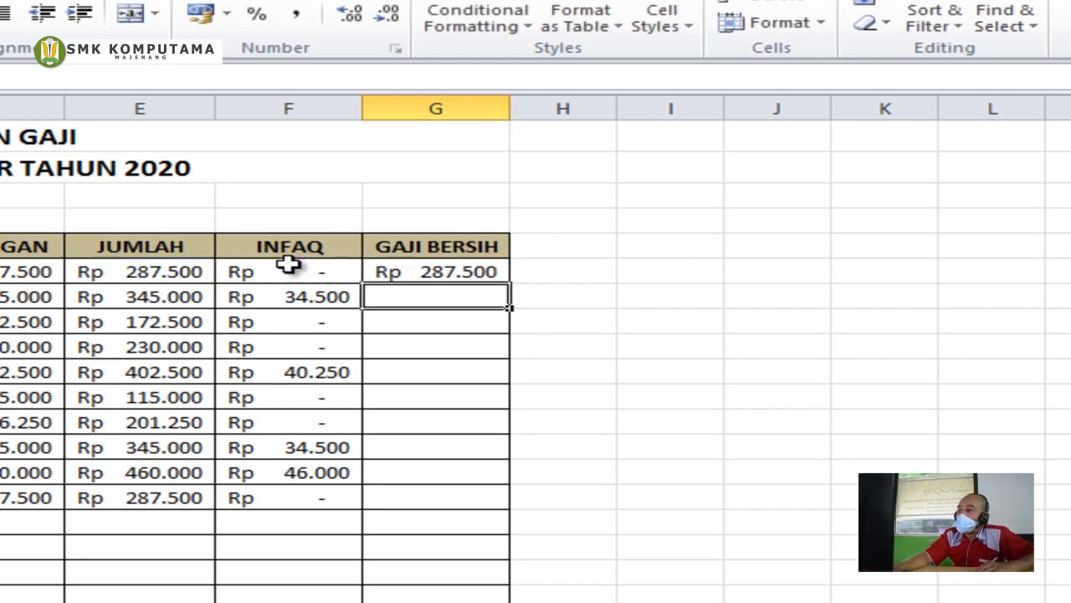
{"action": "left_click", "coordinate": [418, 270]}
{"action": "left_click_drag", "start_coordinate": [512, 283], "coordinate": [529, 517]}
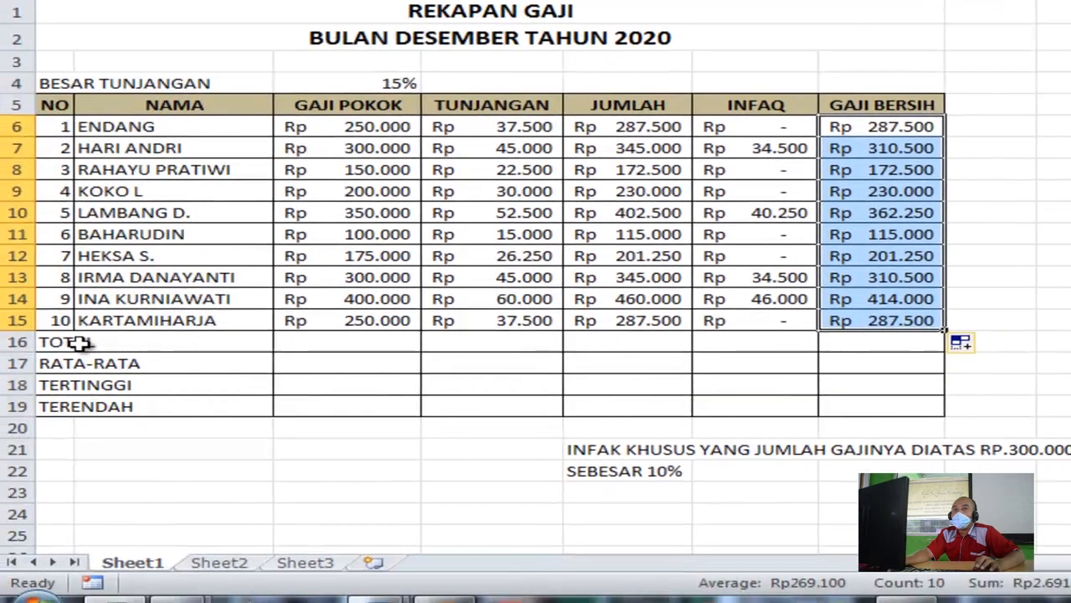
{"action": "left_click", "coordinate": [63, 341]}
{"action": "left_click", "coordinate": [330, 343]}
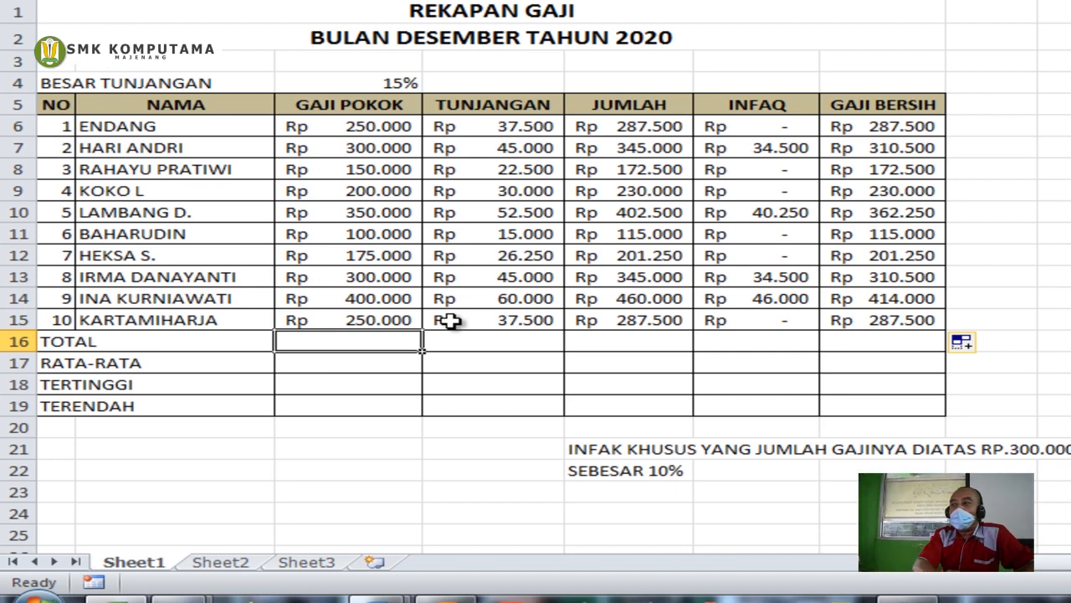
Enter =SUM(C6:C15) in C16 and copy it across the TOTAL row to G16
{"action": "type", "text": "=SU"}
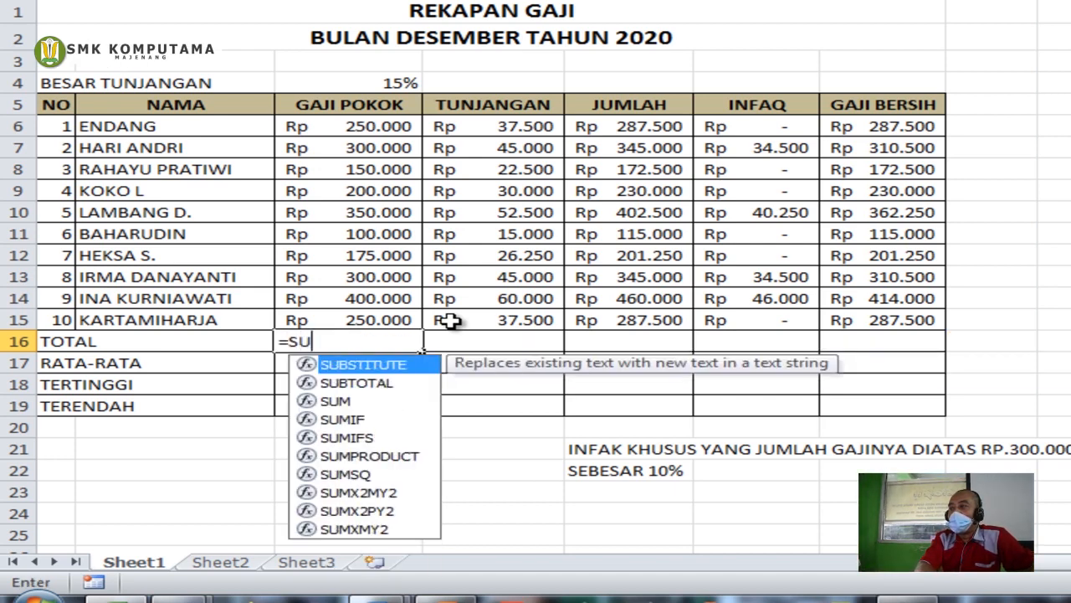
{"action": "type", "text": "M("}
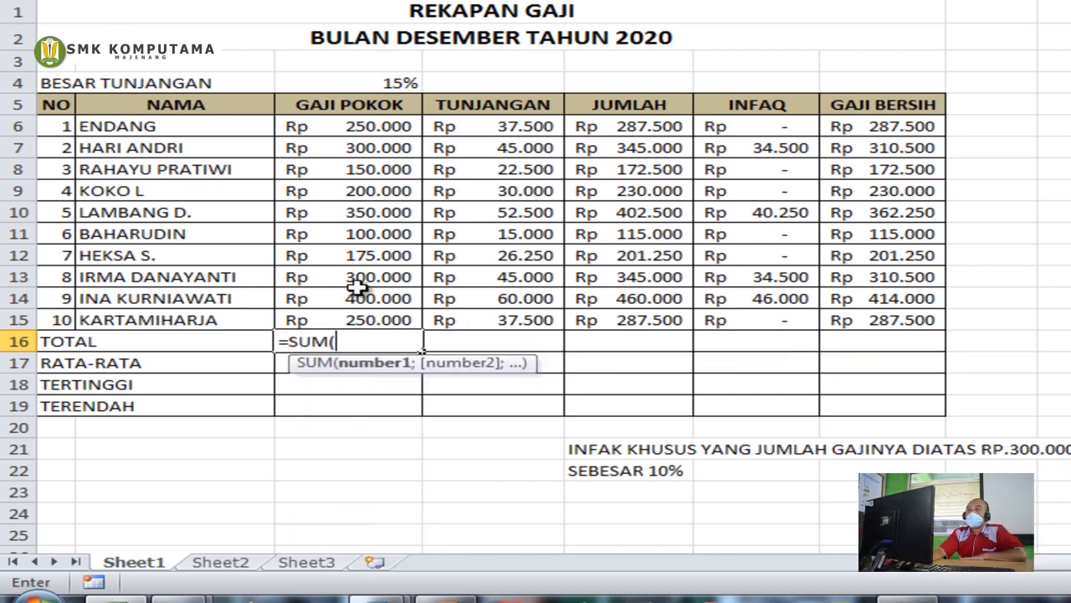
{"action": "left_click", "coordinate": [362, 125]}
{"action": "left_click_drag", "start_coordinate": [361, 125], "coordinate": [393, 326]}
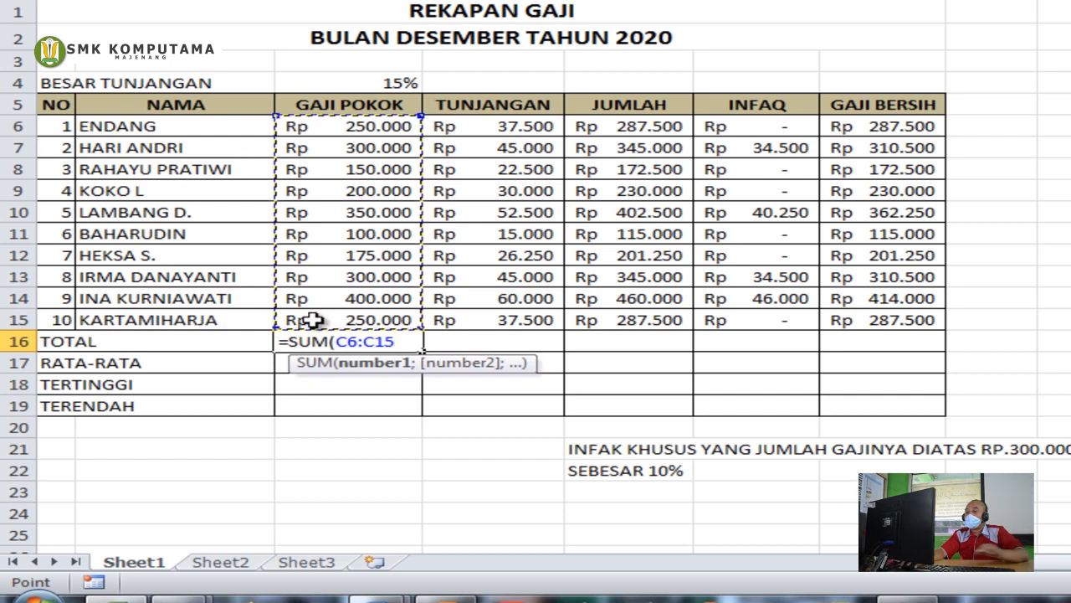
{"action": "type", "text": ")"}
{"action": "key", "text": "Return"}
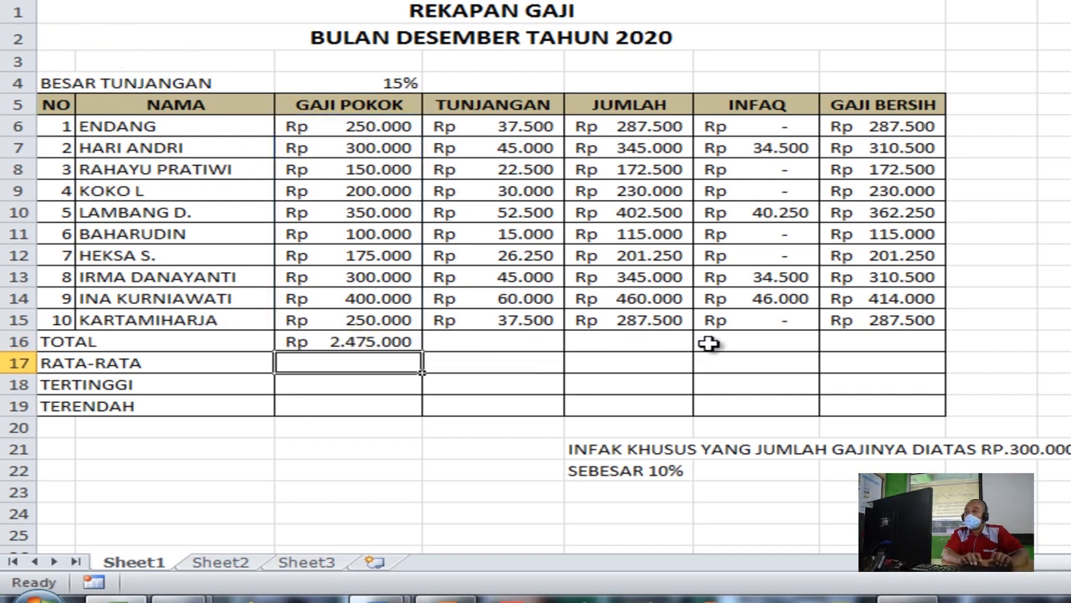
{"action": "left_click", "coordinate": [336, 340]}
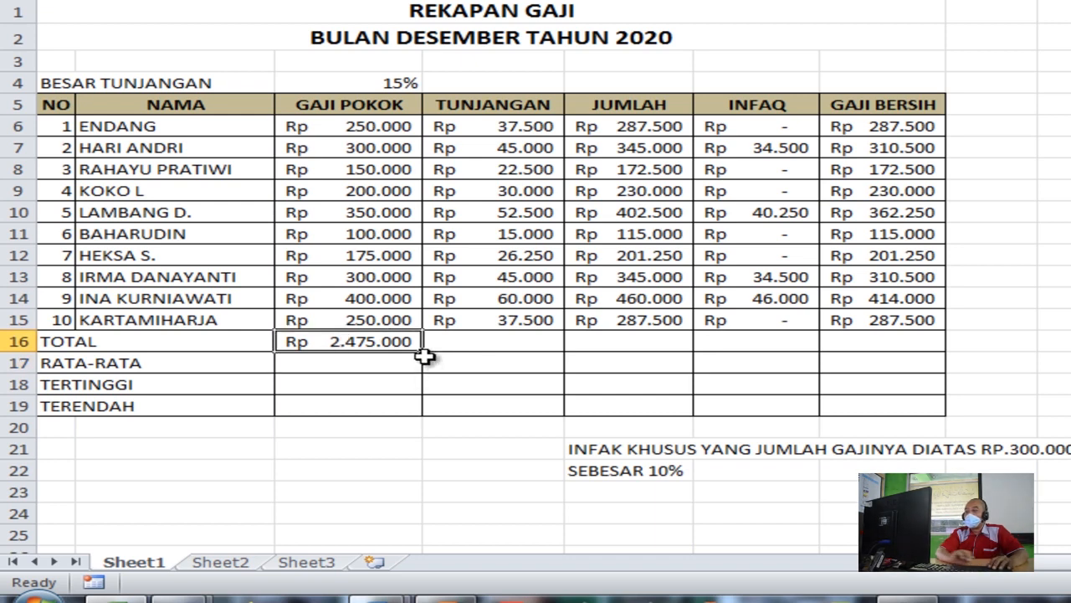
{"action": "left_click_drag", "start_coordinate": [423, 352], "coordinate": [921, 355]}
{"action": "left_click", "coordinate": [307, 362]}
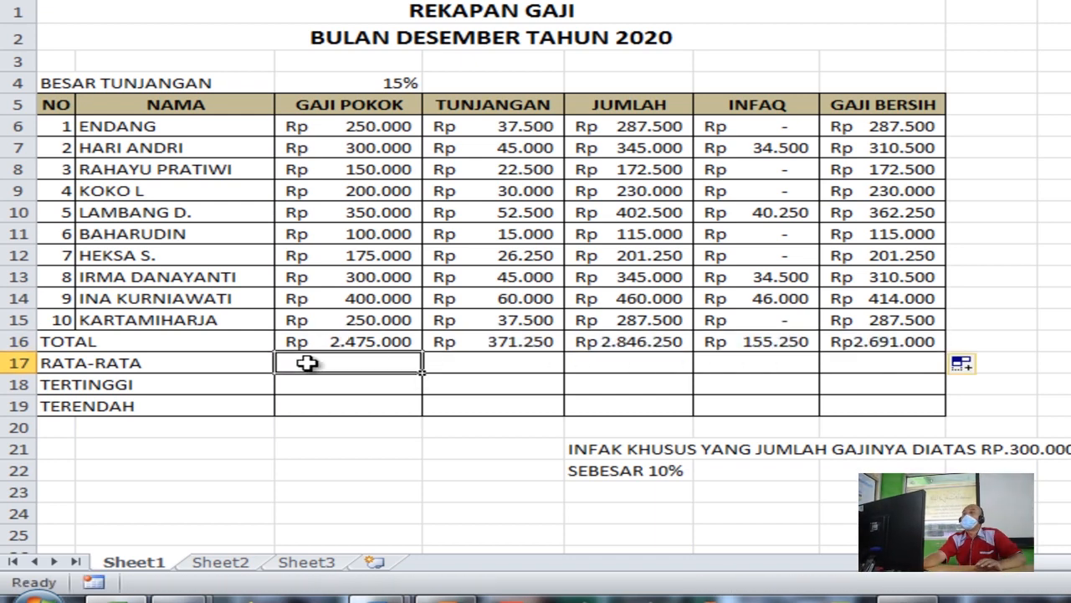
Enter =AVERAGE(C6:C15) in C17 and copy it across the RATA-RATA row to G17
{"action": "type", "text": "=AVER"}
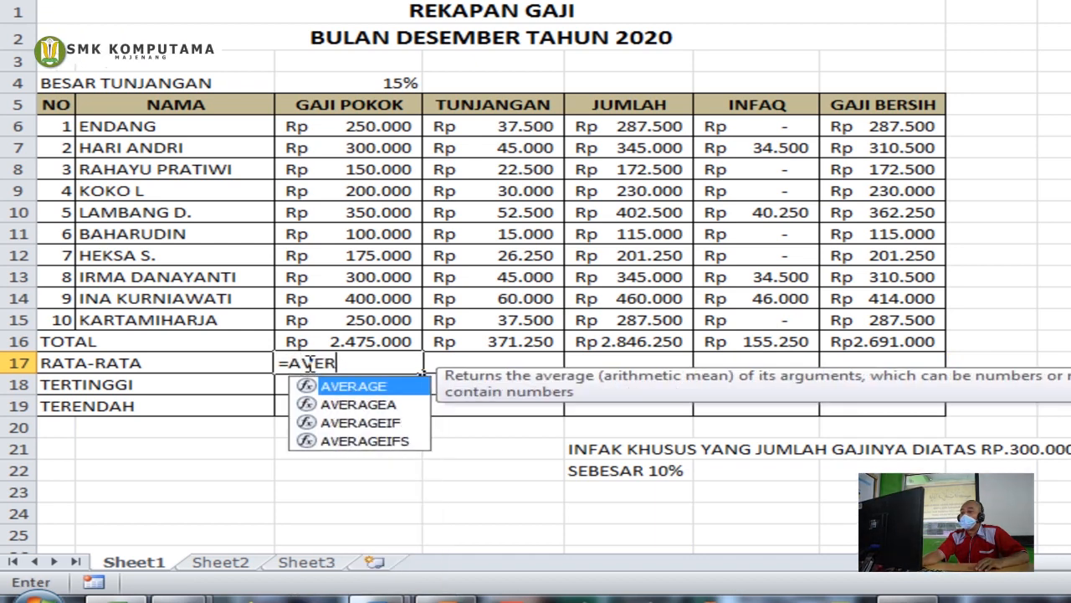
{"action": "type", "text": "AGE("}
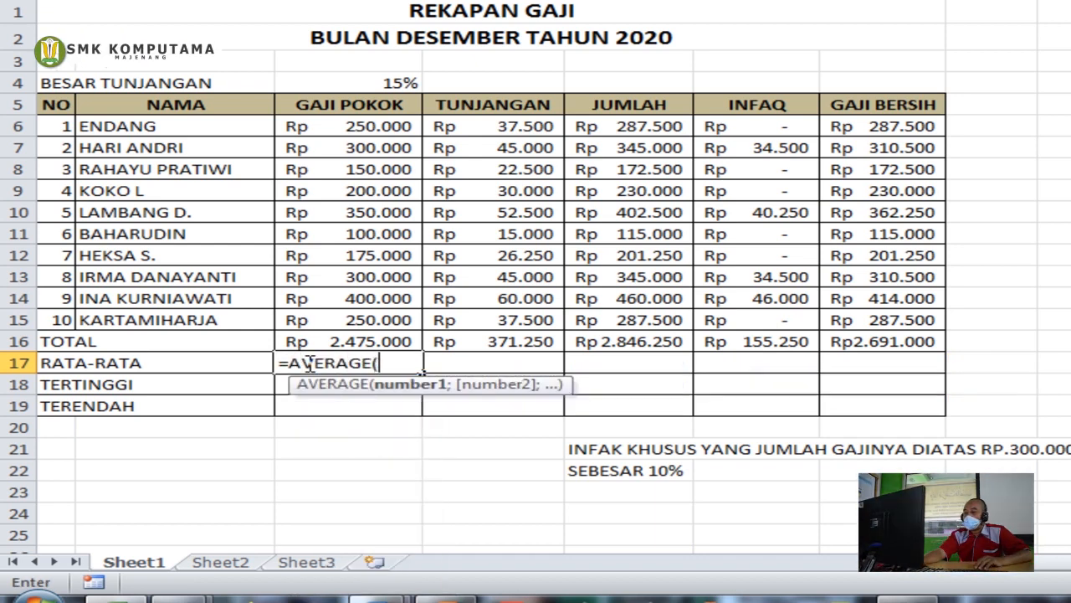
{"action": "left_click_drag", "start_coordinate": [349, 123], "coordinate": [368, 326]}
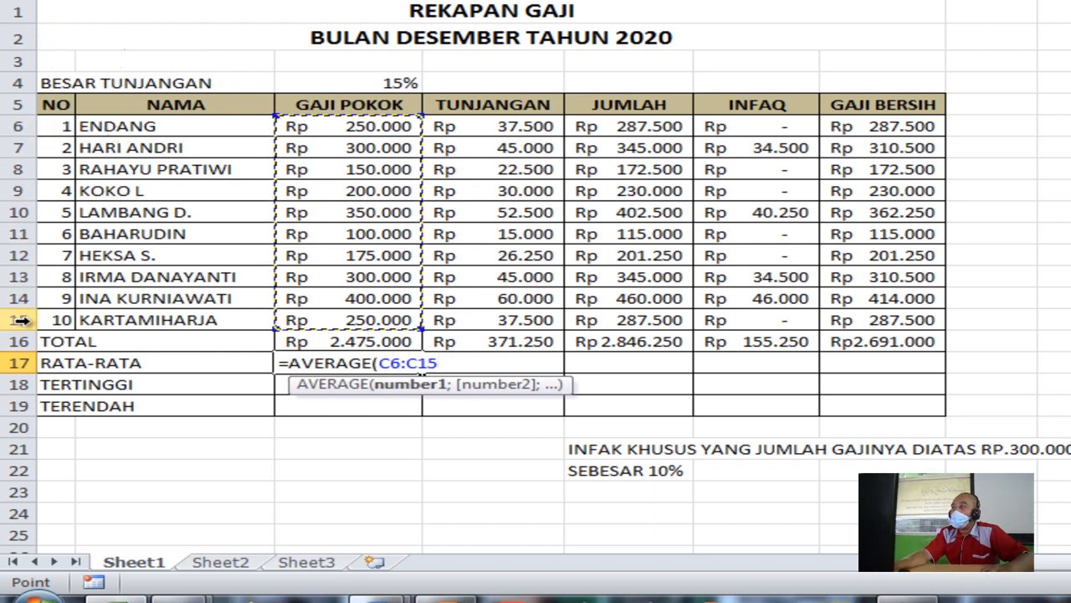
{"action": "type", "text": ")"}
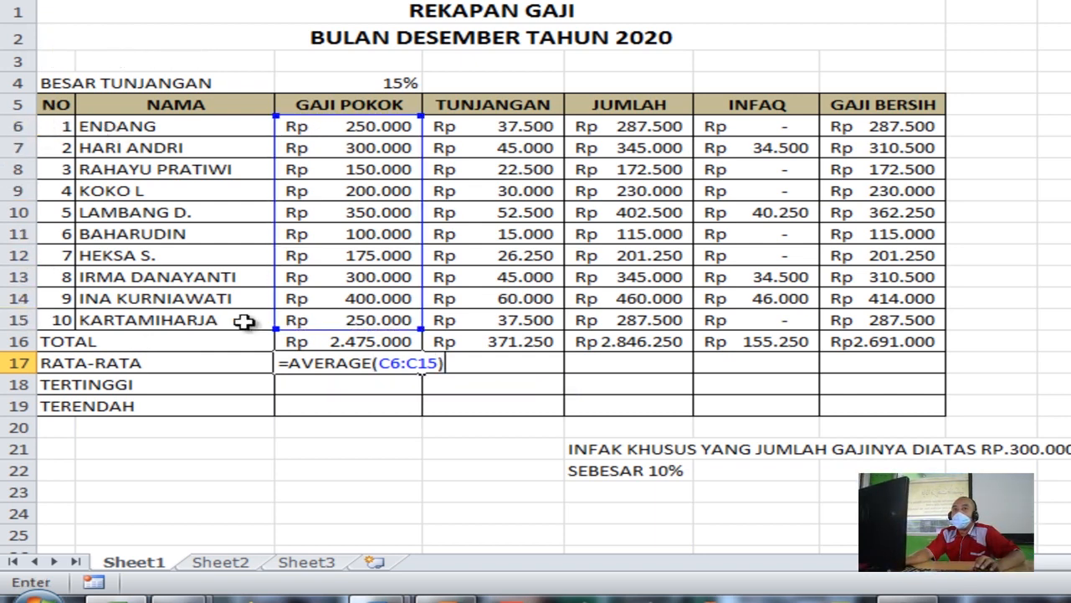
{"action": "key", "text": "Return"}
{"action": "left_click", "coordinate": [406, 362]}
{"action": "left_click_drag", "start_coordinate": [422, 371], "coordinate": [944, 373]}
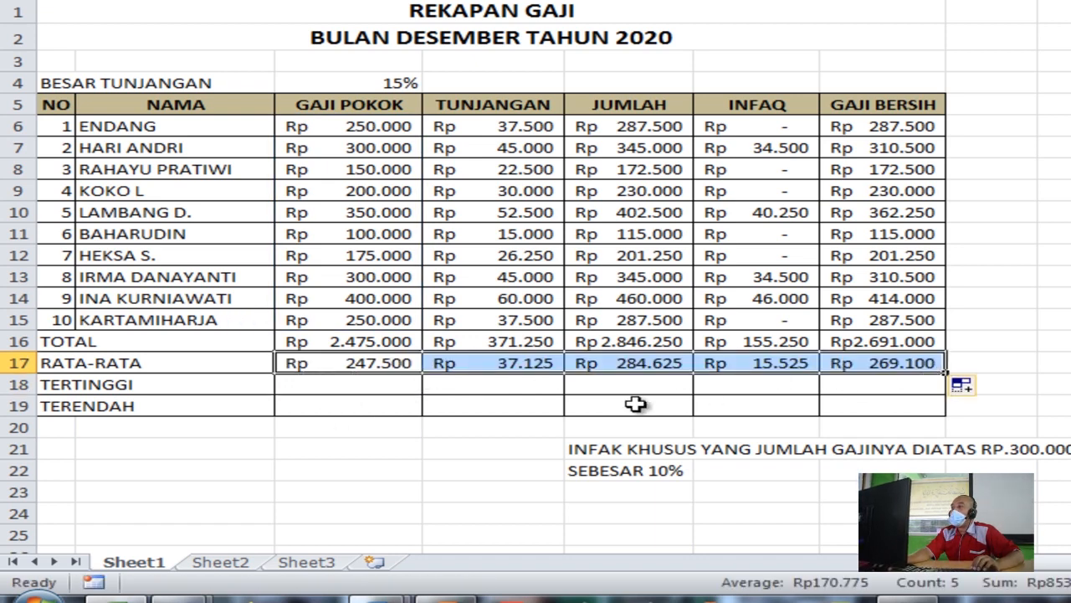
{"action": "left_click", "coordinate": [368, 387]}
{"action": "type", "text": "=MA"}
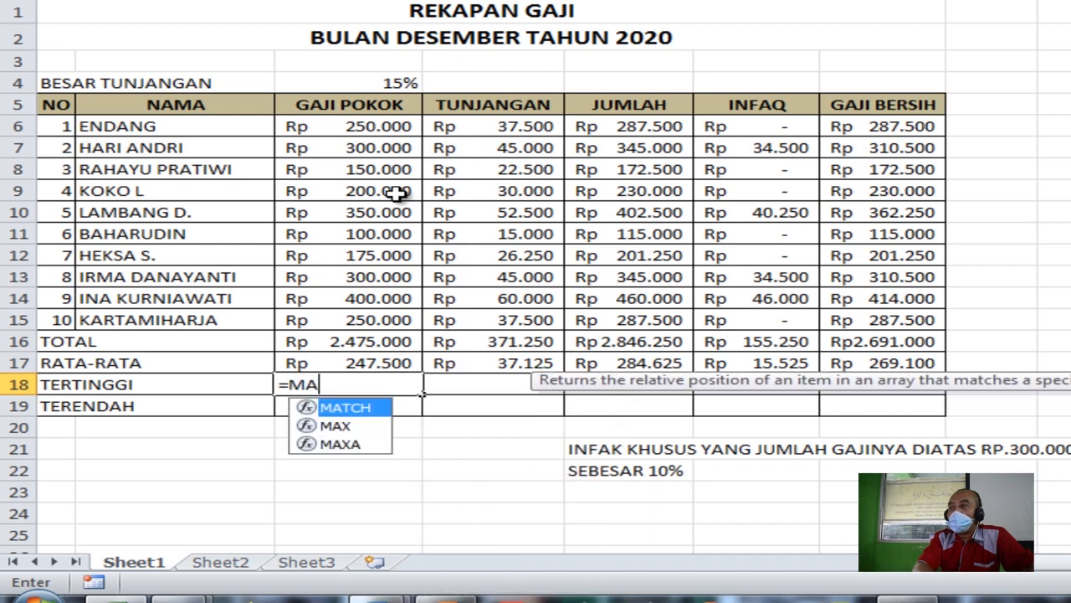
{"action": "type", "text": "X("}
Complete =MAX(C6:C15) in C18 and copy it across the TERTINGGI row to G18
{"action": "left_click_drag", "start_coordinate": [371, 133], "coordinate": [390, 313]}
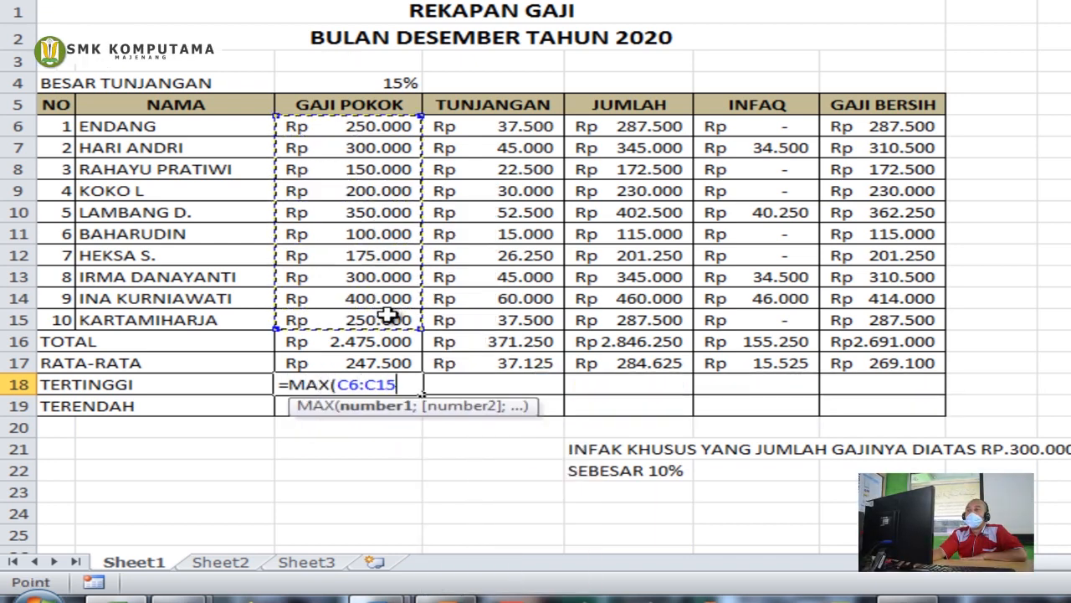
{"action": "type", "text": ")"}
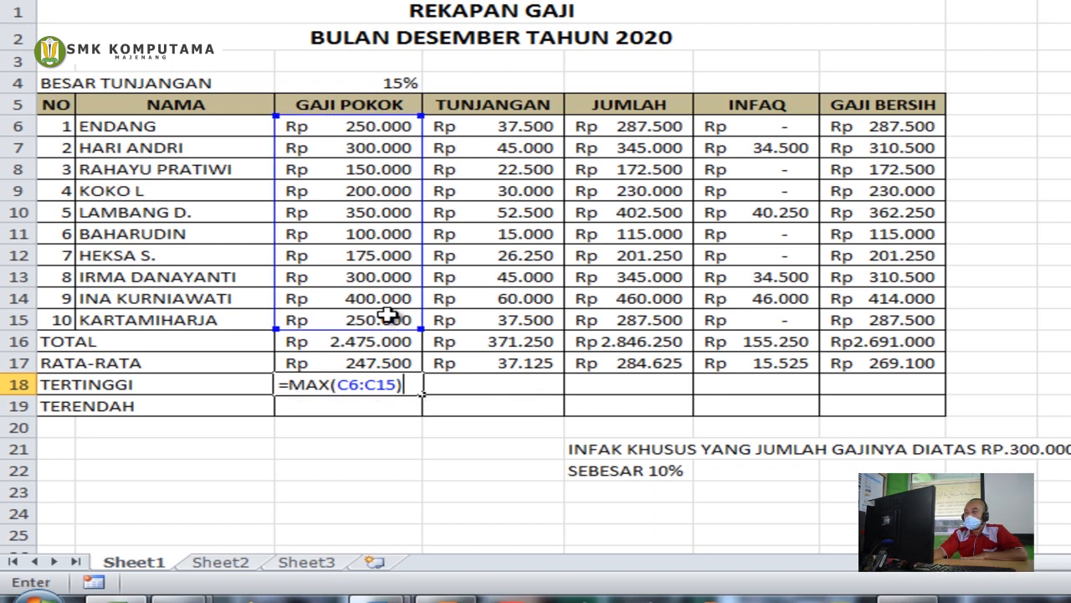
{"action": "key", "text": "Return"}
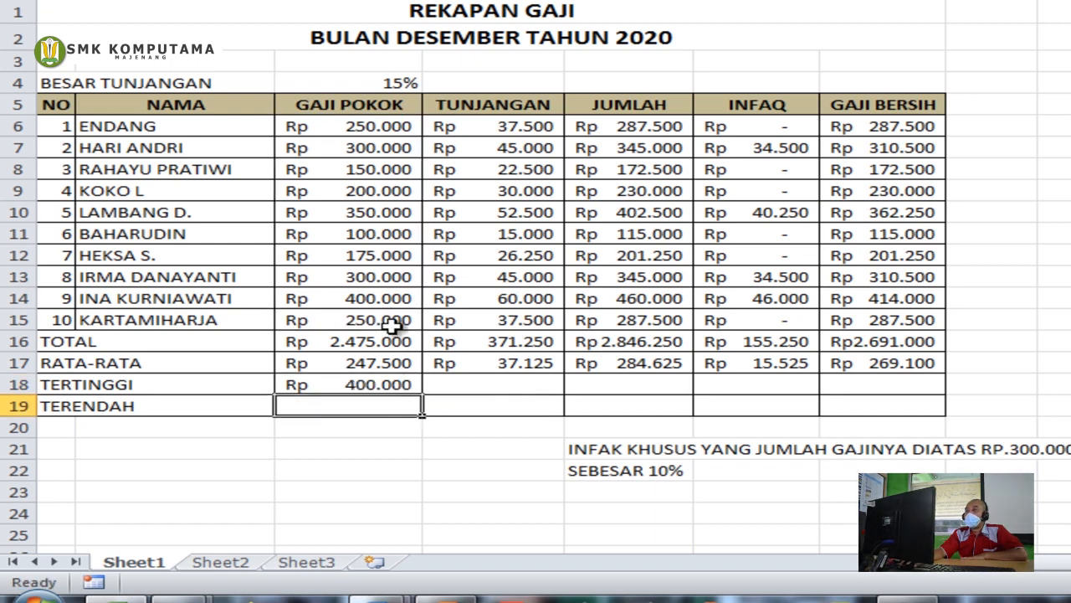
{"action": "left_click", "coordinate": [399, 381]}
{"action": "left_click_drag", "start_coordinate": [426, 397], "coordinate": [917, 402]}
{"action": "left_click", "coordinate": [363, 407]}
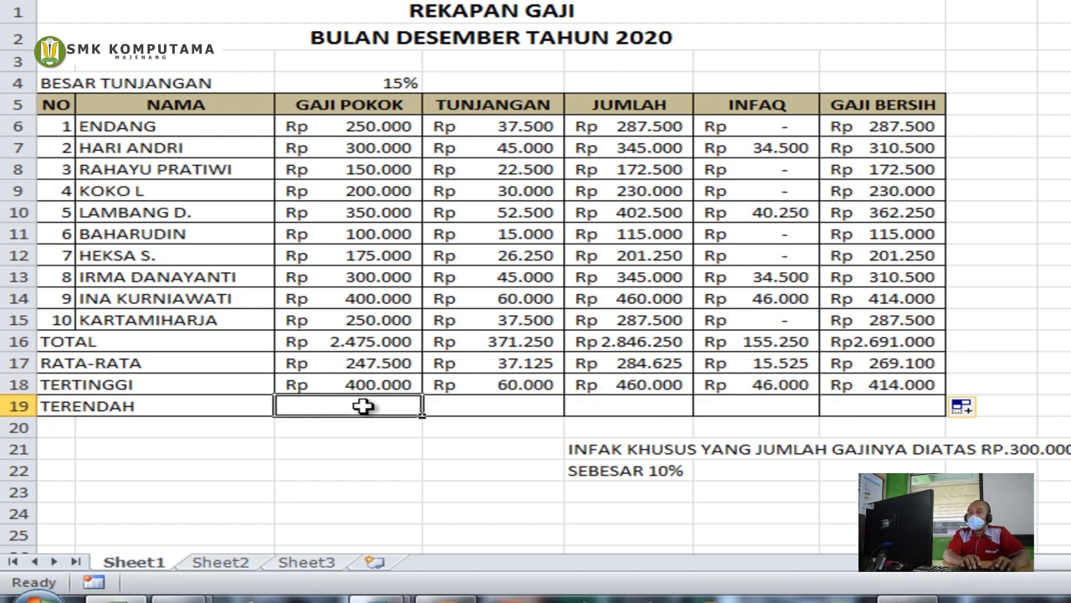
Enter =MIN(C6:C15) in C19 and copy it across the TERENDAH row to G19
{"action": "type", "text": "=MIN"}
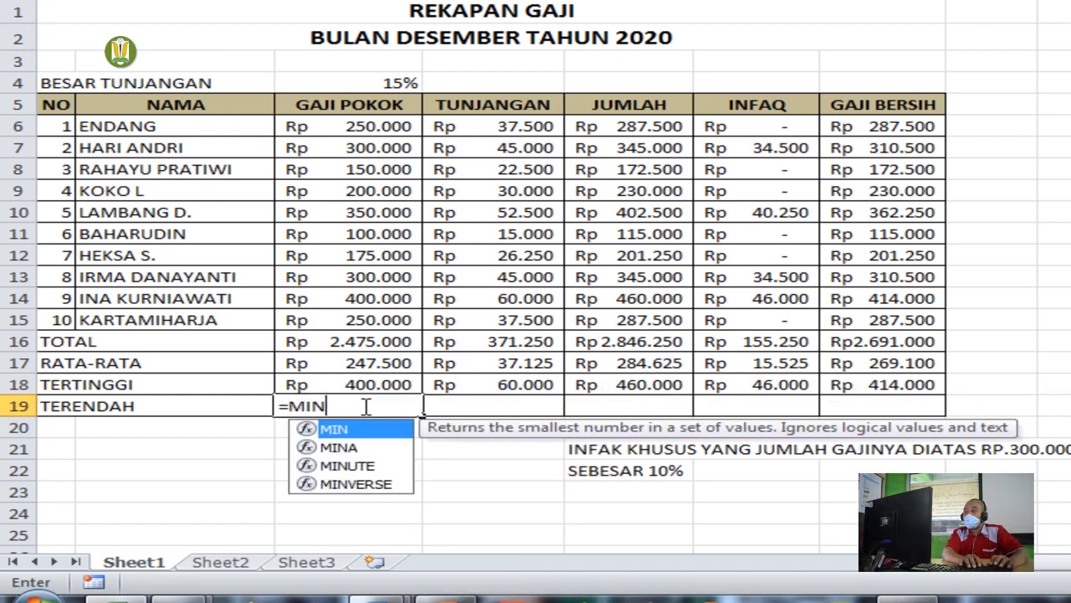
{"action": "type", "text": "("}
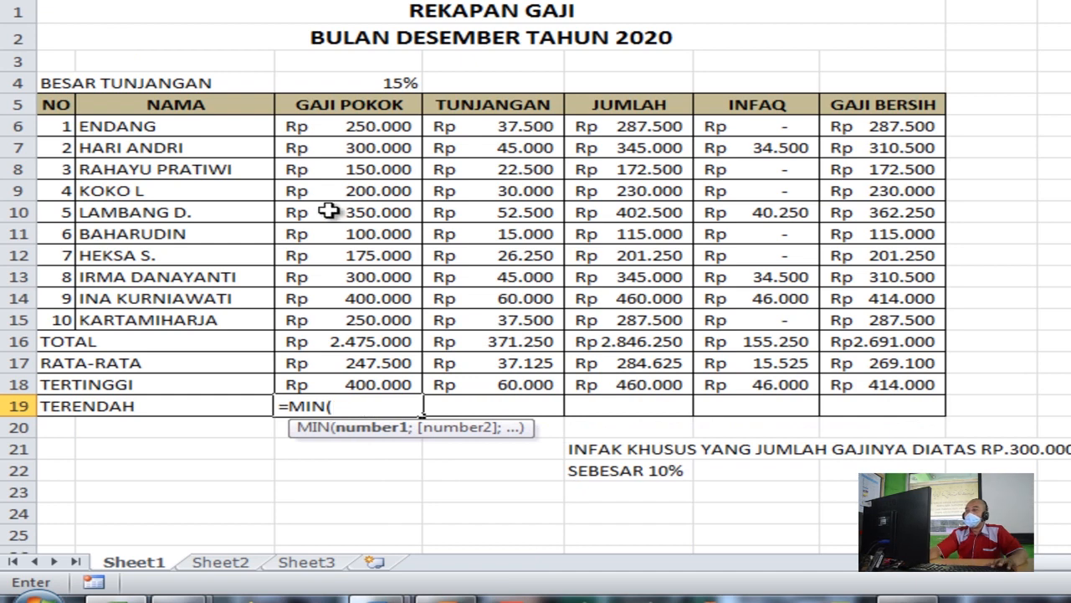
{"action": "left_click_drag", "start_coordinate": [379, 128], "coordinate": [381, 315]}
{"action": "type", "text": ")"}
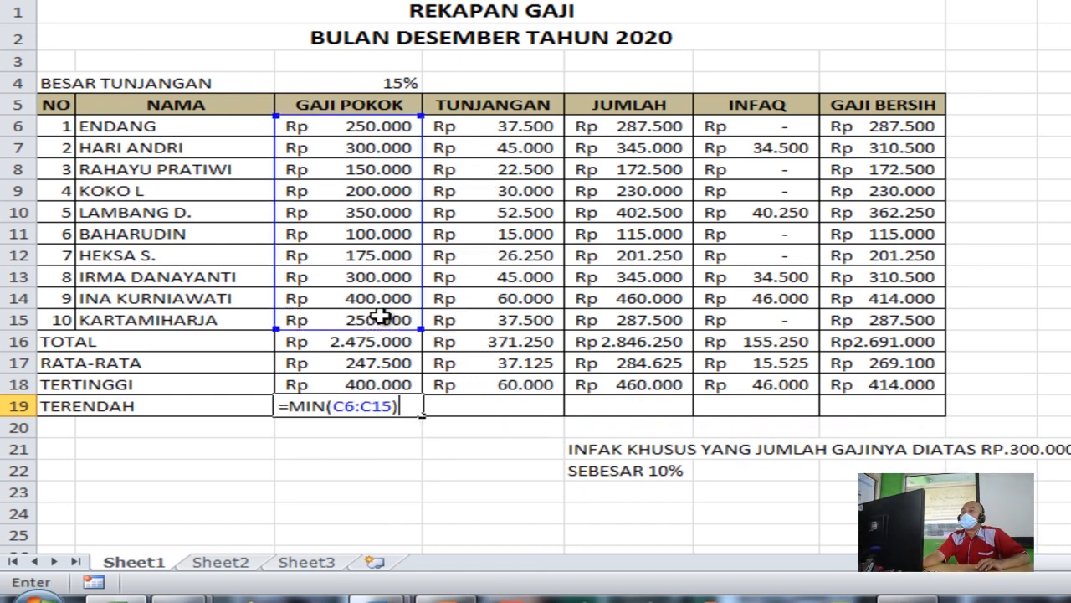
{"action": "key", "text": "Return"}
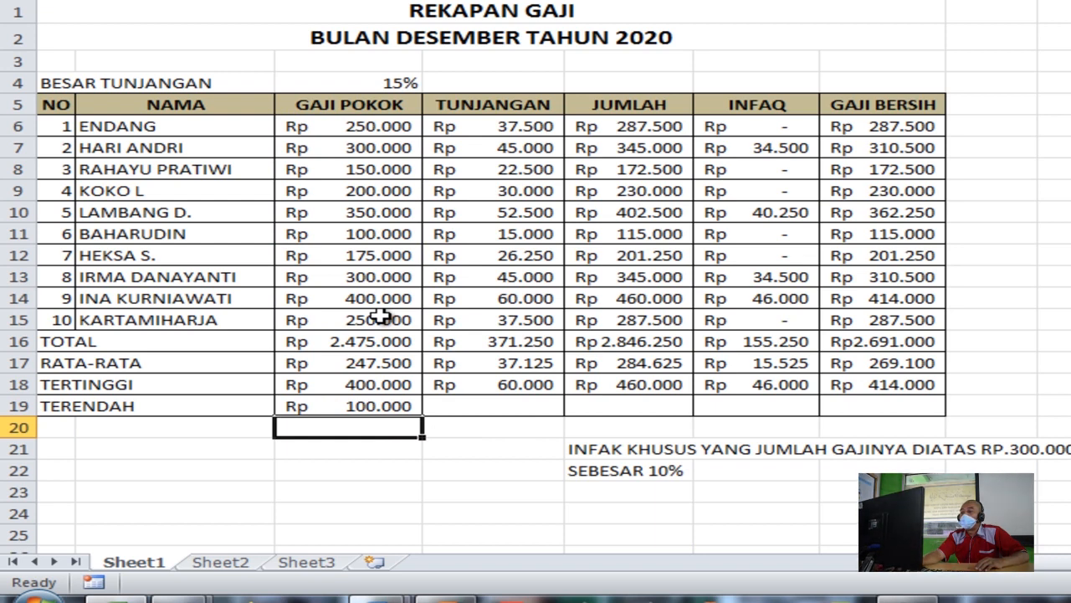
{"action": "left_click", "coordinate": [360, 407]}
{"action": "left_click_drag", "start_coordinate": [426, 415], "coordinate": [923, 411]}
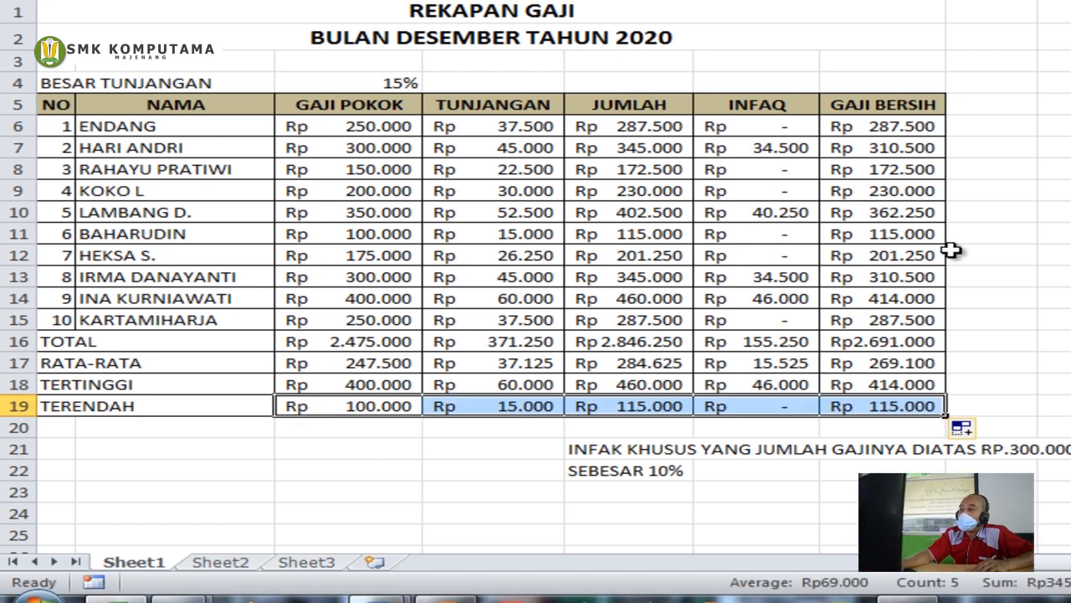
Review the SUM, AVERAGE, MAX and MIN formulas in C16 through C19
{"action": "left_click", "coordinate": [954, 254]}
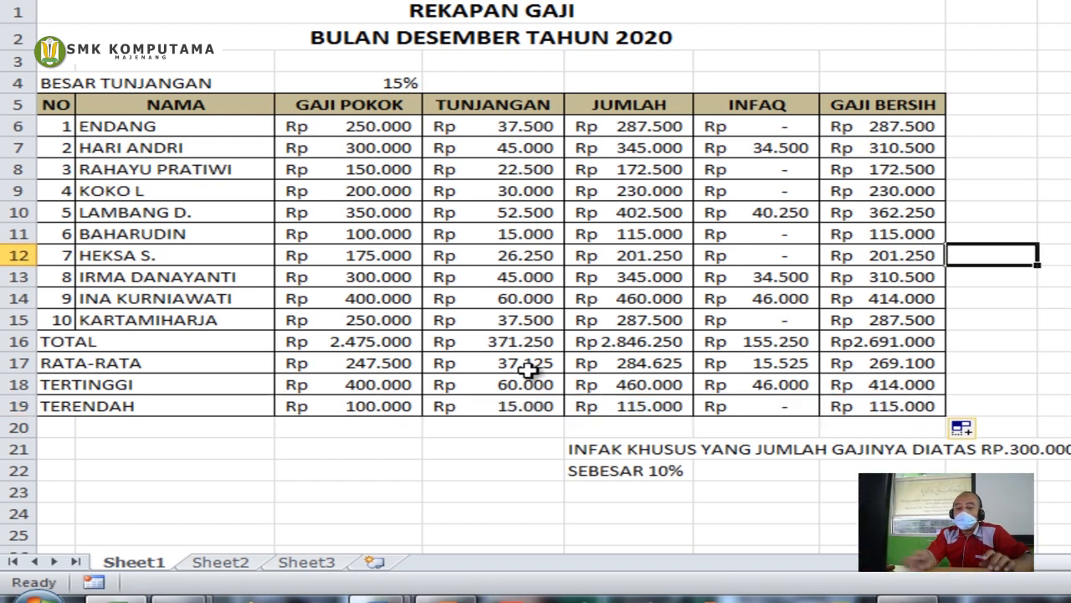
{"action": "left_click", "coordinate": [350, 340]}
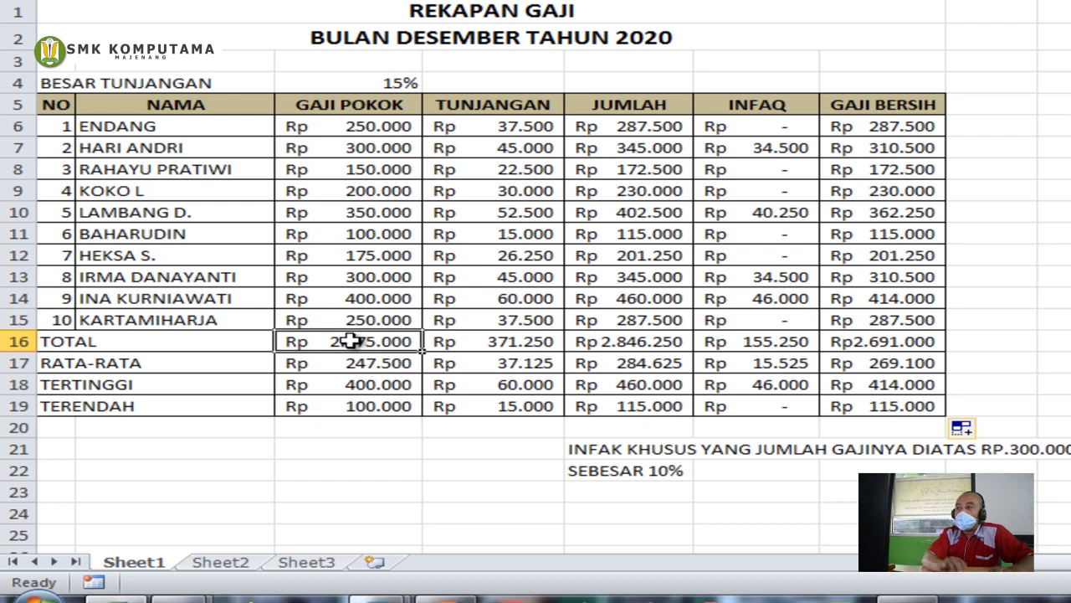
{"action": "left_click", "coordinate": [362, 358]}
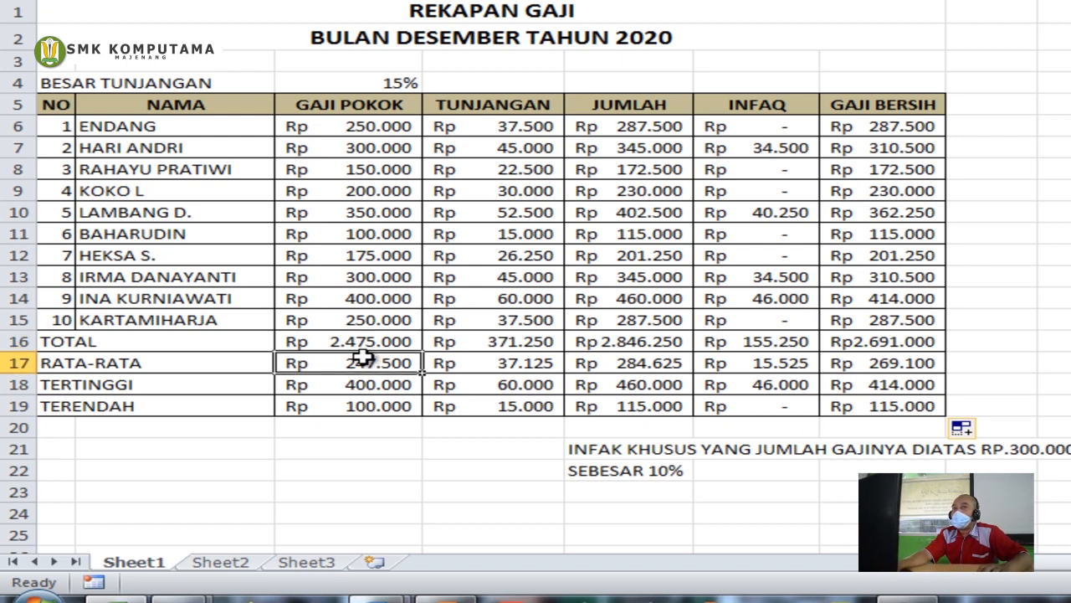
{"action": "left_click", "coordinate": [370, 389]}
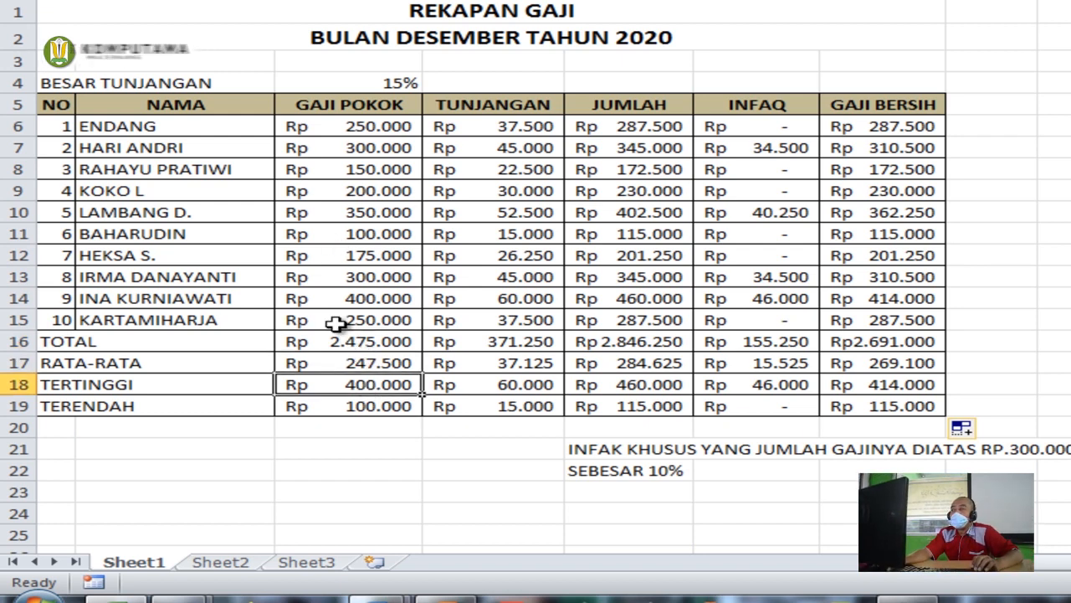
{"action": "left_click", "coordinate": [366, 408]}
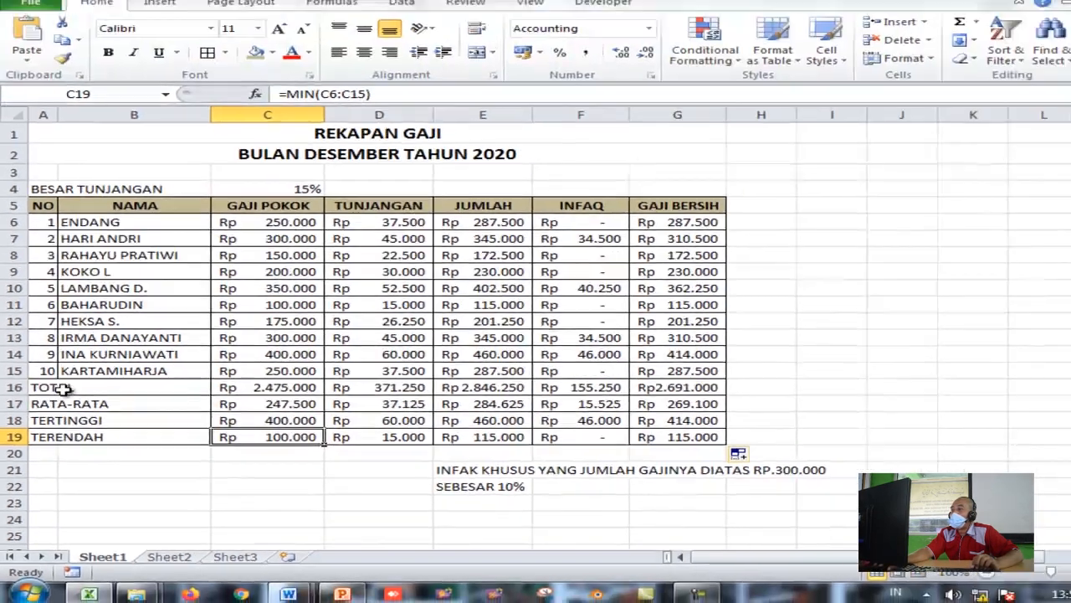
{"action": "left_click_drag", "start_coordinate": [64, 388], "coordinate": [661, 436]}
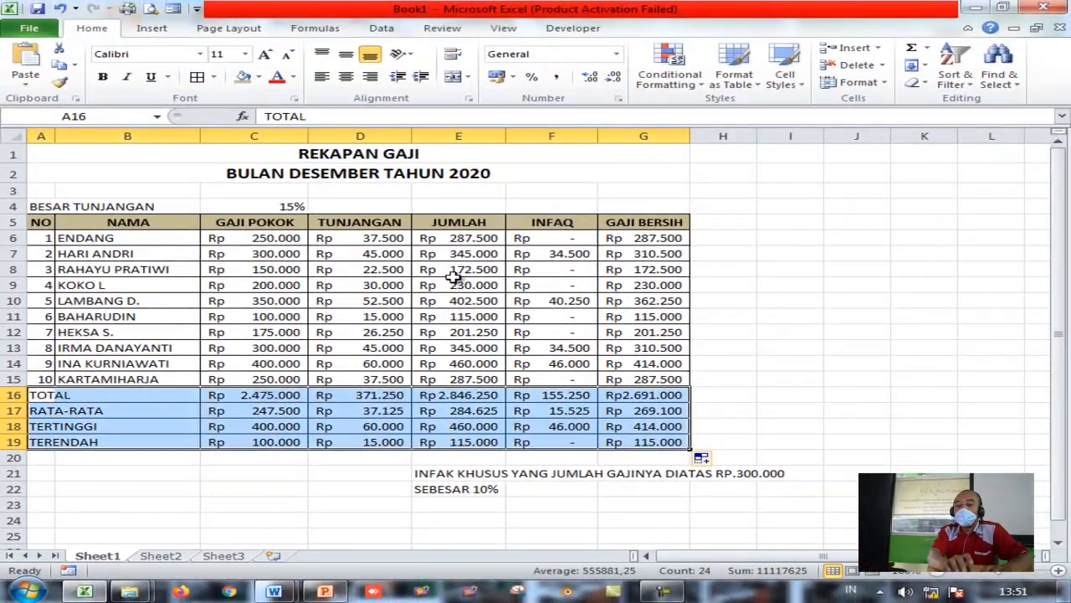
Apply a tan fill colour to the summary rows A16:G19
{"action": "left_click", "coordinate": [242, 76]}
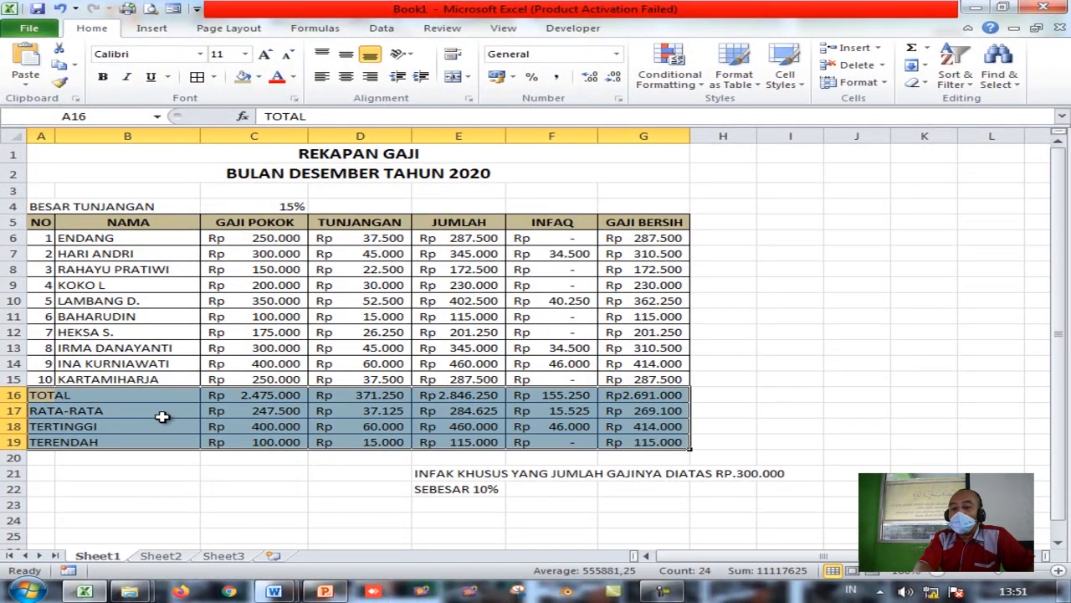
{"action": "left_click", "coordinate": [159, 427]}
{"action": "left_click_drag", "start_coordinate": [215, 396], "coordinate": [642, 438]}
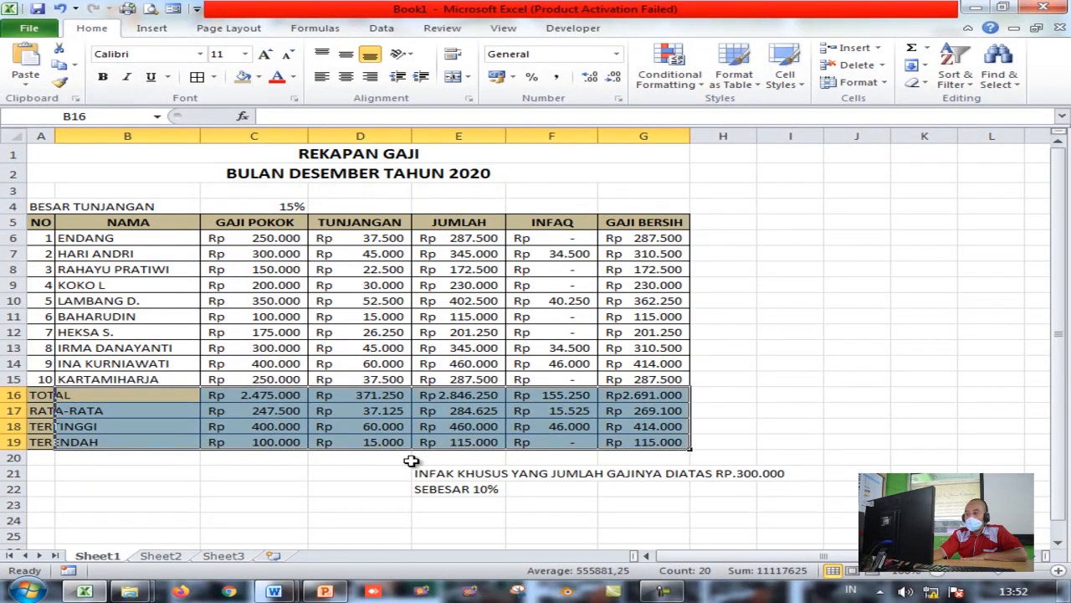
{"action": "left_click", "coordinate": [452, 426]}
Browse the Page Layout, Formulas and Developer tabs and inspect the F8 and E13 formulas
{"action": "left_click_drag", "start_coordinate": [37, 222], "coordinate": [646, 444]}
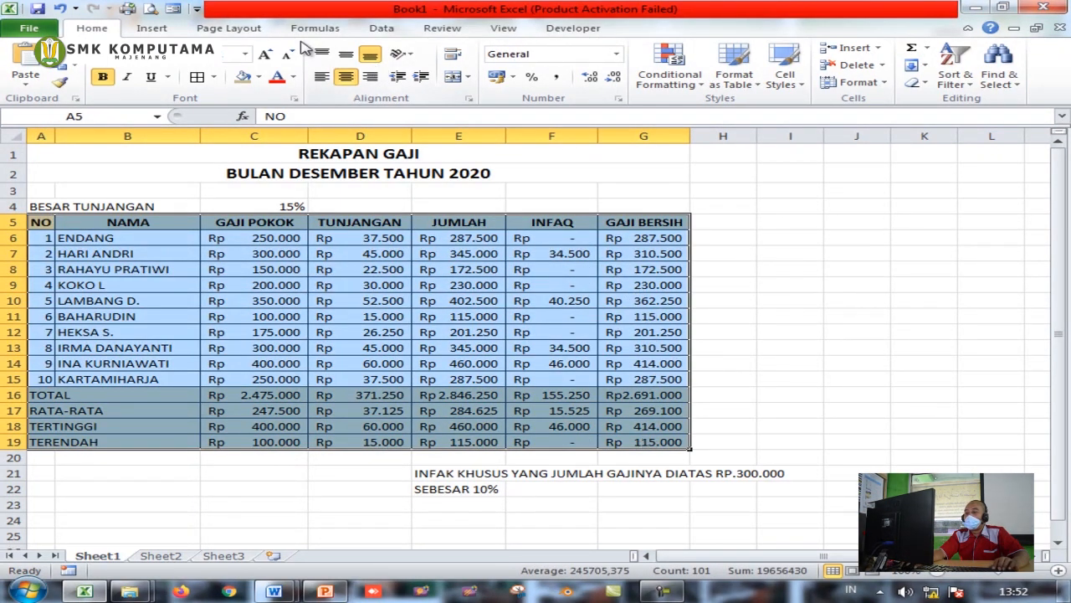
{"action": "left_click", "coordinate": [216, 29]}
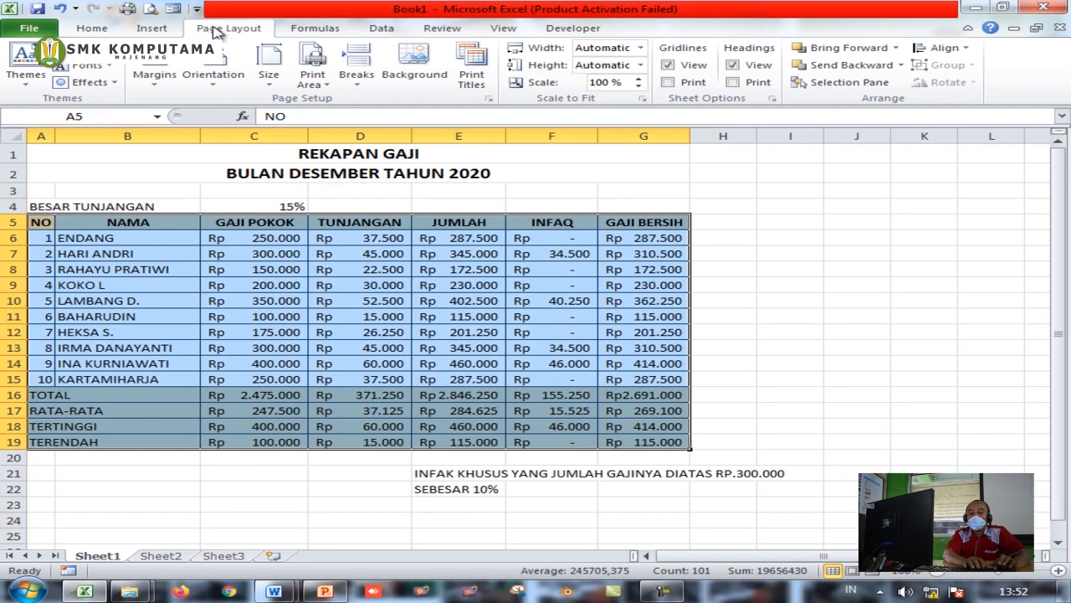
{"action": "left_click", "coordinate": [348, 32]}
{"action": "left_click", "coordinate": [575, 30]}
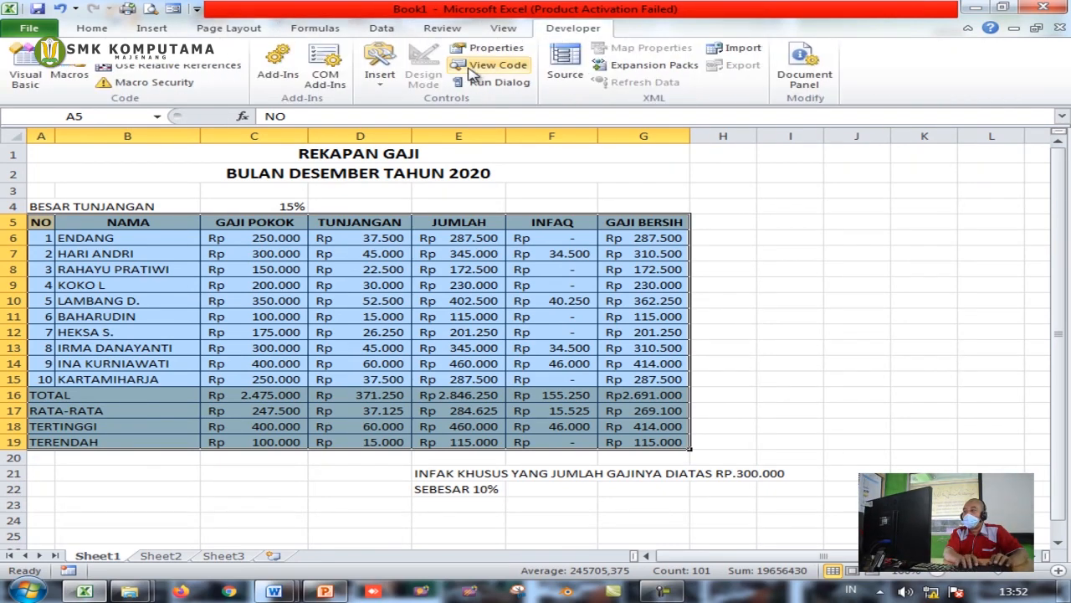
{"action": "left_click", "coordinate": [755, 348]}
{"action": "left_click", "coordinate": [559, 268]}
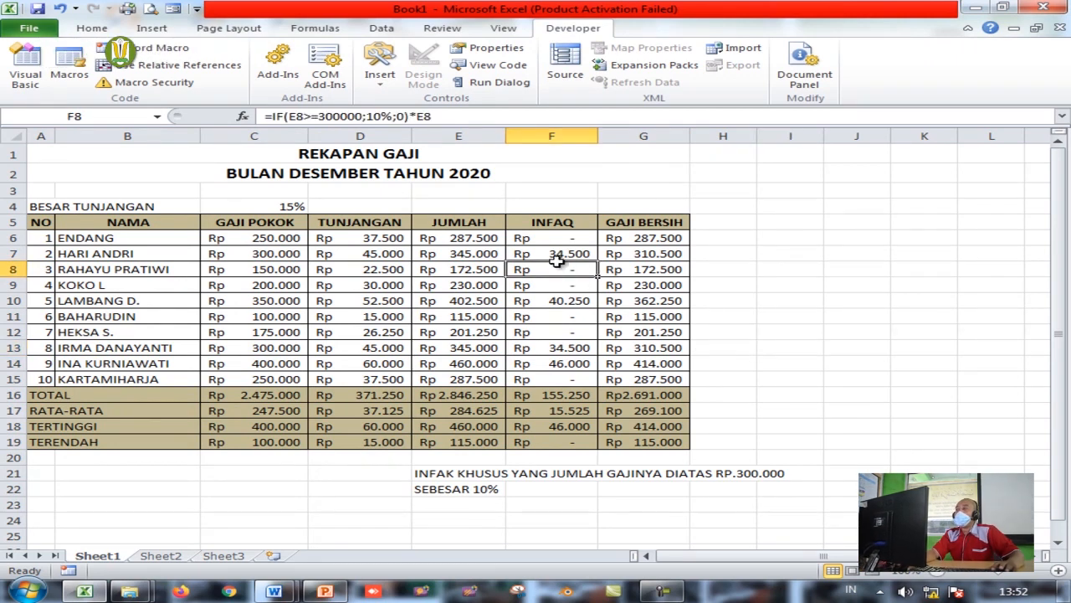
{"action": "left_click", "coordinate": [353, 159]}
{"action": "left_click", "coordinate": [481, 345]}
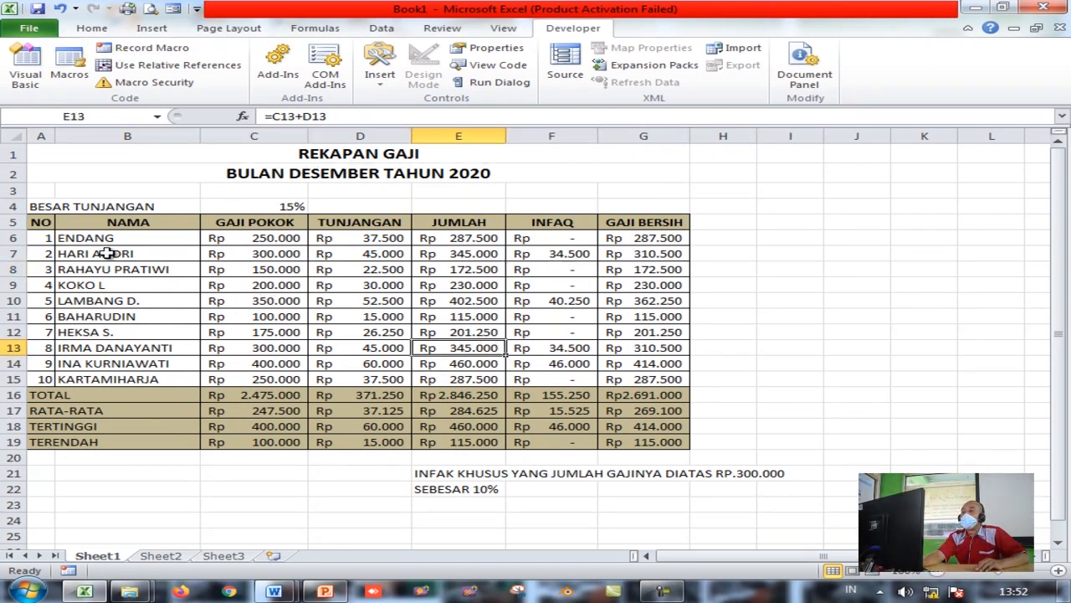
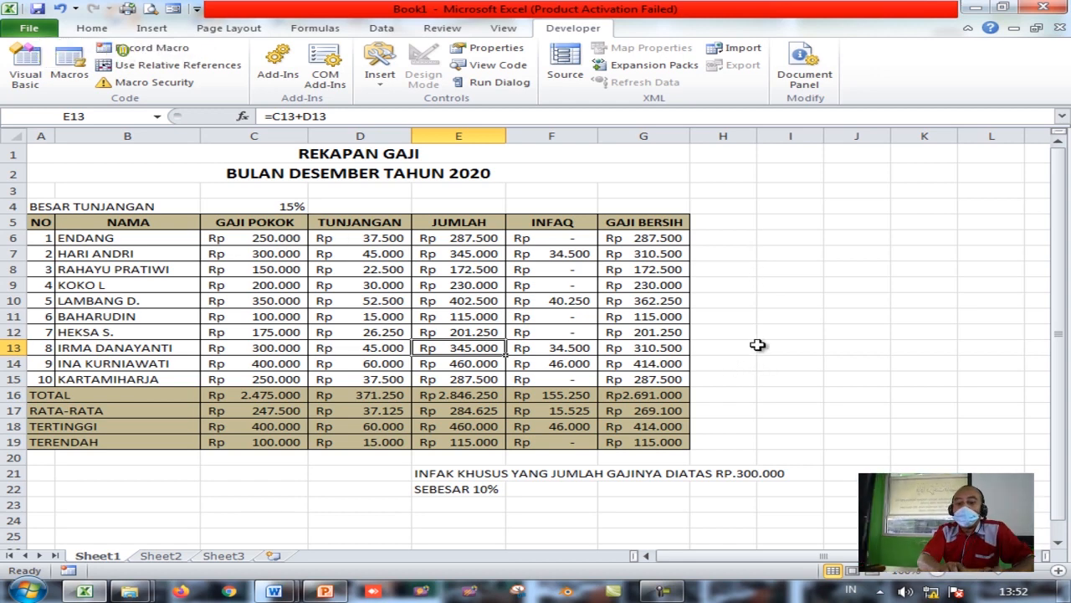
Select the full REKAPAN GAJI payroll range A1:G19, including the summary rows
{"action": "left_click", "coordinate": [759, 298]}
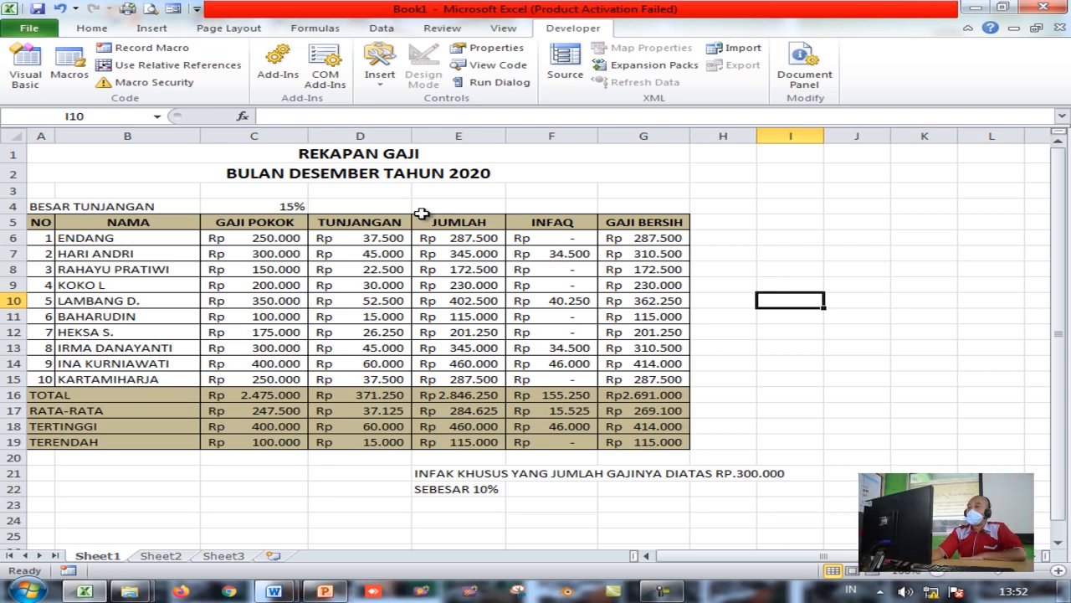
{"action": "left_click", "coordinate": [763, 201]}
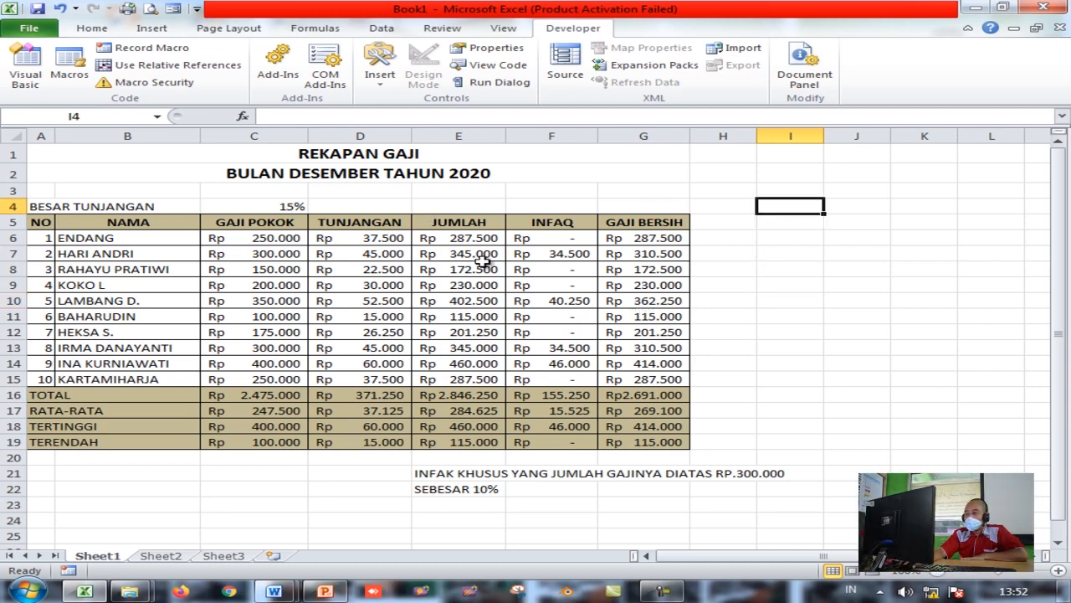
{"action": "left_click_drag", "start_coordinate": [48, 148], "coordinate": [350, 445]}
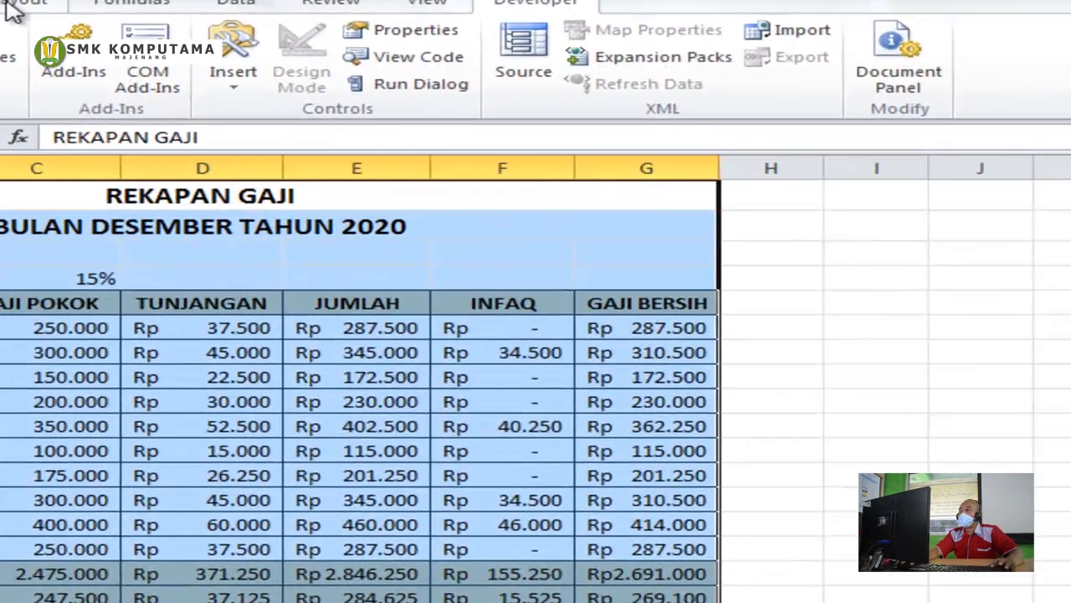
Set A1:G19 as the print area from Page Layout, then deselect the table
{"action": "left_click", "coordinate": [8, 4]}
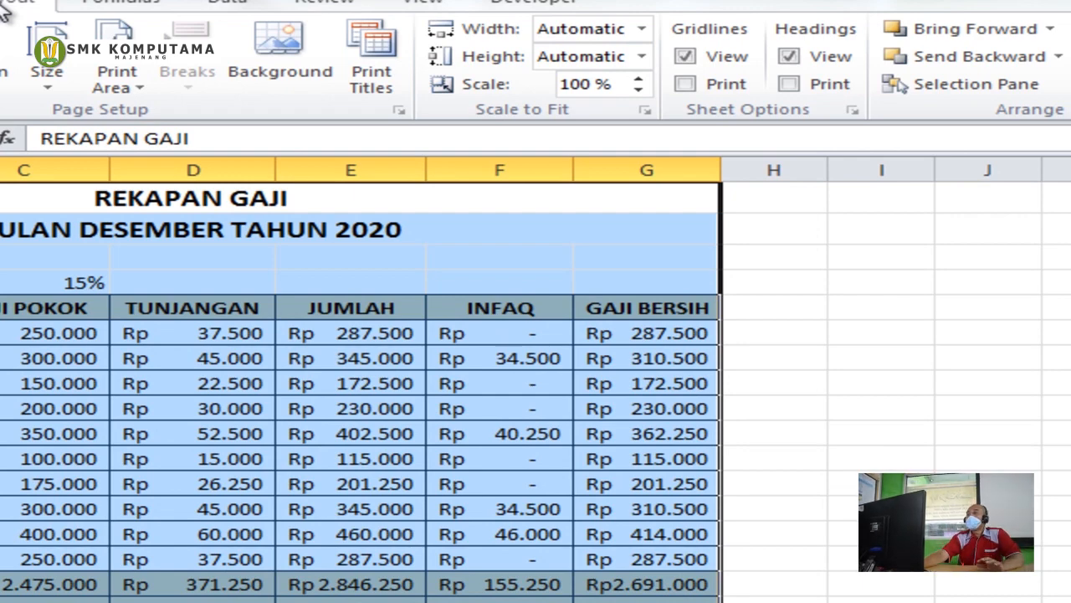
{"action": "left_click", "coordinate": [136, 94]}
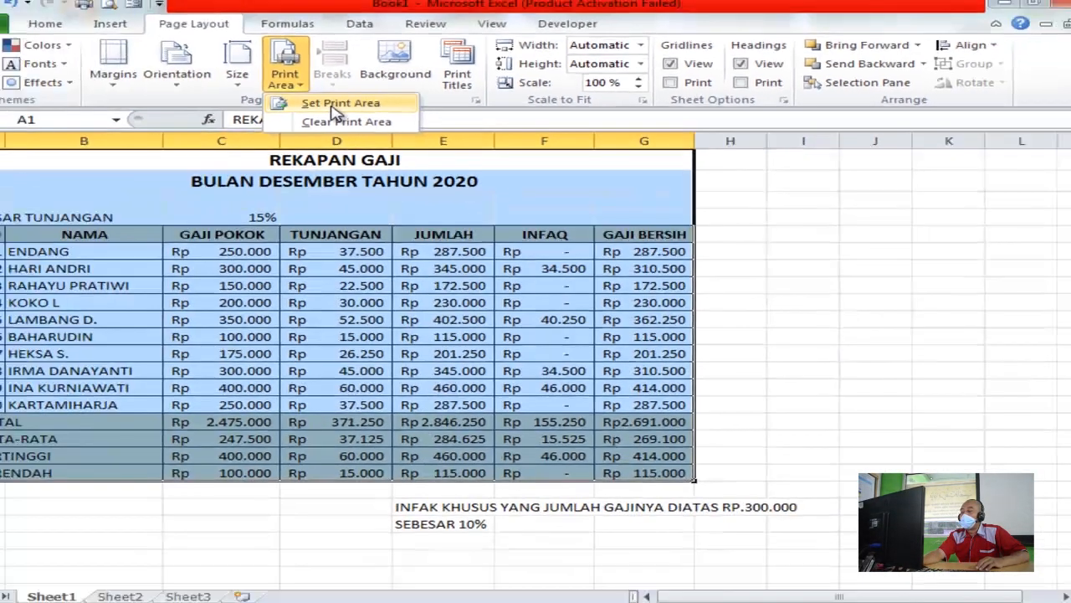
{"action": "left_click", "coordinate": [339, 103]}
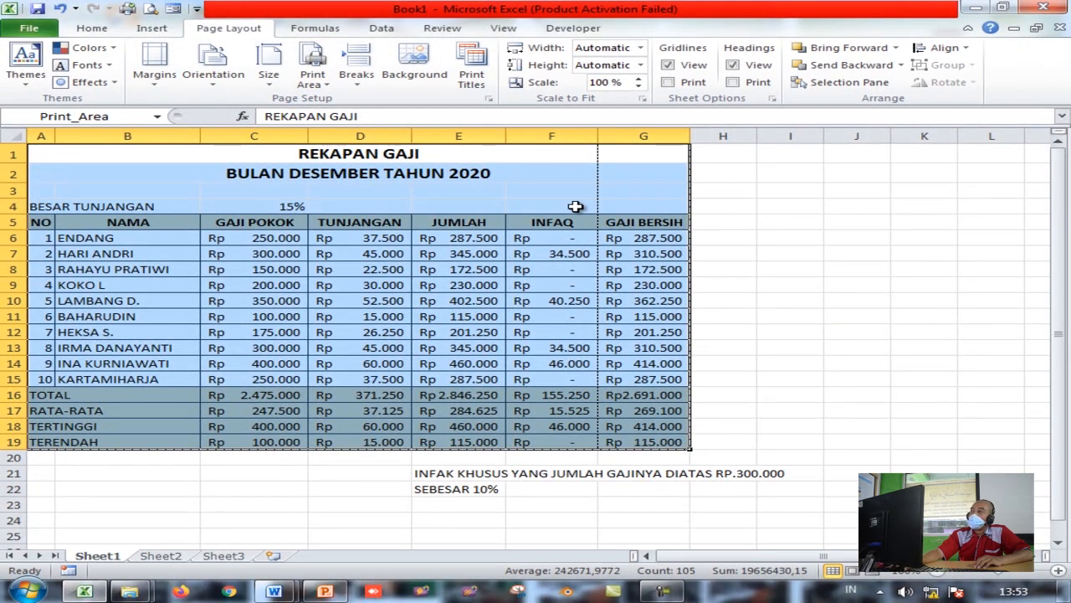
{"action": "left_click", "coordinate": [713, 220]}
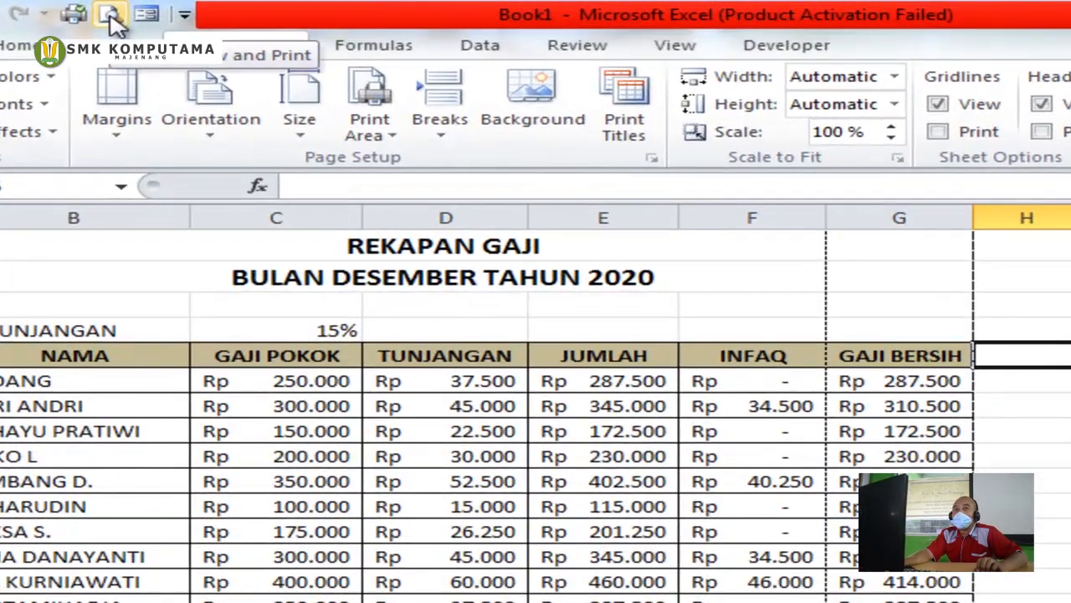
In Print Preview, show margins and drag the left, top and right margins (right 0,48 cm) to centre the table
{"action": "left_click", "coordinate": [118, 14]}
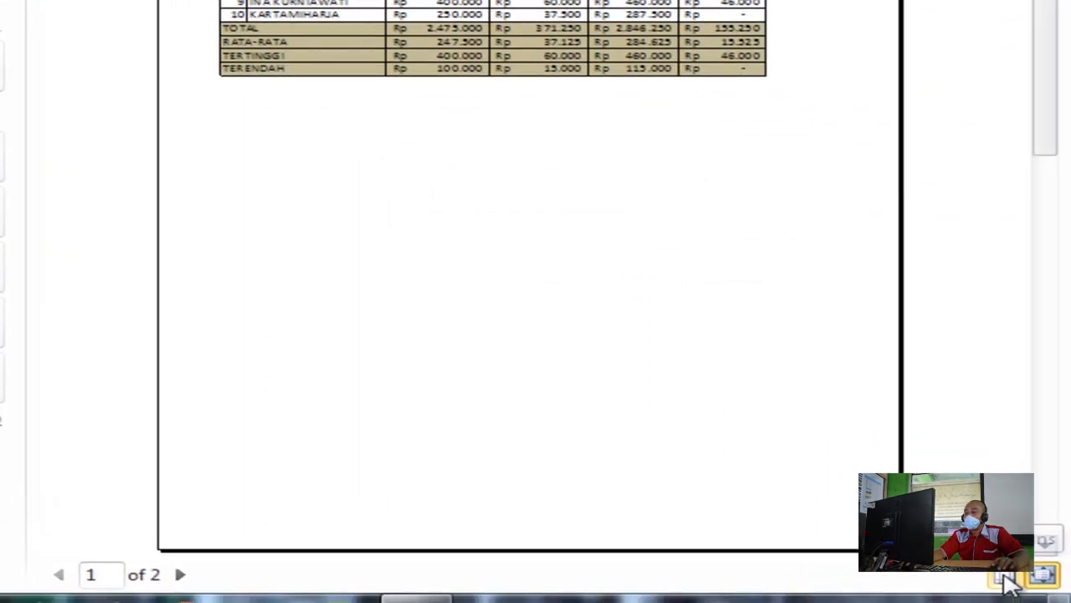
{"action": "left_click", "coordinate": [1007, 577]}
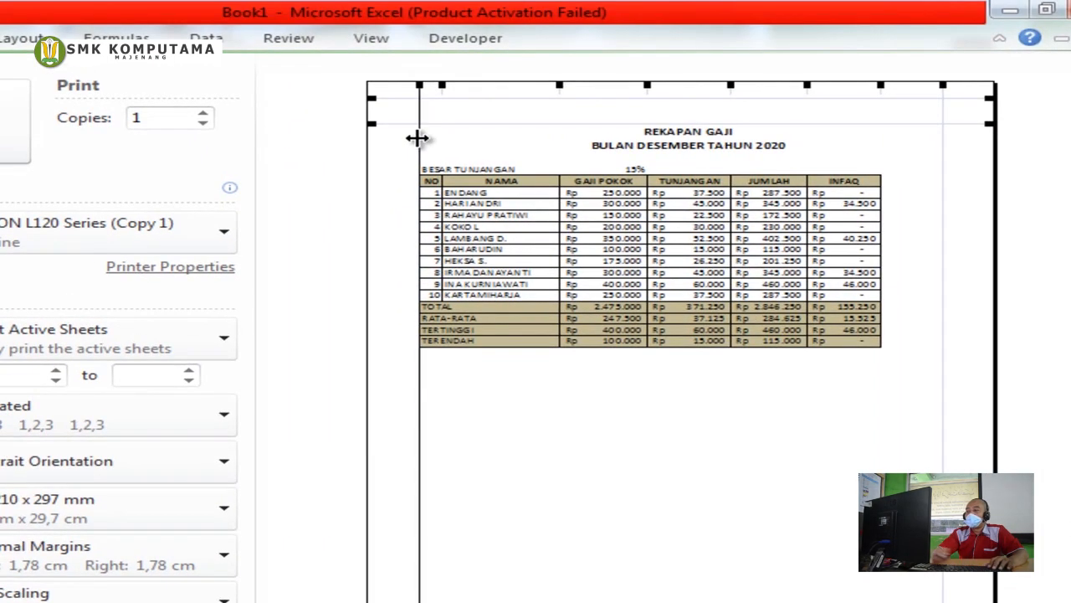
{"action": "left_click_drag", "start_coordinate": [418, 136], "coordinate": [385, 144]}
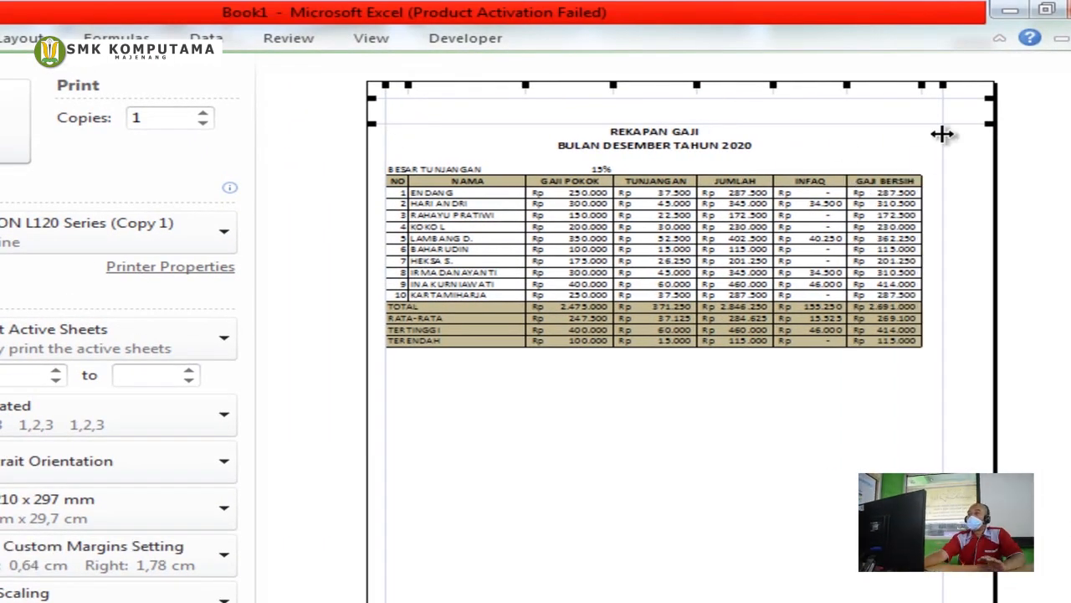
{"action": "left_click_drag", "start_coordinate": [943, 134], "coordinate": [979, 140]}
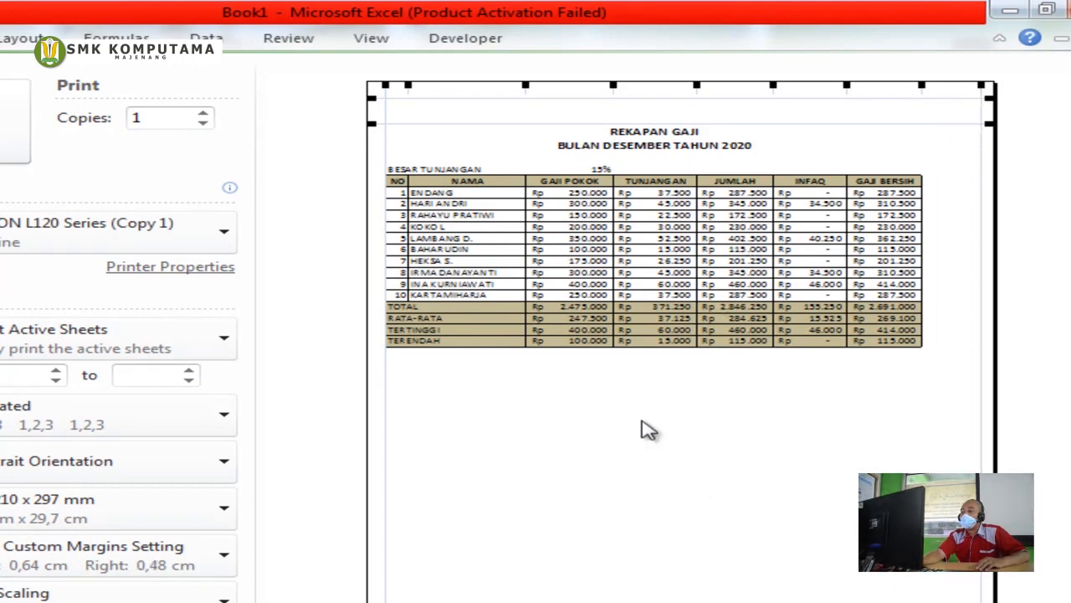
{"action": "left_click_drag", "start_coordinate": [499, 121], "coordinate": [503, 104]}
{"action": "left_click_drag", "start_coordinate": [385, 378], "coordinate": [412, 397]}
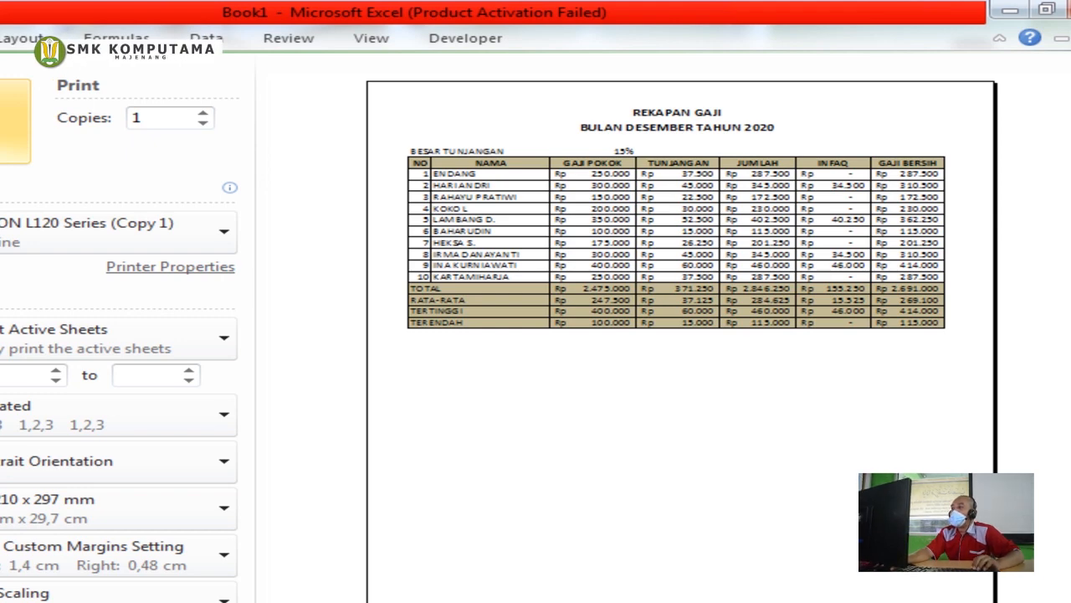
{"action": "left_click", "coordinate": [65, 236]}
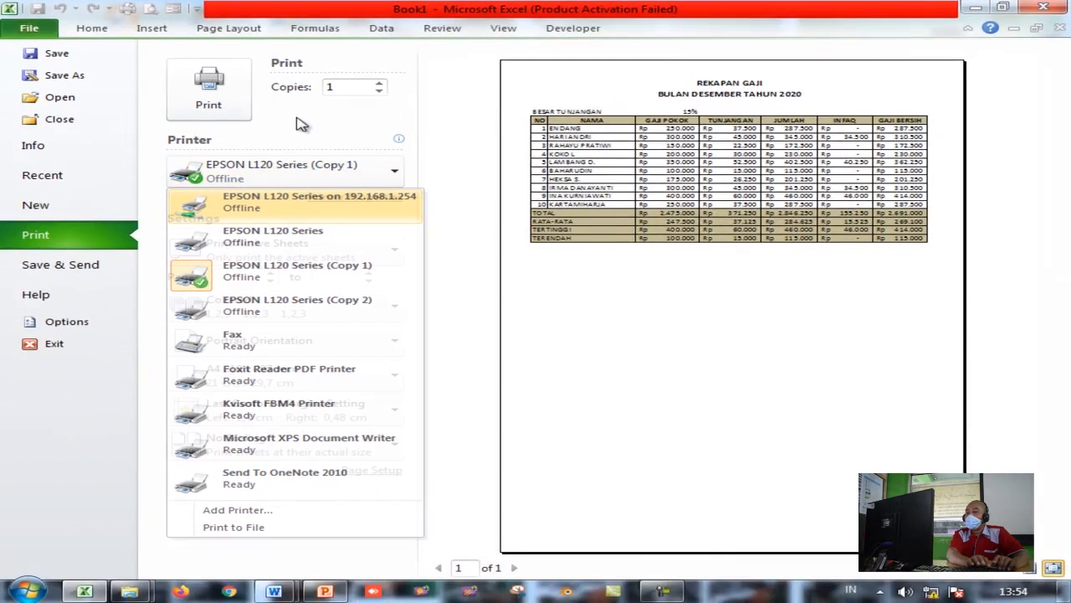
Keep EPSON L120 Series (Copy 1) as the printer and print the page
{"action": "left_click", "coordinate": [251, 163]}
{"action": "left_click", "coordinate": [226, 174]}
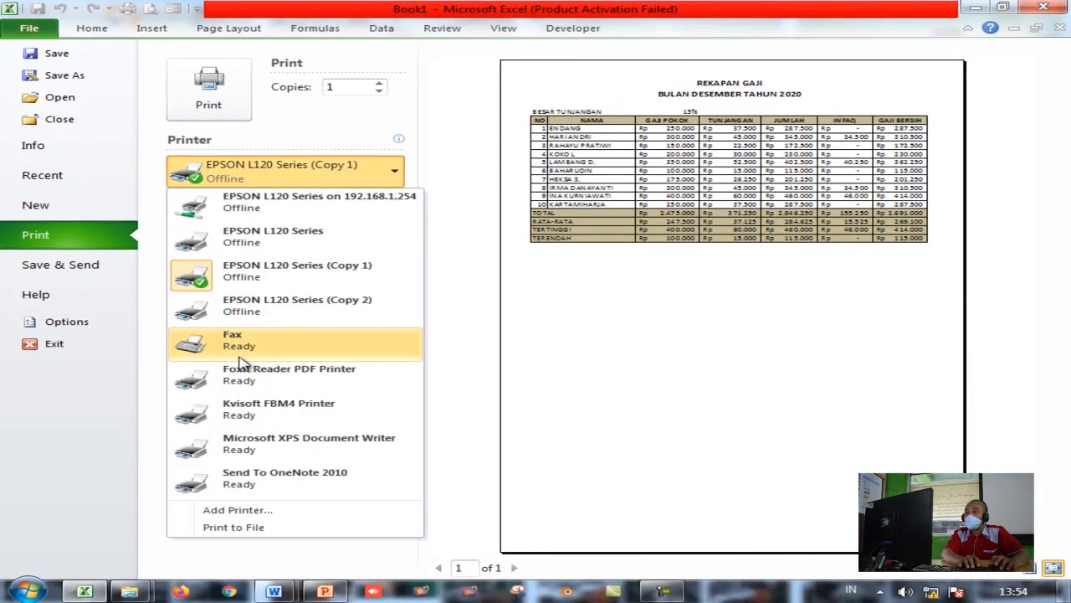
{"action": "left_click", "coordinate": [328, 127]}
{"action": "left_click", "coordinate": [209, 88]}
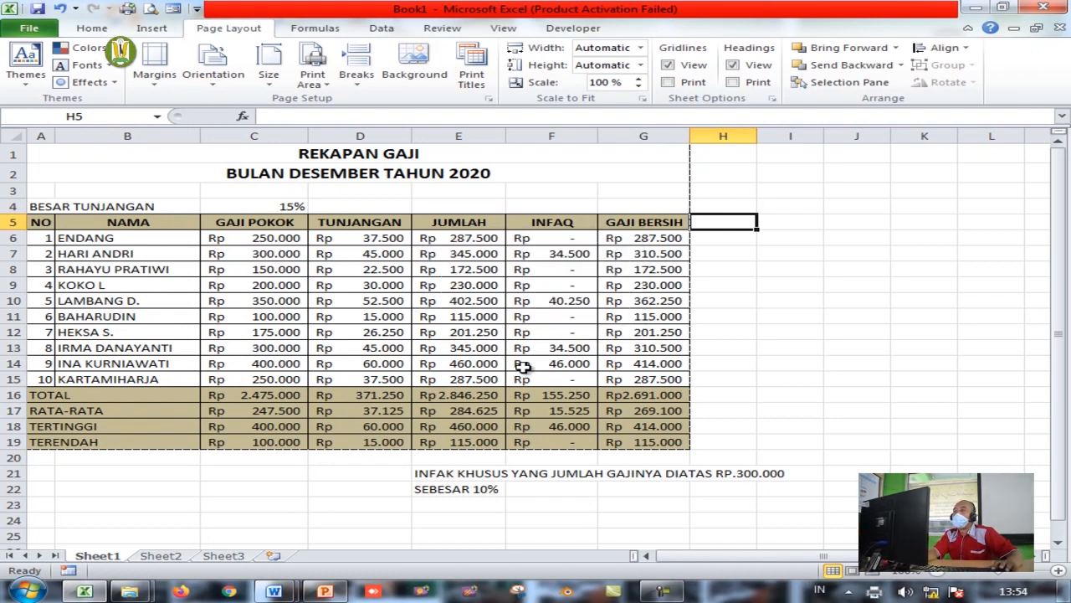
Cancel the offline print job, dismiss the EPSON warning, and return to the worksheet
{"action": "left_click", "coordinate": [710, 364]}
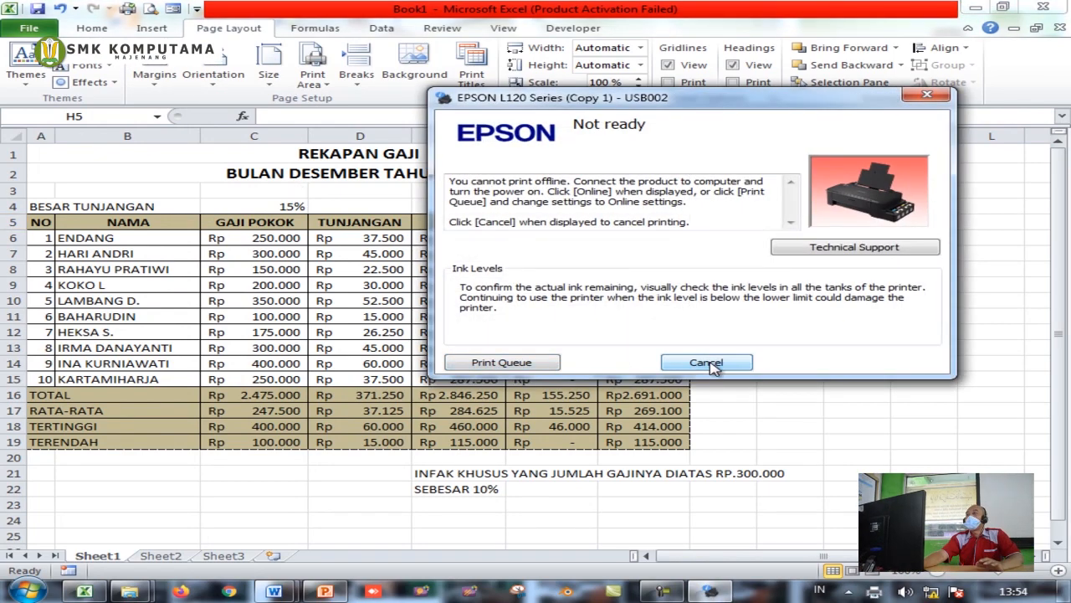
{"action": "left_click", "coordinate": [717, 363]}
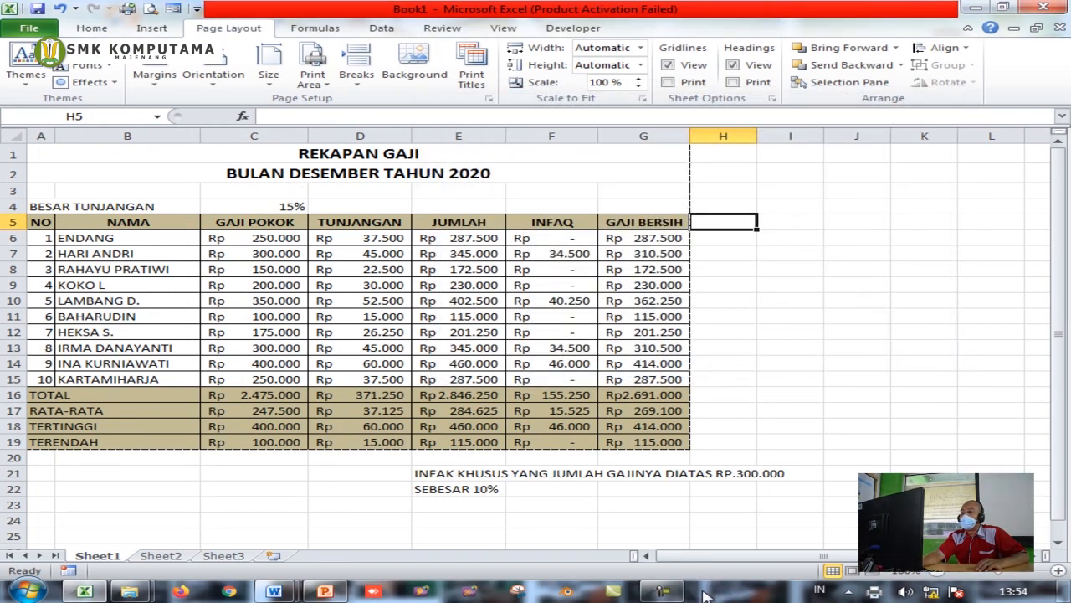
{"action": "left_click", "coordinate": [875, 593]}
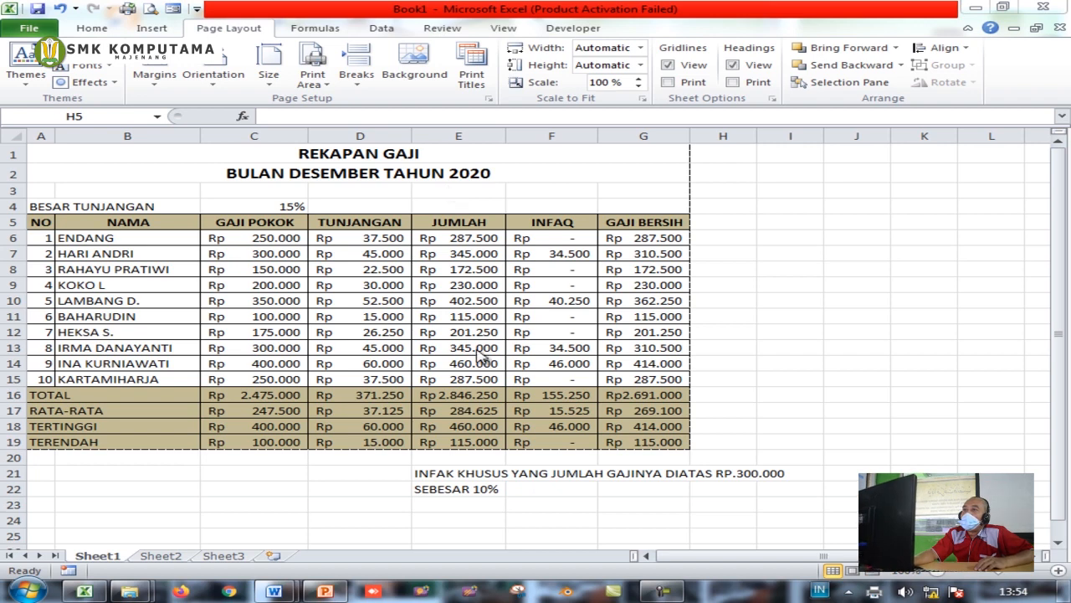
{"action": "left_click", "coordinate": [528, 183]}
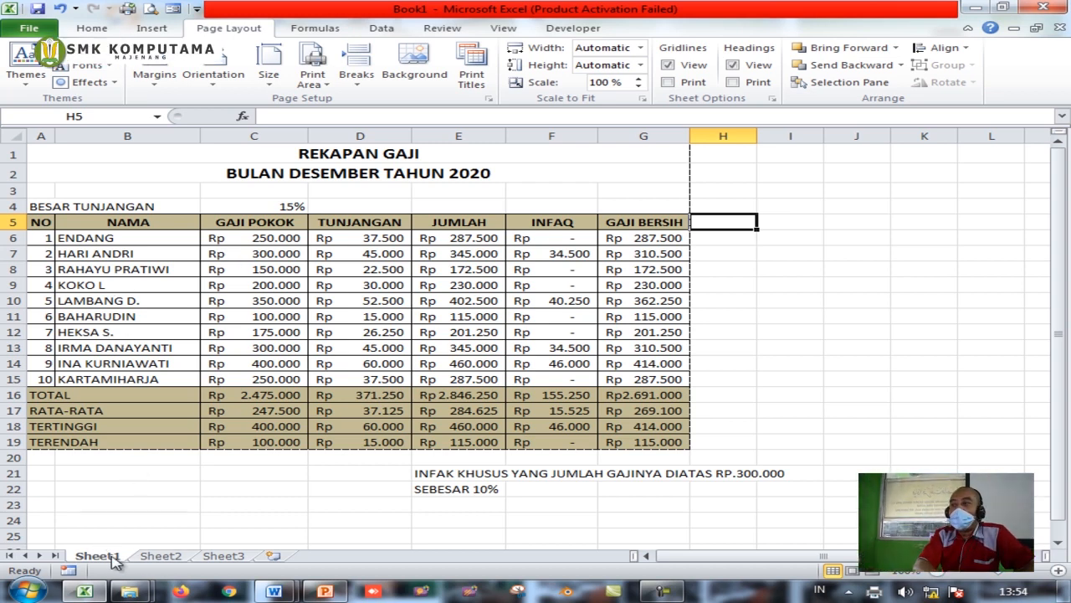
On Sheet2, enter the headers NO, NAMA, STOCK, TERJUAL, RETURN across A1:E1
{"action": "left_click", "coordinate": [162, 556]}
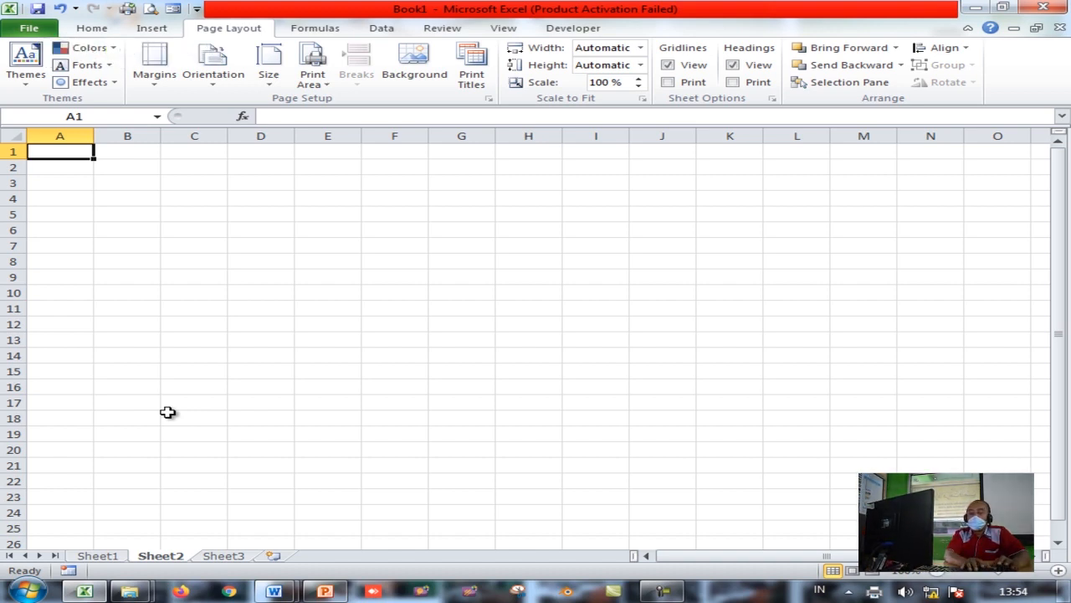
{"action": "type", "text": "NO"}
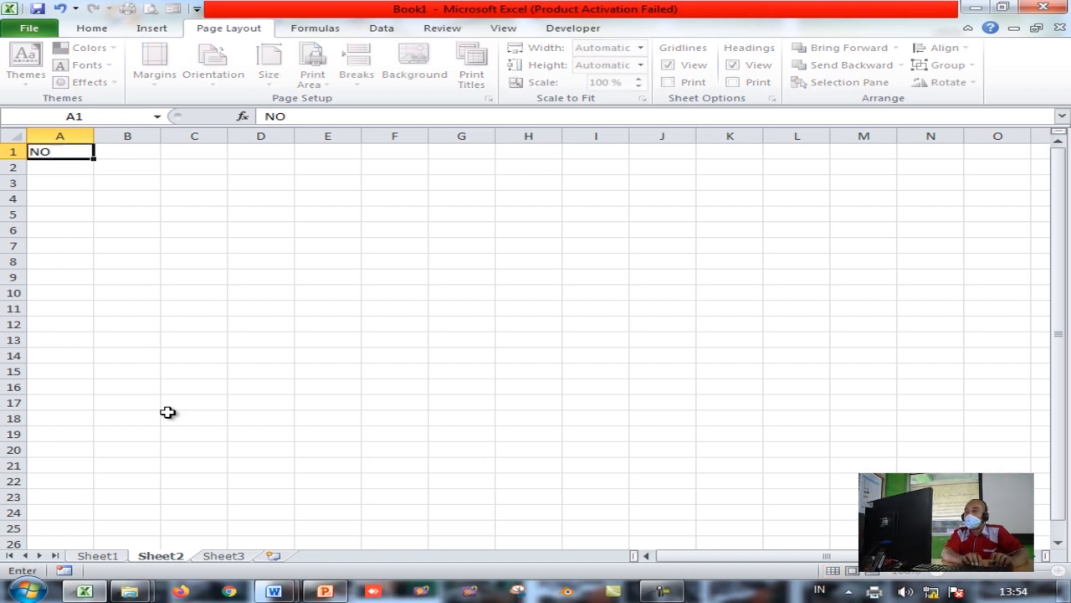
{"action": "key", "text": "Tab"}
{"action": "type", "text": "NAMA"}
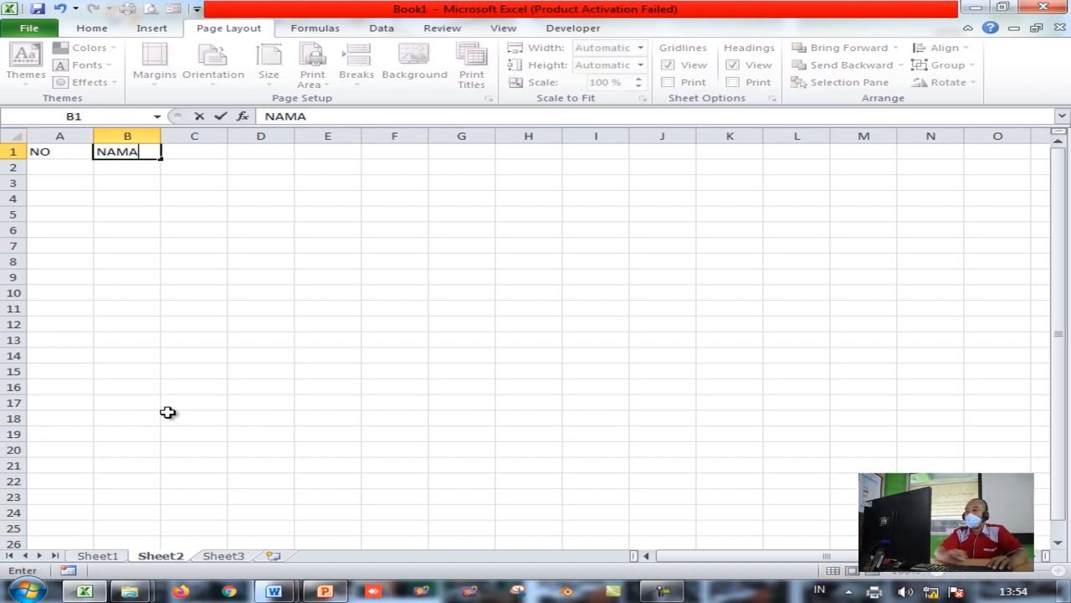
{"action": "key", "text": "Tab"}
{"action": "type", "text": "ST"}
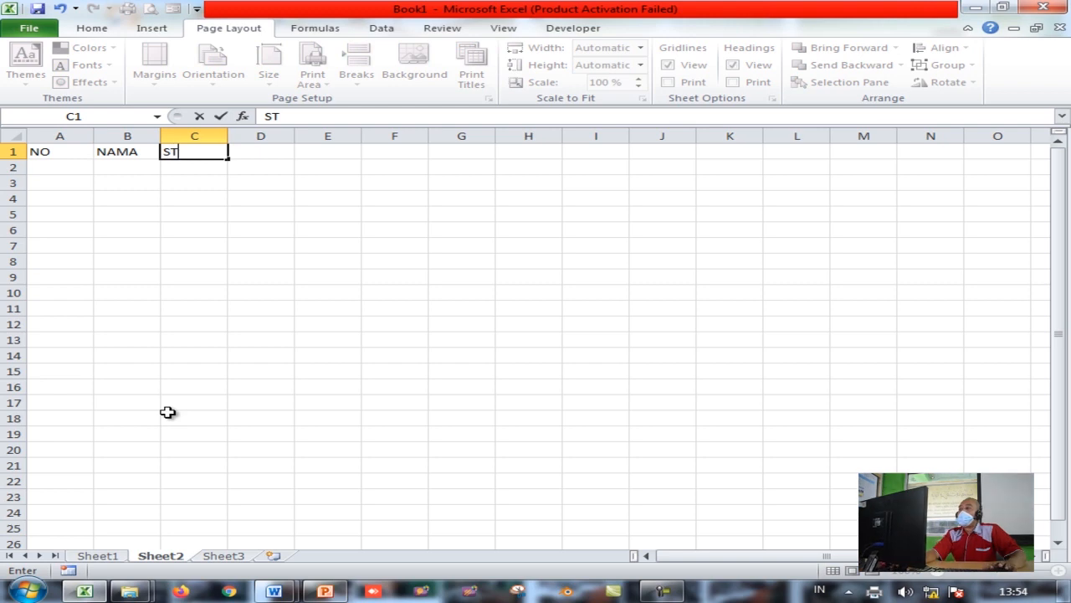
{"action": "key", "text": "Tab"}
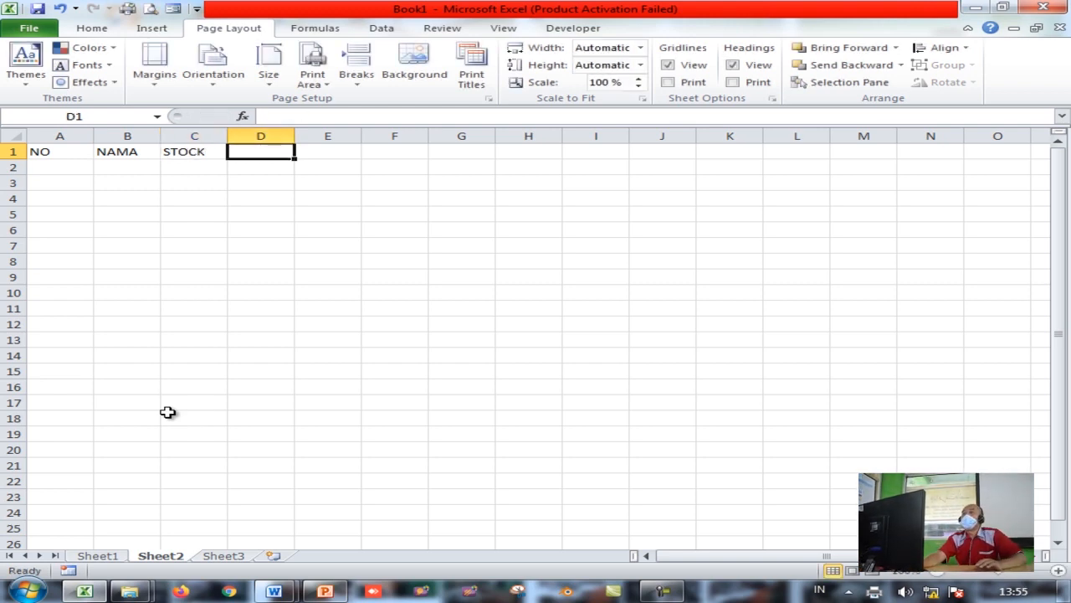
{"action": "type", "text": "TERJUAL"}
{"action": "key", "text": "Tab"}
{"action": "type", "text": "RETURN"}
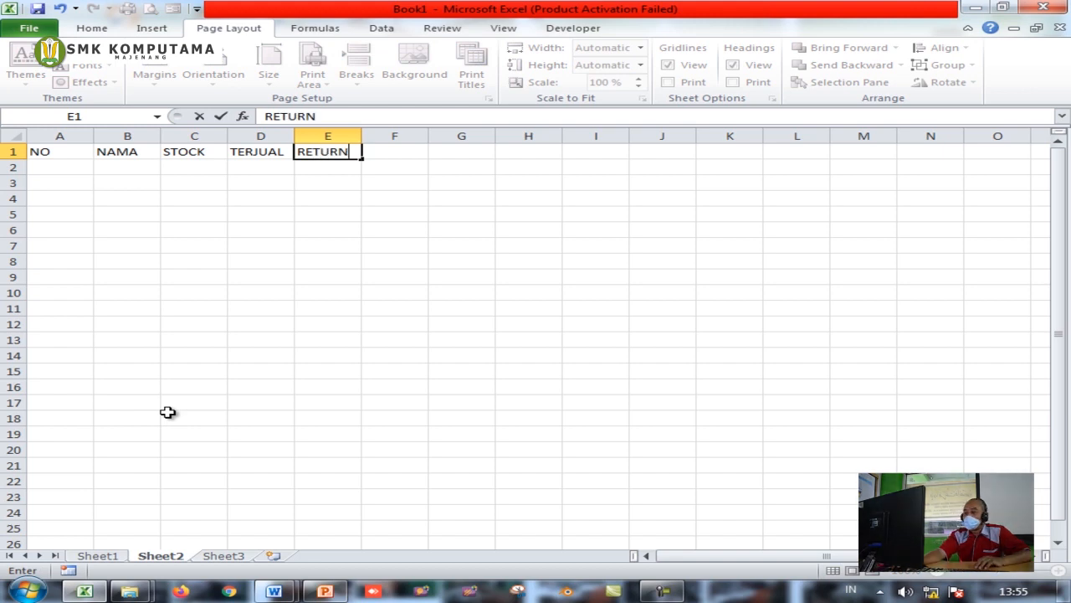
{"action": "key", "text": "Return"}
{"action": "key", "text": "Left"}
{"action": "key", "text": "Left"}
{"action": "key", "text": "Left"}
{"action": "key", "text": "Left"}
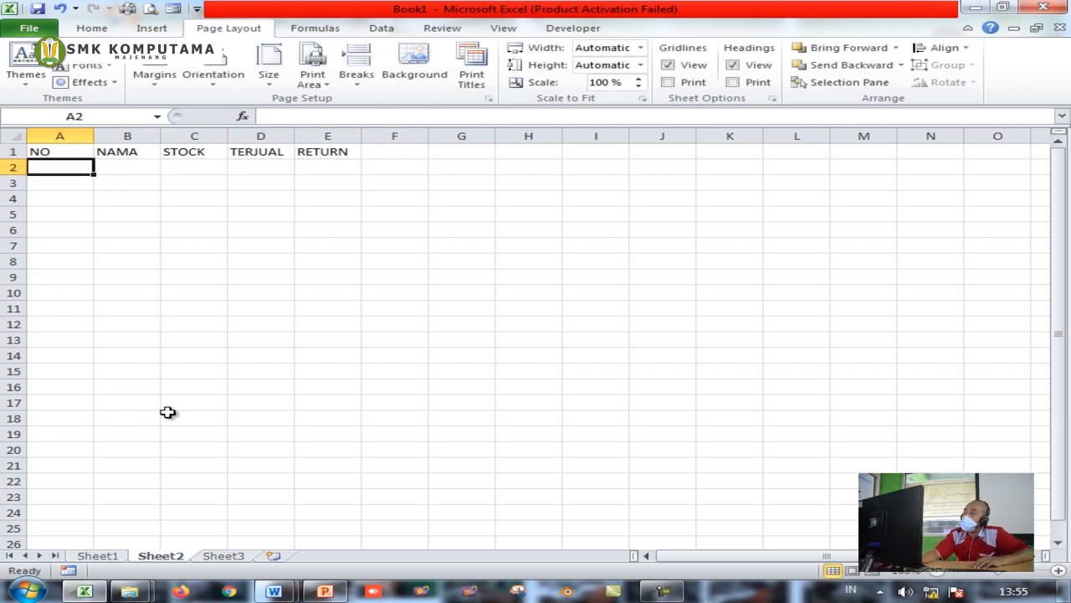
Number the rows 1 to 5 in A2:A6, correcting the last entry to 5
{"action": "type", "text": "1"}
{"action": "key", "text": "Return"}
{"action": "type", "text": "2"}
{"action": "key", "text": "Return"}
{"action": "type", "text": "3"}
{"action": "key", "text": "Return"}
{"action": "type", "text": "4"}
{"action": "key", "text": "Return"}
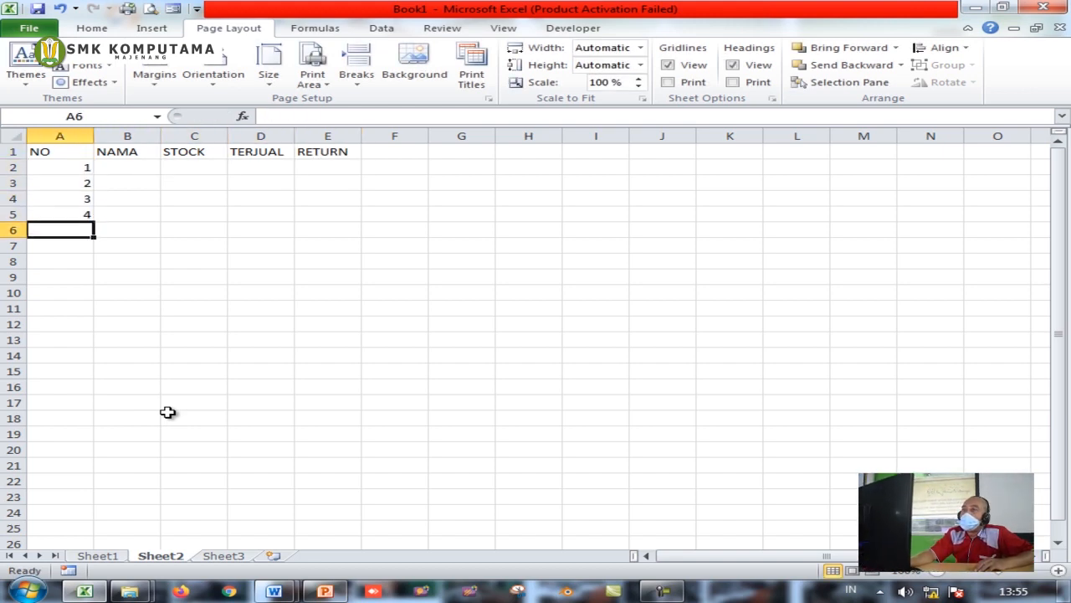
{"action": "type", "text": "4"}
{"action": "key", "text": "Right"}
{"action": "key", "text": "Left"}
{"action": "type", "text": "5"}
{"action": "key", "text": "Up"}
{"action": "key", "text": "Up"}
{"action": "key", "text": "Up"}
{"action": "key", "text": "Up"}
Enter item names RAM, PROSESOR, POWER SUPLAY, HEADSET, HARDISK in B2:B6
{"action": "key", "text": "Right"}
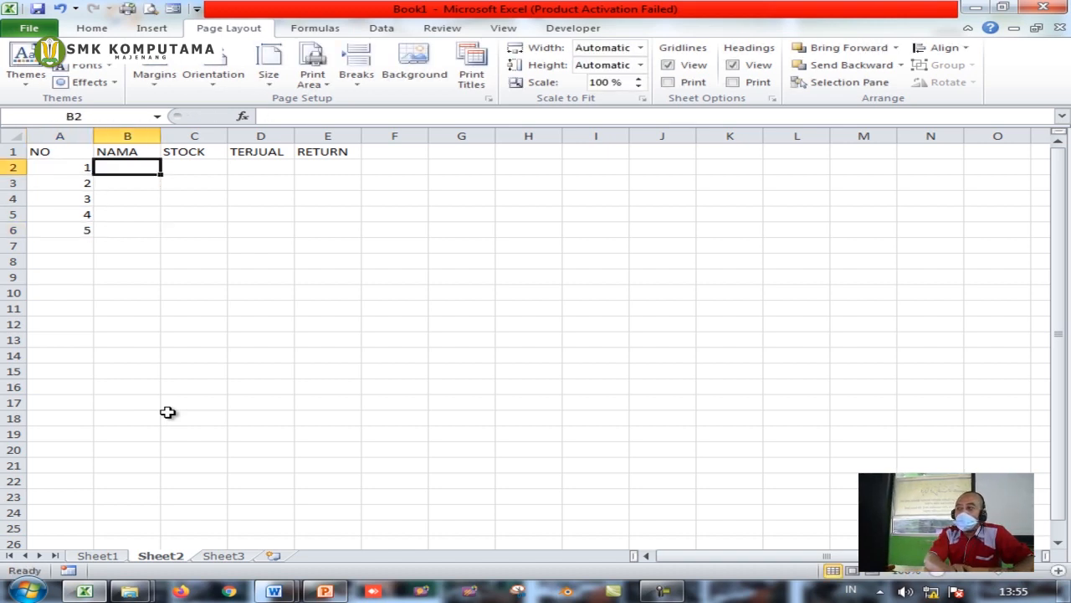
{"action": "type", "text": "RAM"}
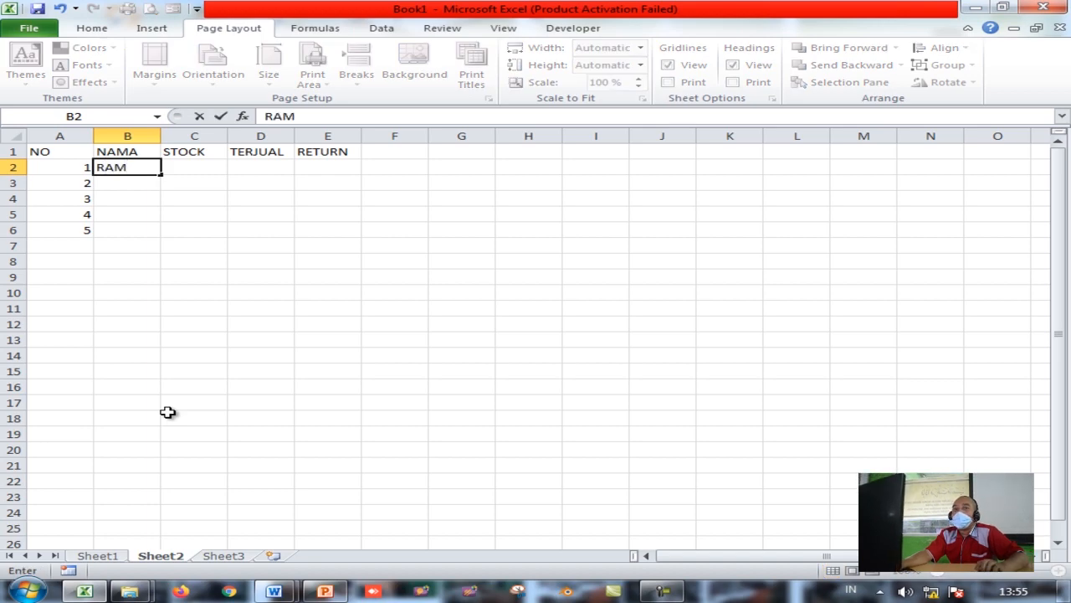
{"action": "key", "text": "Return"}
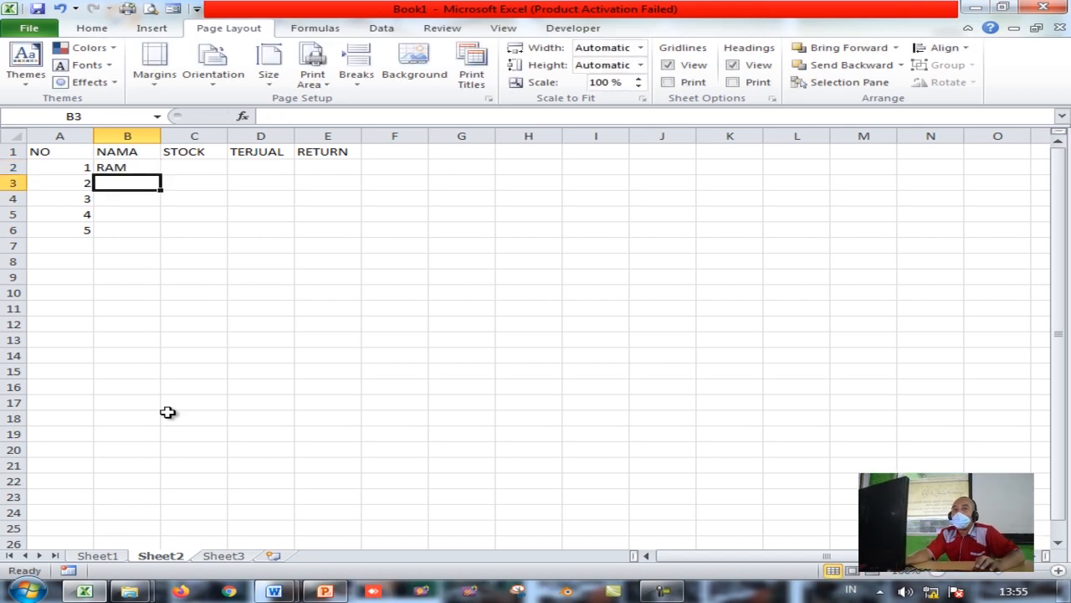
{"action": "type", "text": "PROSESOR"}
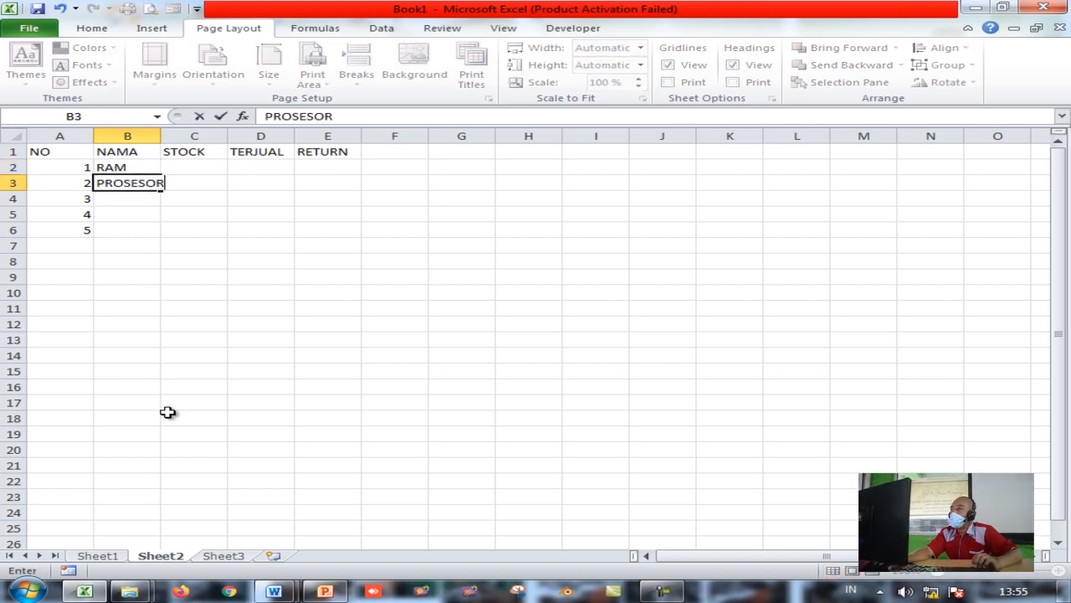
{"action": "key", "text": "Return"}
{"action": "type", "text": "PO"}
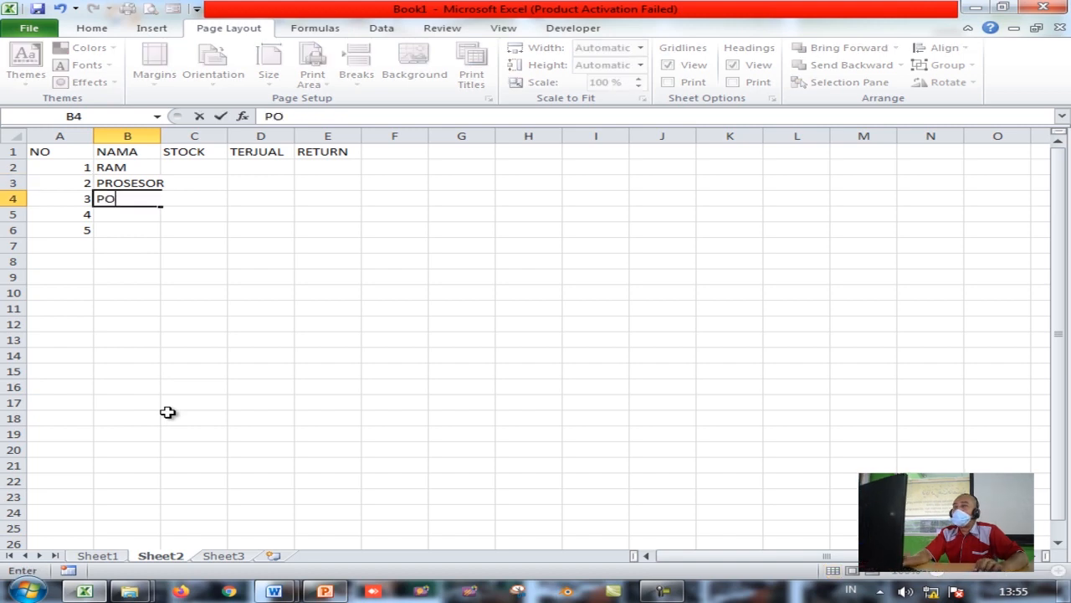
{"action": "type", "text": "WER SUPLAY"}
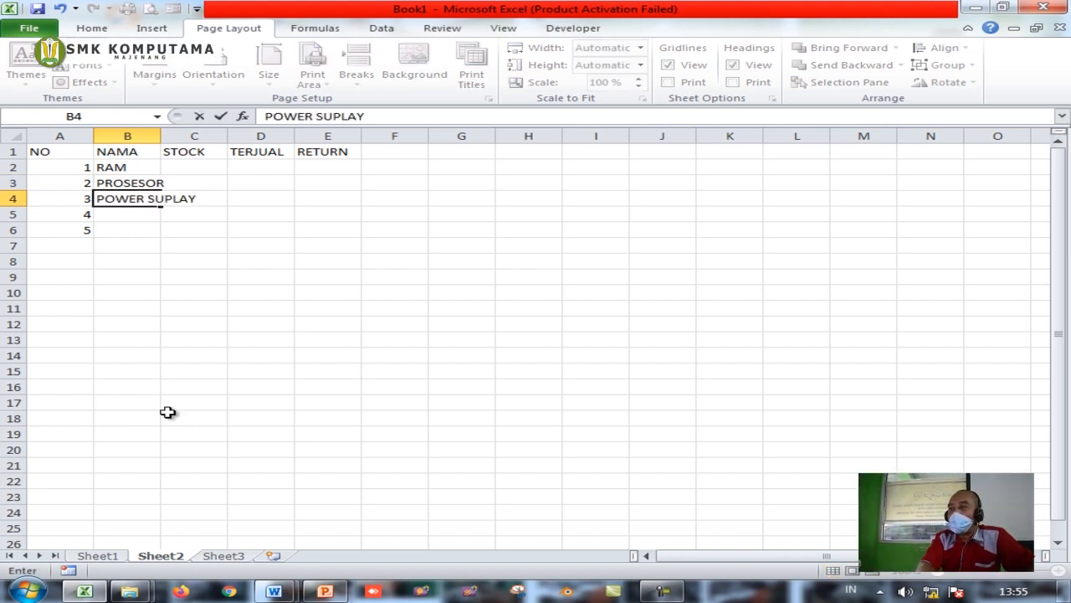
{"action": "key", "text": "Return"}
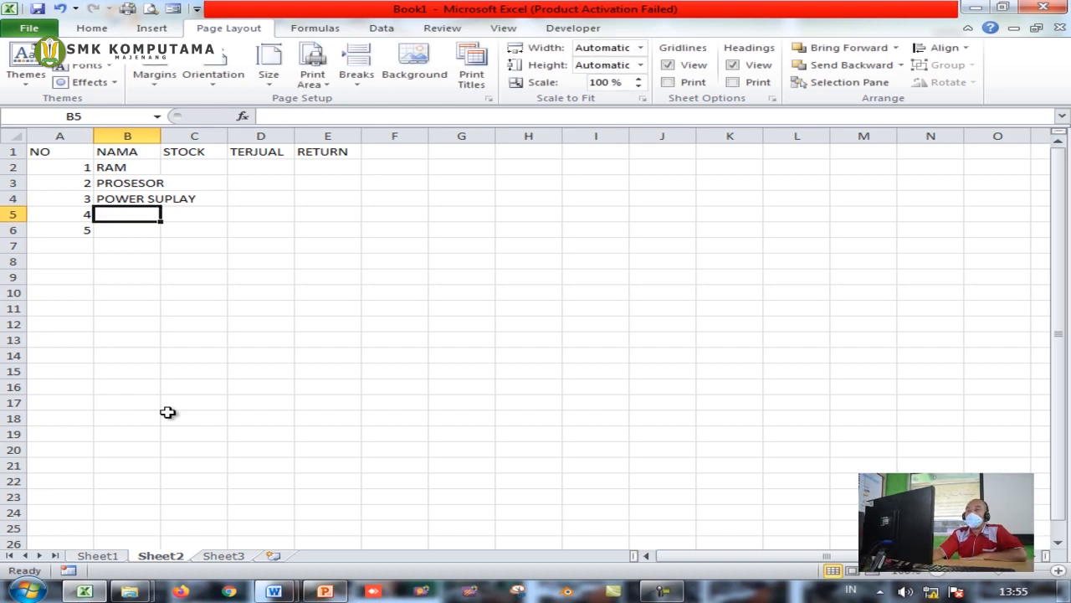
{"action": "type", "text": "HEADSET"}
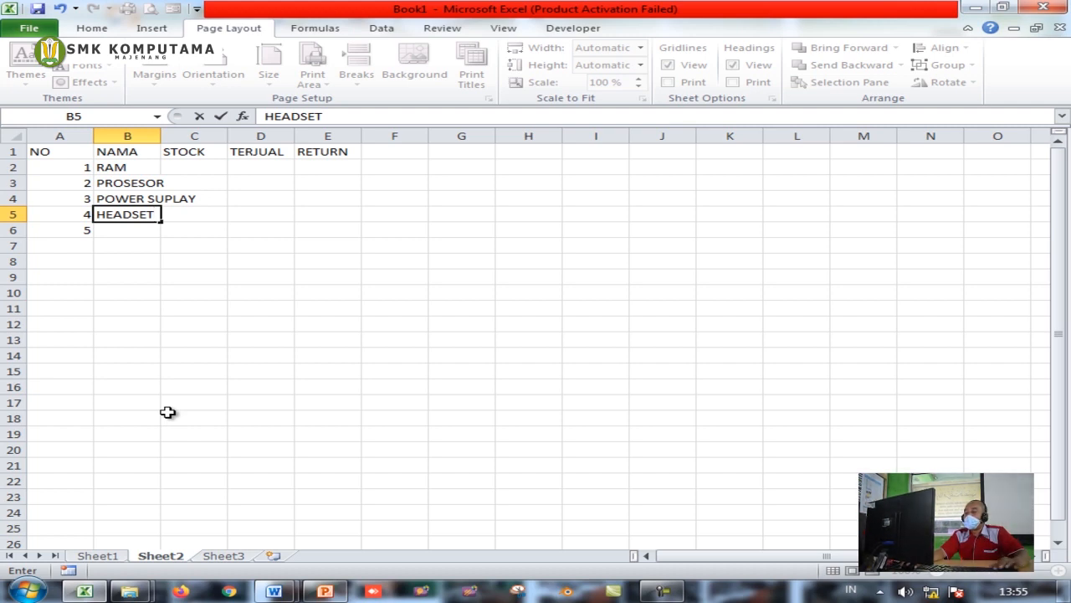
{"action": "key", "text": "Return"}
{"action": "type", "text": "HARDISK"}
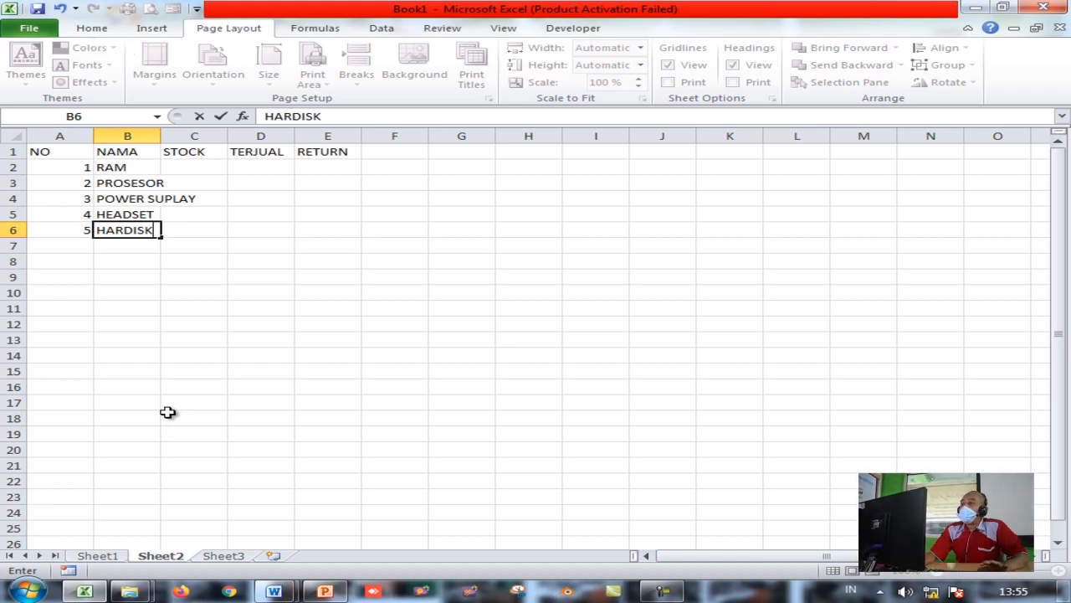
{"action": "key", "text": "Tab"}
Enter STOCK values 43, 25, 35, 30, 40 in C2:C6
{"action": "key", "text": "Left"}
{"action": "key", "text": "Up"}
{"action": "key", "text": "Up"}
{"action": "key", "text": "Right"}
{"action": "key", "text": "Up"}
{"action": "key", "text": "Up"}
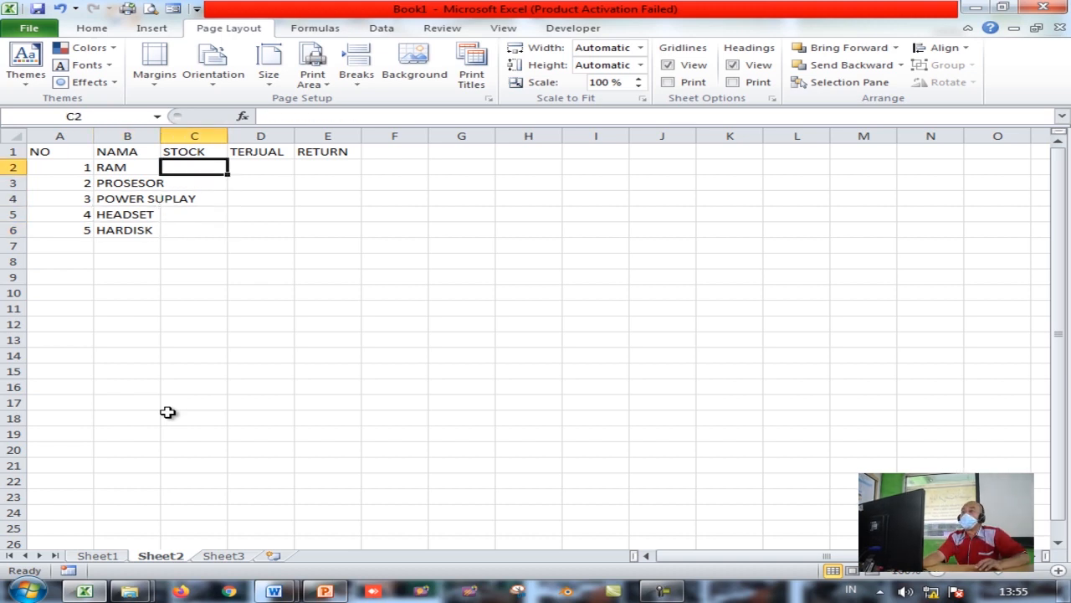
{"action": "type", "text": "43"}
{"action": "key", "text": "Return"}
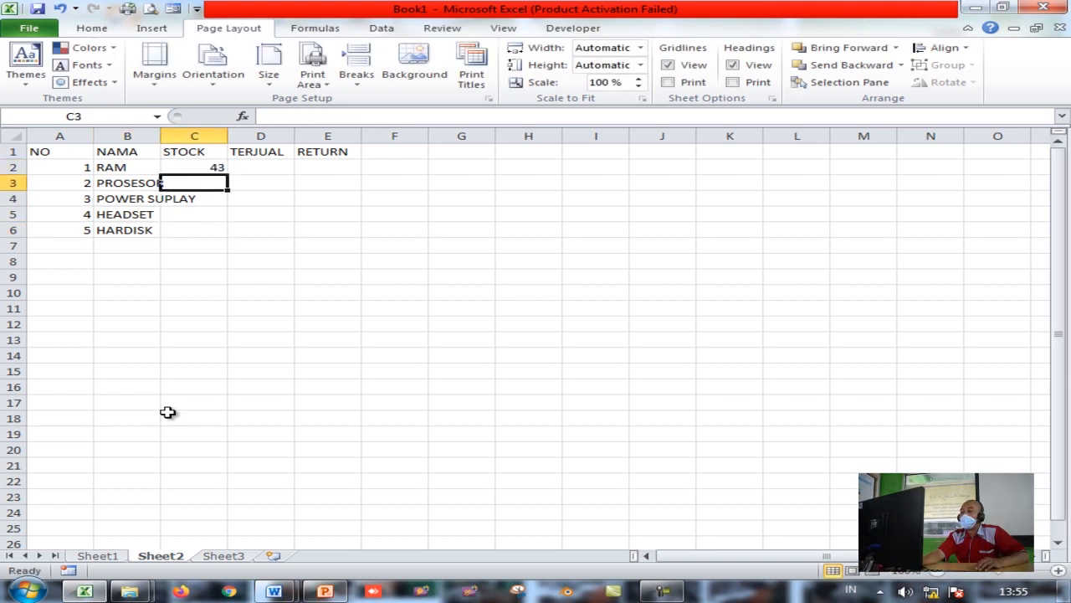
{"action": "type", "text": "25"}
{"action": "key", "text": "Return"}
{"action": "type", "text": "35"}
{"action": "key", "text": "Return"}
{"action": "type", "text": "30"}
{"action": "key", "text": "Return"}
{"action": "type", "text": "40"}
{"action": "key", "text": "Up"}
{"action": "key", "text": "Up"}
{"action": "key", "text": "Up"}
{"action": "key", "text": "Up"}
{"action": "key", "text": "Up"}
Enter TERJUAL values 10, 5, 15, 10, 5 in D2:D6
{"action": "key", "text": "Right"}
{"action": "key", "text": "Down"}
{"action": "type", "text": "10"}
{"action": "key", "text": "Return"}
{"action": "type", "text": "5"}
{"action": "key", "text": "Return"}
{"action": "type", "text": "15"}
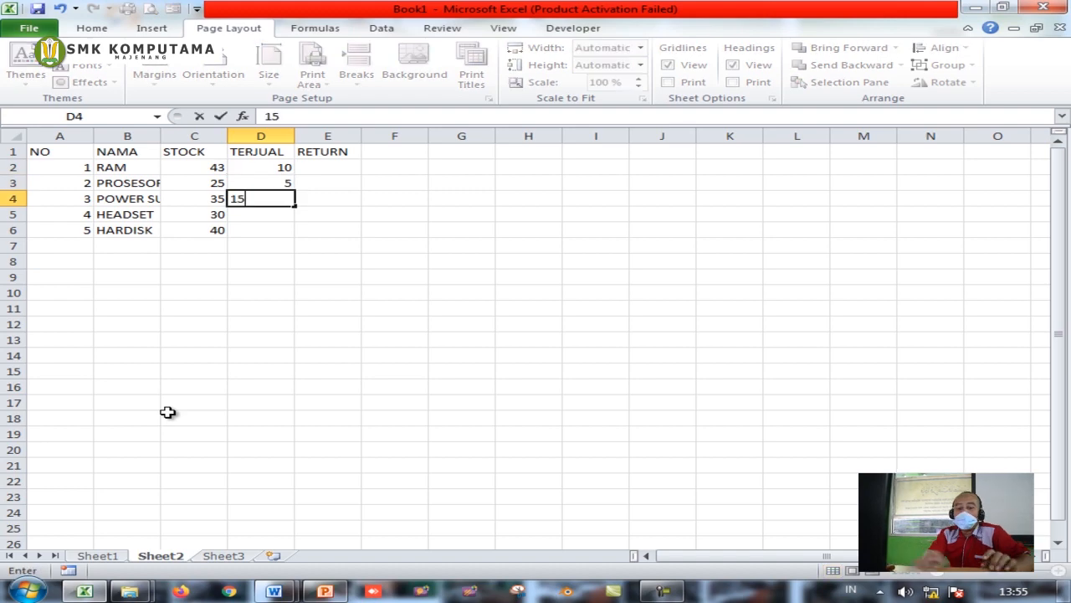
{"action": "key", "text": "Return"}
{"action": "type", "text": "10"}
{"action": "key", "text": "Return"}
{"action": "type", "text": "5"}
{"action": "key", "text": "Right"}
Enter RETURN values 2, 1, 1, 2, 3 in E2:E6
{"action": "key", "text": "Up"}
{"action": "key", "text": "Up"}
{"action": "key", "text": "Up"}
{"action": "key", "text": "Up"}
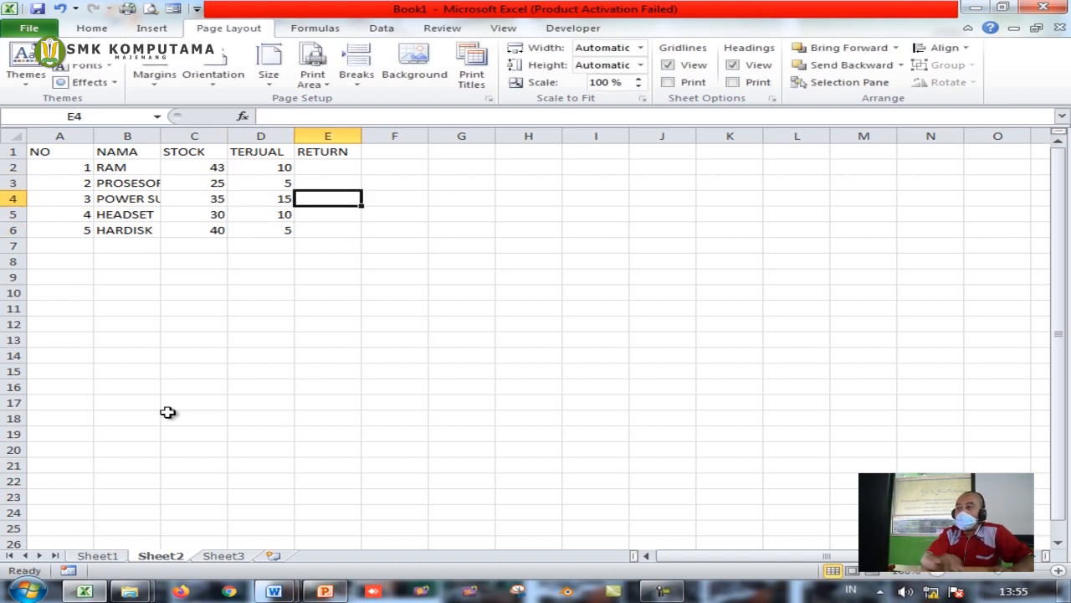
{"action": "type", "text": "2"}
{"action": "key", "text": "Return"}
{"action": "type", "text": "1"}
{"action": "key", "text": "Return"}
{"action": "type", "text": "1"}
{"action": "key", "text": "Return"}
{"action": "type", "text": "2"}
{"action": "key", "text": "Return"}
{"action": "type", "text": "3"}
{"action": "key", "text": "Return"}
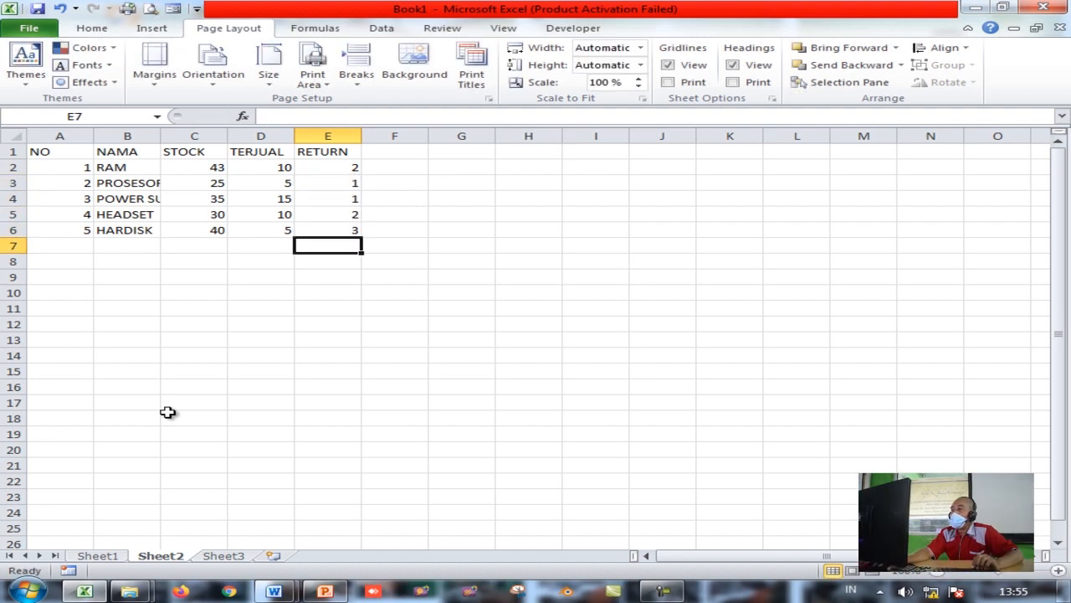
Narrow column A, widen columns B and C, and apply All Borders to A1:E6
{"action": "left_click_drag", "start_coordinate": [94, 131], "coordinate": [56, 136]}
{"action": "left_click_drag", "start_coordinate": [122, 134], "coordinate": [267, 134]}
{"action": "left_click_drag", "start_coordinate": [51, 151], "coordinate": [354, 231]}
{"action": "left_click", "coordinate": [94, 27]}
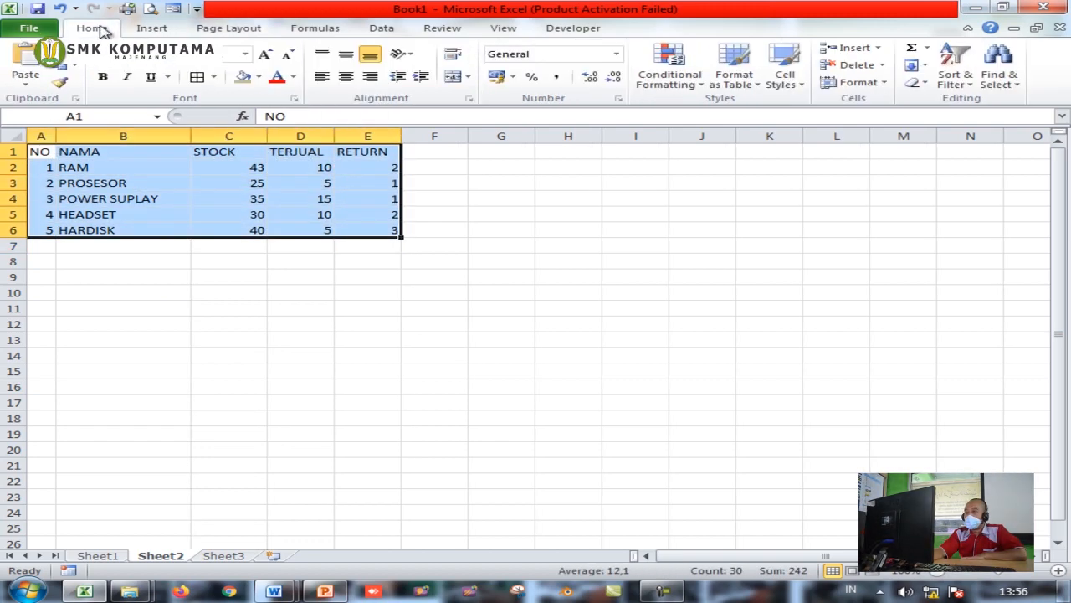
{"action": "left_click", "coordinate": [215, 77]}
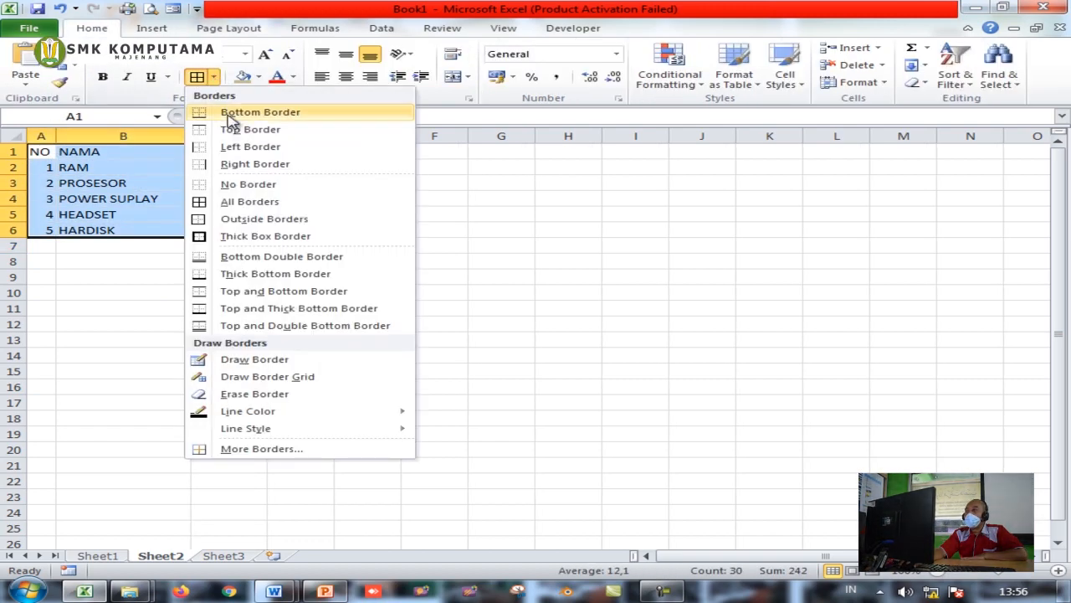
{"action": "left_click", "coordinate": [248, 202]}
{"action": "left_click", "coordinate": [206, 277]}
{"action": "left_click_drag", "start_coordinate": [39, 151], "coordinate": [373, 152]}
Centre the A1:E1 headers and shade the header row and NO column tan
{"action": "left_click", "coordinate": [345, 76]}
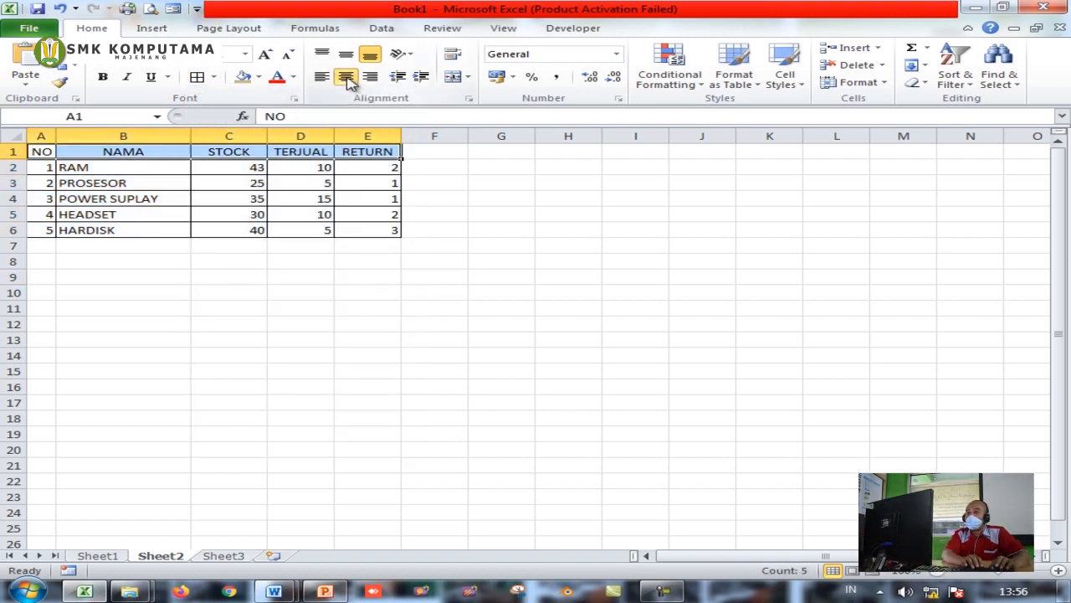
{"action": "left_click", "coordinate": [242, 77]}
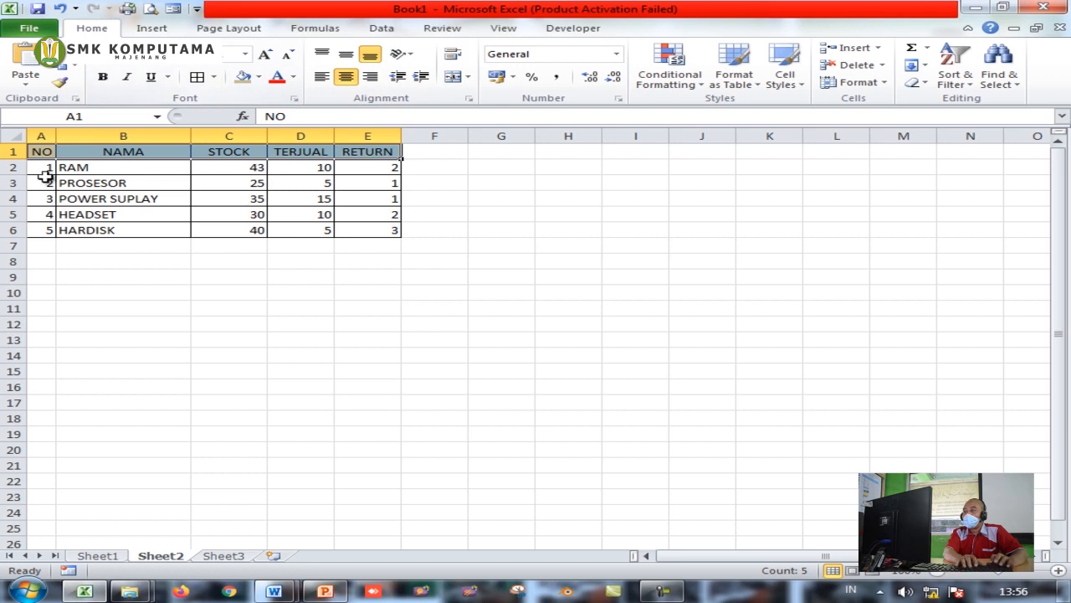
{"action": "left_click_drag", "start_coordinate": [42, 164], "coordinate": [39, 229]}
{"action": "key", "text": "Escape"}
{"action": "left_click", "coordinate": [40, 154]}
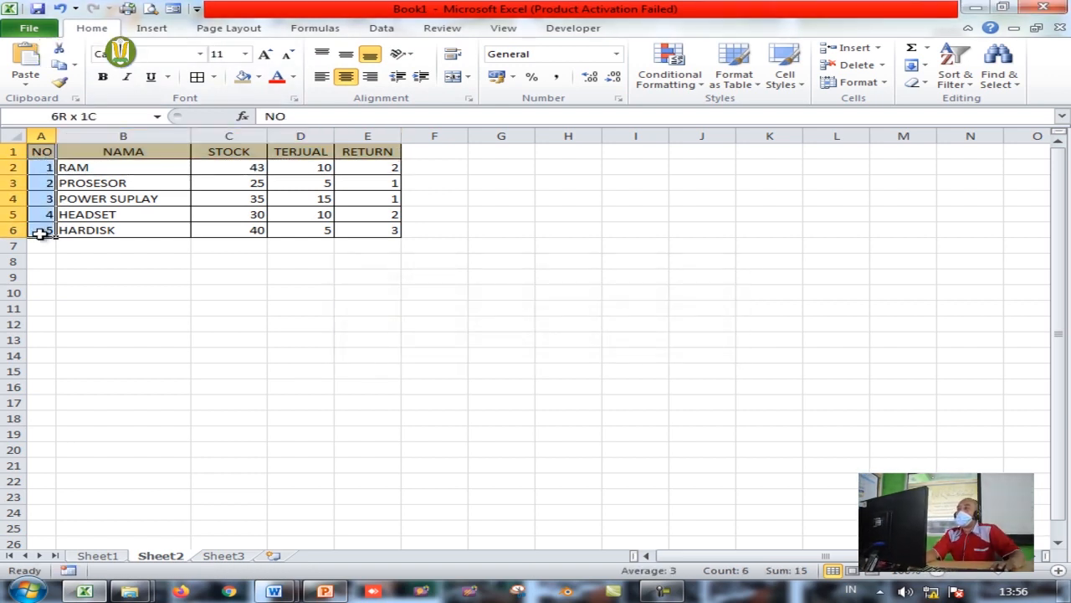
{"action": "left_click", "coordinate": [243, 77]}
{"action": "left_click", "coordinate": [163, 185]}
Centre the numbers in A2:A6 and the values in C2:E6
{"action": "left_click_drag", "start_coordinate": [47, 167], "coordinate": [40, 230]}
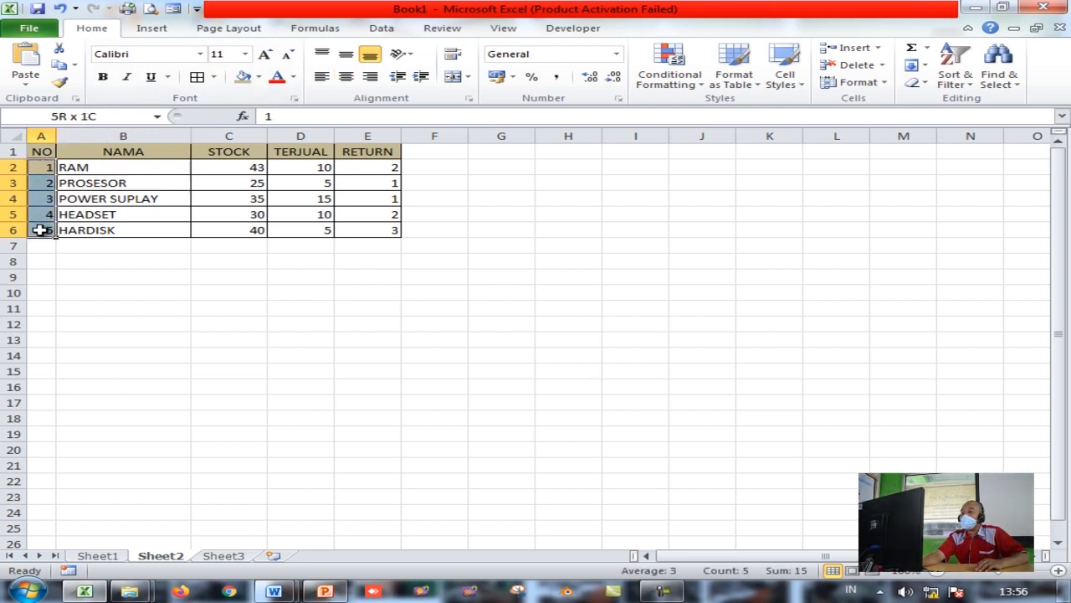
{"action": "left_click", "coordinate": [348, 77]}
{"action": "left_click", "coordinate": [518, 247]}
{"action": "left_click_drag", "start_coordinate": [220, 168], "coordinate": [363, 231]}
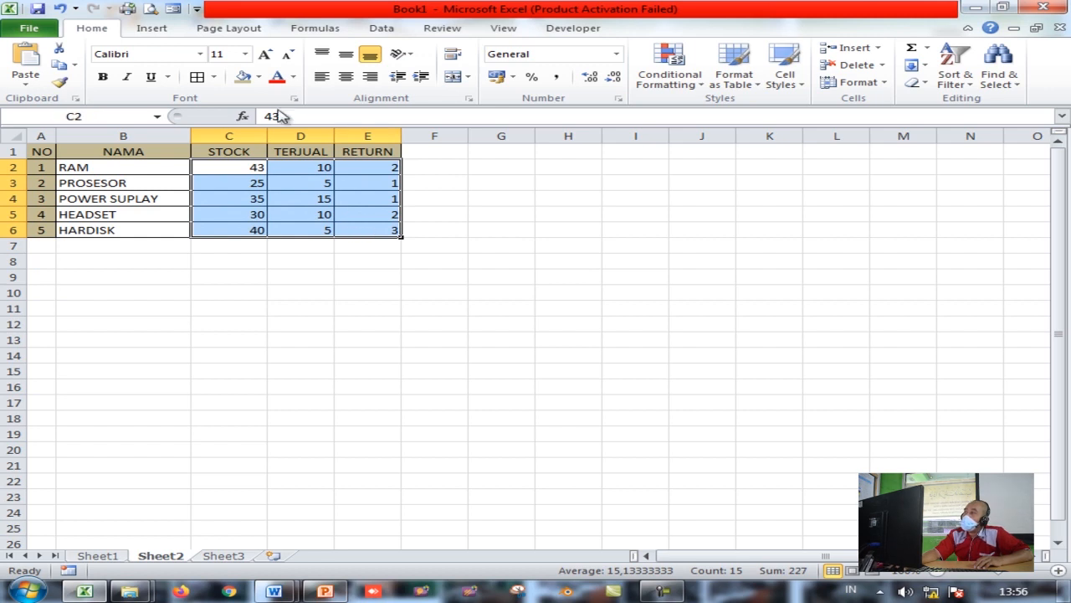
{"action": "left_click", "coordinate": [351, 79]}
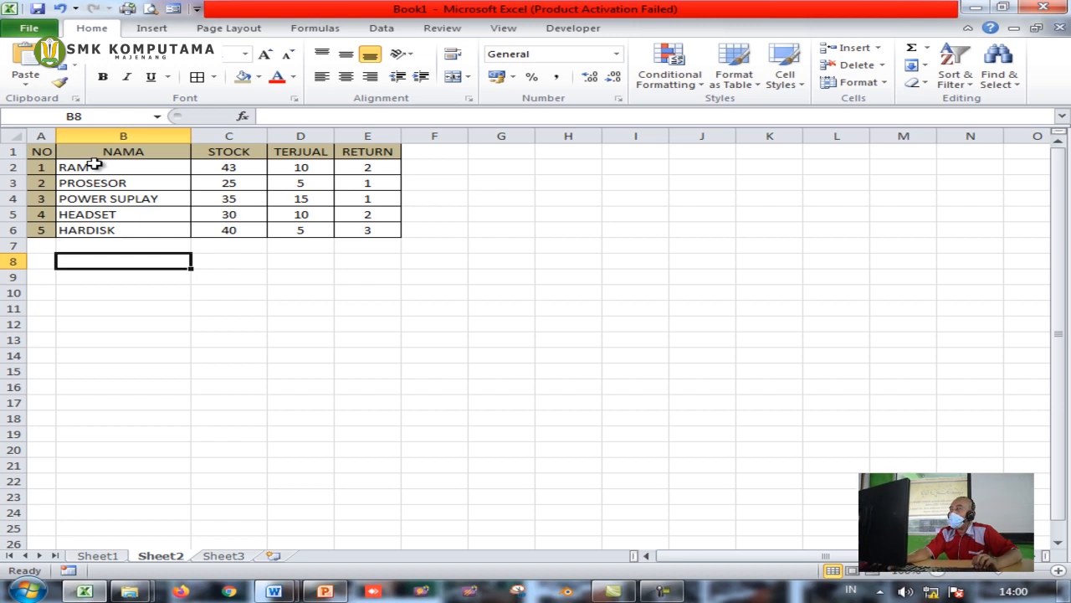
Select B1:E6 (NAMA through RETURN) and open the Insert tab's Column chart list
{"action": "left_click", "coordinate": [76, 151]}
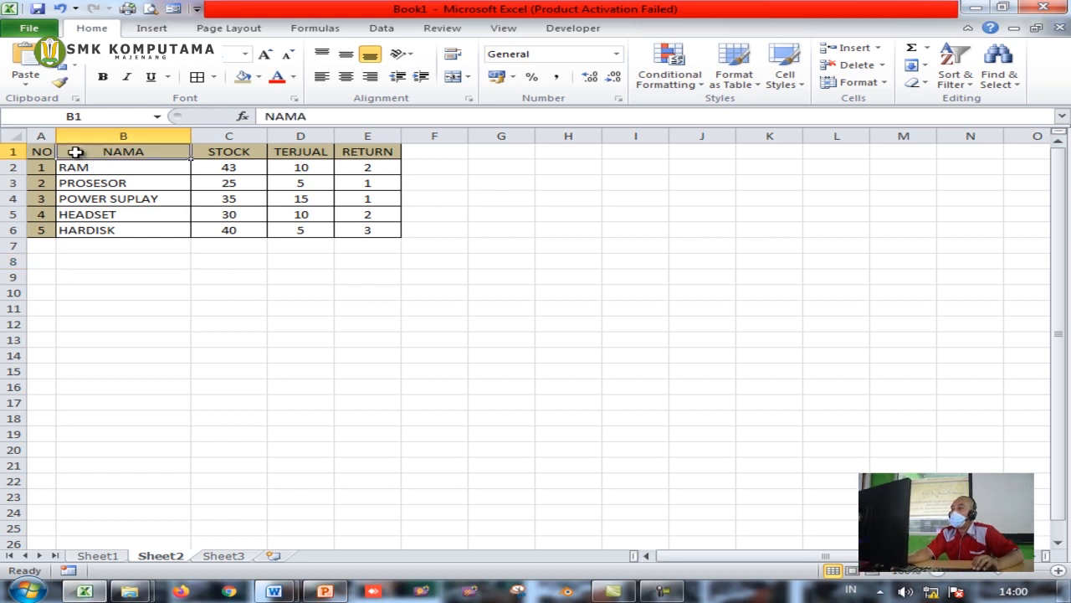
{"action": "left_click_drag", "start_coordinate": [76, 159], "coordinate": [361, 226]}
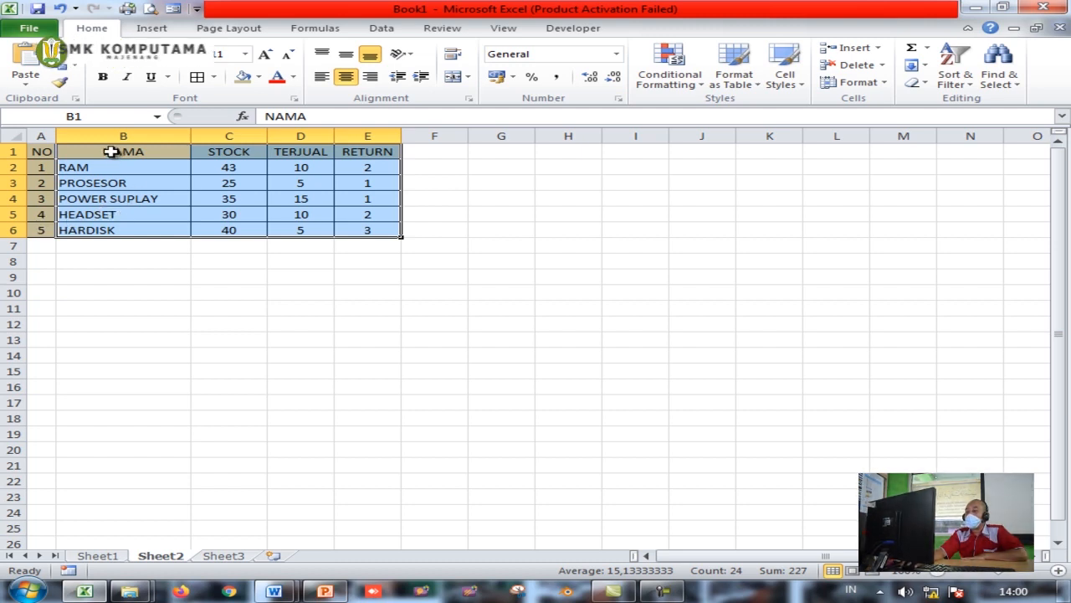
{"action": "left_click_drag", "start_coordinate": [109, 153], "coordinate": [363, 229]}
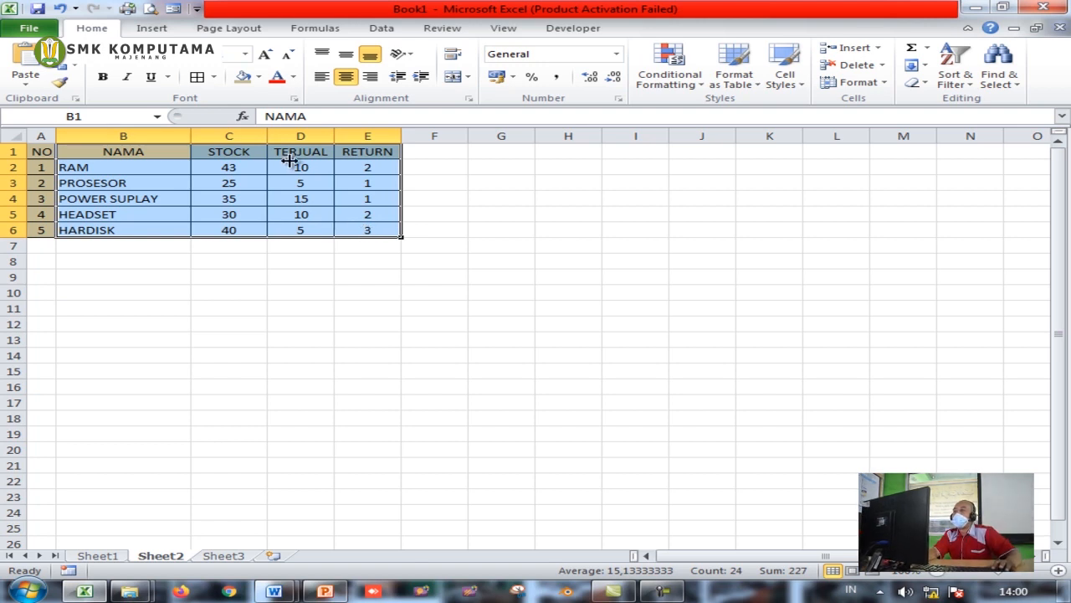
{"action": "left_click", "coordinate": [153, 28]}
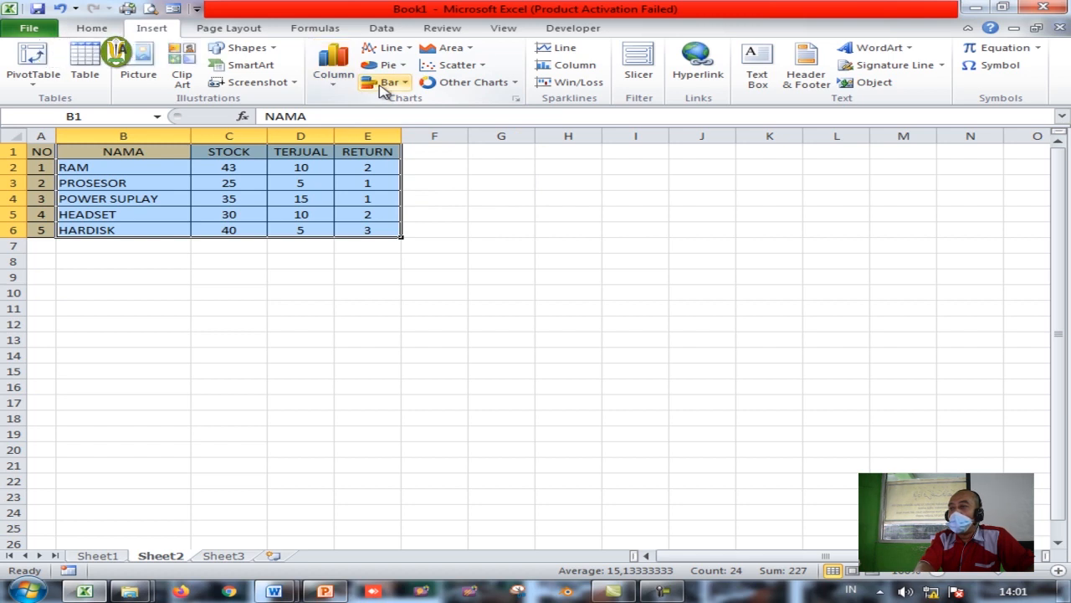
{"action": "left_click", "coordinate": [337, 90]}
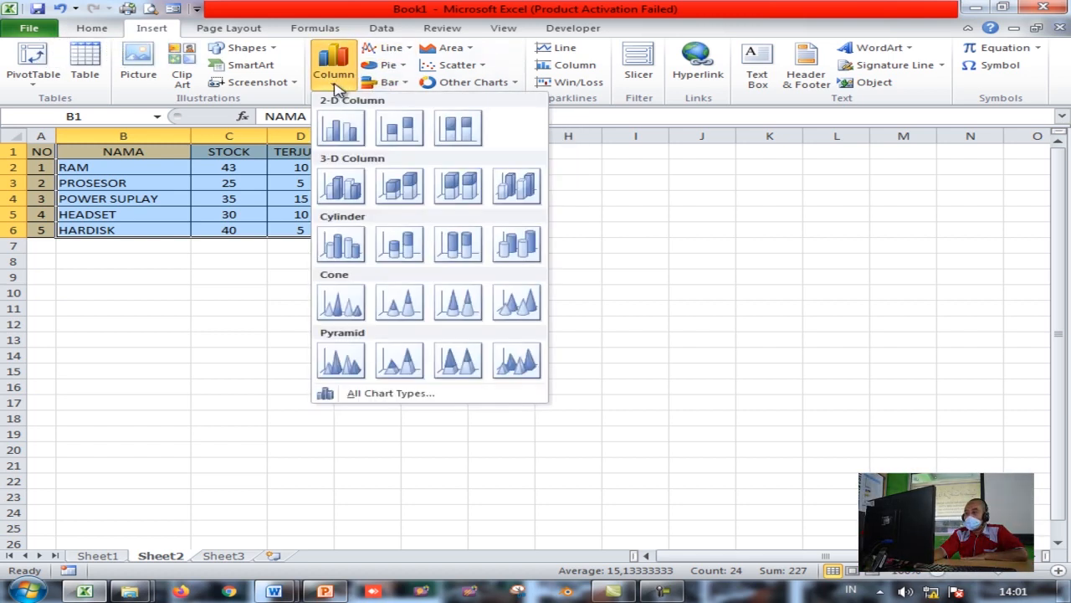
Insert a 3-D Clustered Column chart of the items and move it below the table
{"action": "left_click", "coordinate": [344, 185]}
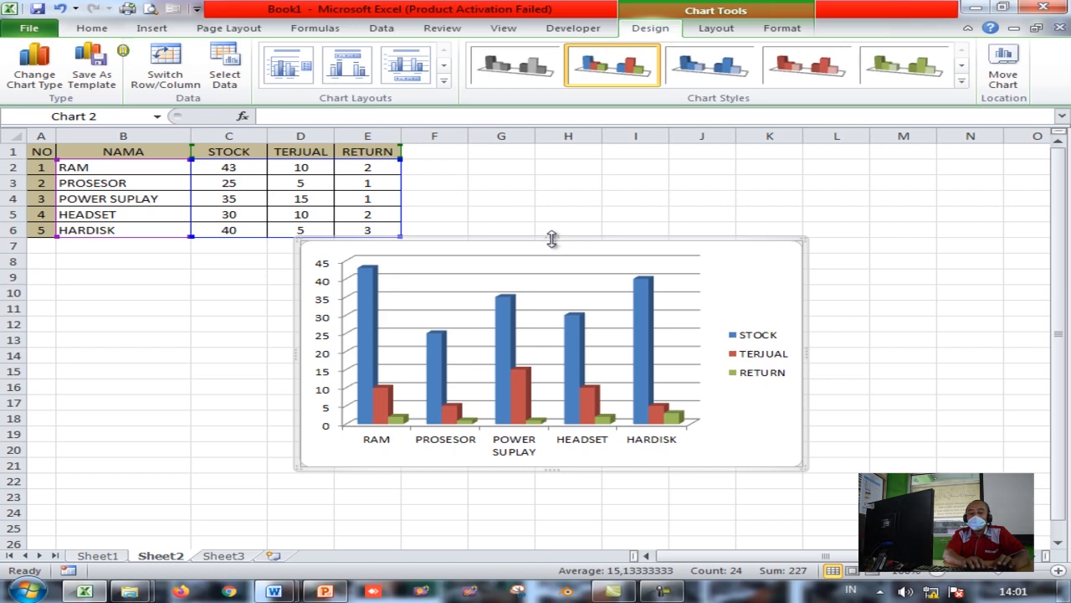
{"action": "left_click_drag", "start_coordinate": [554, 239], "coordinate": [391, 252]}
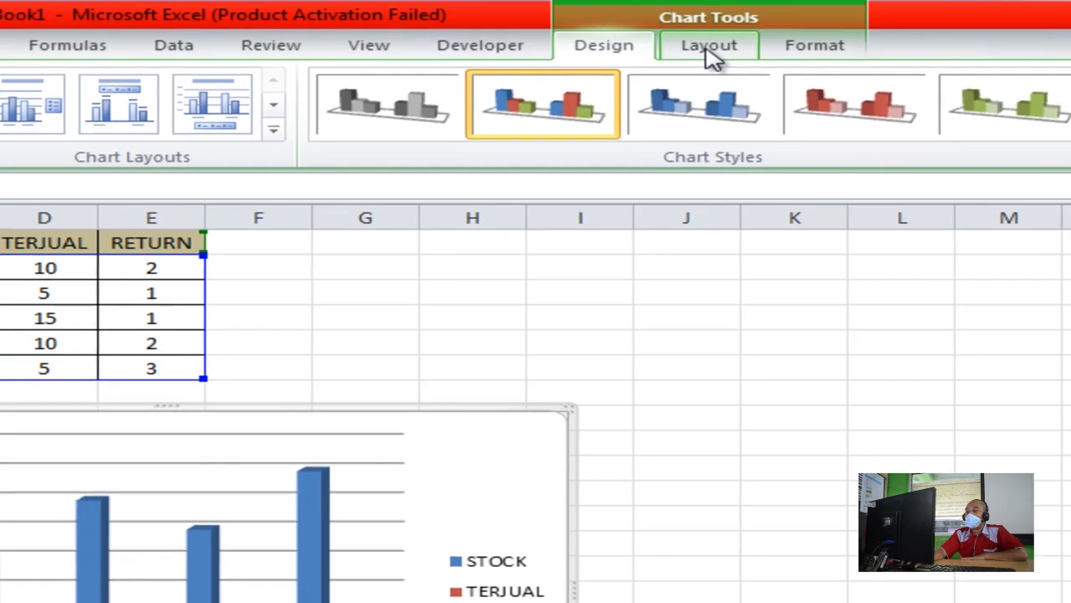
{"action": "left_click", "coordinate": [703, 48]}
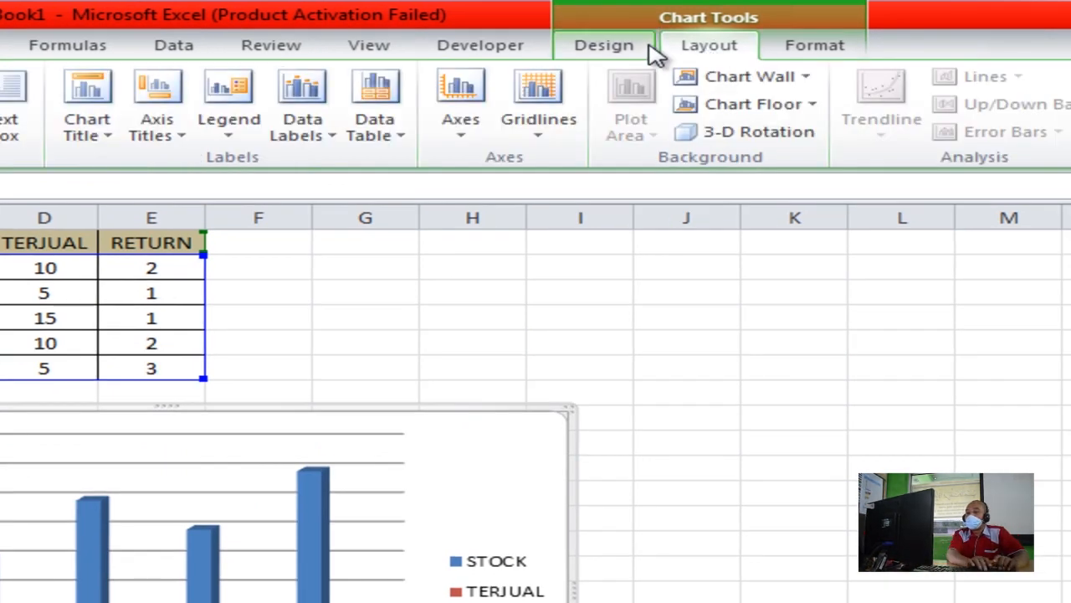
Add a title above the stock chart and set its text to DATA STOCK
{"action": "left_click", "coordinate": [114, 137]}
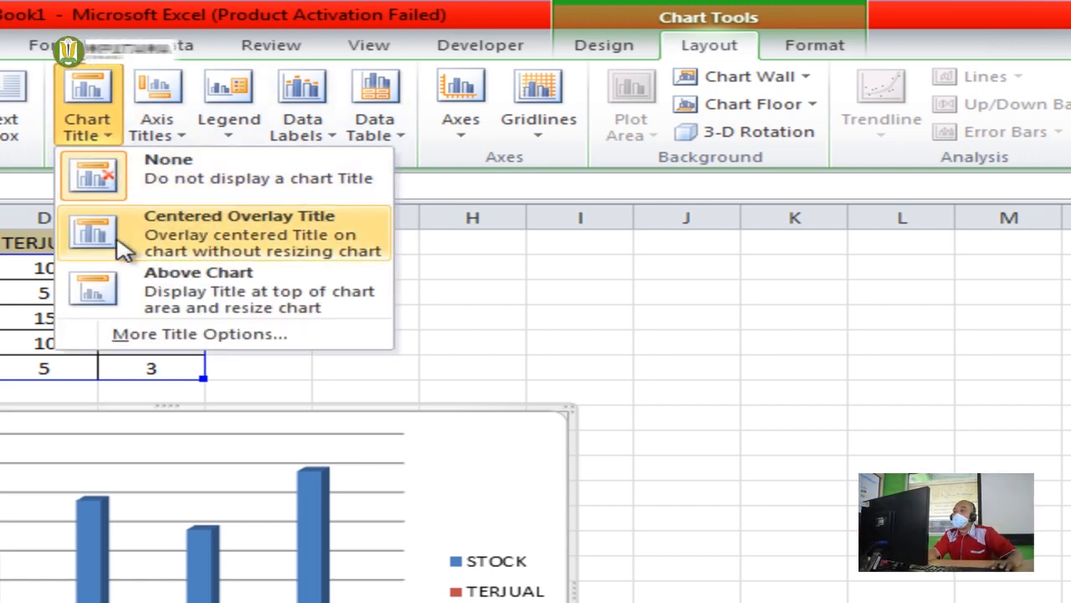
{"action": "left_click", "coordinate": [176, 293]}
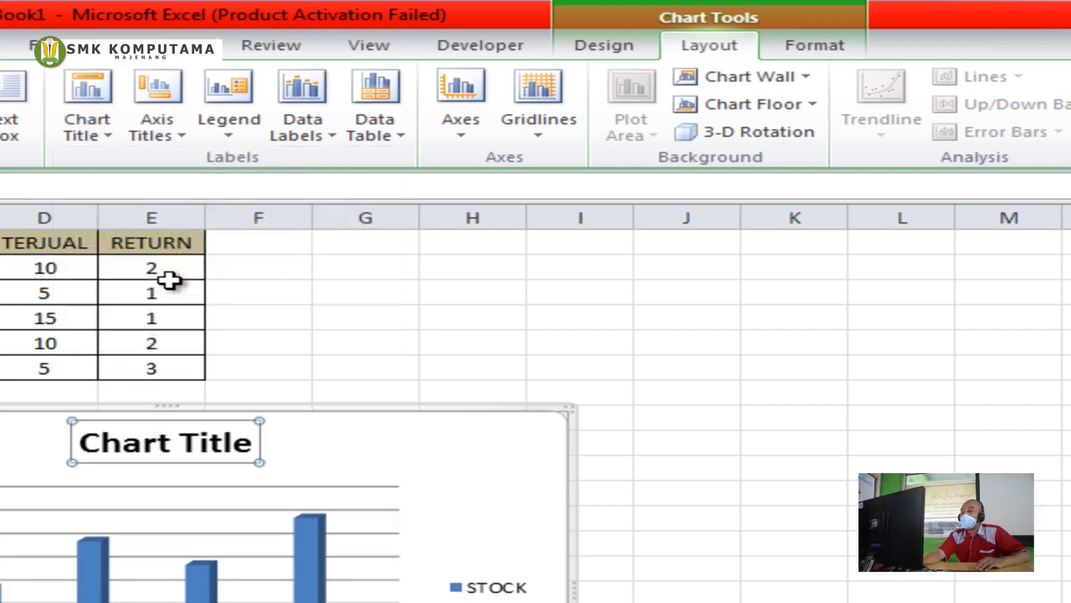
{"action": "left_click", "coordinate": [166, 442]}
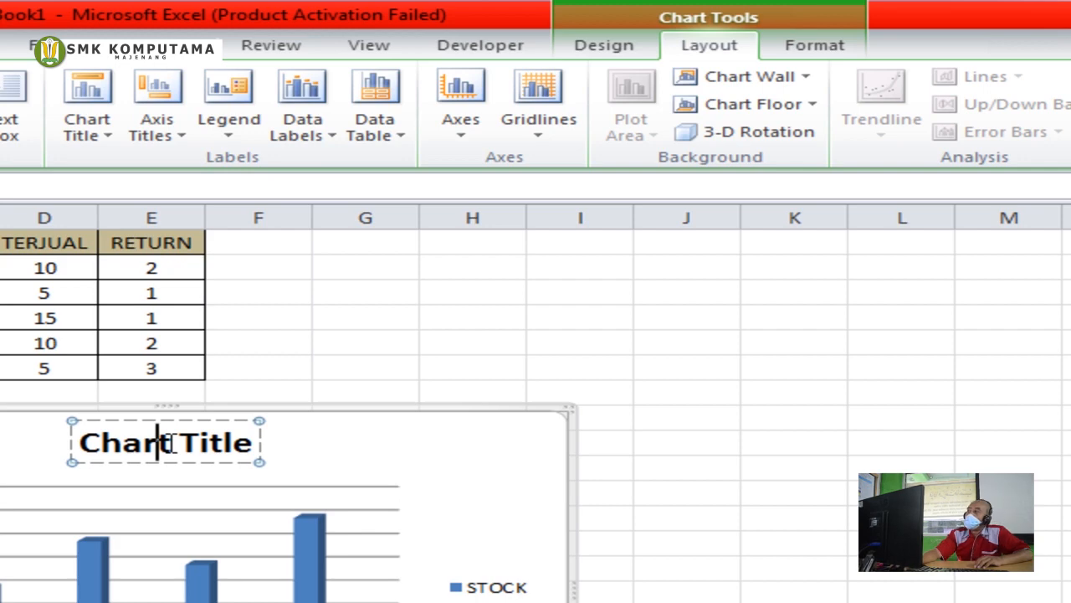
{"action": "triple_click", "coordinate": [168, 442]}
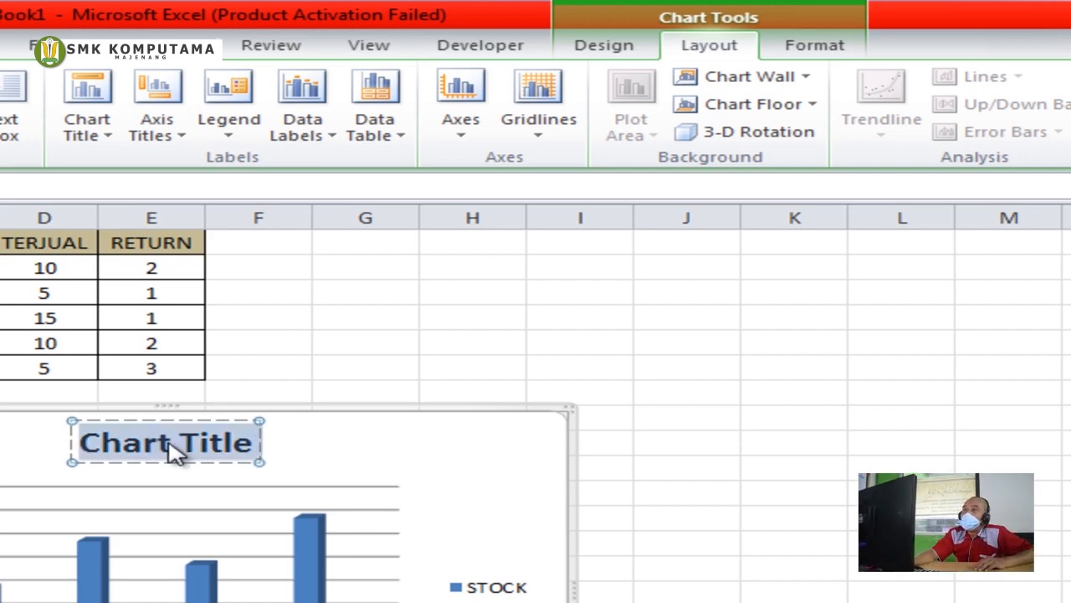
{"action": "type", "text": "DATA"}
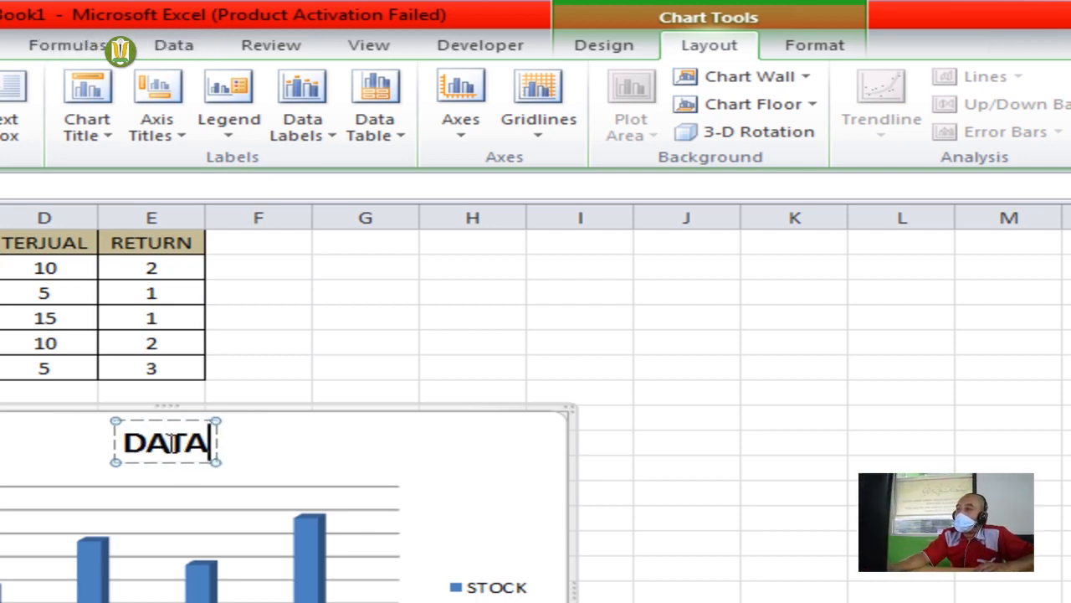
{"action": "type", "text": "TOCAK"}
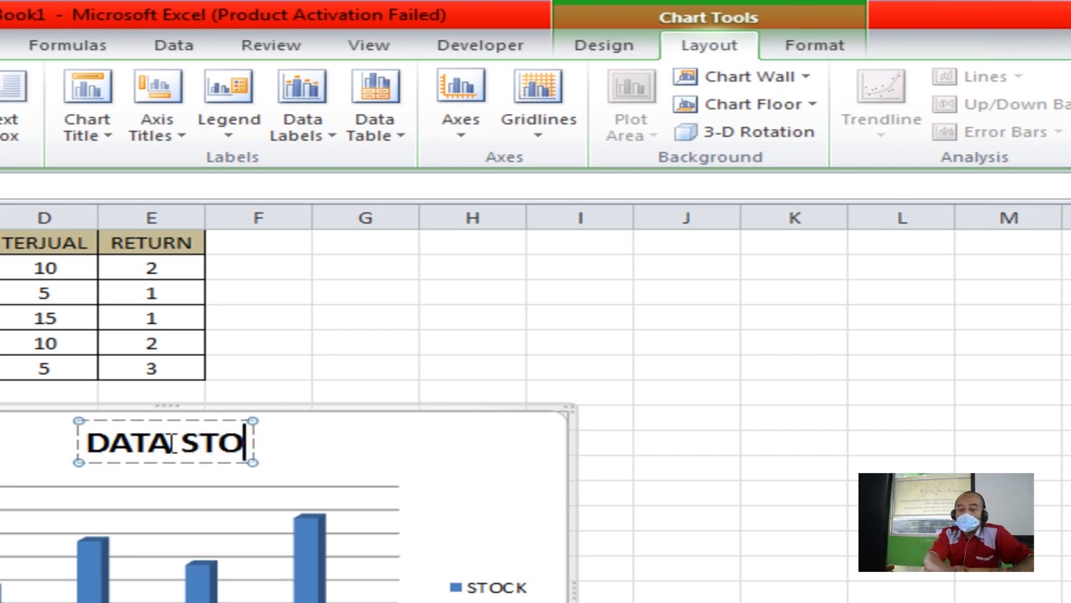
{"action": "key", "text": "BackSpace"}
{"action": "key", "text": "BackSpace"}
{"action": "key", "text": "BackSpace"}
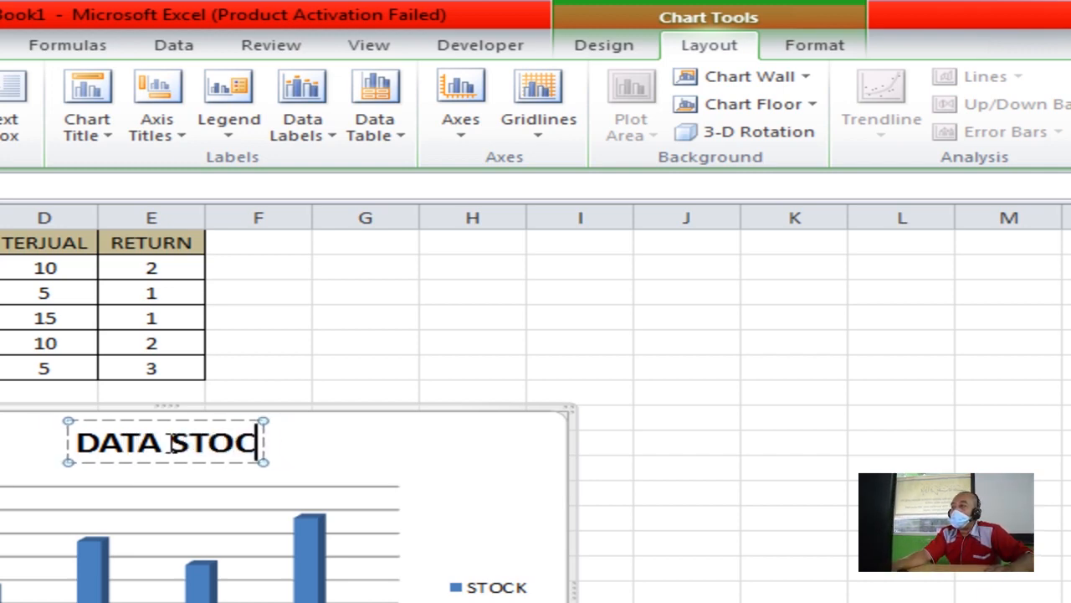
{"action": "type", "text": "CK"}
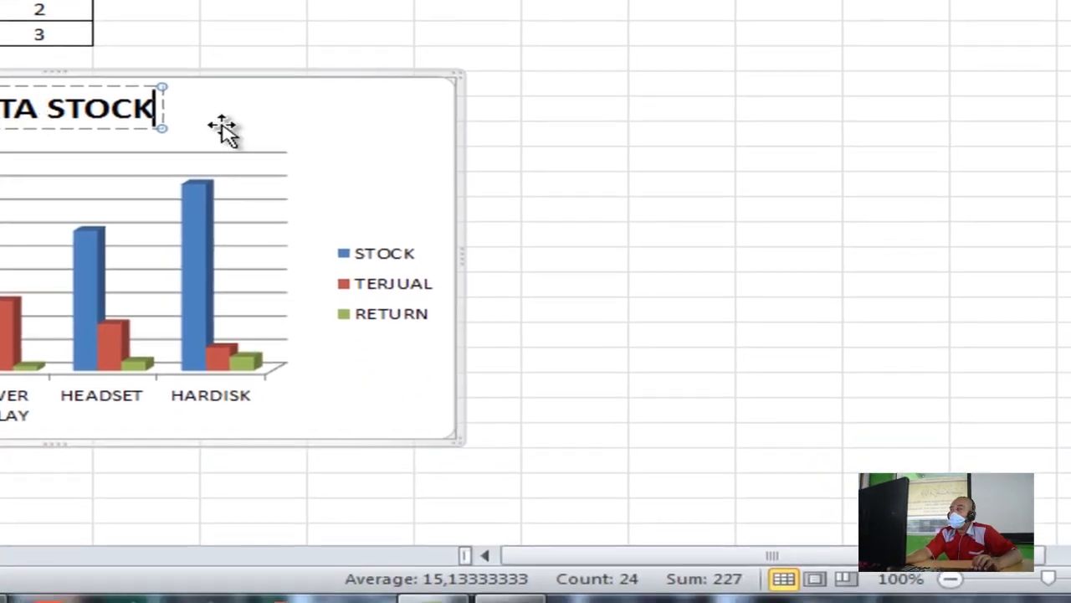
{"action": "left_click", "coordinate": [220, 125]}
{"action": "left_click", "coordinate": [144, 111]}
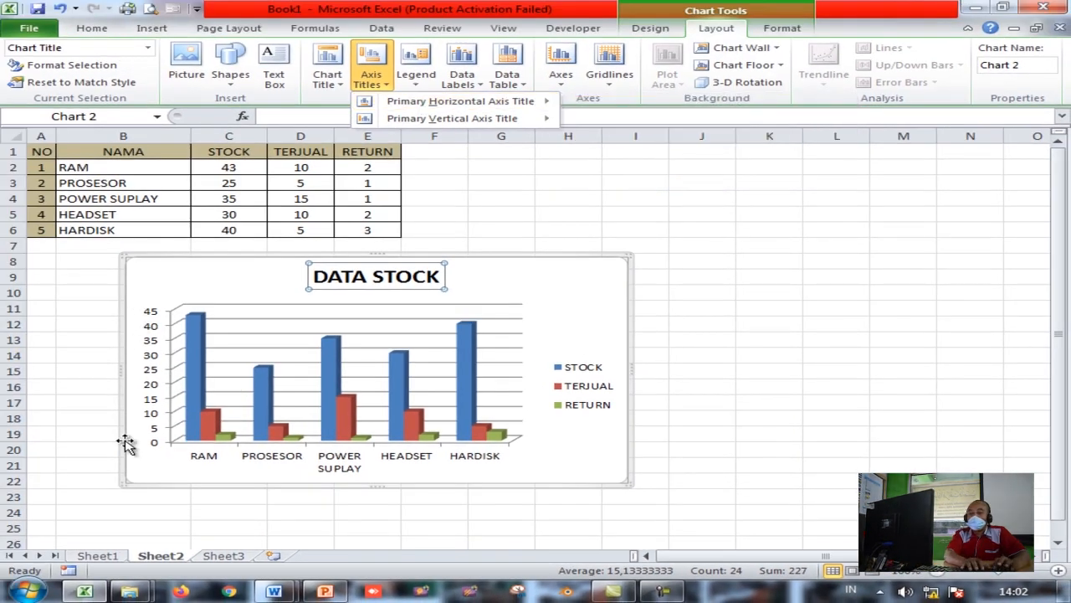
{"action": "left_click", "coordinate": [385, 81]}
Add a horizontal axis title below the axis and set it to NAMA BARANG
{"action": "left_click", "coordinate": [384, 81]}
{"action": "mouse_move", "coordinate": [424, 105]}
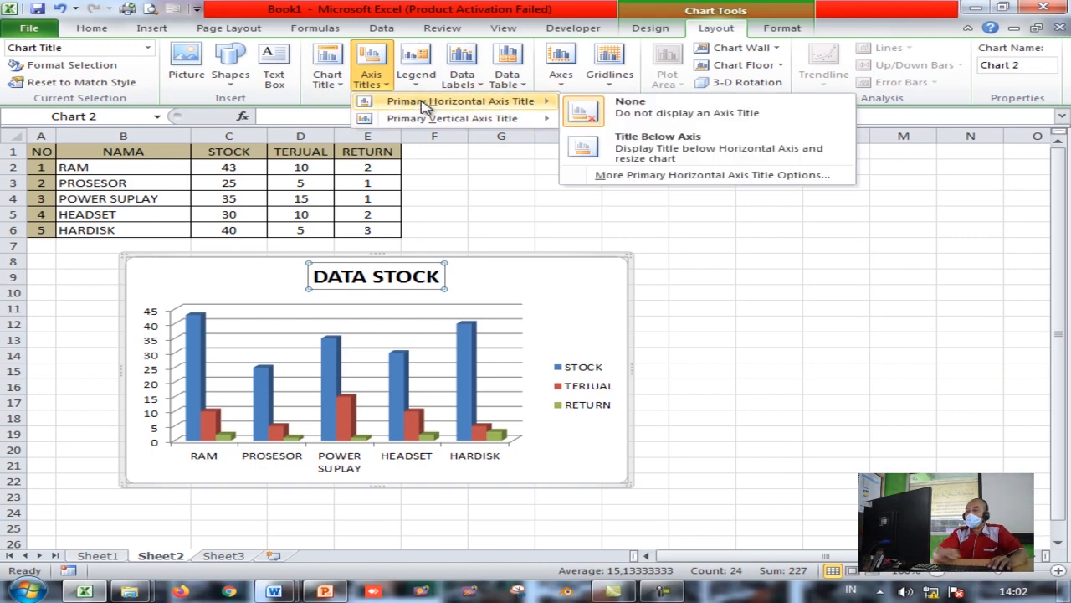
{"action": "left_click", "coordinate": [644, 151]}
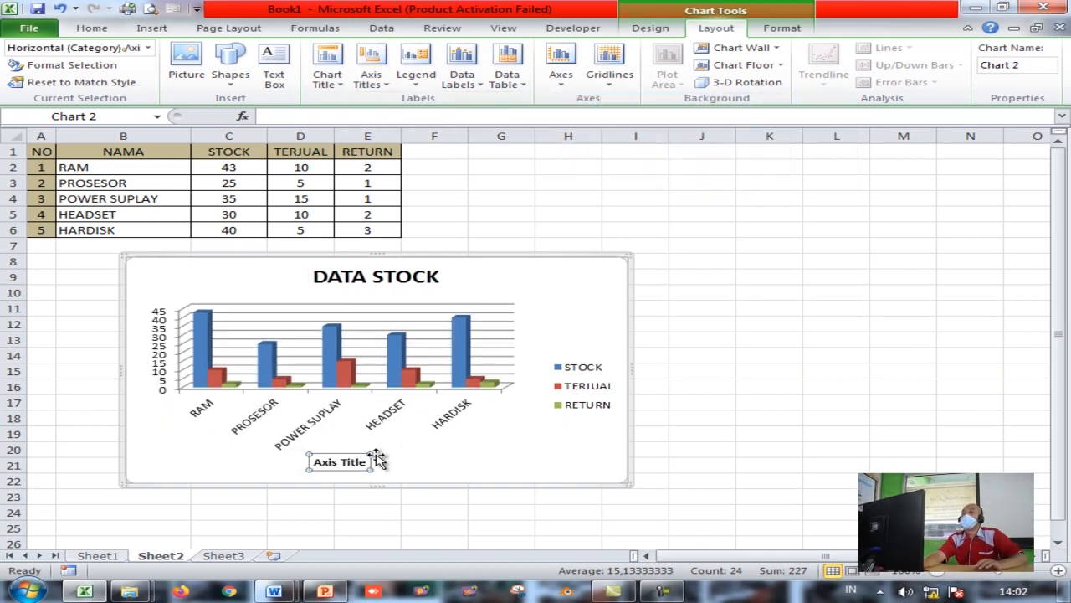
{"action": "left_click", "coordinate": [342, 461]}
{"action": "left_click_drag", "start_coordinate": [341, 461], "coordinate": [369, 465]}
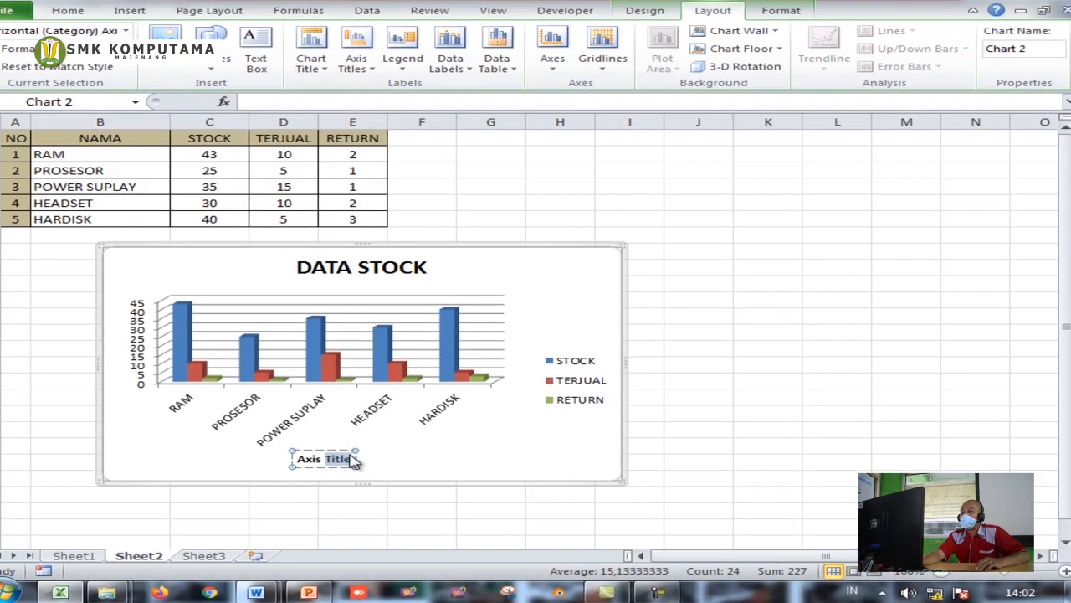
{"action": "key", "text": "ctrl+a"}
{"action": "type", "text": "nAM"}
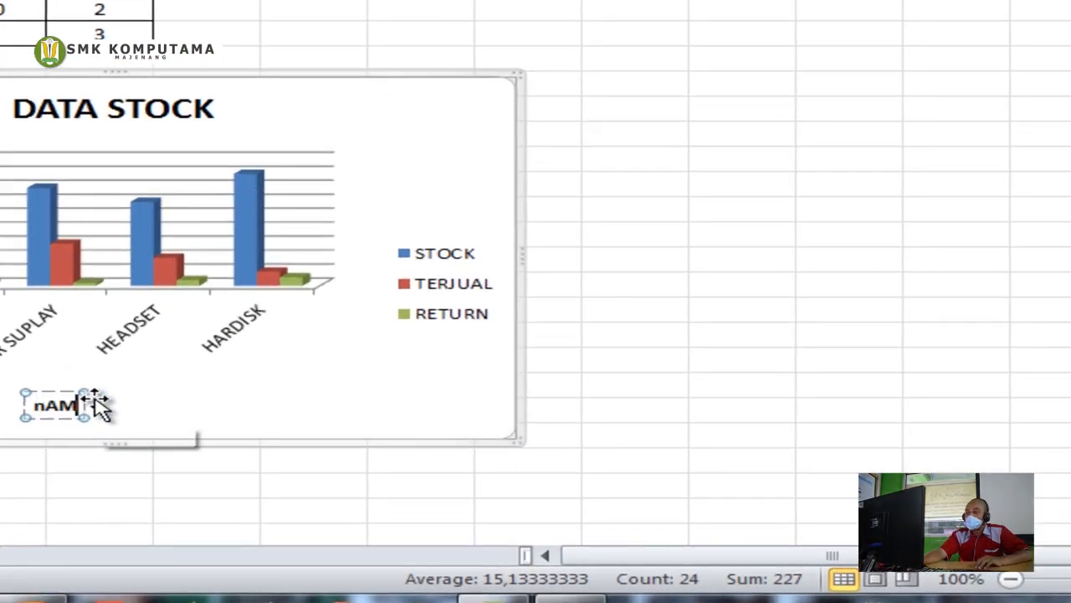
{"action": "key", "text": "BackSpace"}
{"action": "key", "text": "BackSpace"}
{"action": "key", "text": "BackSpace"}
{"action": "type", "text": "NAMA"}
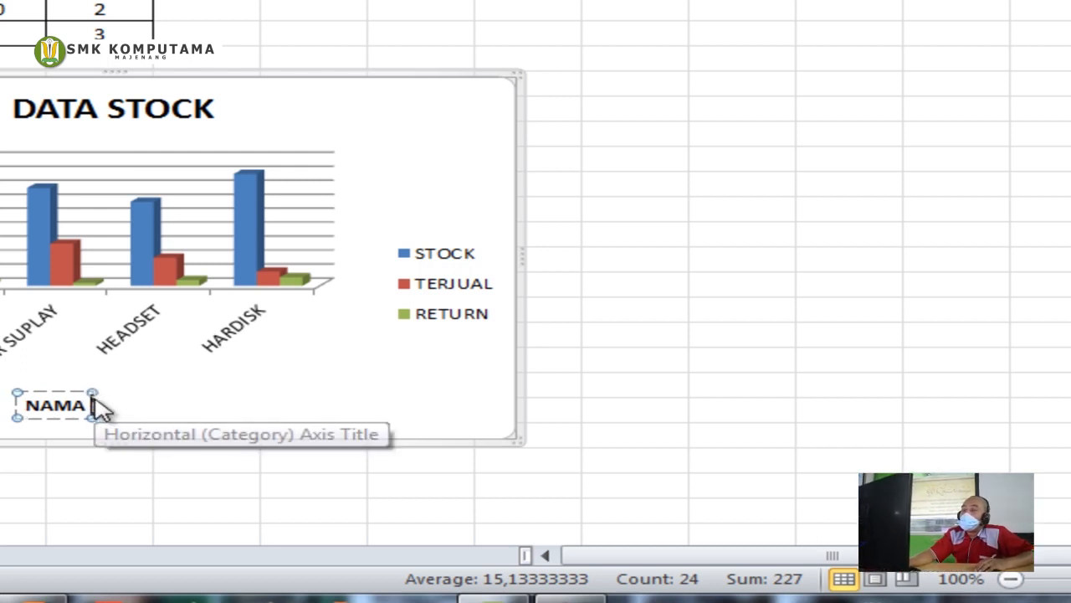
{"action": "type", "text": " BARANG"}
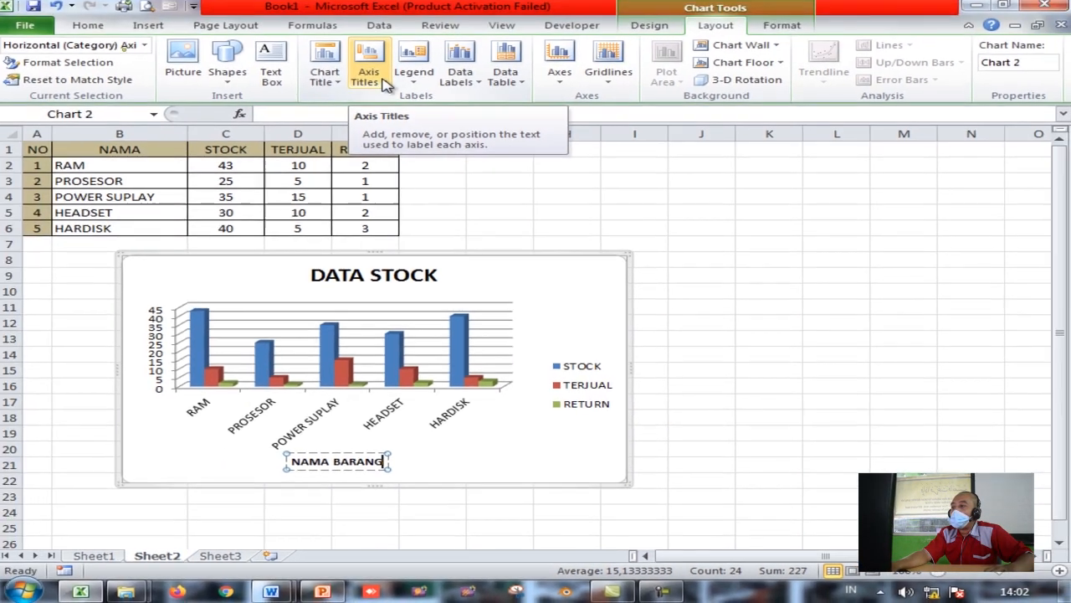
{"action": "left_click", "coordinate": [371, 76]}
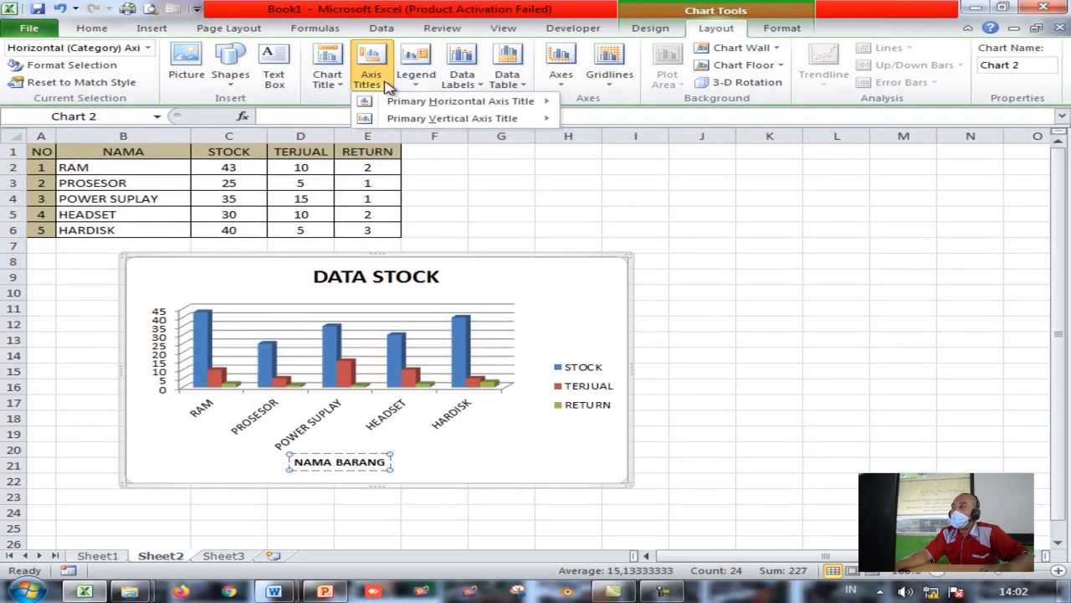
Add a rotated vertical axis title and set its text to JUMLAH
{"action": "mouse_move", "coordinate": [409, 119]}
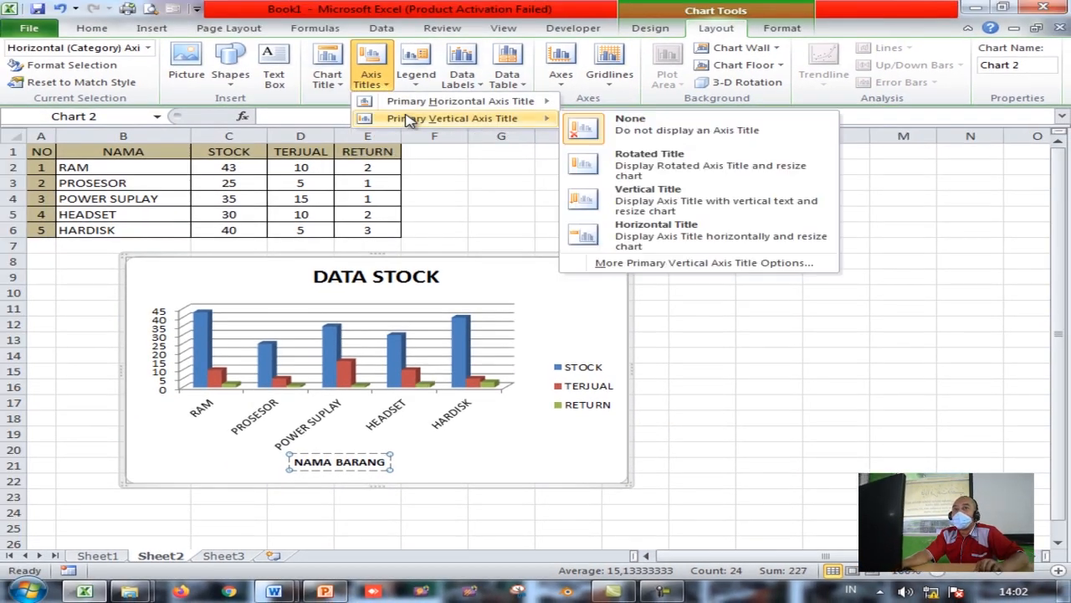
{"action": "left_click", "coordinate": [627, 164]}
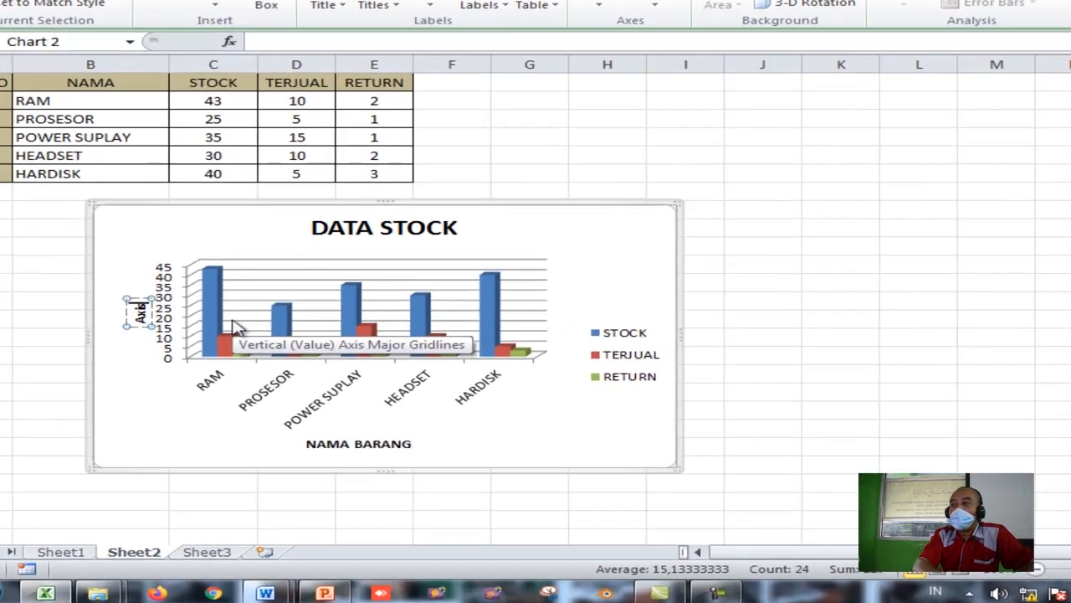
{"action": "key", "text": "BackSpace"}
{"action": "key", "text": "BackSpace"}
{"action": "key", "text": "BackSpace"}
{"action": "key", "text": "BackSpace"}
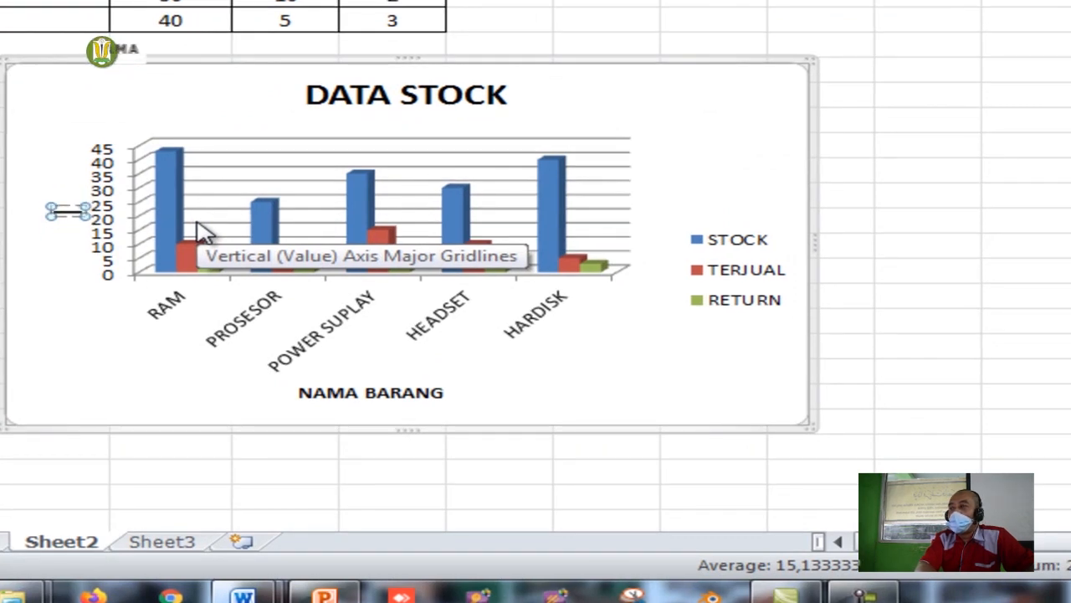
{"action": "type", "text": "JUMLAH"}
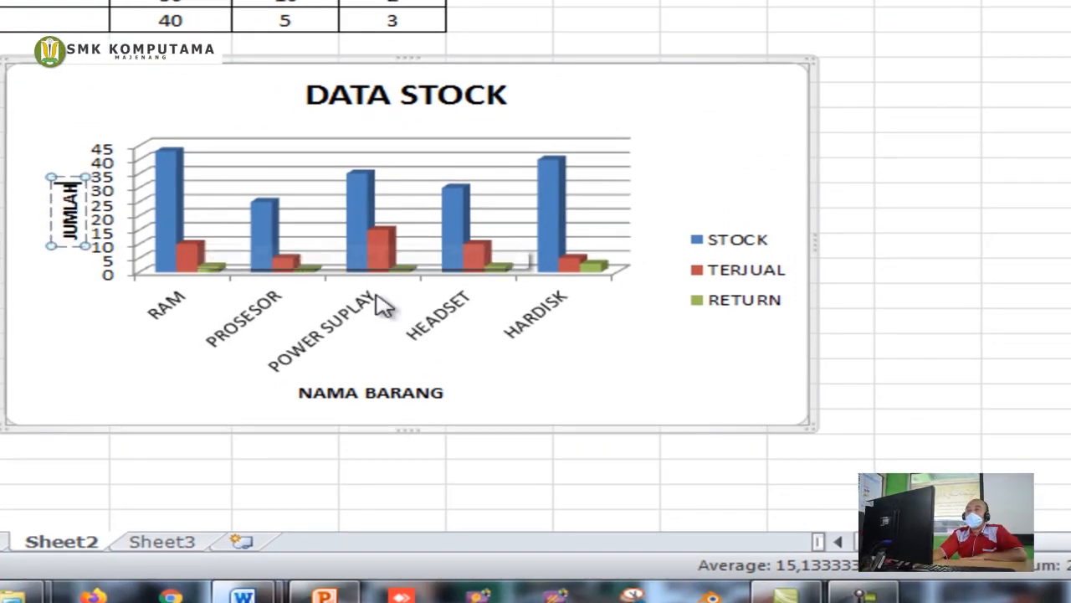
{"action": "left_click", "coordinate": [381, 94]}
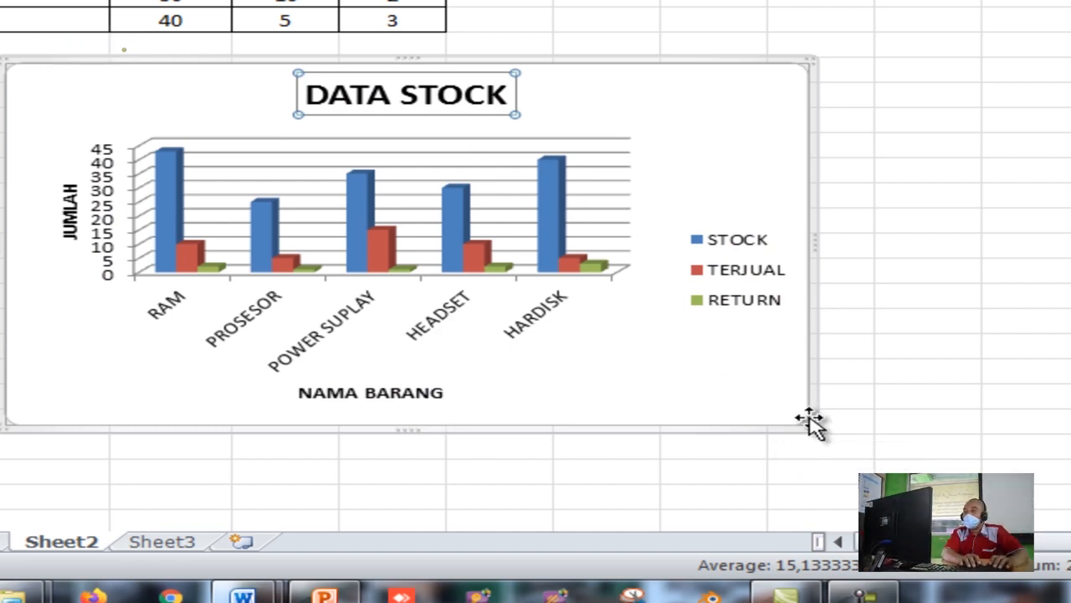
Resize the chart, move it right of the stock table, and select cells F2:N22 beneath it
{"action": "left_click_drag", "start_coordinate": [807, 424], "coordinate": [745, 392]}
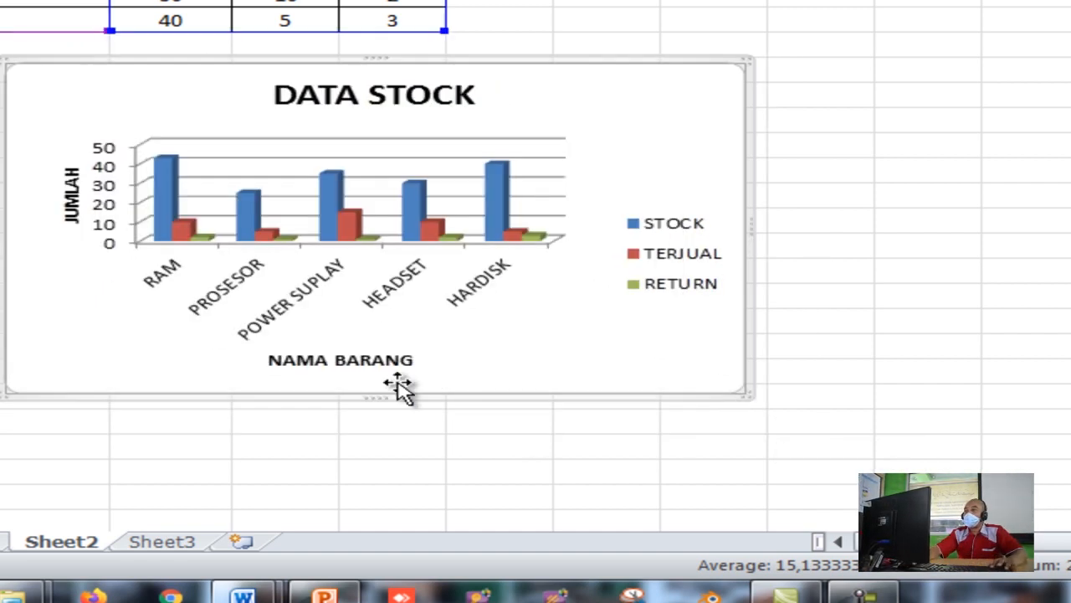
{"action": "left_click_drag", "start_coordinate": [376, 395], "coordinate": [375, 521]}
{"action": "left_click_drag", "start_coordinate": [308, 452], "coordinate": [363, 463]}
{"action": "left_click_drag", "start_coordinate": [182, 221], "coordinate": [727, 82]}
{"action": "left_click_drag", "start_coordinate": [103, 563], "coordinate": [68, 565]}
{"action": "left_click", "coordinate": [1021, 431]}
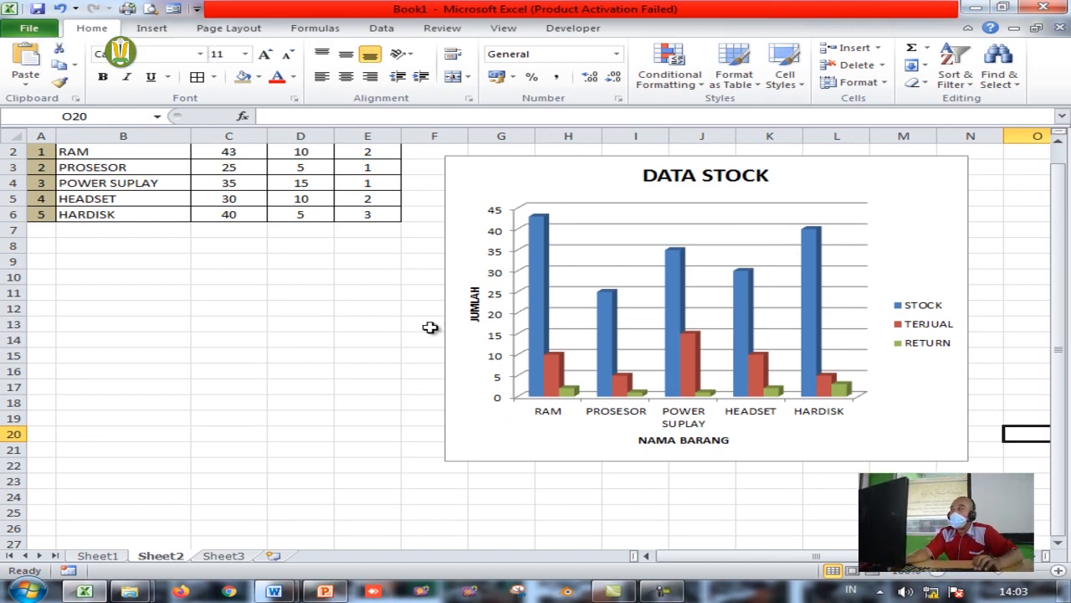
{"action": "left_click_drag", "start_coordinate": [444, 149], "coordinate": [958, 463]}
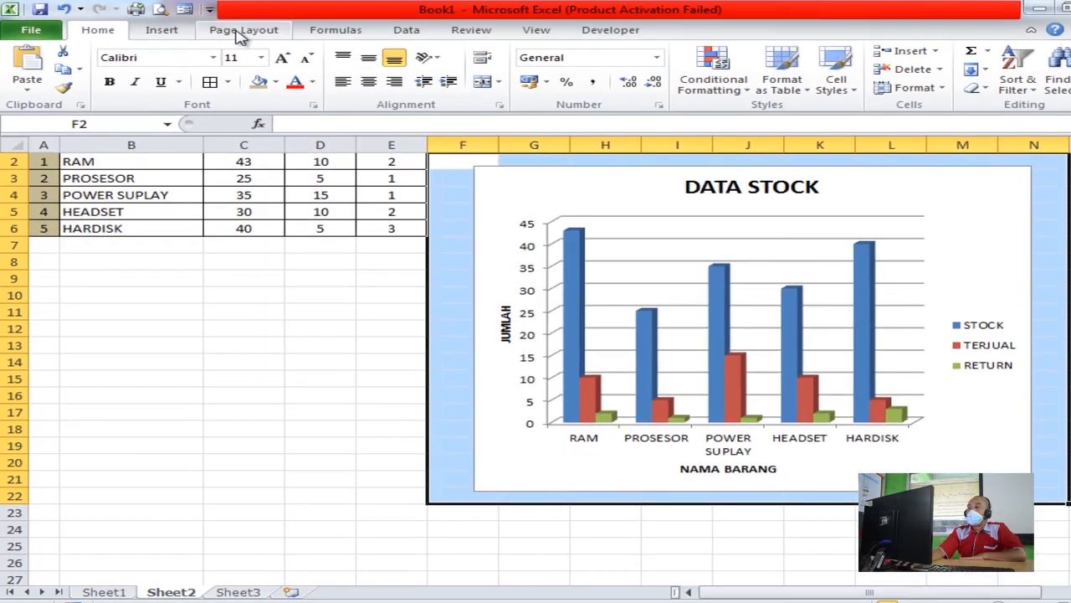
Set the selected chart cells as the sheet's print area
{"action": "left_click", "coordinate": [227, 31]}
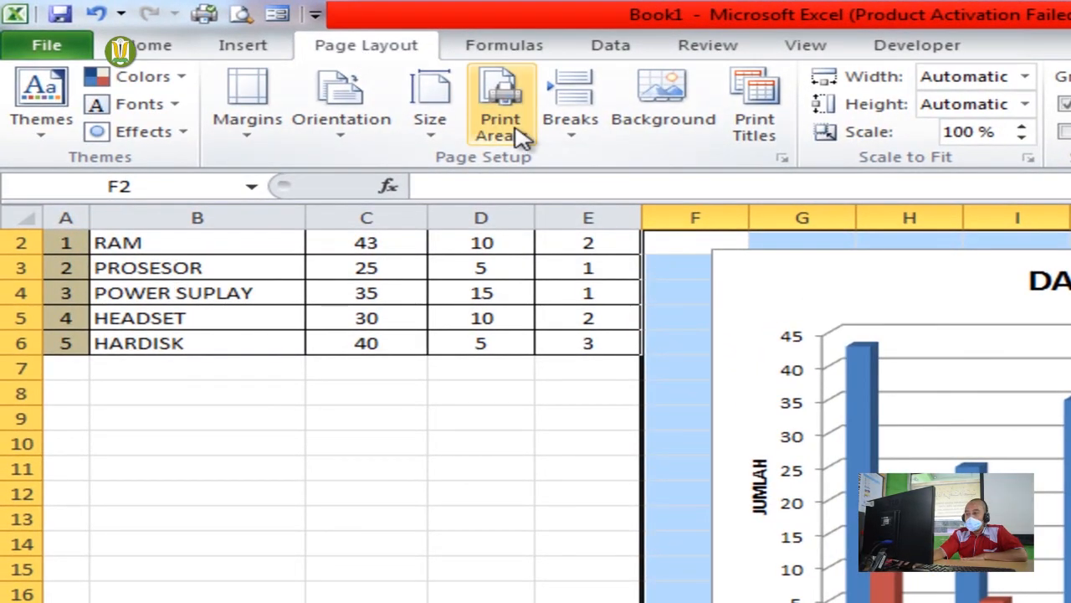
{"action": "left_click", "coordinate": [519, 136]}
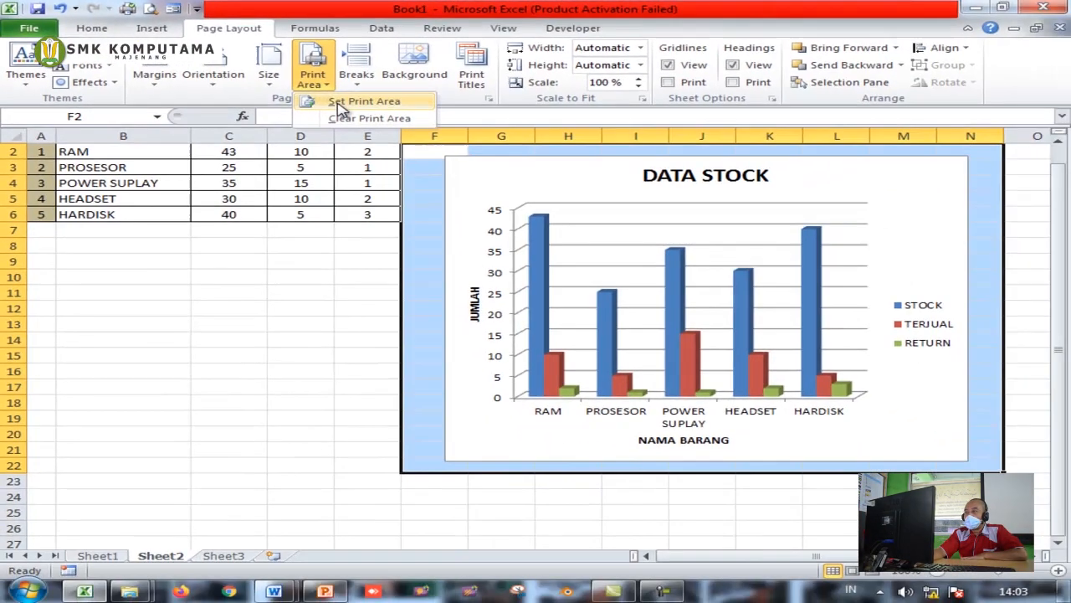
{"action": "left_click", "coordinate": [360, 102]}
{"action": "left_click", "coordinate": [976, 210]}
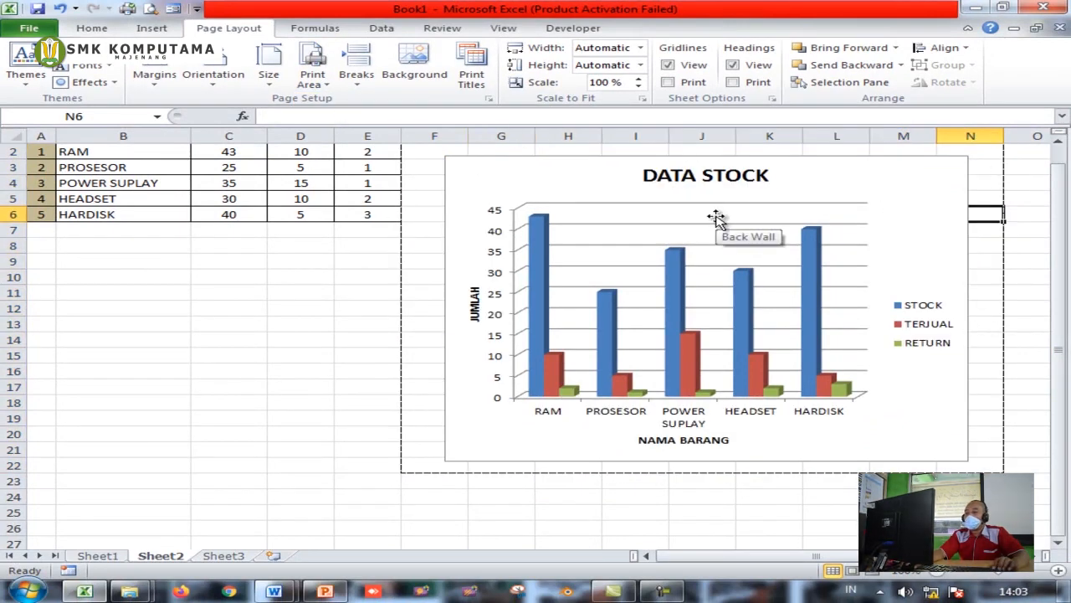
Preview and print the chart page, cancel the offline EPSON job, then return to Sheet1
{"action": "left_click", "coordinate": [150, 9]}
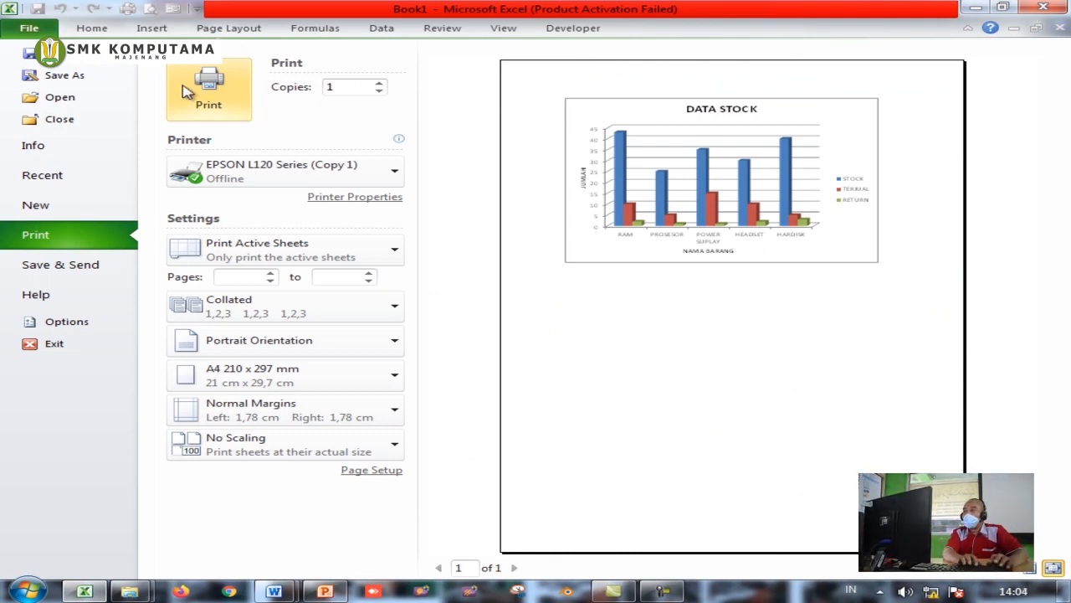
{"action": "left_click", "coordinate": [208, 90]}
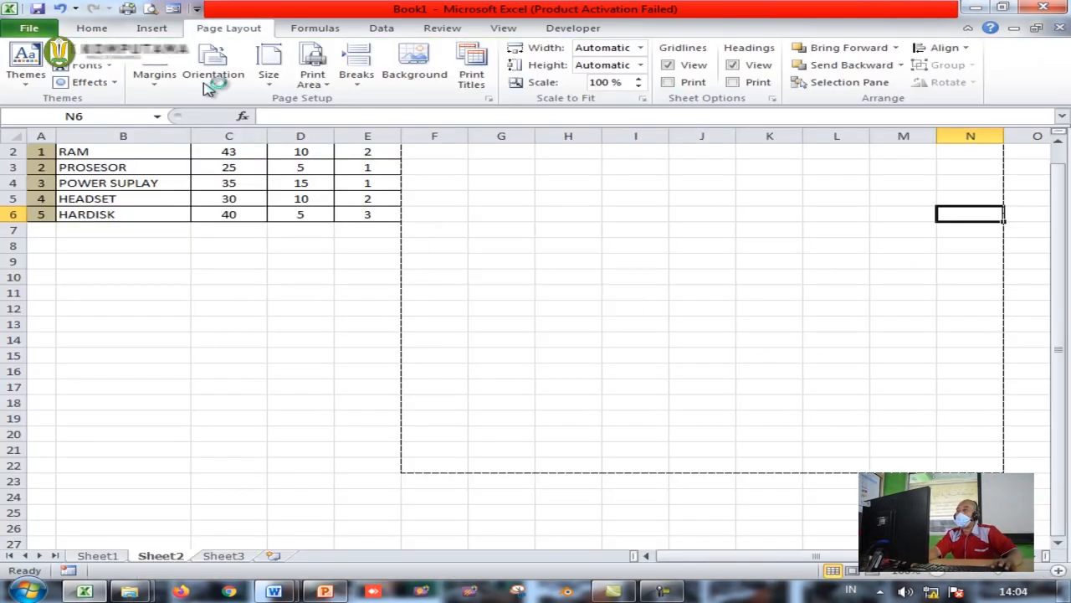
{"action": "left_click", "coordinate": [706, 362]}
{"action": "left_click", "coordinate": [708, 364]}
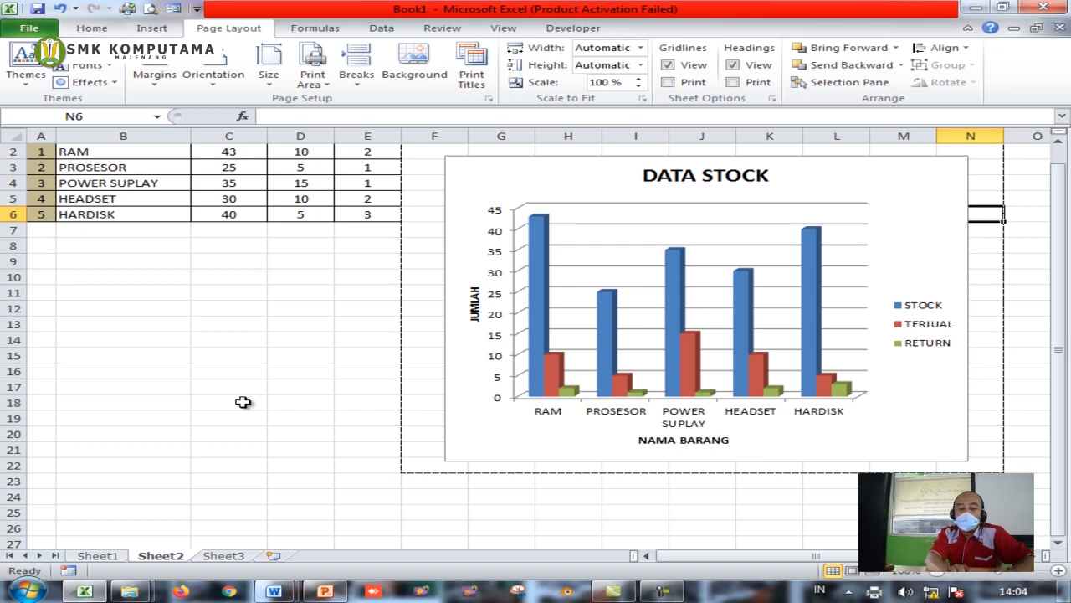
{"action": "left_click", "coordinate": [99, 555]}
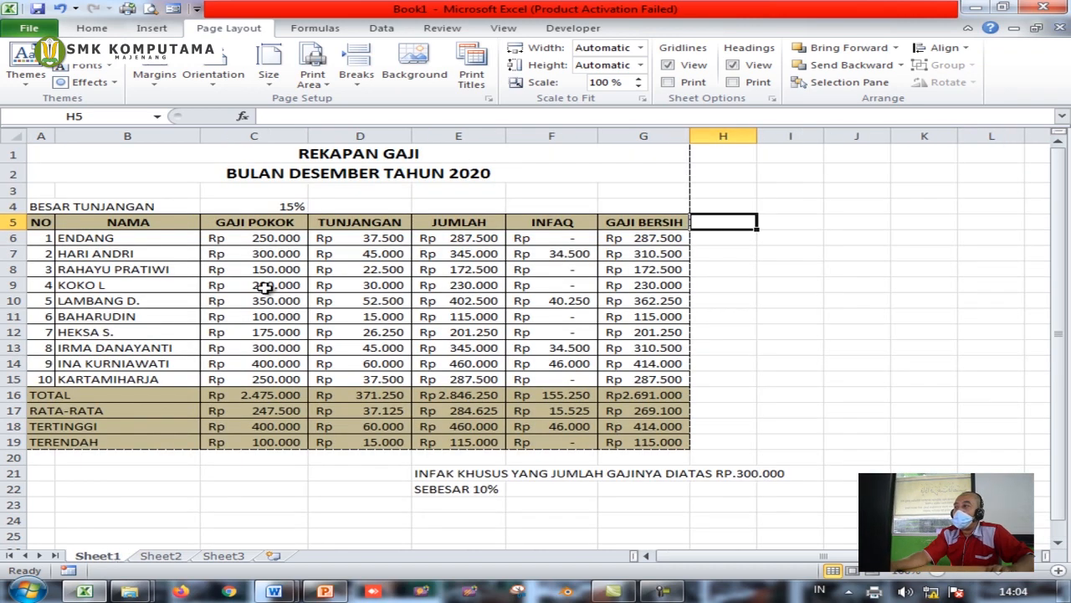